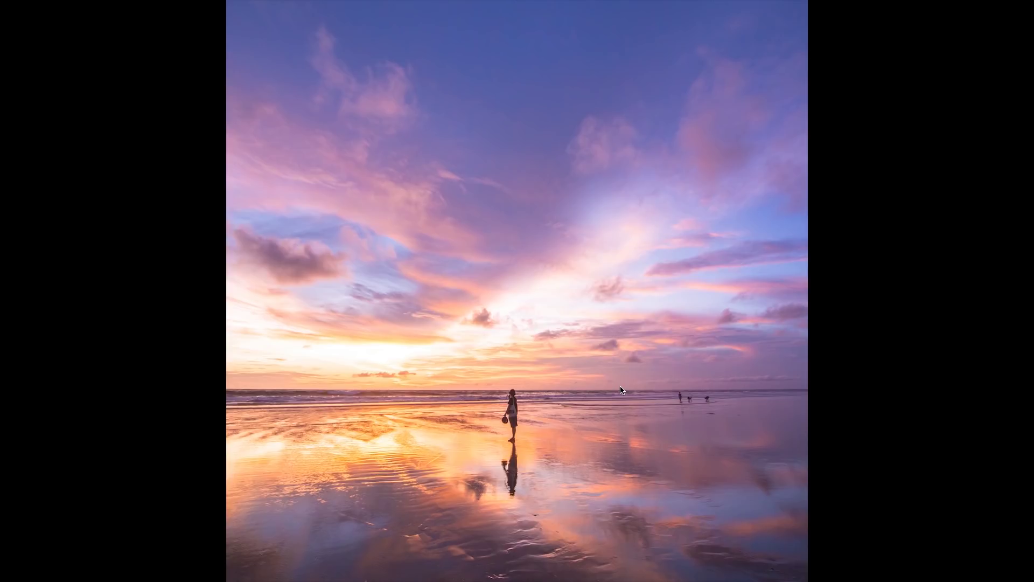
Open the glass pyramid photo IMGP5172.jpg in the Develop module.
key(Escape)
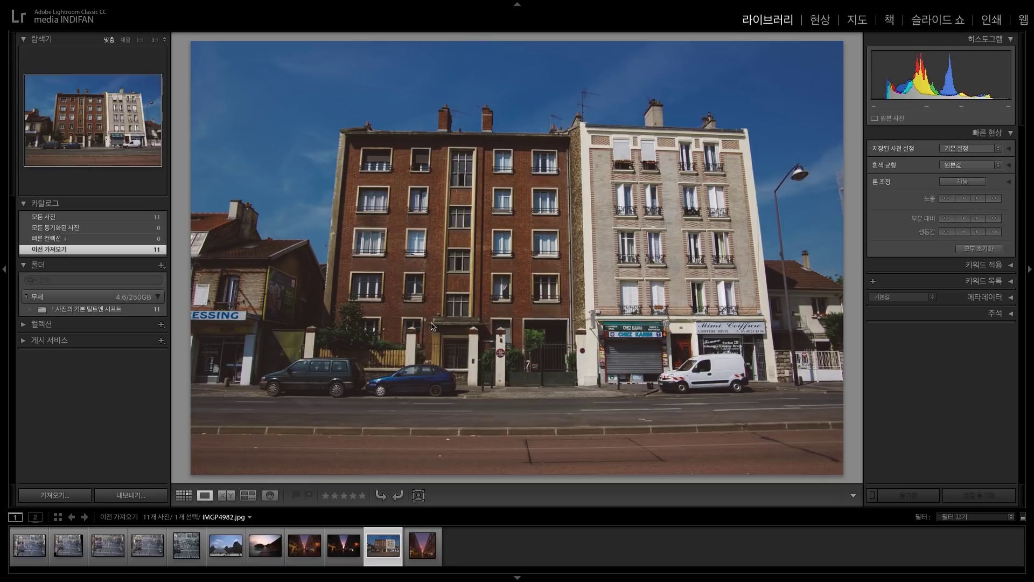
click(236, 538)
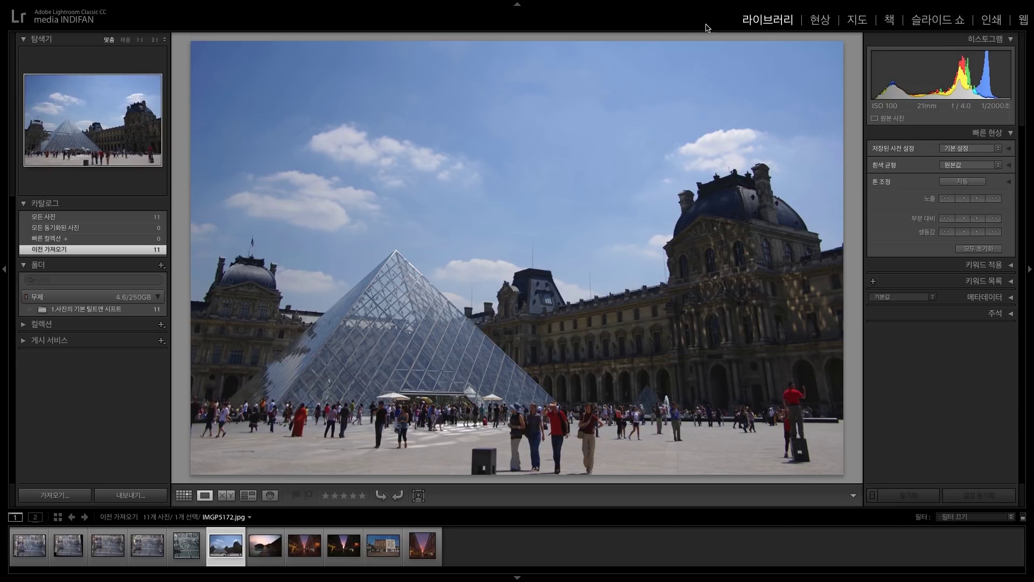
click(818, 25)
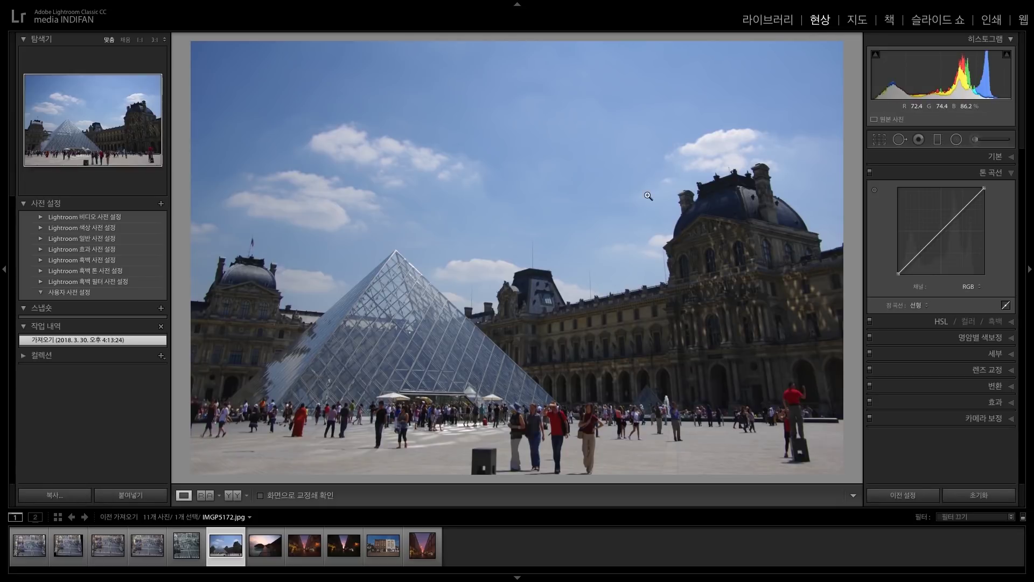
Try crop angles of -10.34 and -36.84 on the pyramid photo with the angle slider and undo both rotations.
click(878, 141)
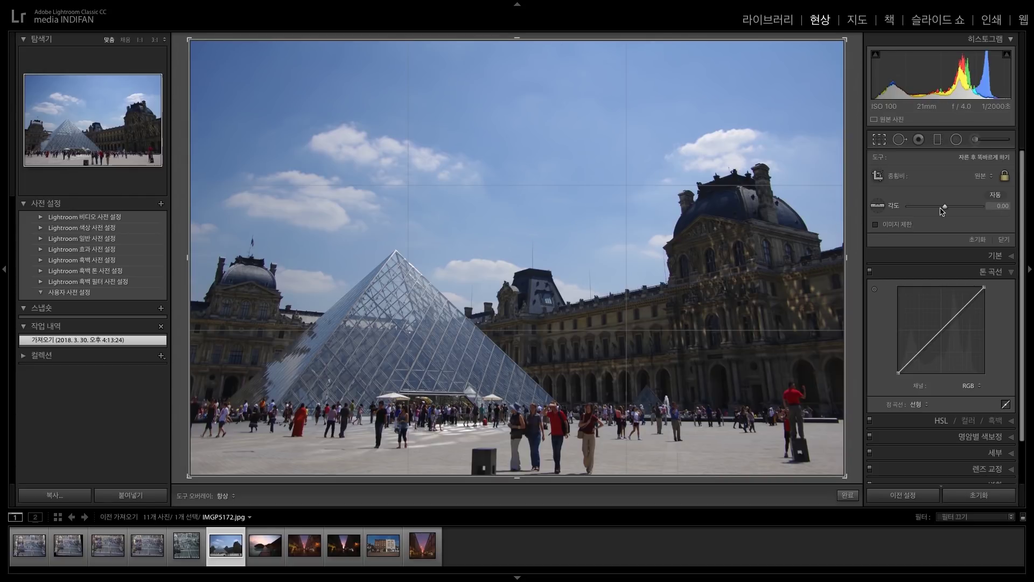
mouse_move(944, 207)
mouse_down()
mouse_move(926, 210)
mouse_move(937, 213)
mouse_up()
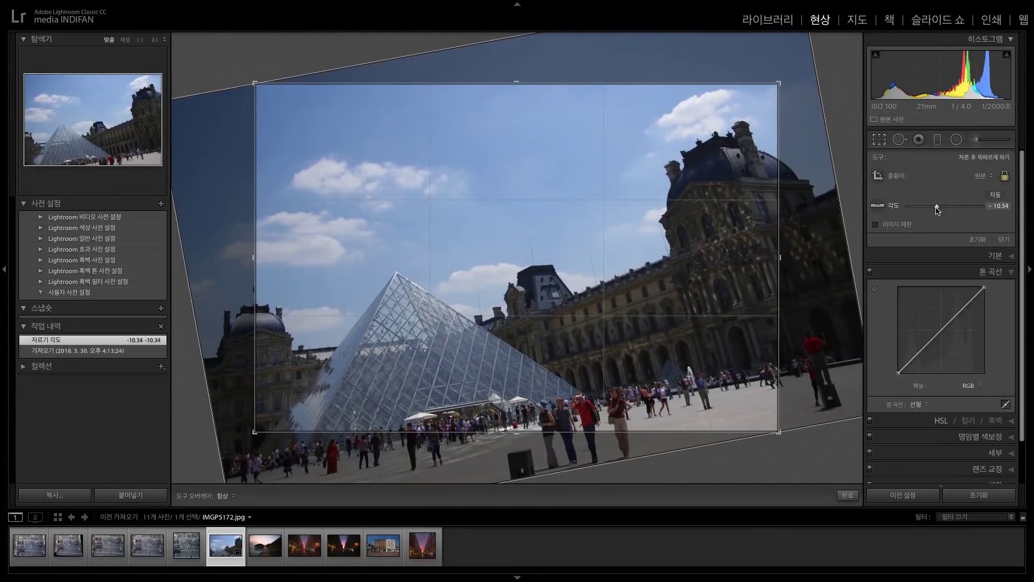
click(948, 208)
drag(949, 209, 916, 208)
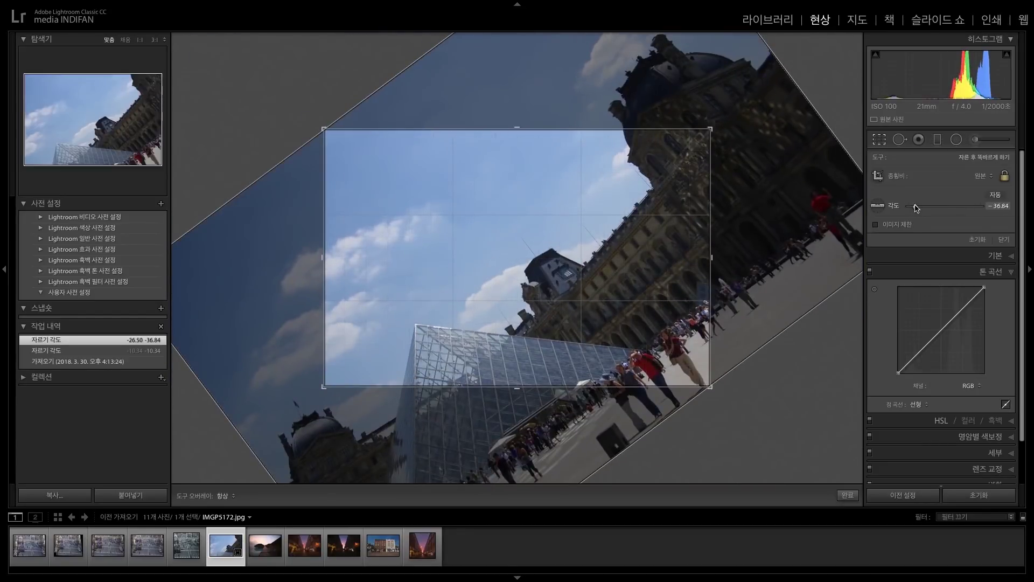
key(ctrl+z)
key(ctrl+z)
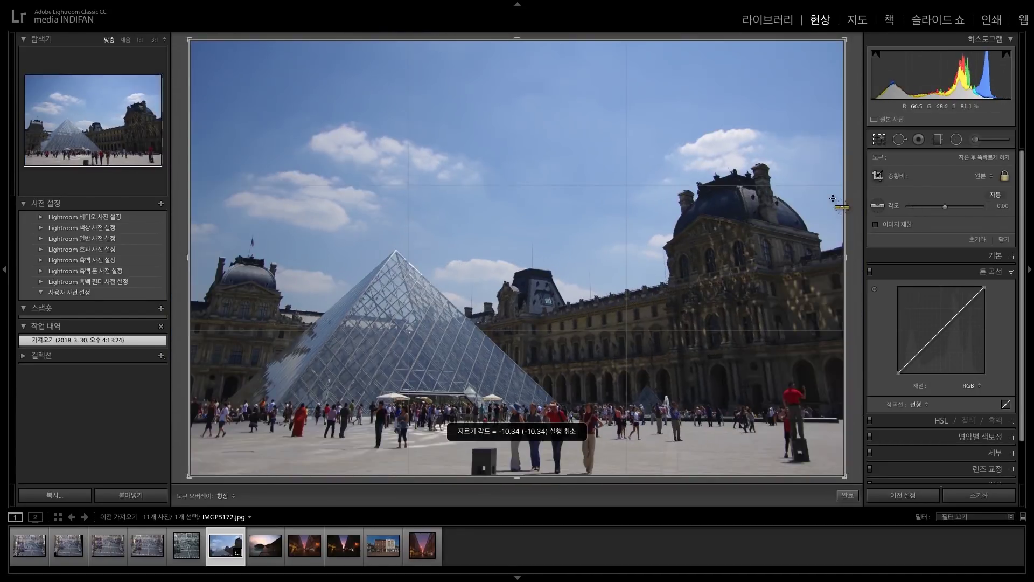
Try rotating the crop frame freehand to 2.54 and -4.68 degrees, undo both rotations and leave the Crop tool.
drag(851, 44, 846, 75)
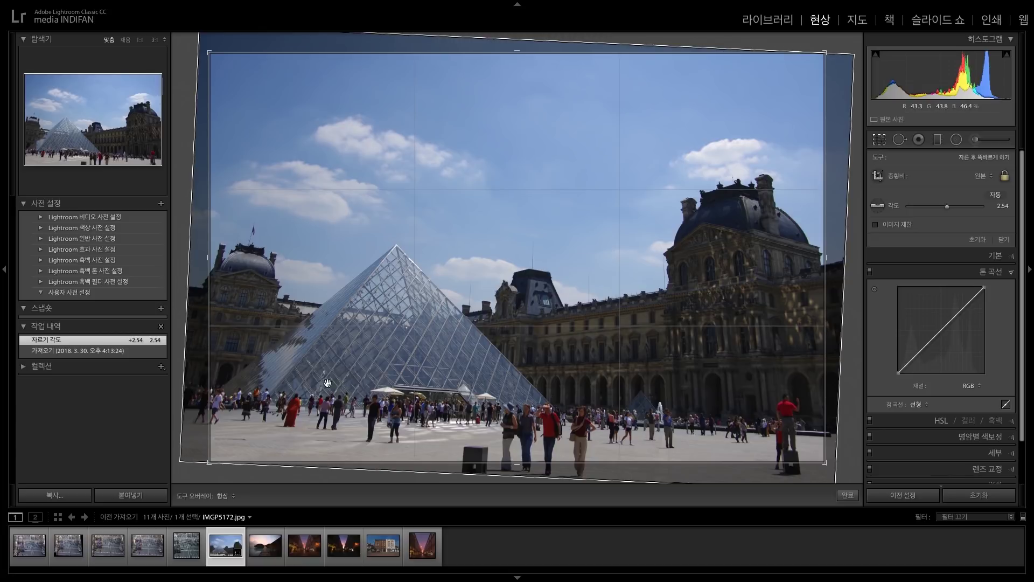
drag(845, 408, 862, 365)
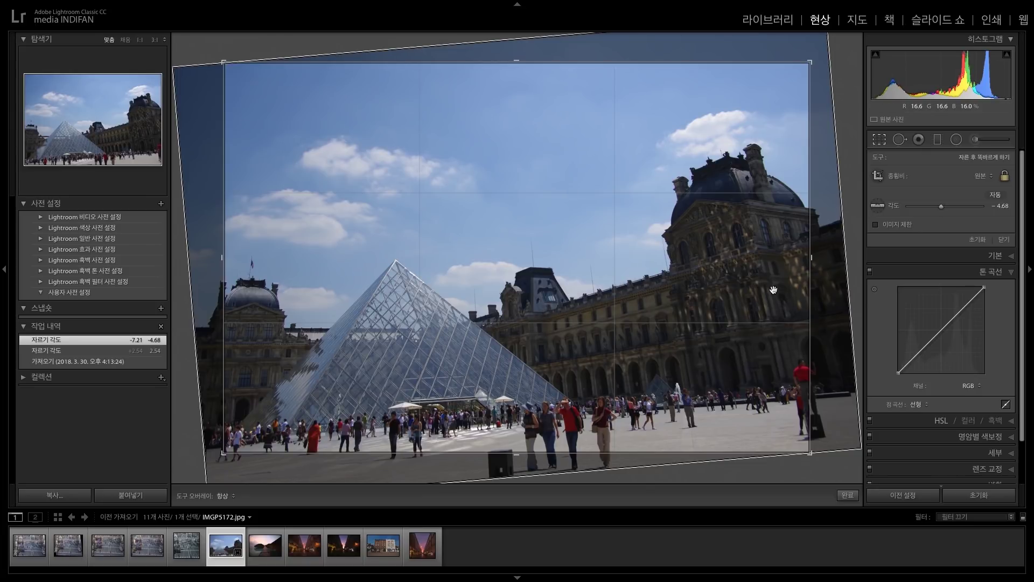
key(ctrl+z)
key(ctrl+z)
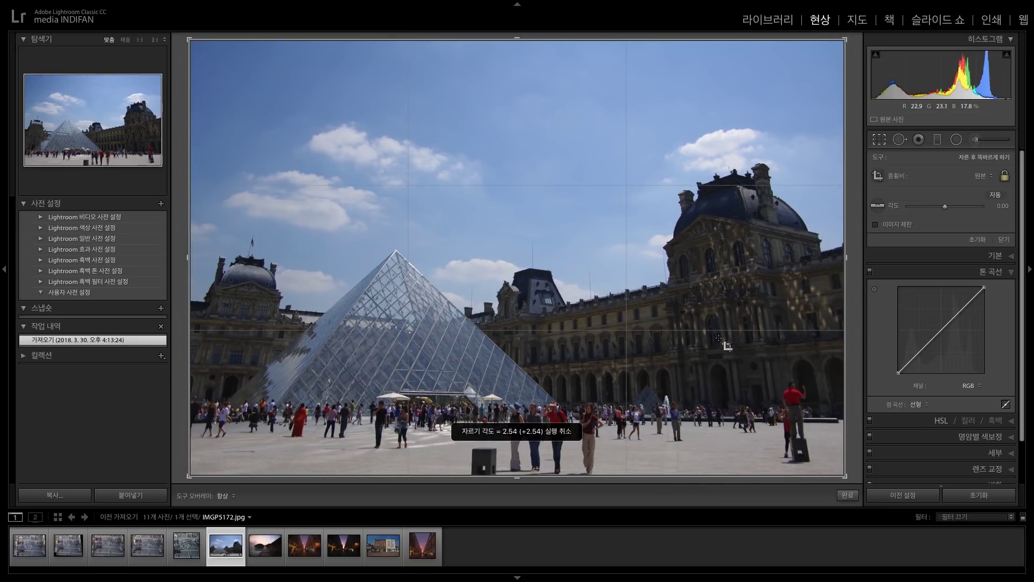
key(r)
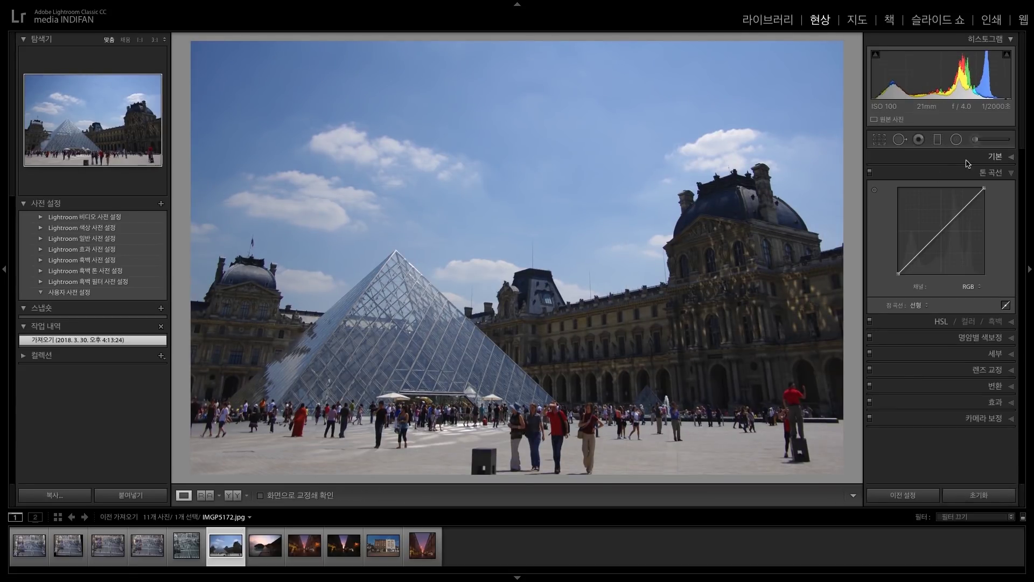
Set the vertical Transform value of the pyramid photo to -56 and compare the photo before and after side by side.
click(1003, 172)
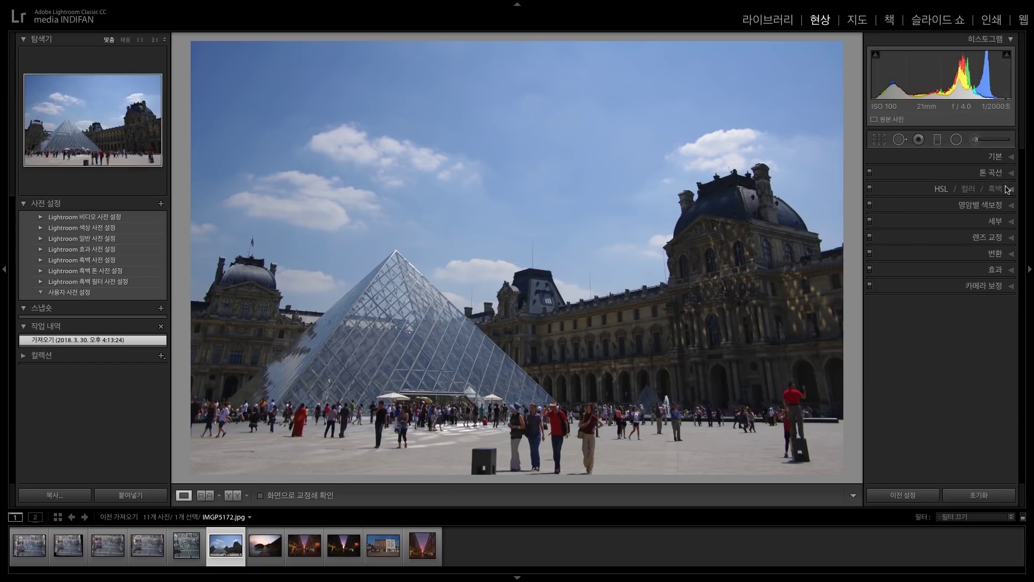
click(1010, 259)
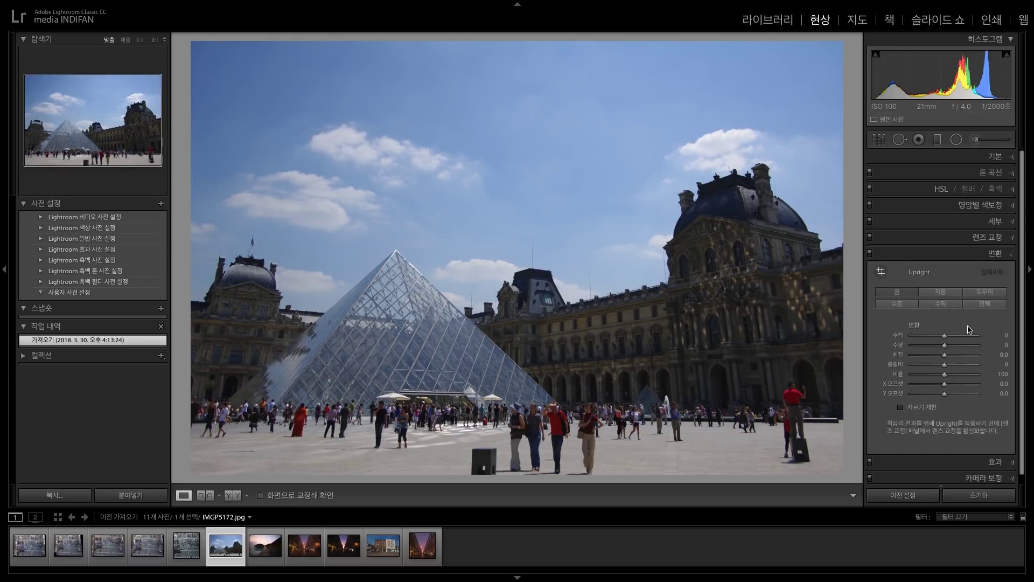
mouse_move(935, 336)
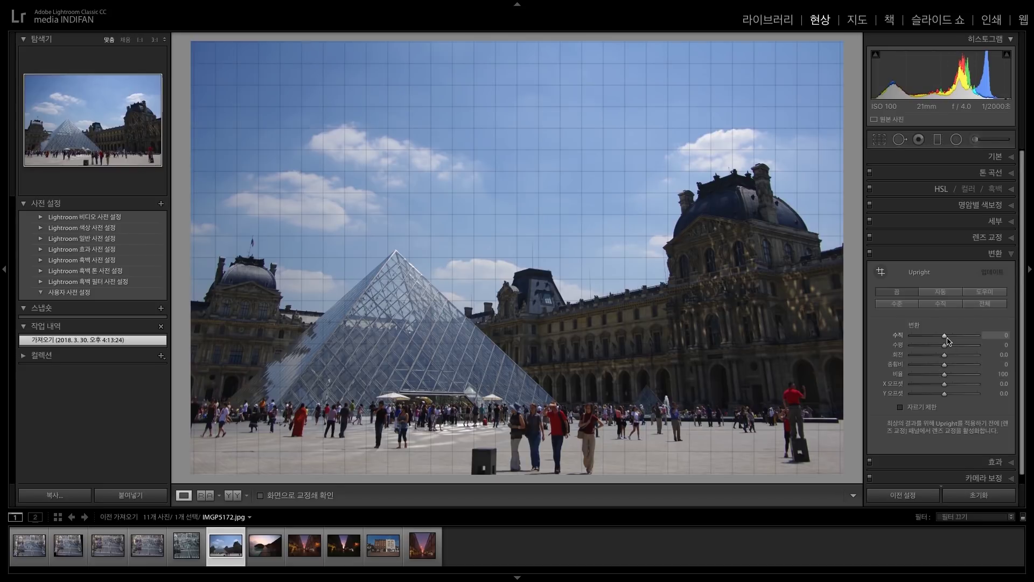
drag(947, 339, 929, 336)
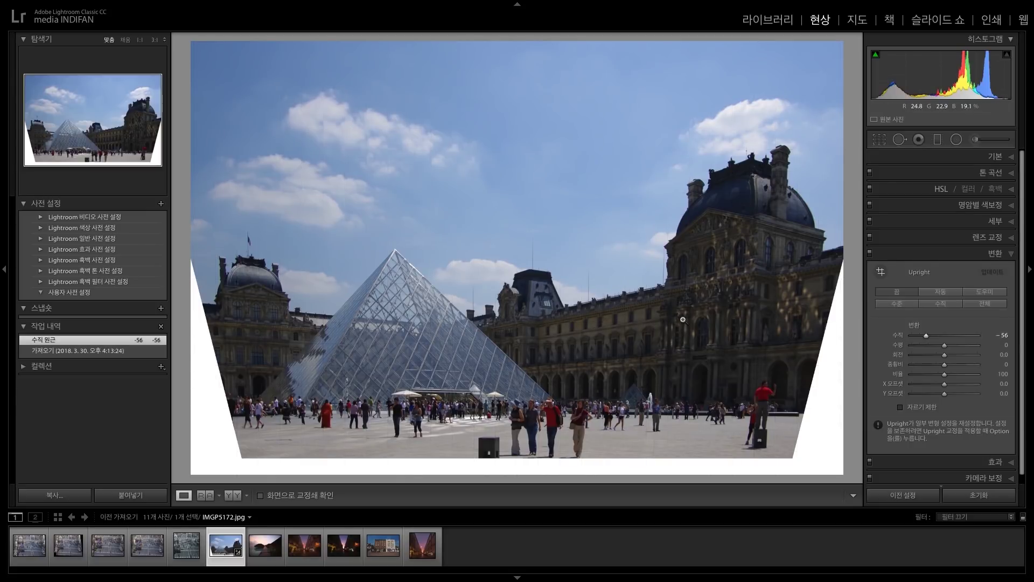
click(233, 495)
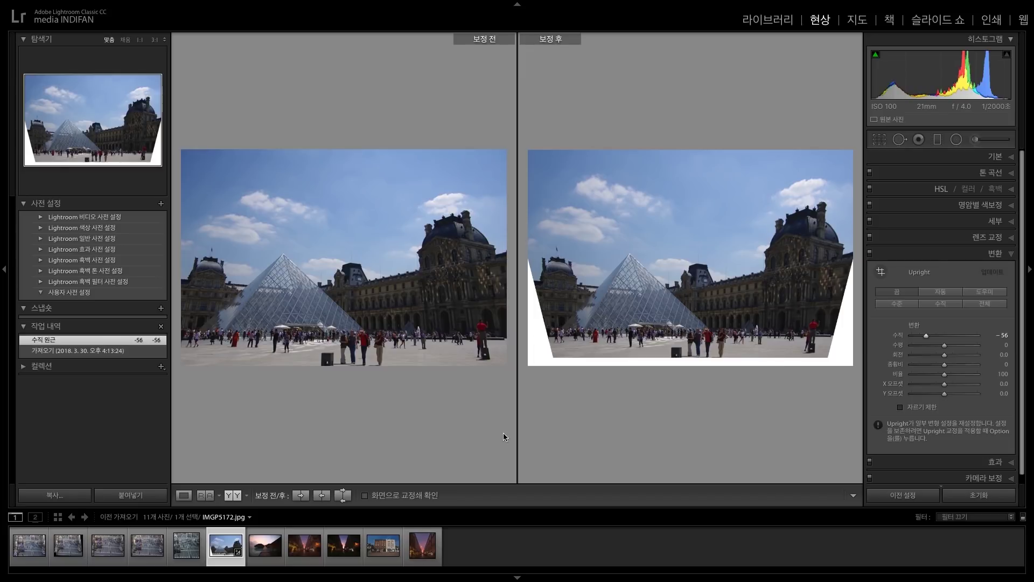
click(180, 498)
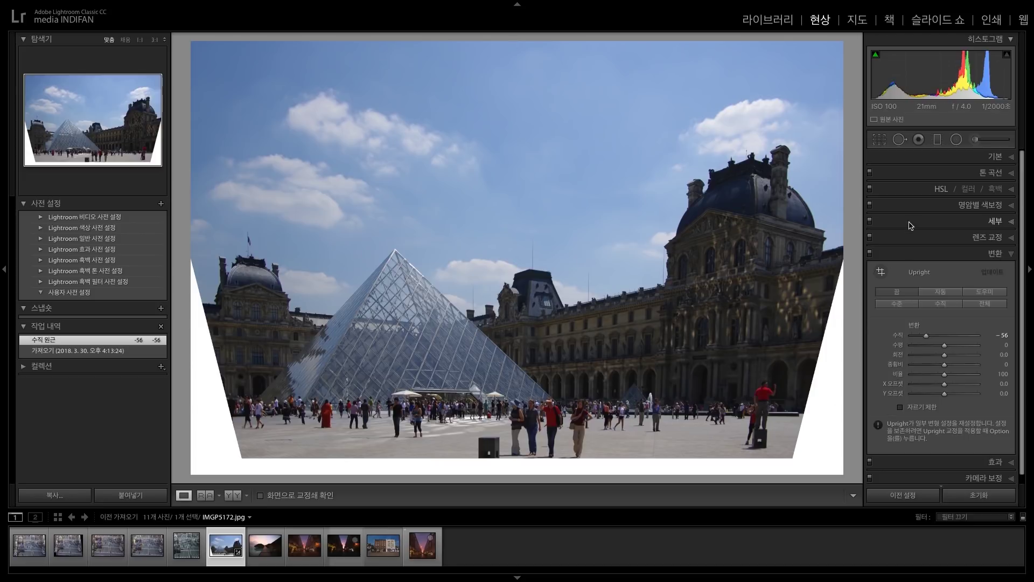
Try adjusting the lower edge of the pyramid photo's crop frame and leave the Crop tool.
click(879, 140)
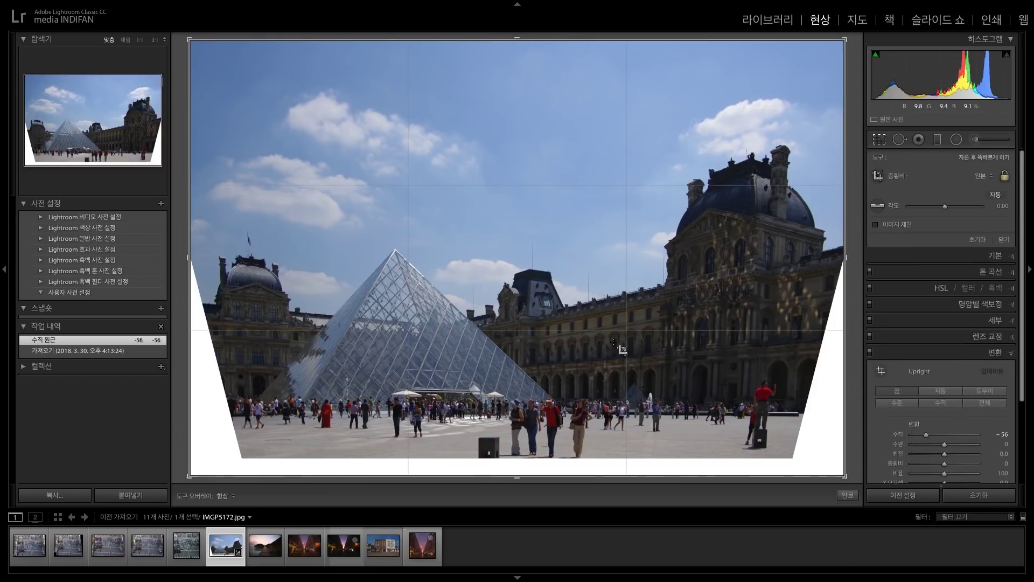
mouse_move(517, 477)
mouse_down()
mouse_move(518, 431)
mouse_move(517, 483)
mouse_up()
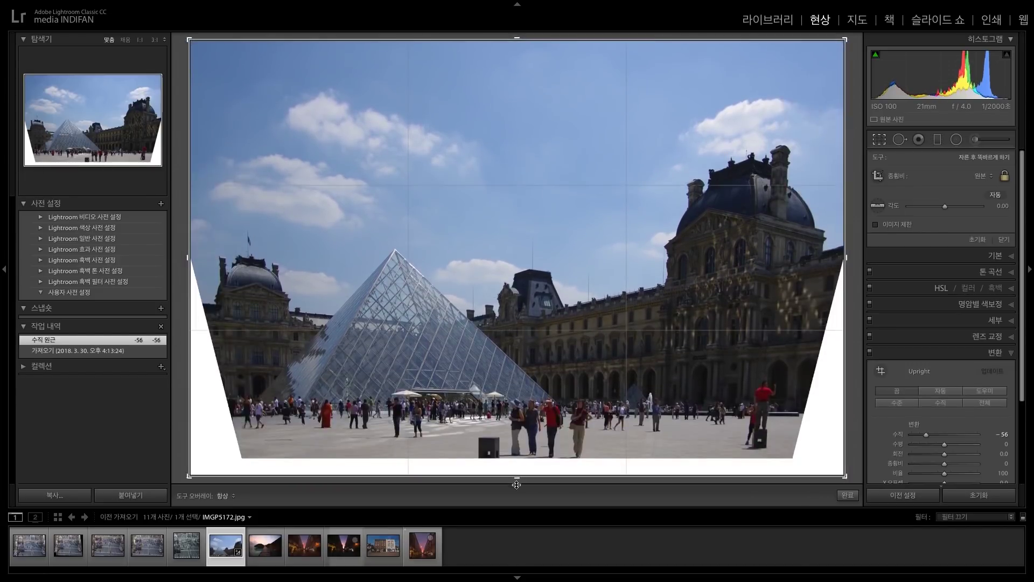
click(883, 140)
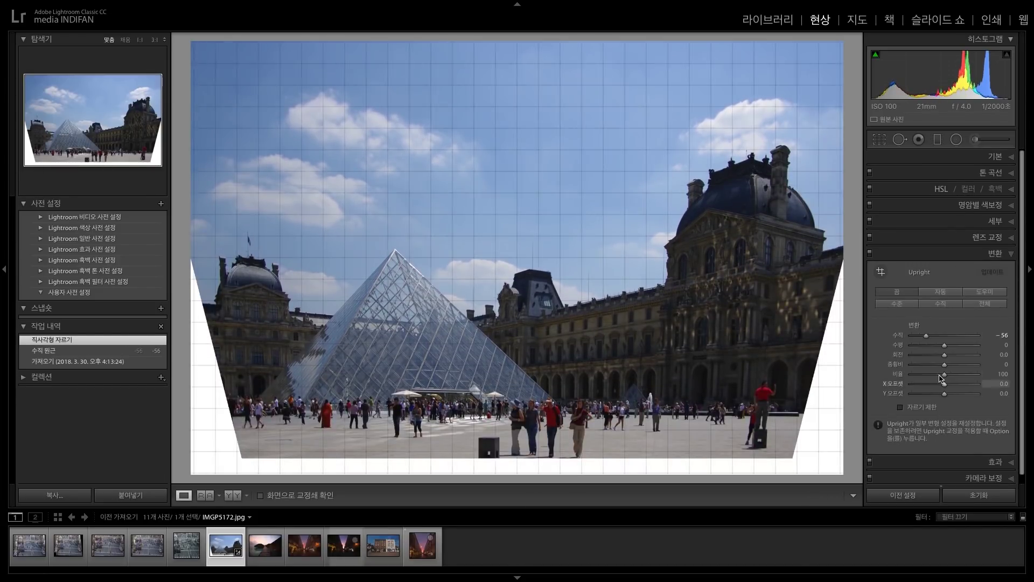
Turn on Constrain Crop while trying a vertical Transform value of -27, and set the vertical value back to 0.
drag(926, 335, 936, 339)
click(929, 407)
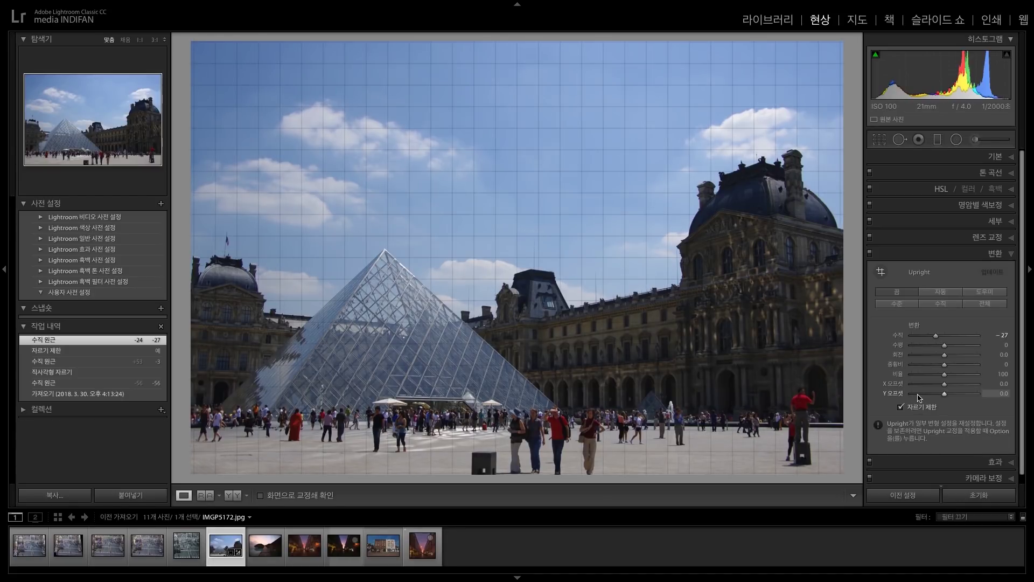
click(1001, 335)
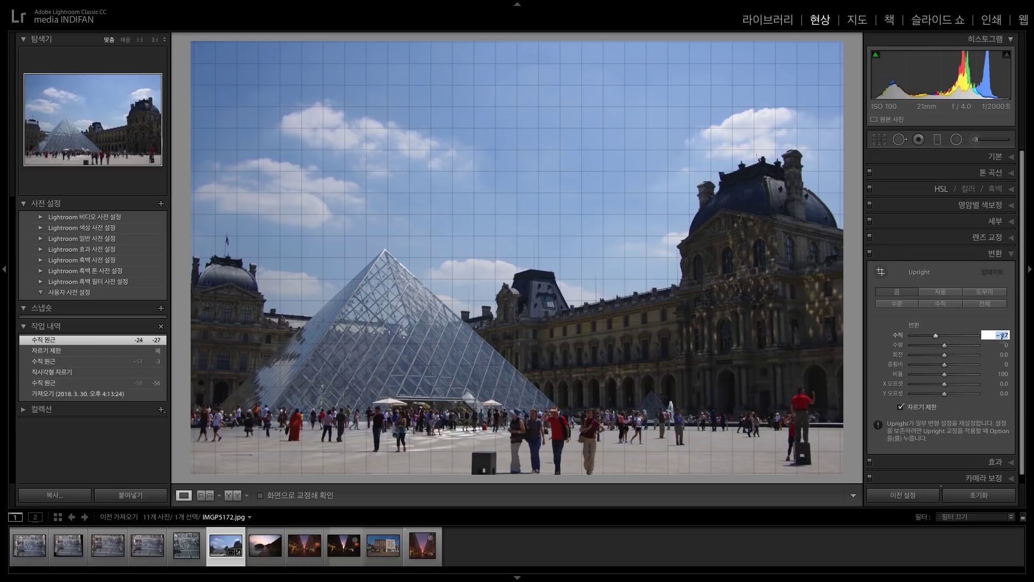
text(0)
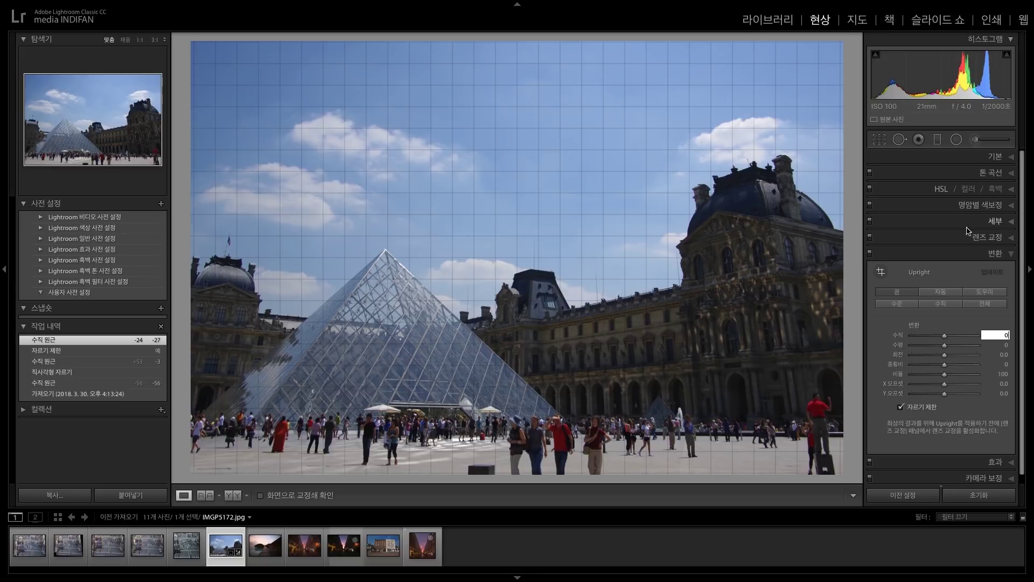
Apply the Auto Upright correction to the pyramid photo, toggling it off and on to compare.
click(930, 295)
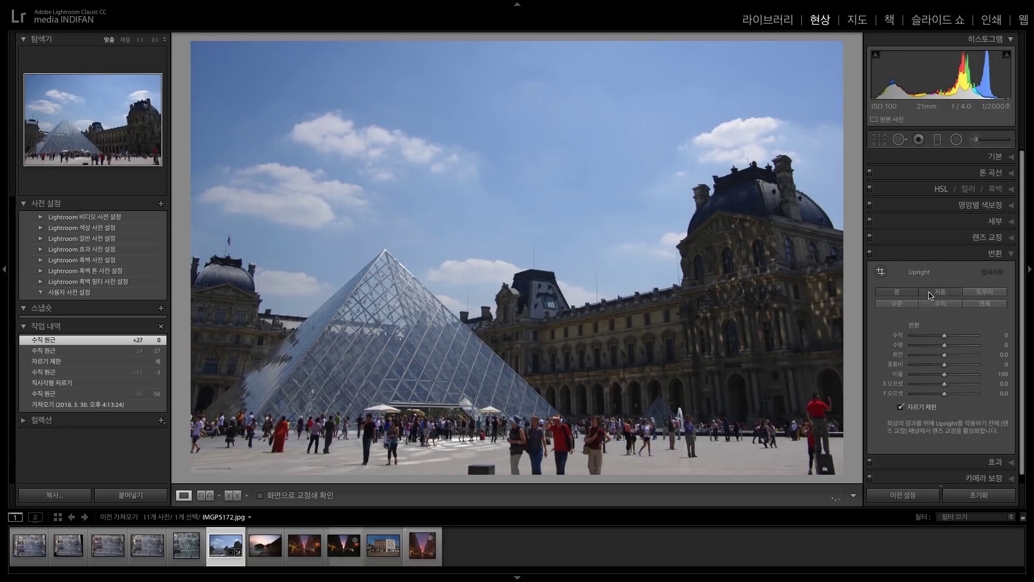
click(931, 295)
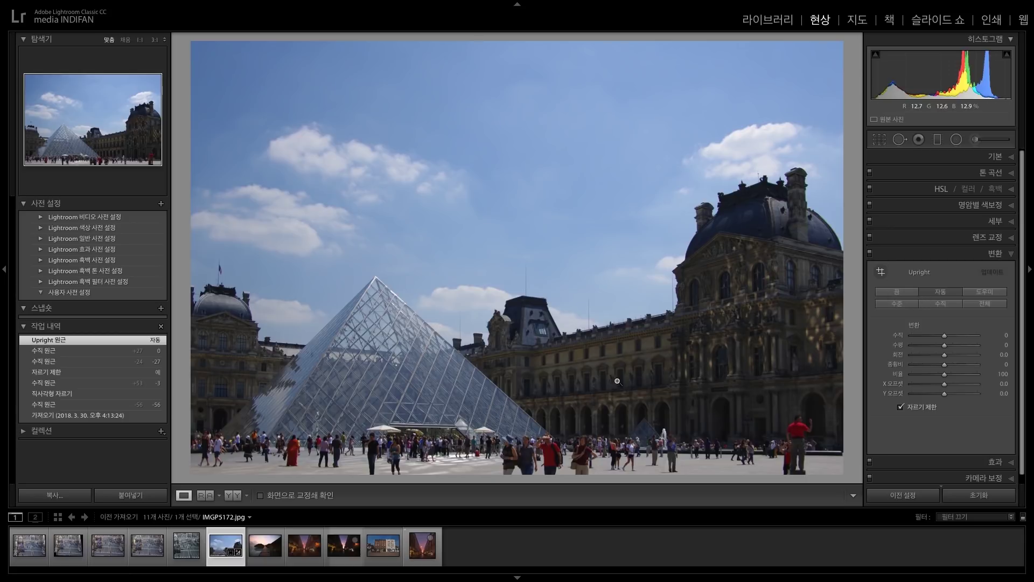
click(905, 292)
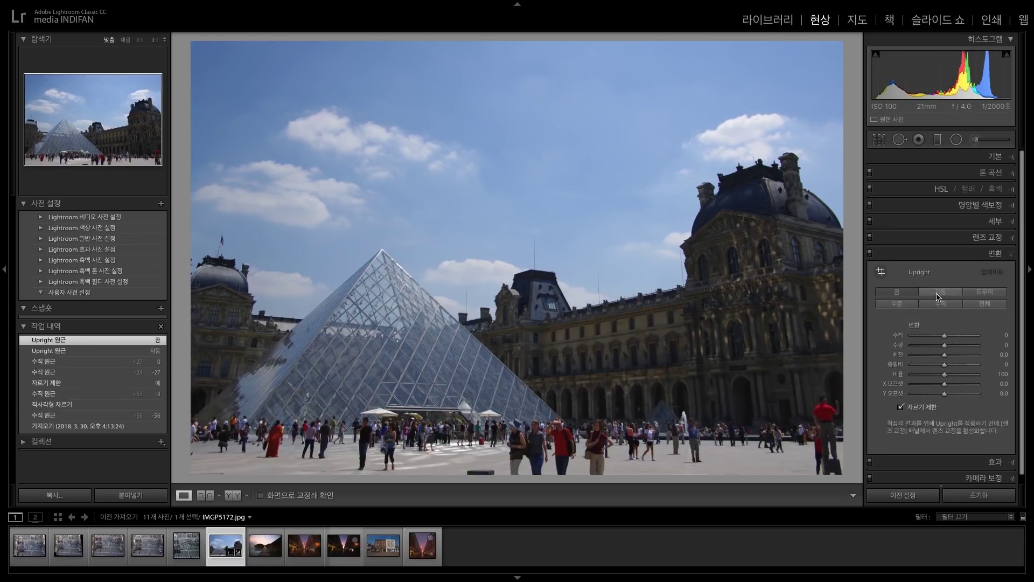
click(938, 292)
click(897, 292)
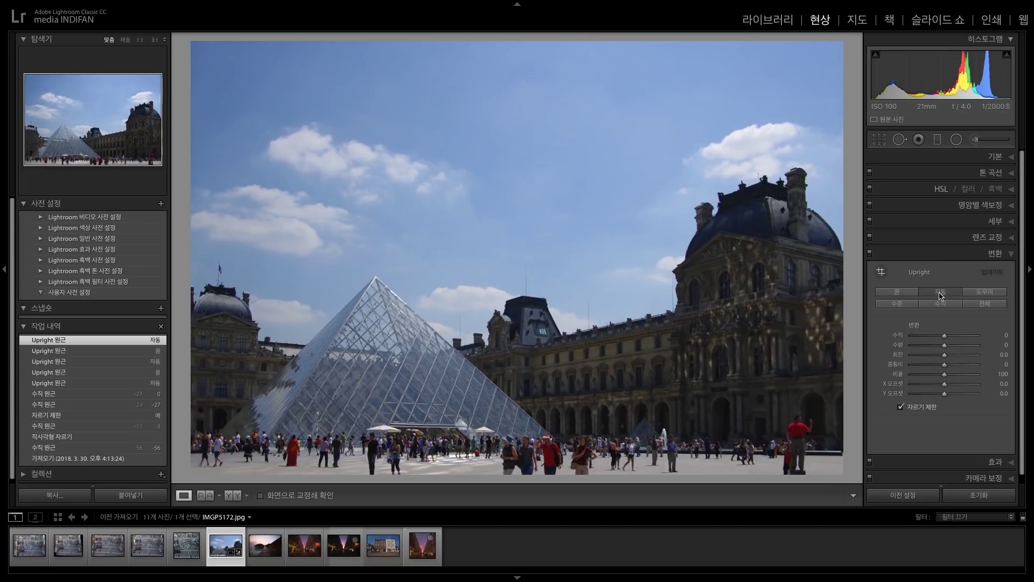
Apply the Auto Upright correction to the apartment building photo IMGP4982.jpg, toggling it off and on to compare.
click(389, 539)
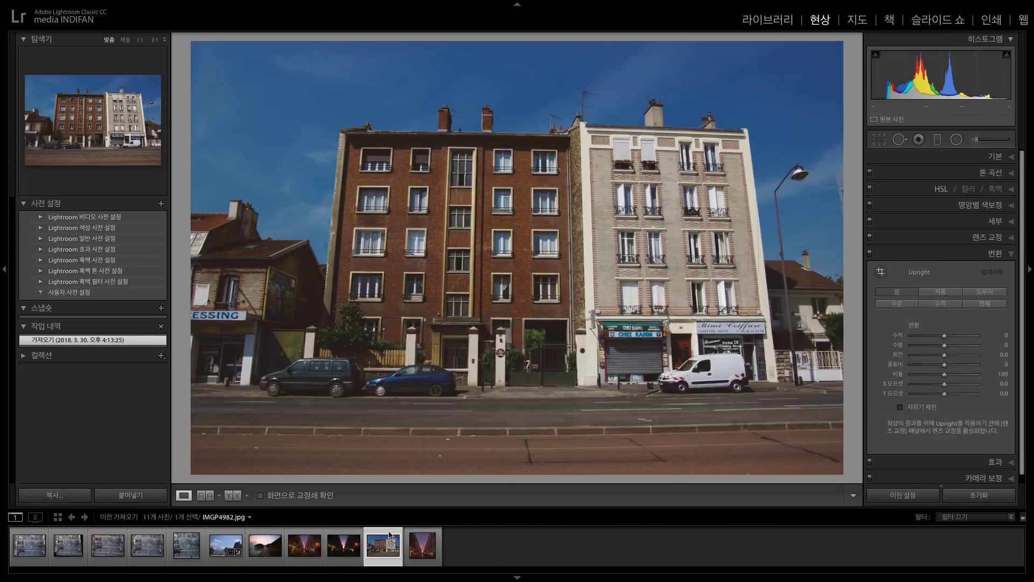
click(944, 296)
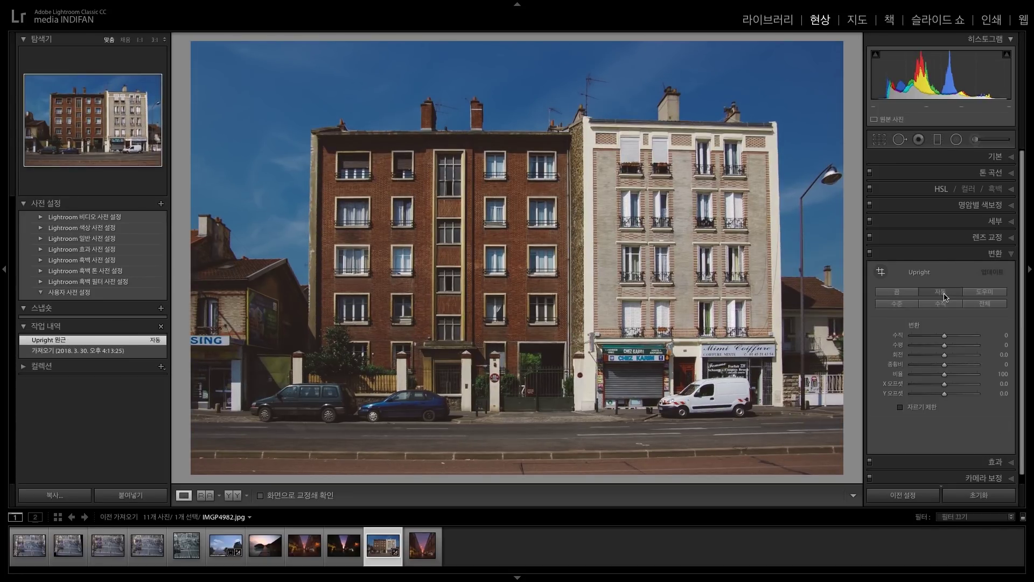
click(914, 294)
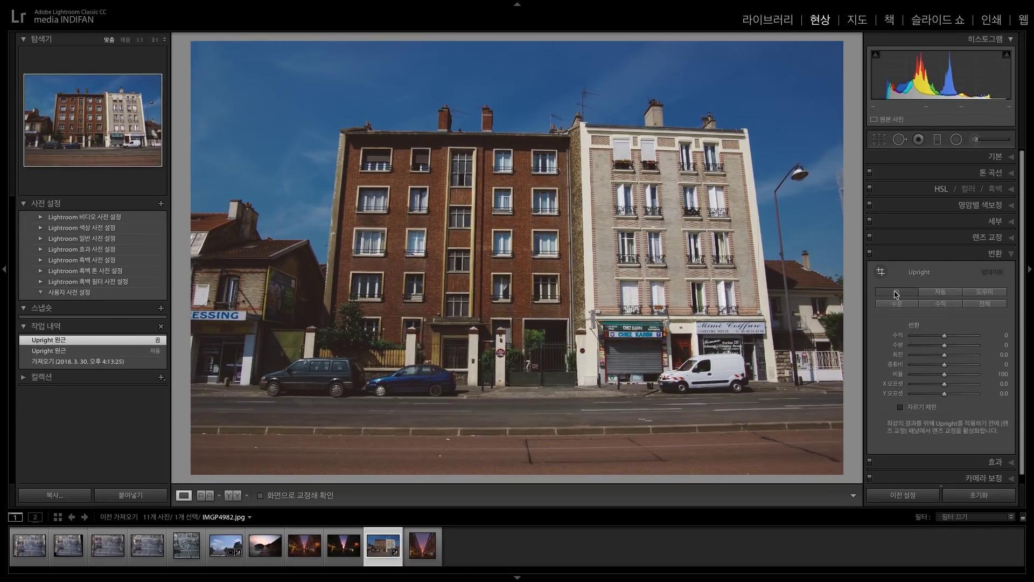
click(942, 294)
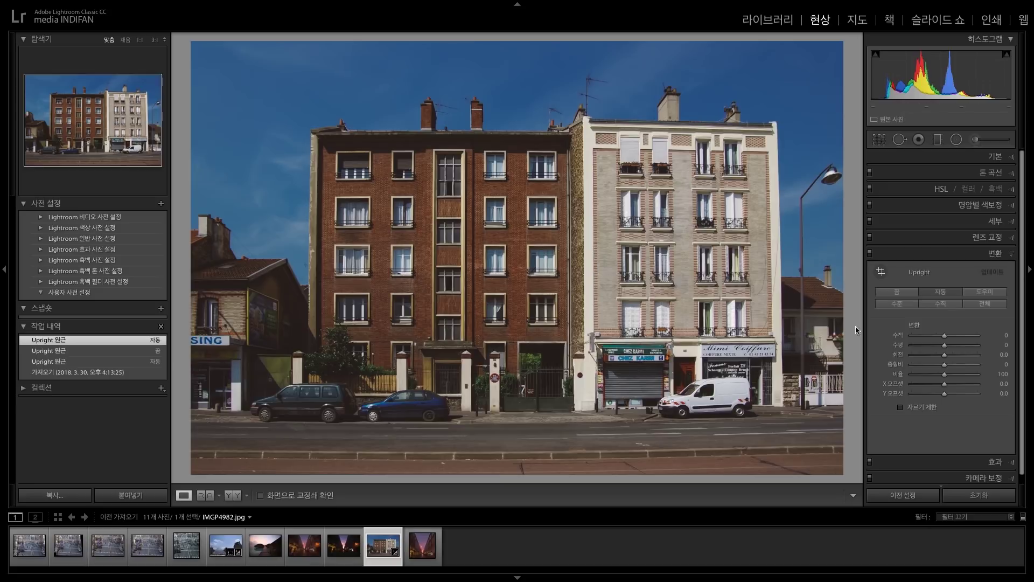
Try a vertical Transform value of +49 on the building photo and set it back to 0.
click(945, 336)
drag(945, 336, 961, 333)
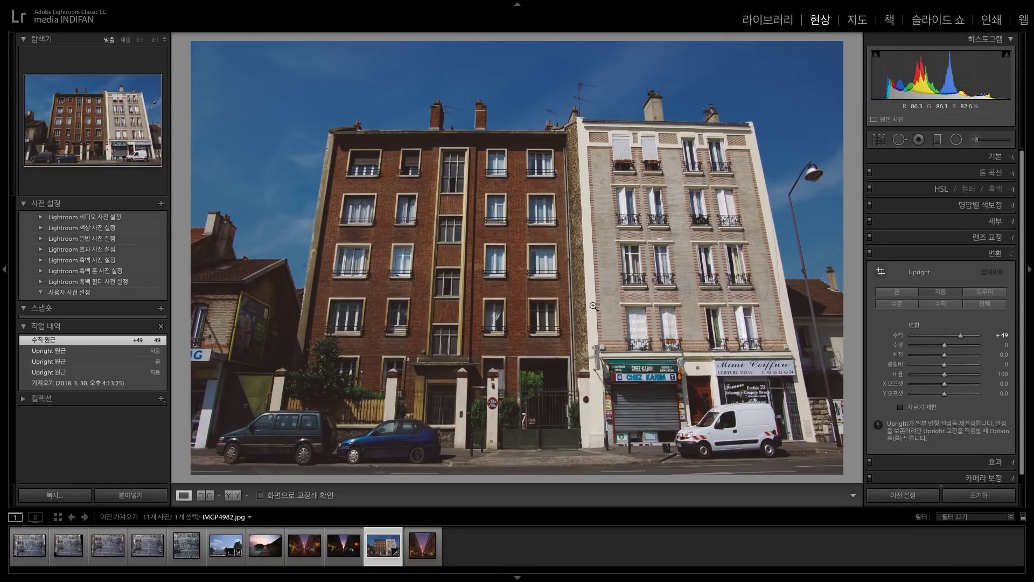
click(998, 335)
text(0)
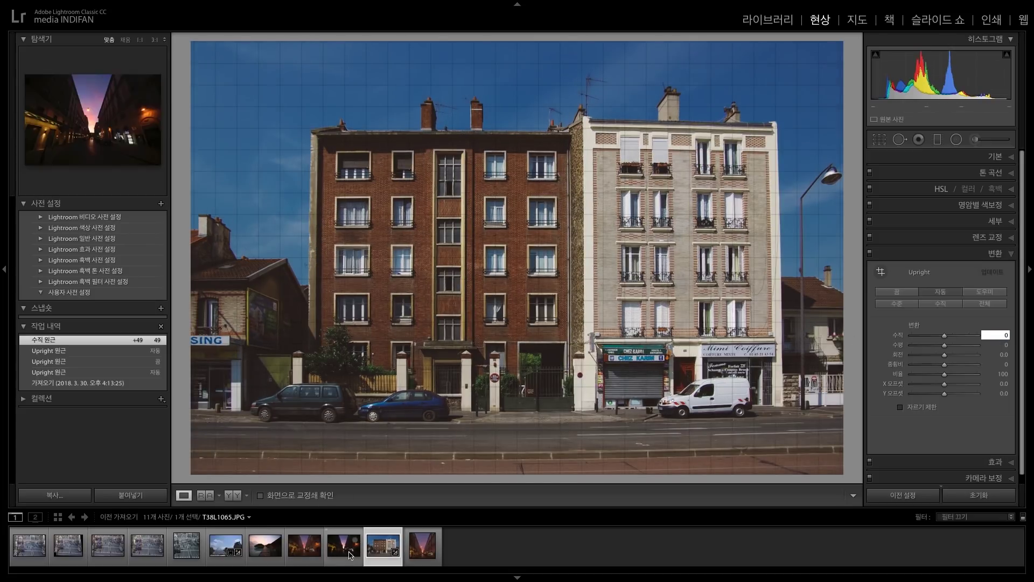
Straighten the horizon of the pier photo TLF_7524.JPG by rotating its crop to an angle of 1.37.
click(269, 558)
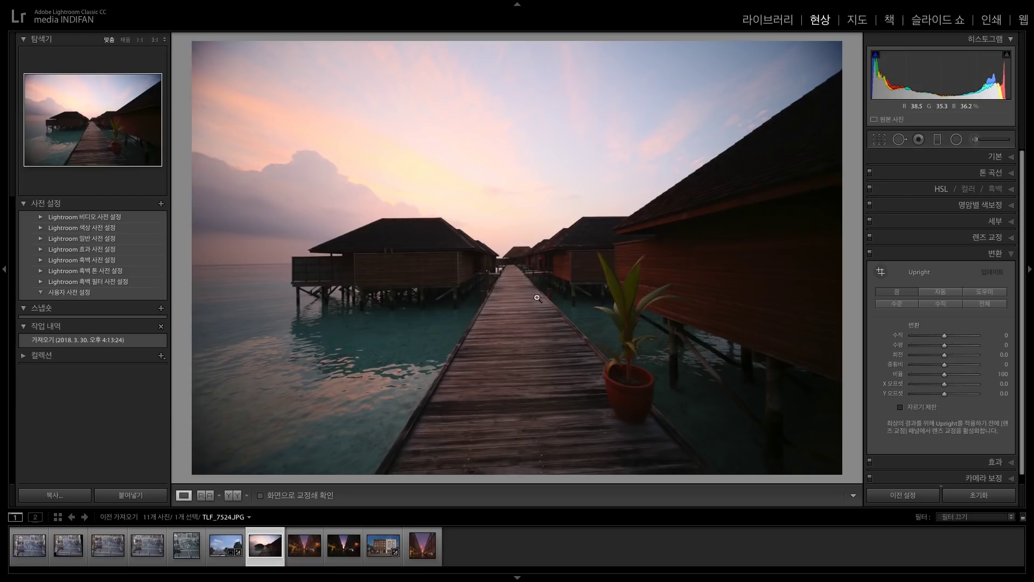
click(879, 140)
drag(855, 156, 854, 168)
key(Return)
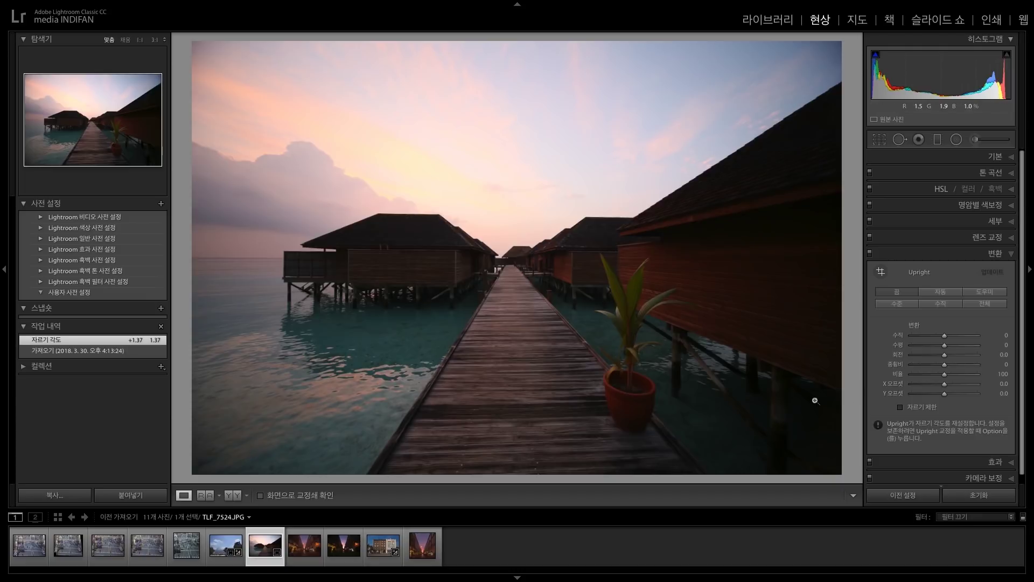
Set the pier photo's horizontal Transform to +11 and tighten and reposition the crop to exclude the blank edges.
mouse_move(928, 371)
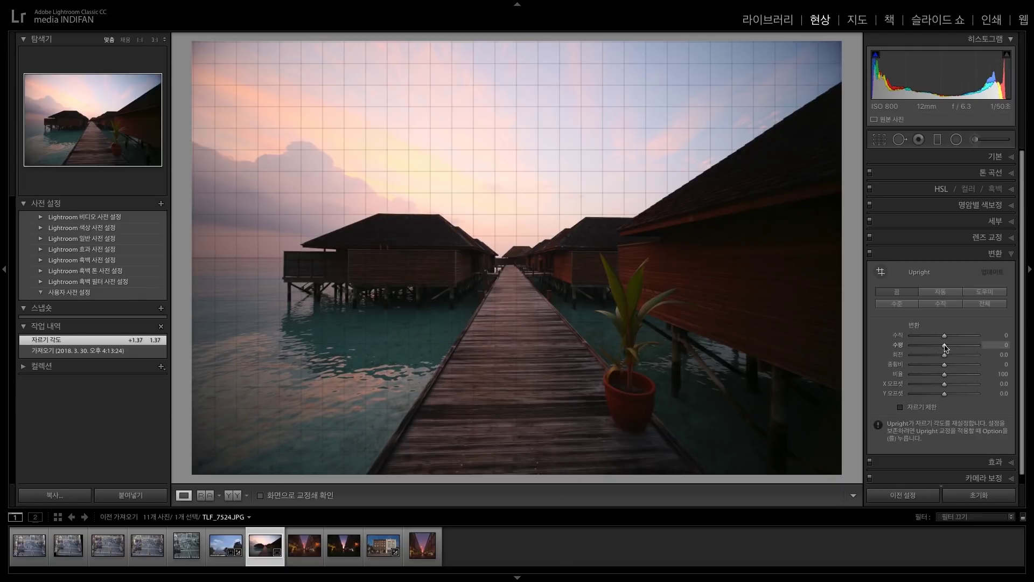
drag(945, 345, 948, 345)
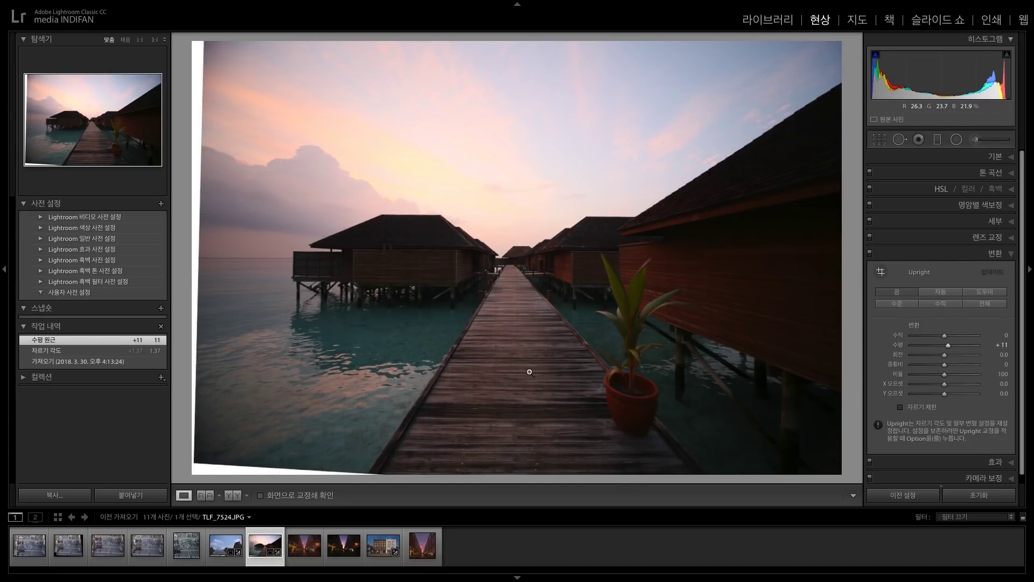
click(880, 139)
drag(200, 259, 218, 262)
drag(377, 282, 445, 282)
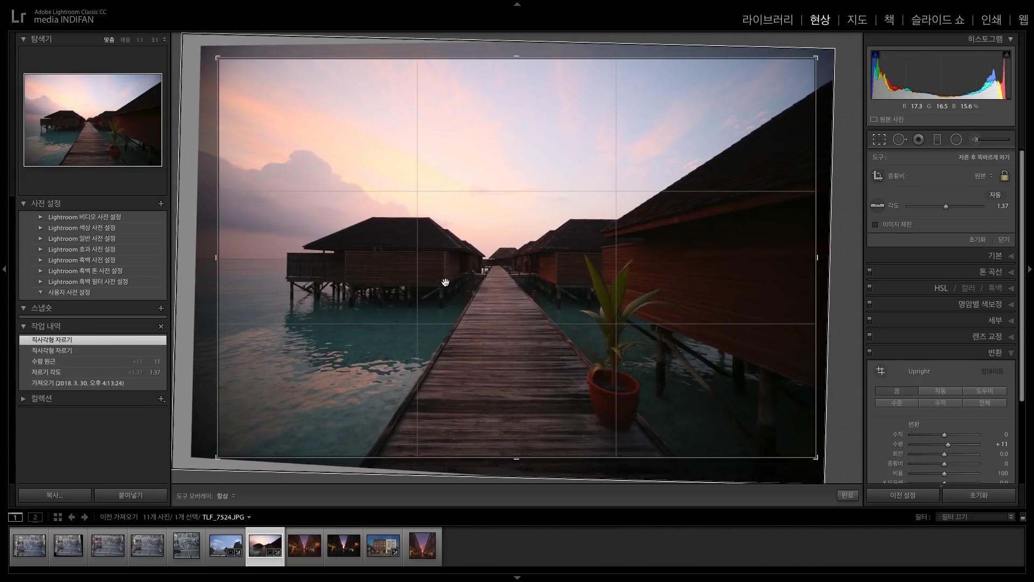
key(Return)
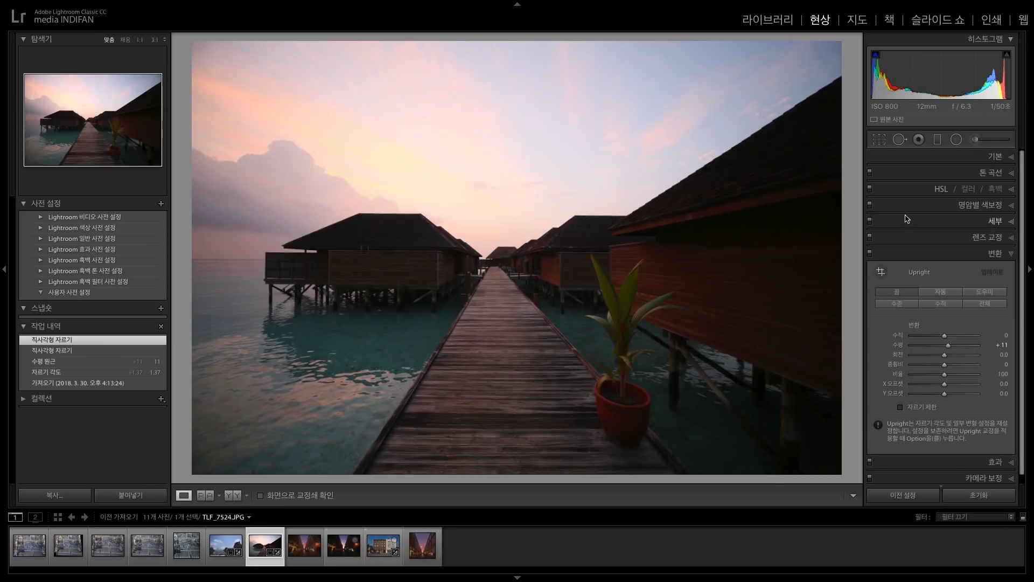
click(1012, 254)
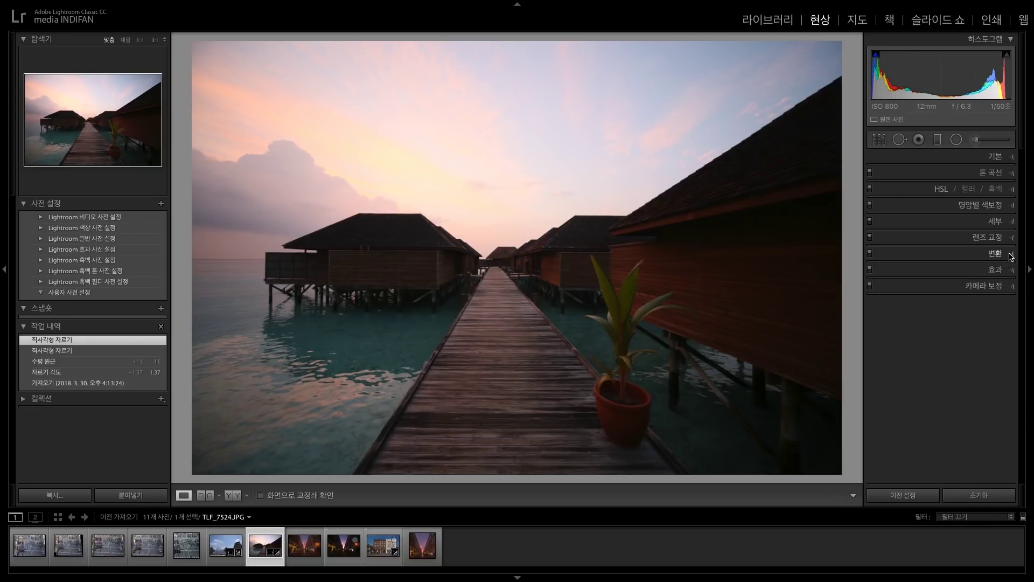
Look through the building photo, the pier crop and the street photos jak.jpg, IMGP1748.JPG and IMGP1749.JPG.
click(380, 551)
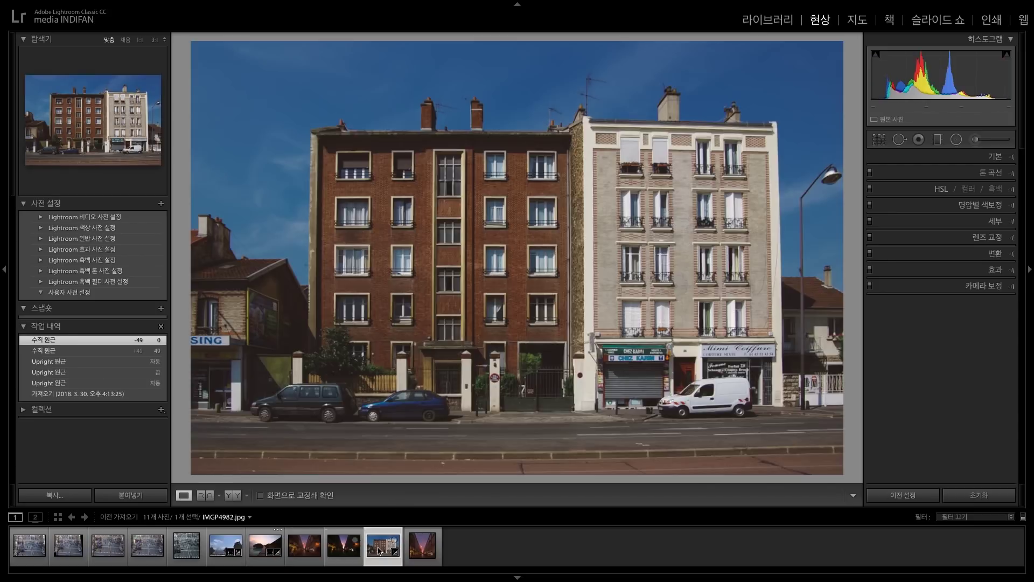
click(266, 548)
key(r)
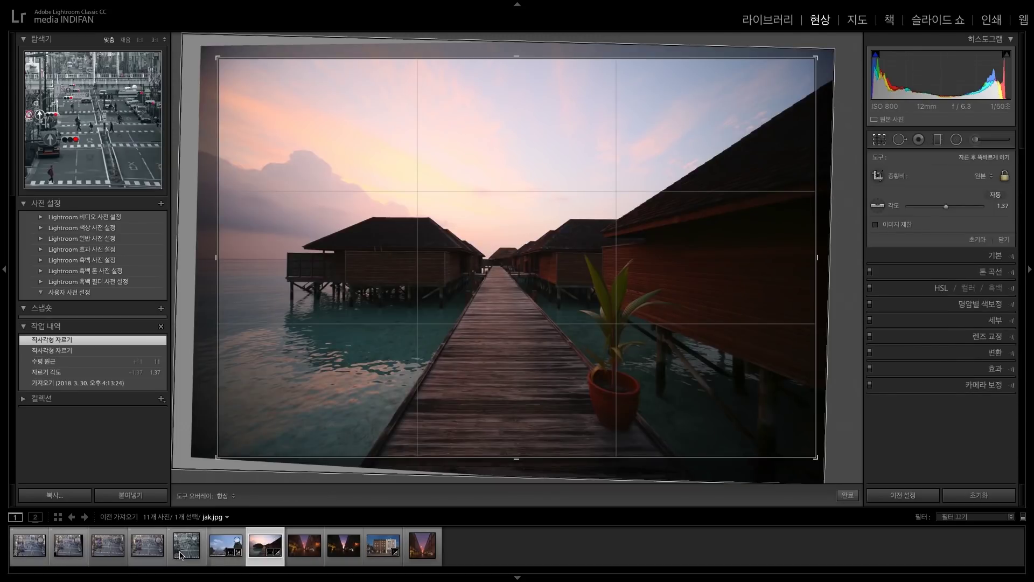
click(194, 549)
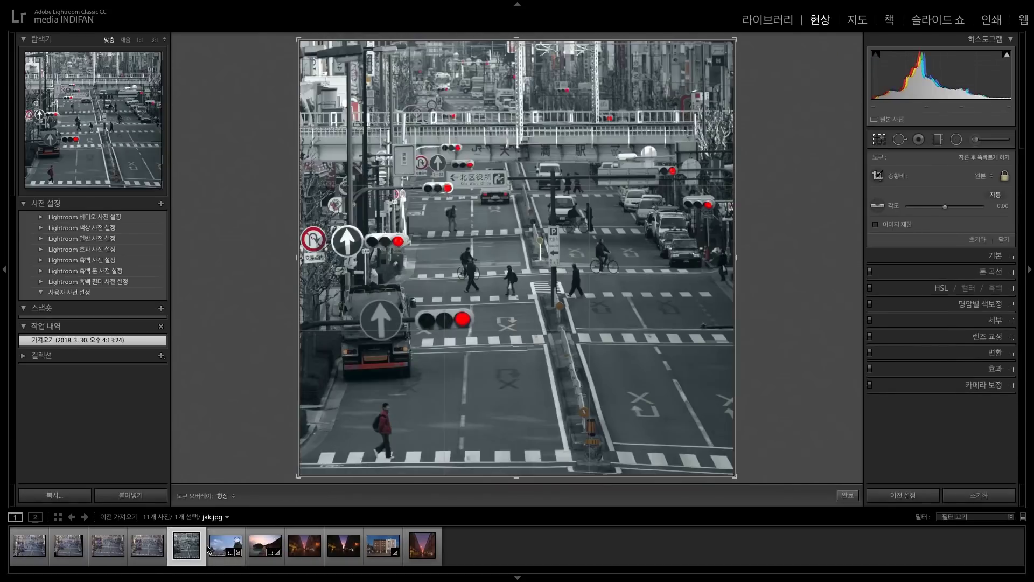
click(881, 142)
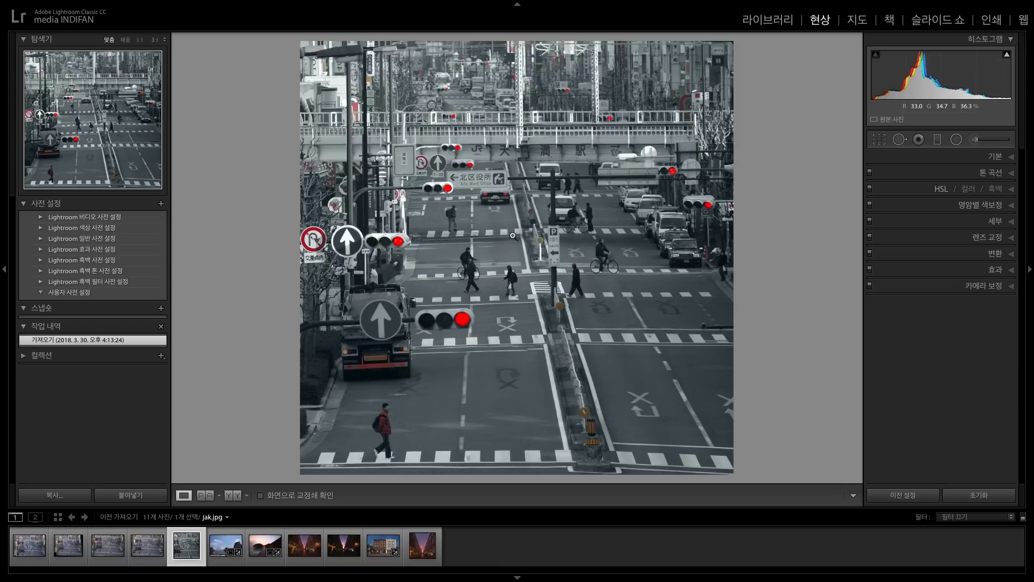
click(20, 544)
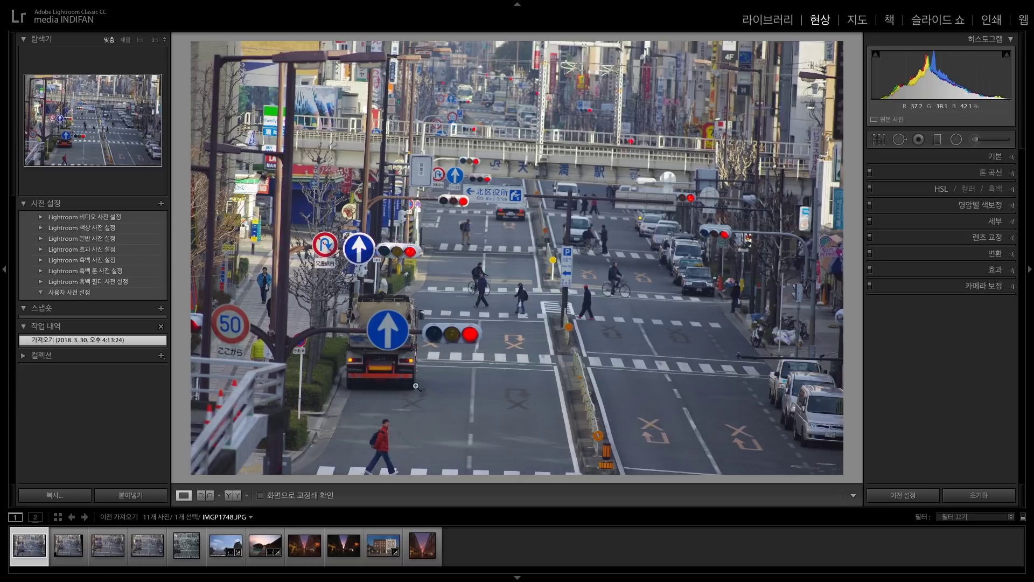
click(116, 557)
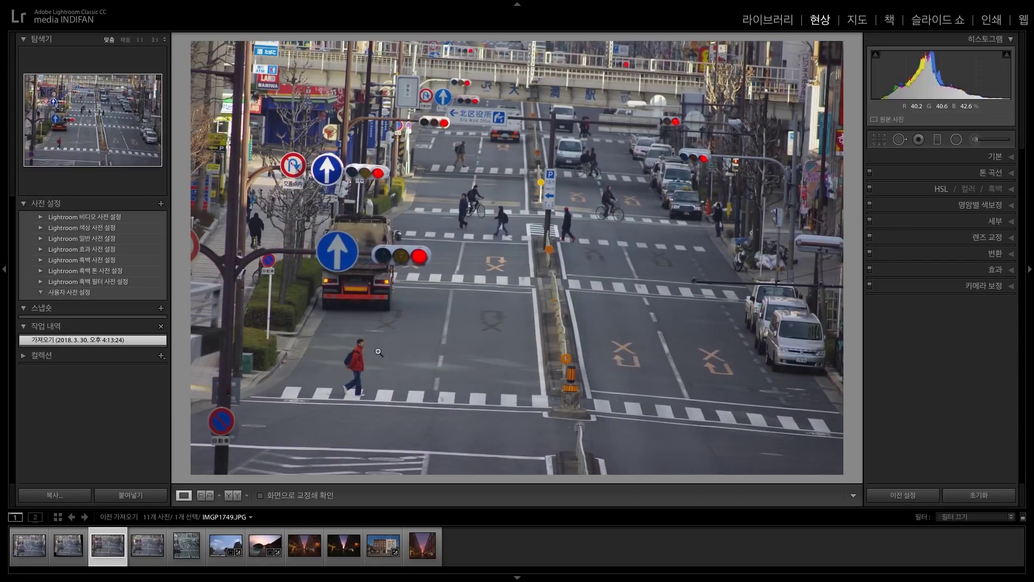
Open a panorama merge preview for the three street photos IMGP1748.JPG, IMGP1749.JPG and IMGP1750.JPG.
click(142, 552)
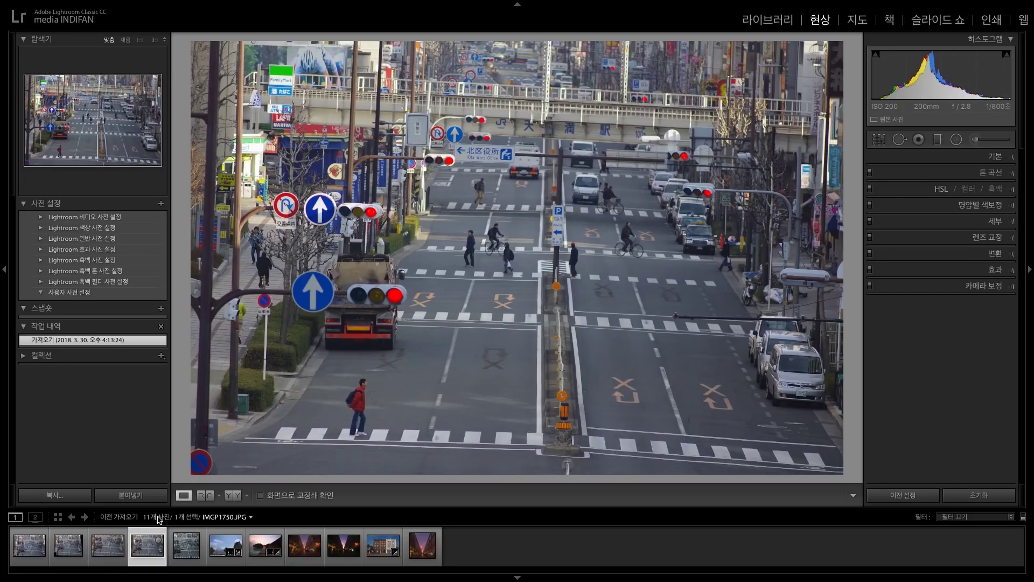
ctrl+click(113, 550)
ctrl+click(30, 550)
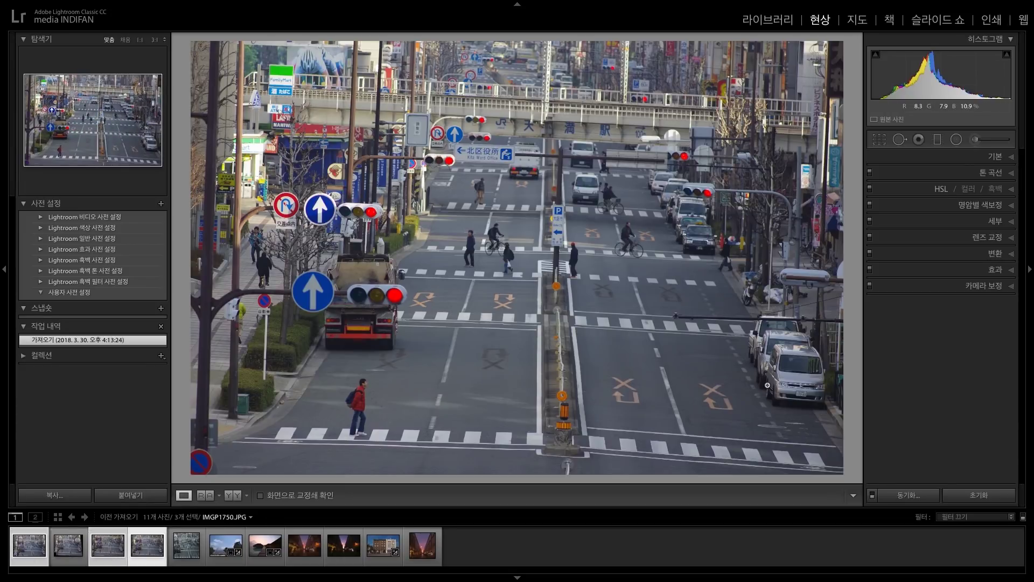
right_click(142, 549)
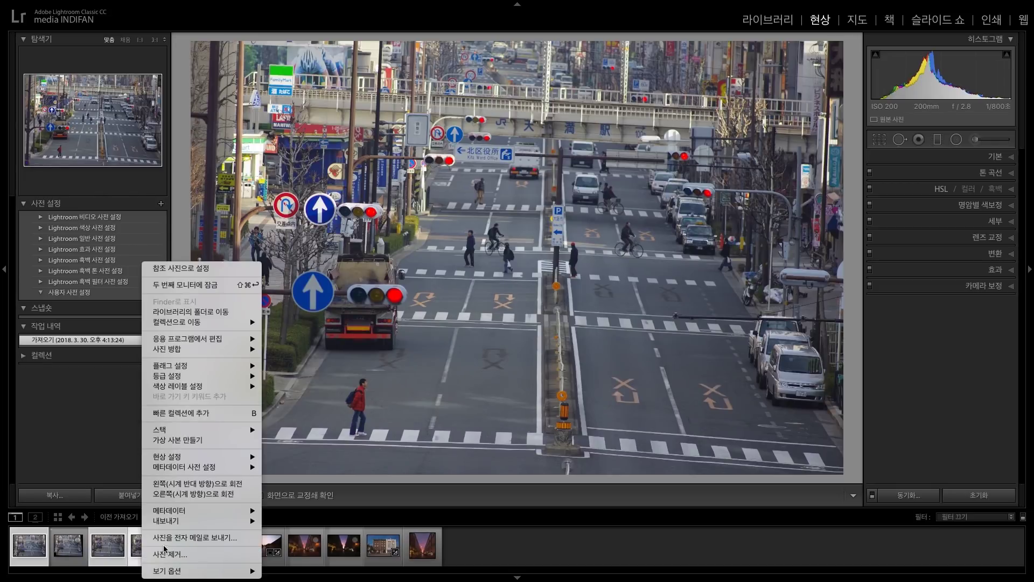
mouse_move(186, 350)
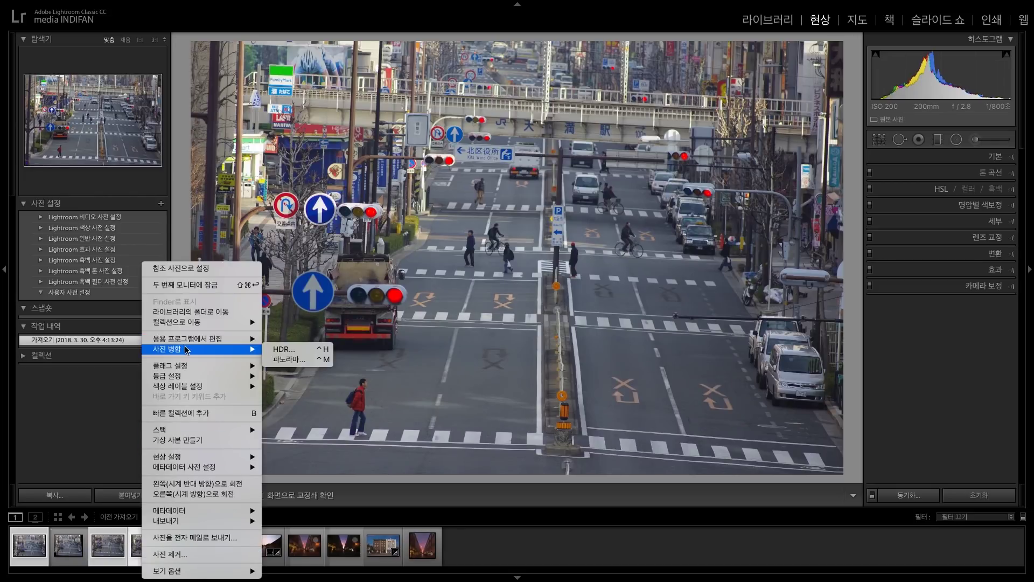
click(296, 360)
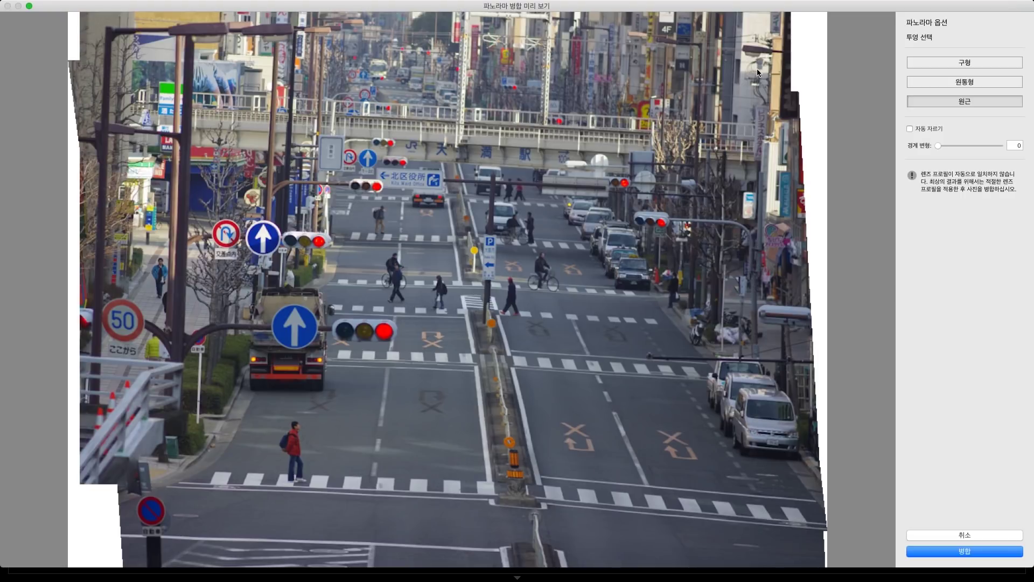
Compare the spherical and cylindrical projections and merge the street panorama with the Perspective projection.
click(948, 63)
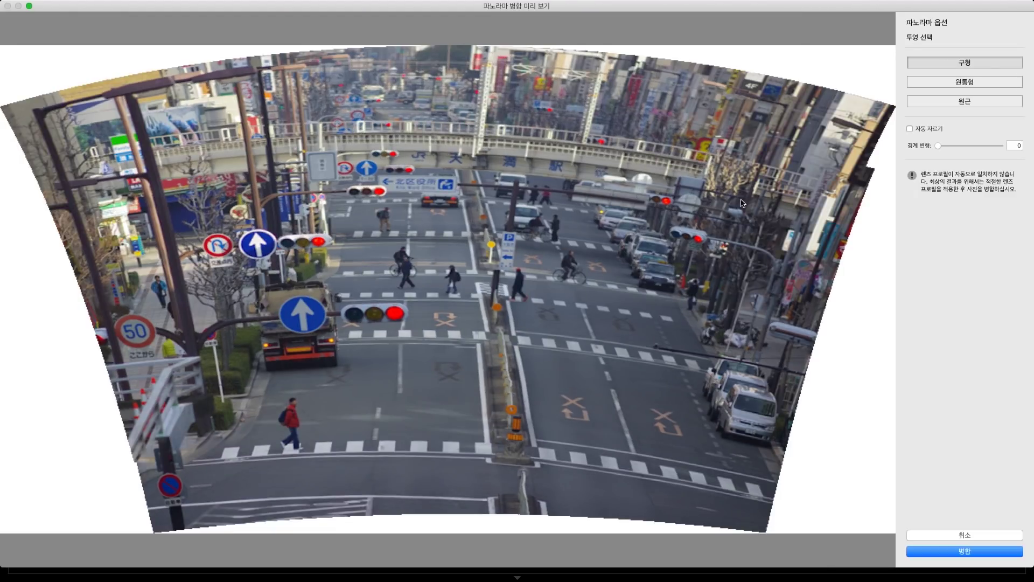
click(970, 82)
click(972, 100)
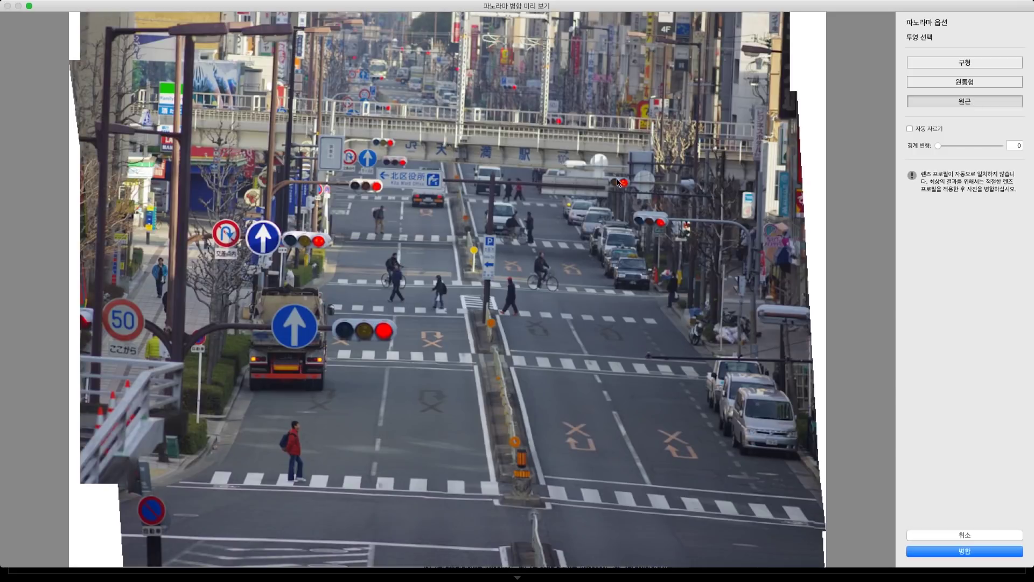
click(967, 553)
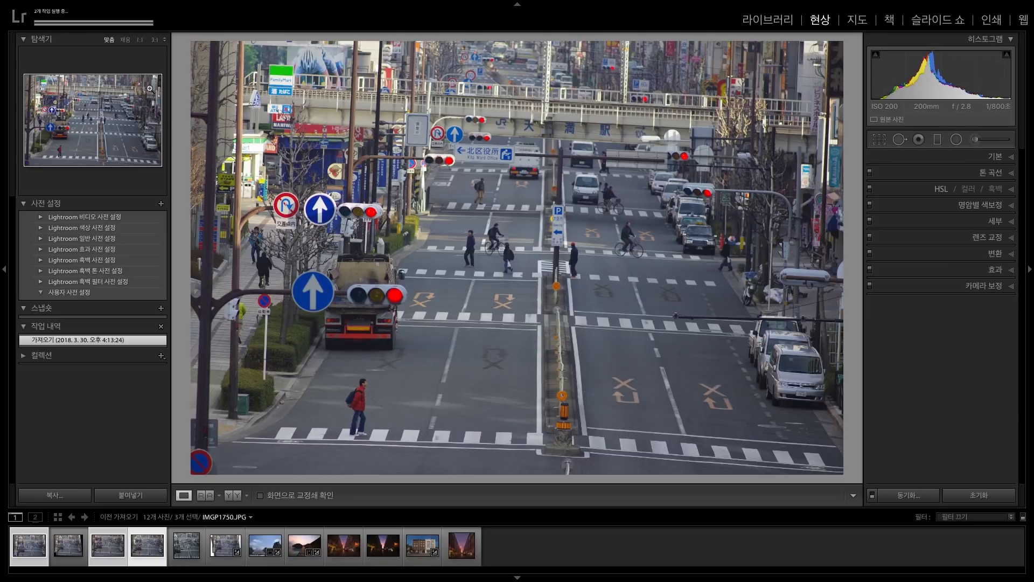
Compare the merged panorama IMGP1750-Pano.dng with its three source photos and the desaturated street photo jak.jpg.
click(223, 551)
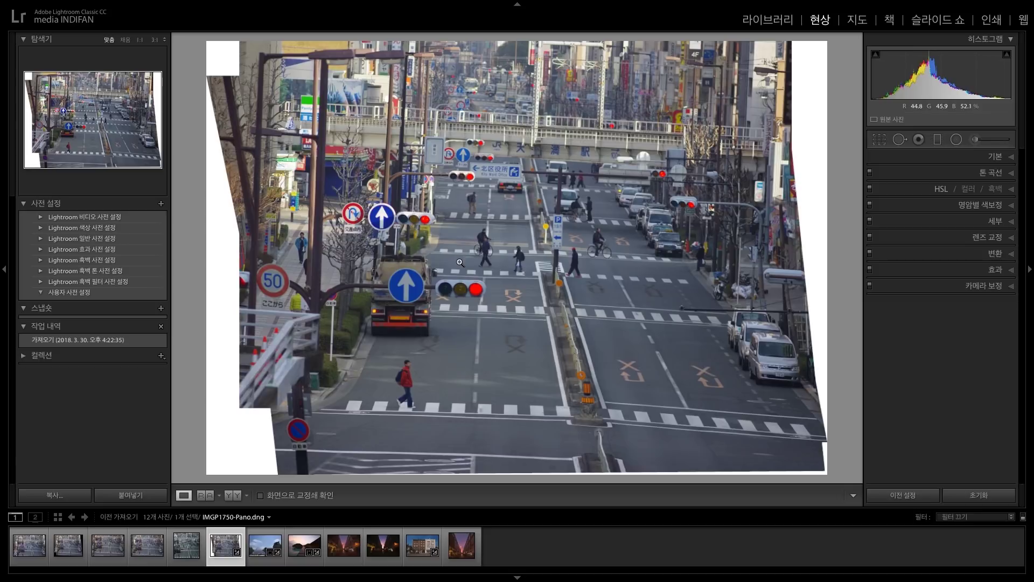
click(24, 547)
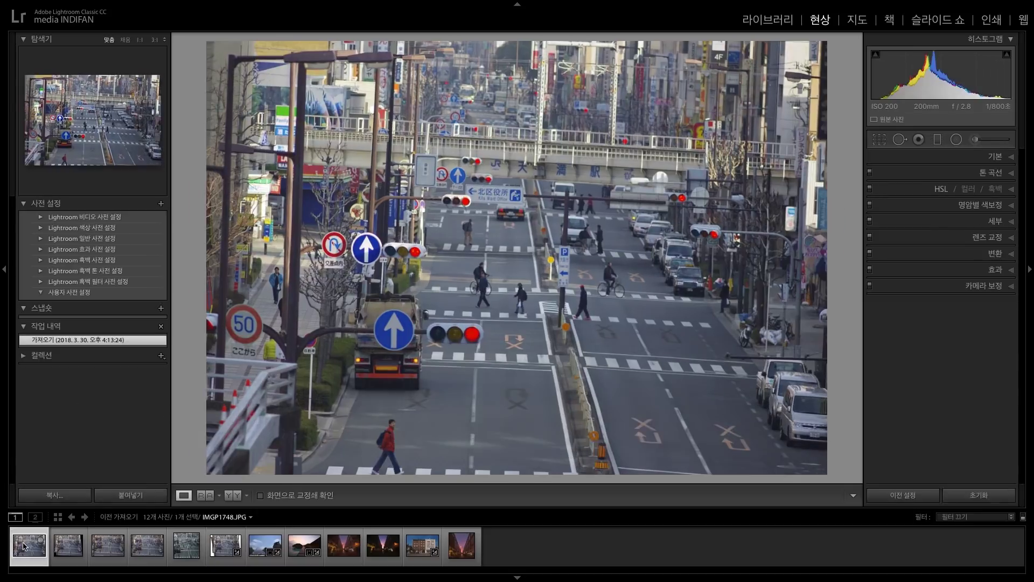
click(98, 554)
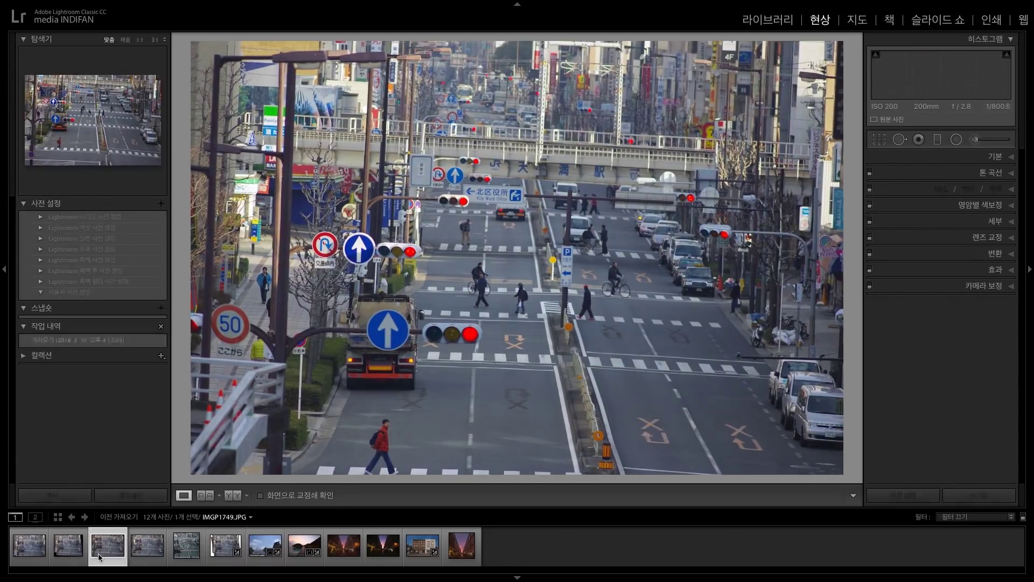
click(151, 561)
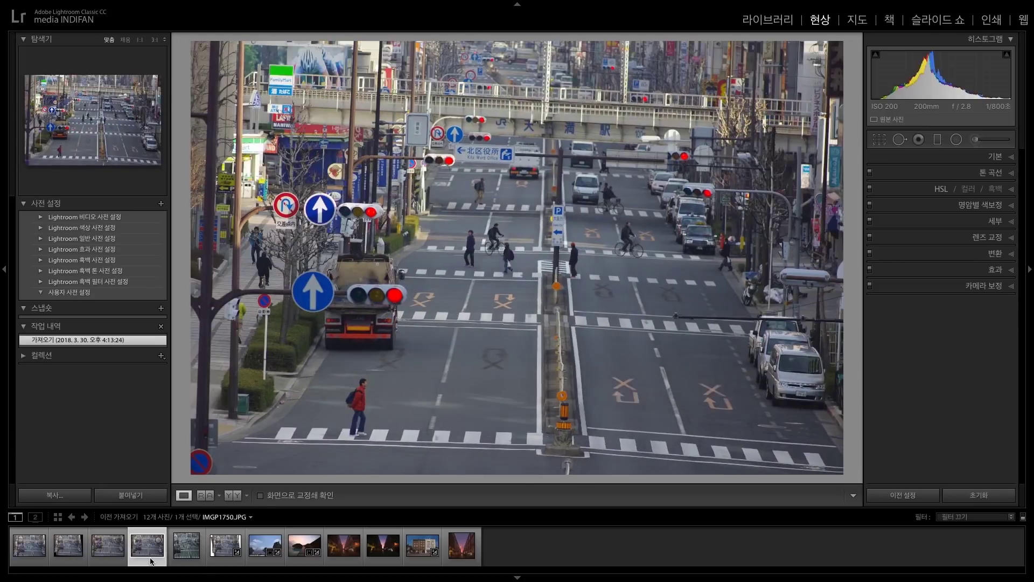
click(220, 558)
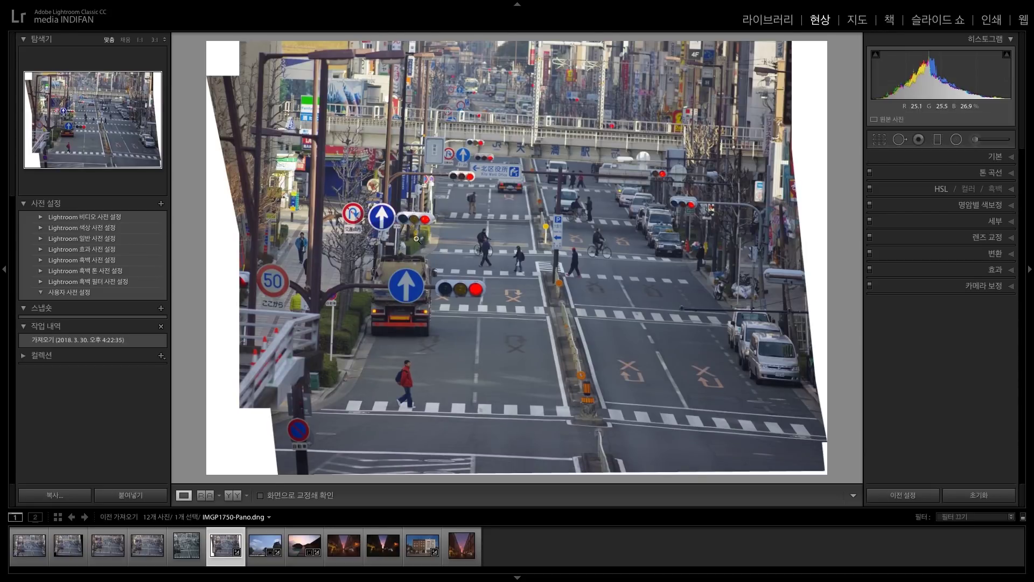
click(190, 547)
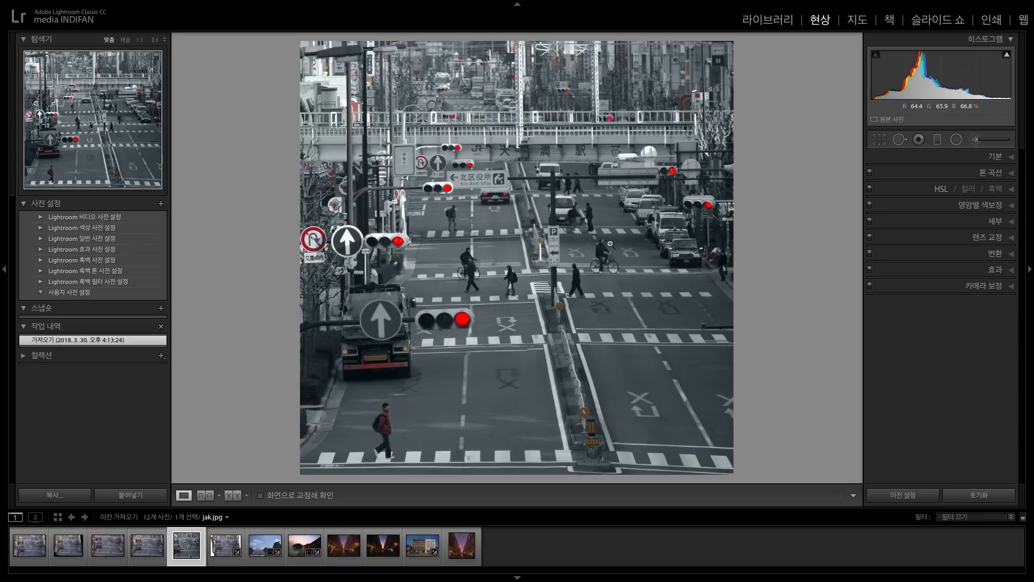
Import all photos from the folder "2.기억속의 색과 추억속의 색" into the library.
click(771, 27)
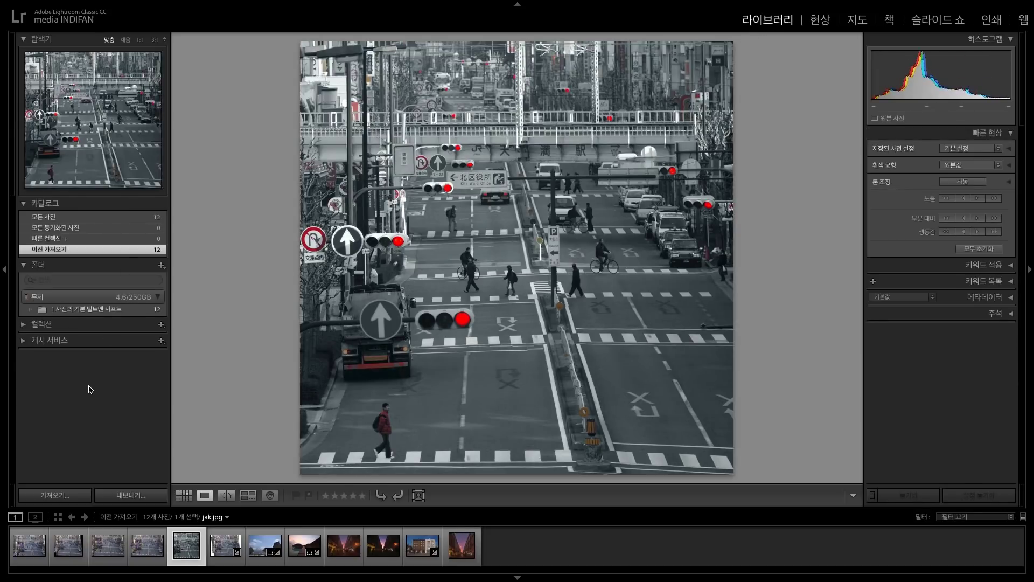
click(62, 496)
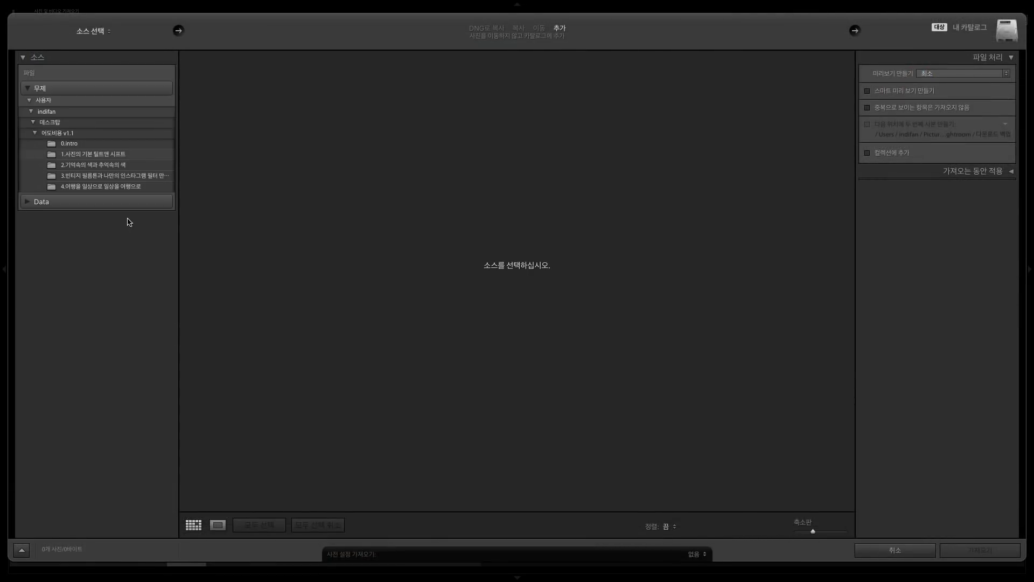
click(124, 165)
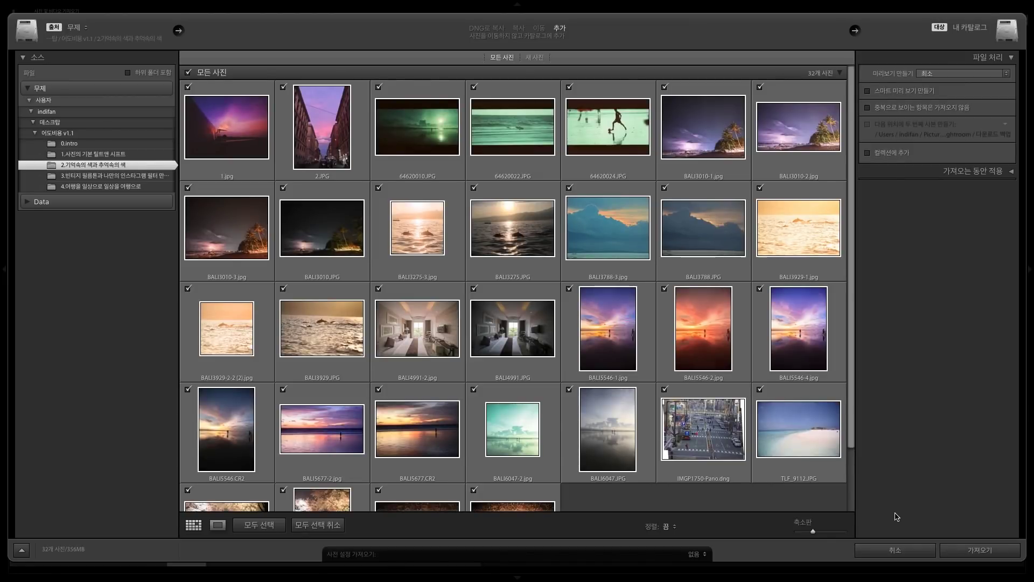
click(993, 555)
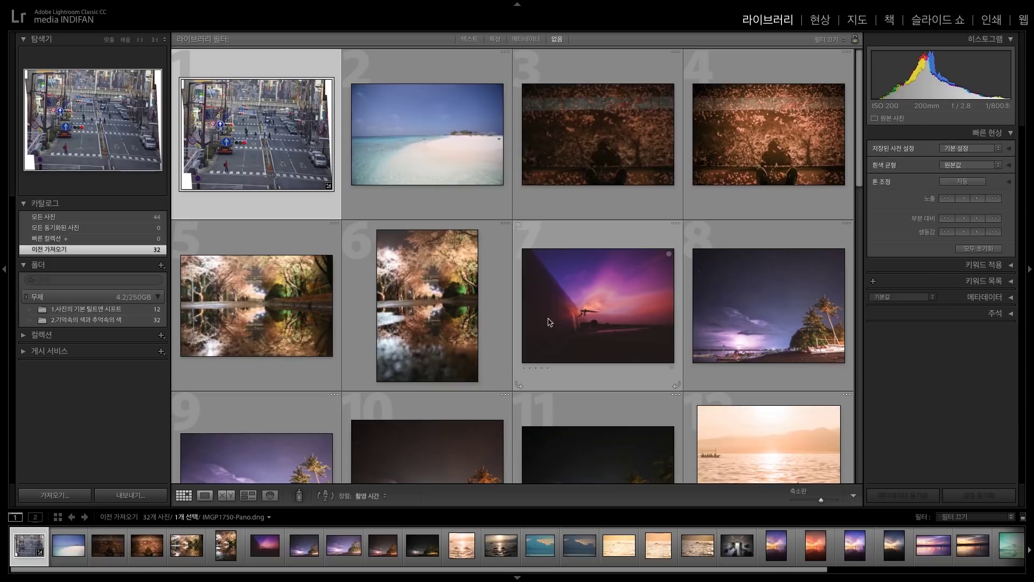
Open the beach photo TLF_9112.JPG in the Develop module and set its exposure to +0.90.
click(457, 173)
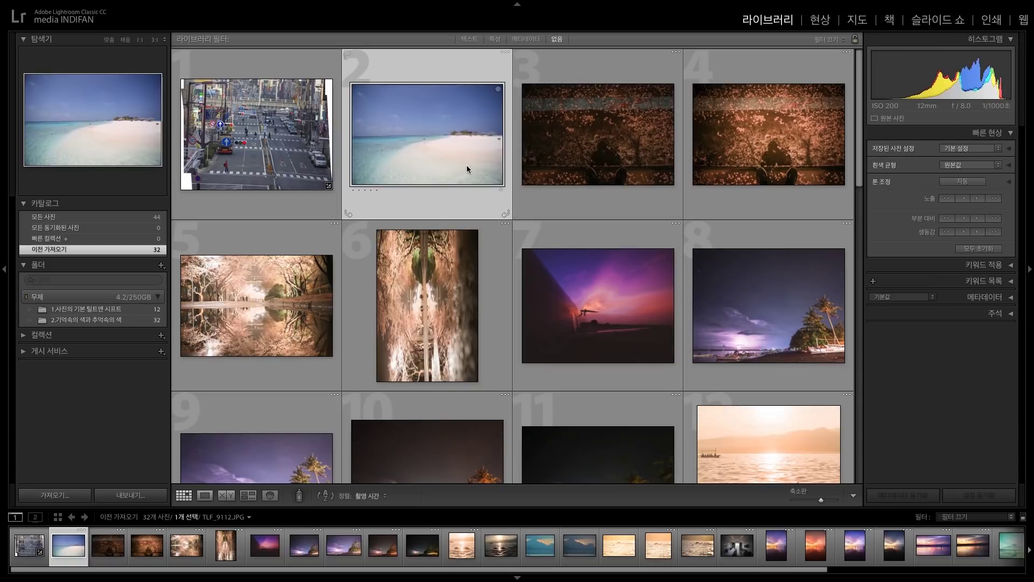
double_click(432, 141)
click(820, 22)
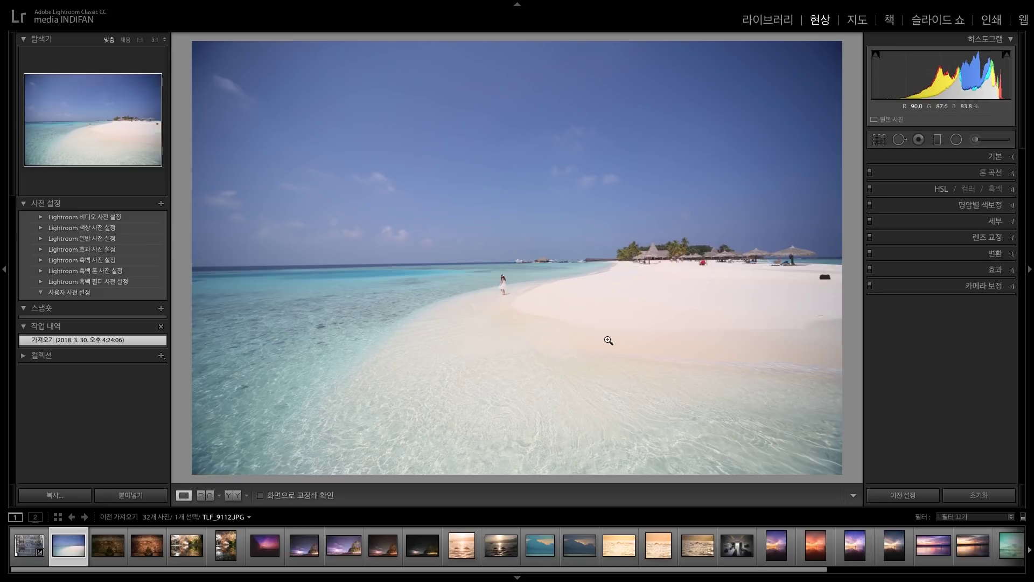
click(997, 156)
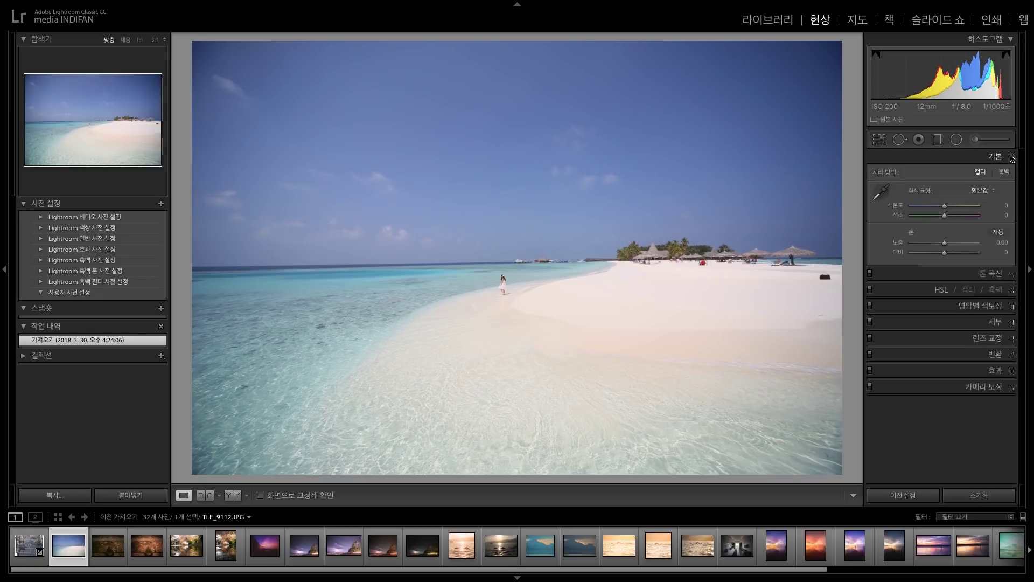
click(963, 247)
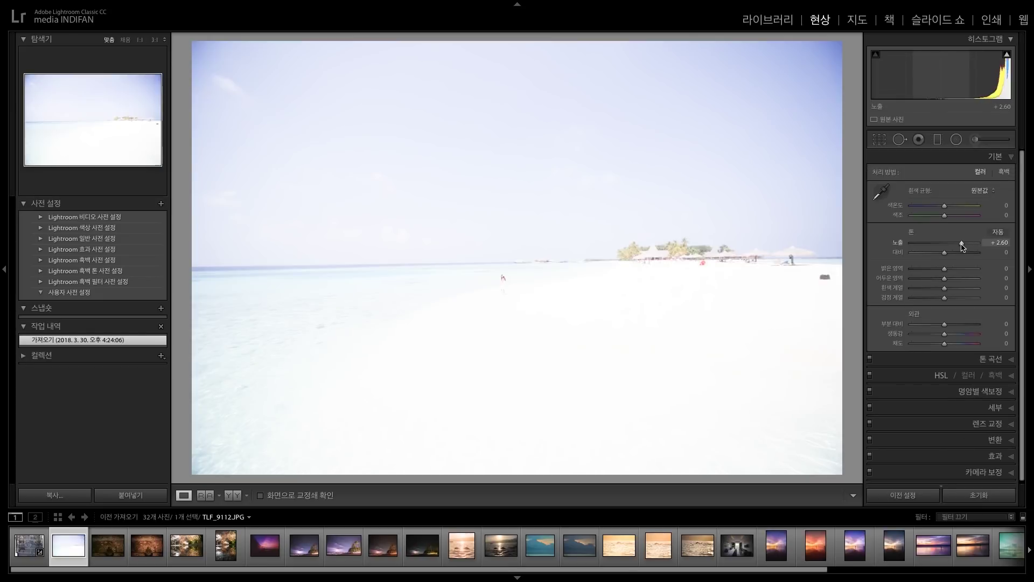
drag(963, 247, 949, 251)
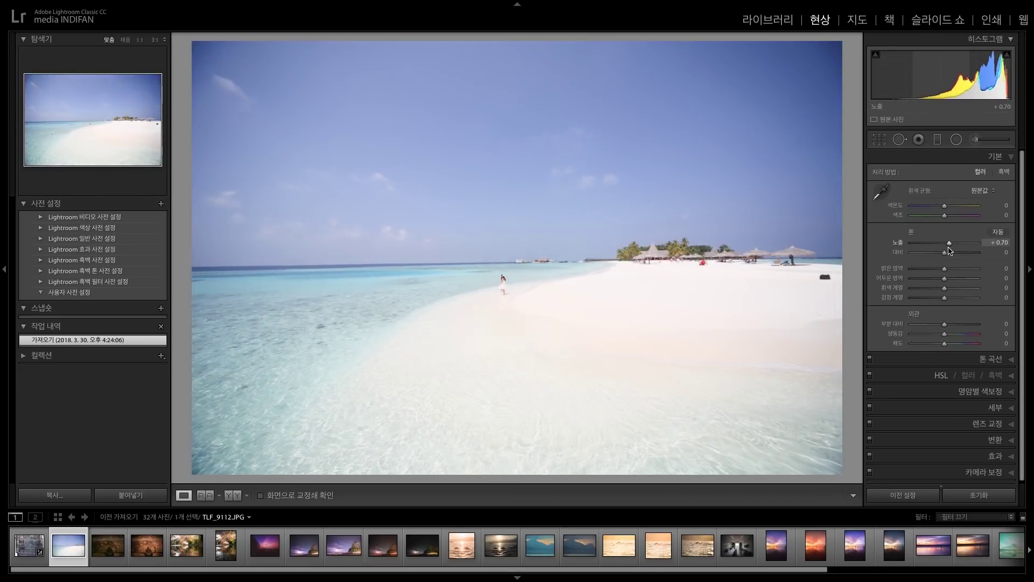
drag(950, 250, 953, 251)
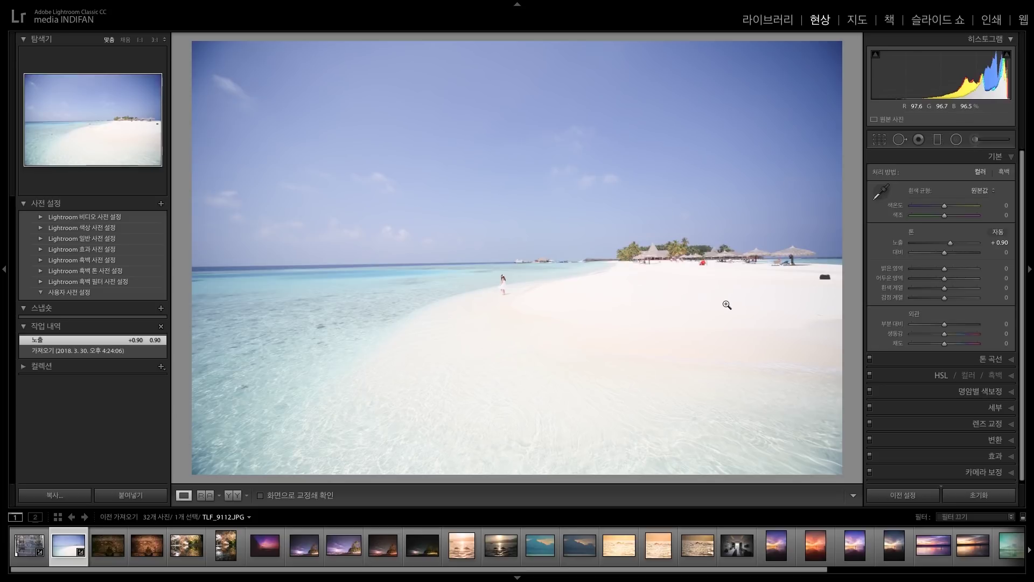
Set the beach photo's exposure to -0.25 and try a steep S-shaped RGB tone curve with one highlight and one shadow point.
drag(957, 244, 946, 249)
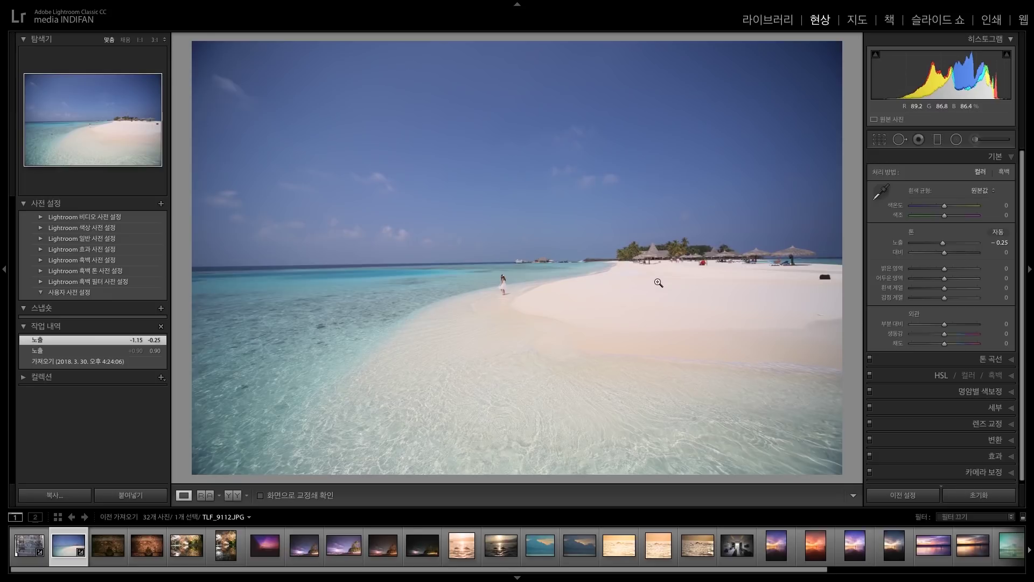
click(997, 360)
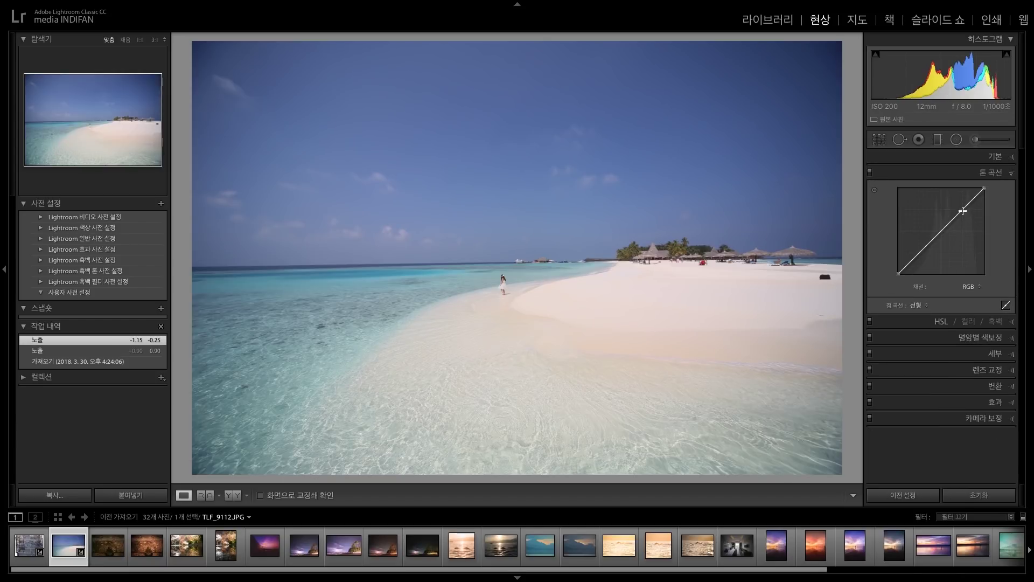
click(963, 211)
drag(963, 211, 936, 248)
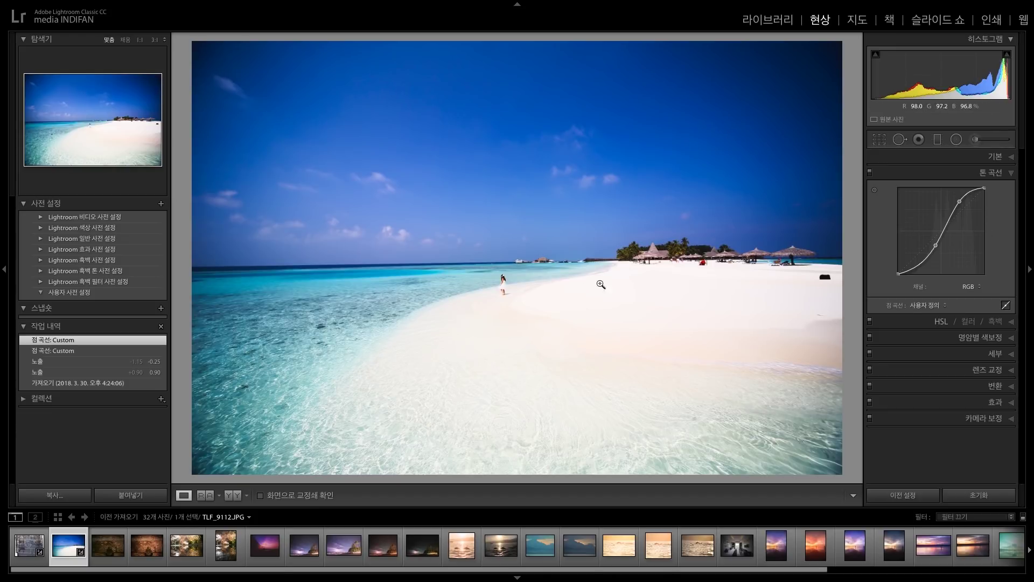
drag(959, 209, 931, 244)
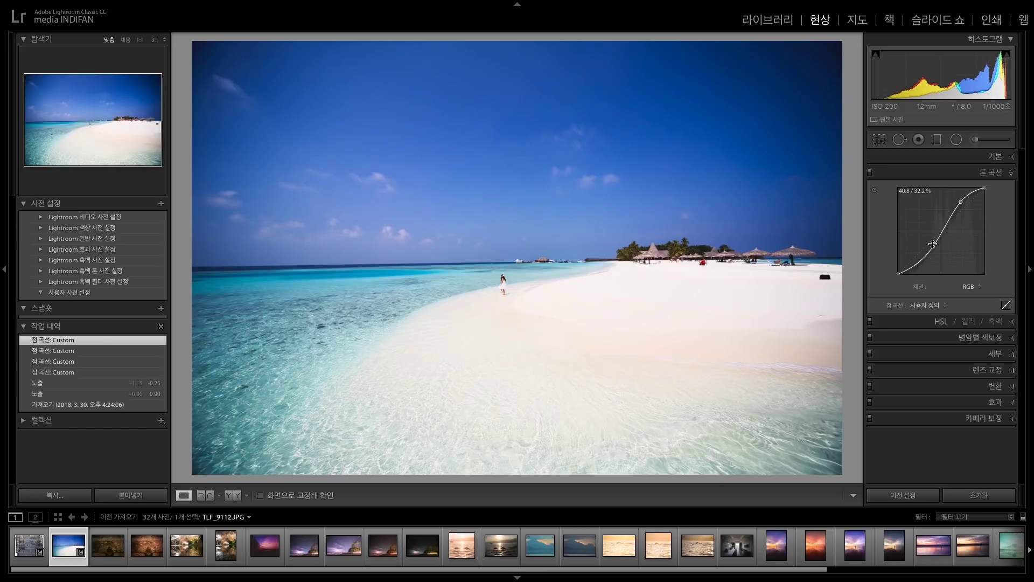
Try a flatter, reversed S-curve on the beach photo, and restore the history state from before the tone curve edits.
drag(961, 202, 964, 209)
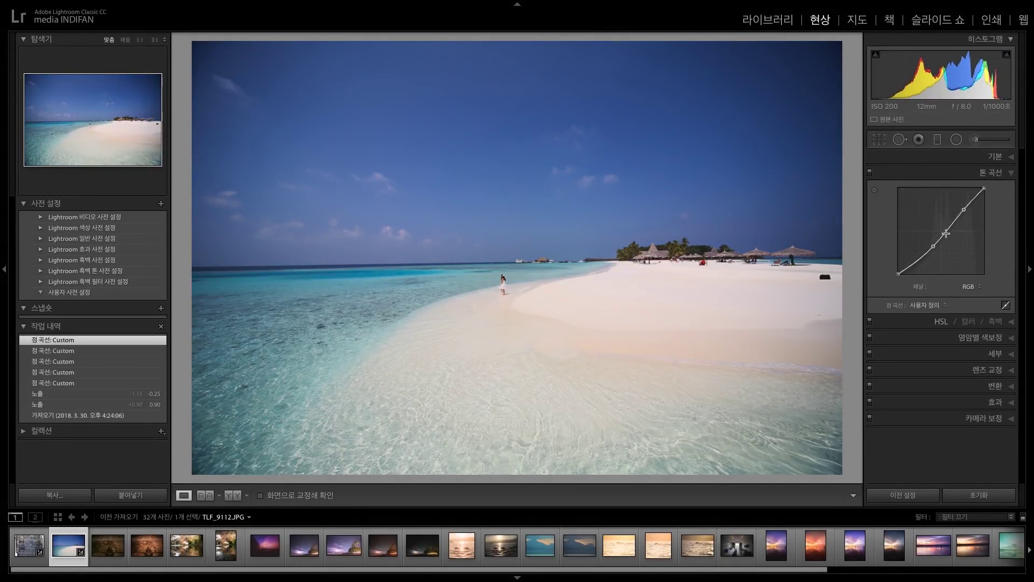
drag(934, 248, 930, 241)
mouse_move(964, 209)
mouse_down()
mouse_move(976, 205)
mouse_move(963, 215)
mouse_up()
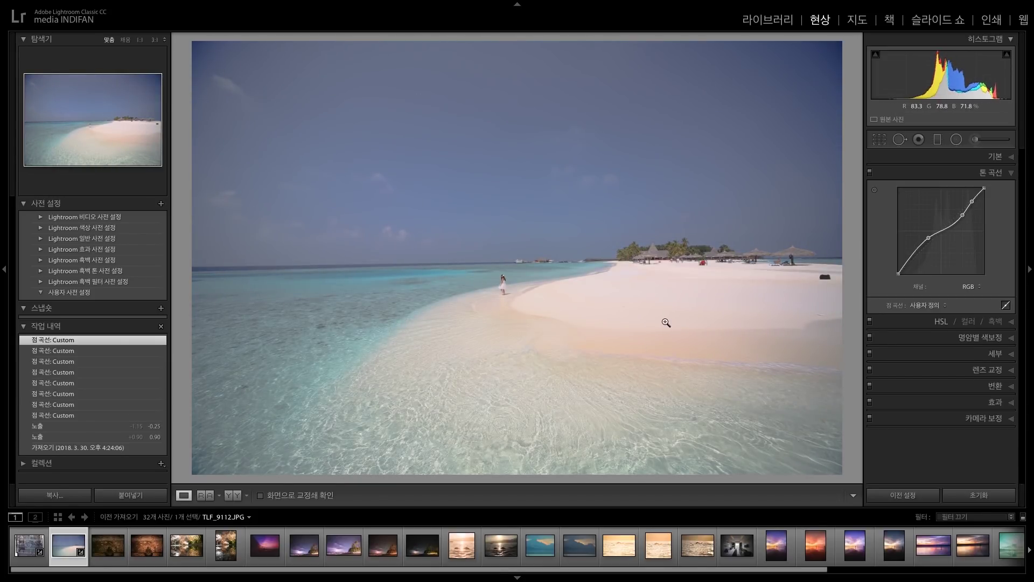
click(81, 425)
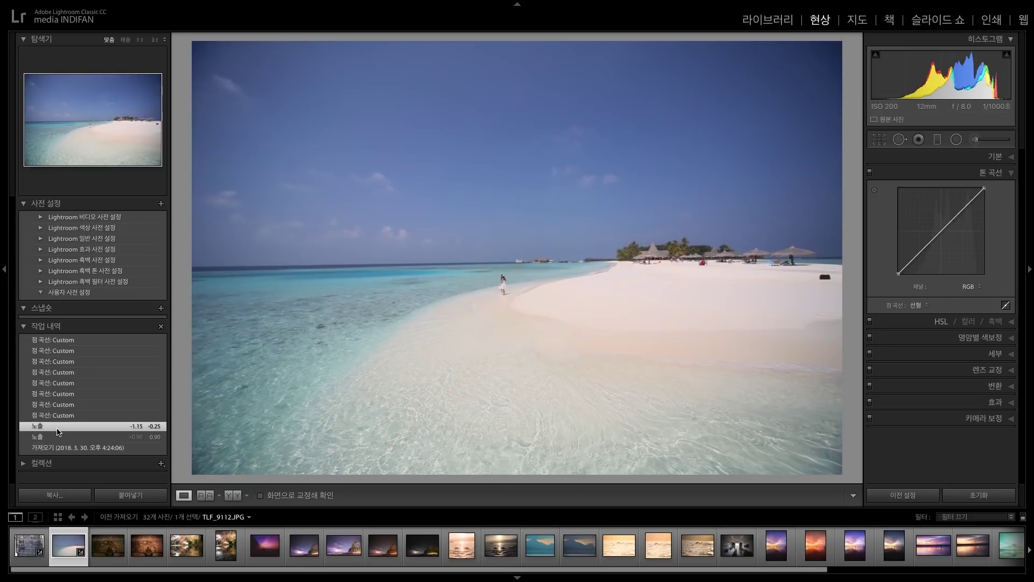
click(994, 173)
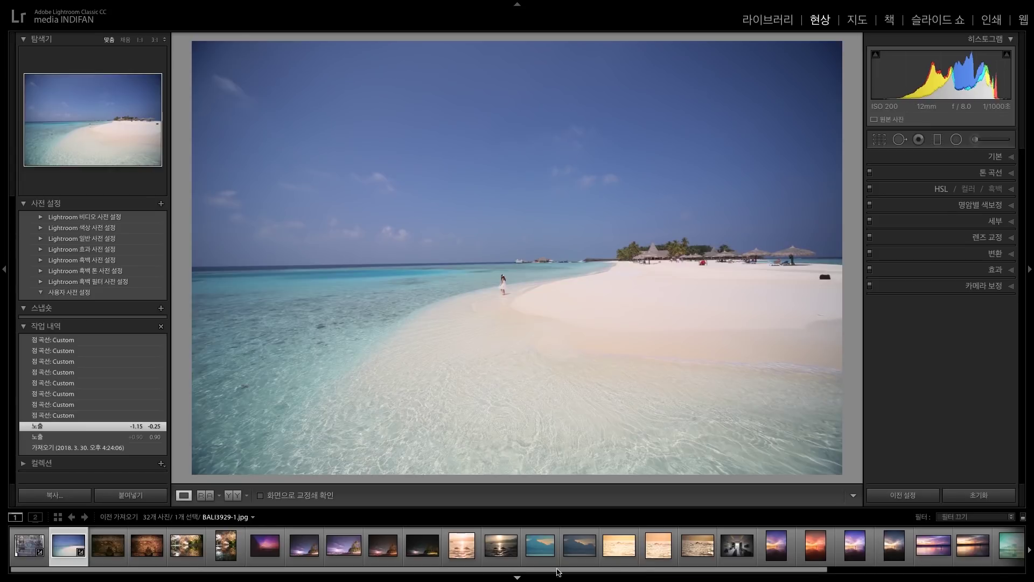
Open the vertical seascape BALI6047.JPG and examine the people walking along the shoreline at 1:1 zoom.
scroll(517, 550, down, 3)
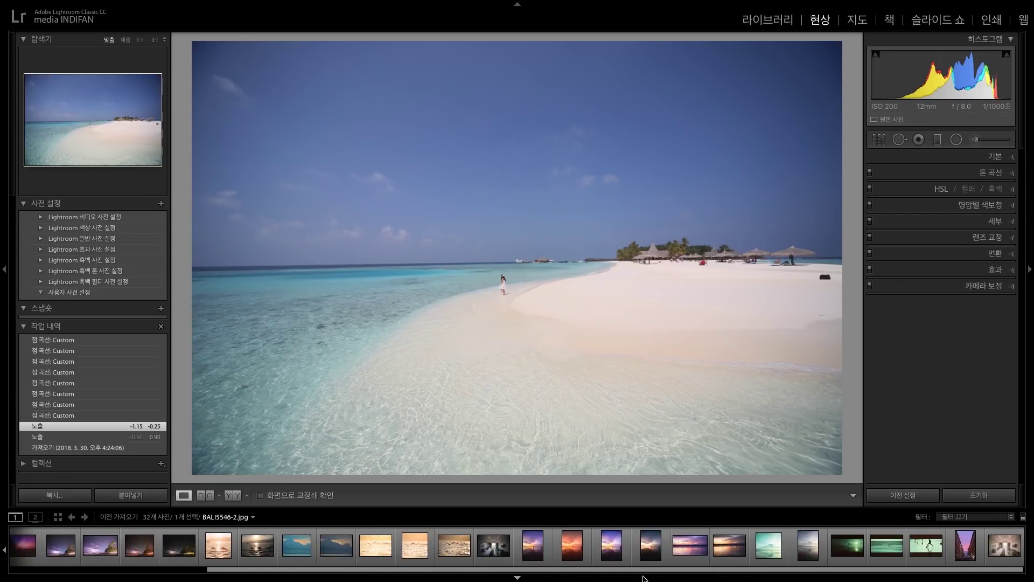
click(808, 546)
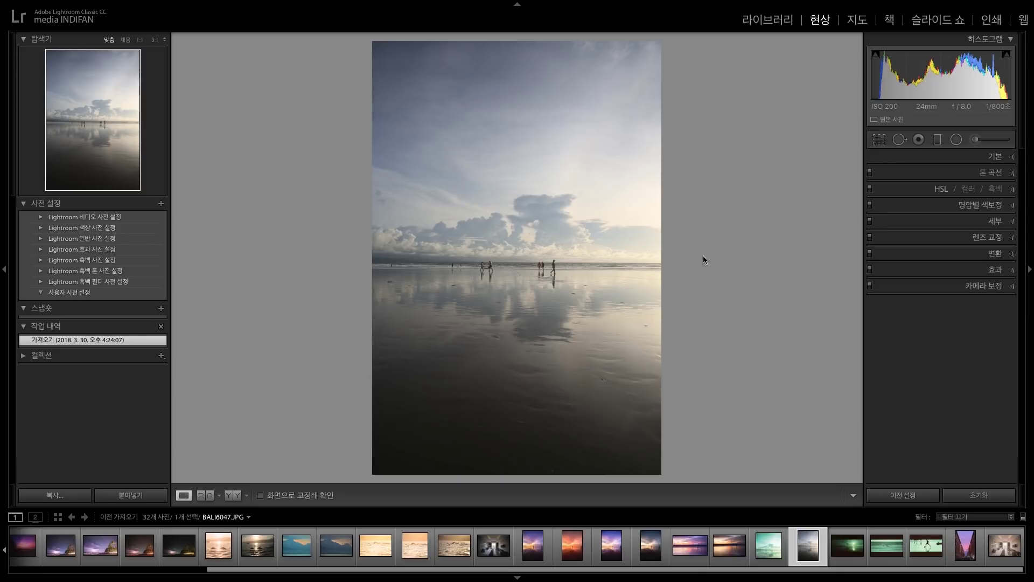
click(539, 270)
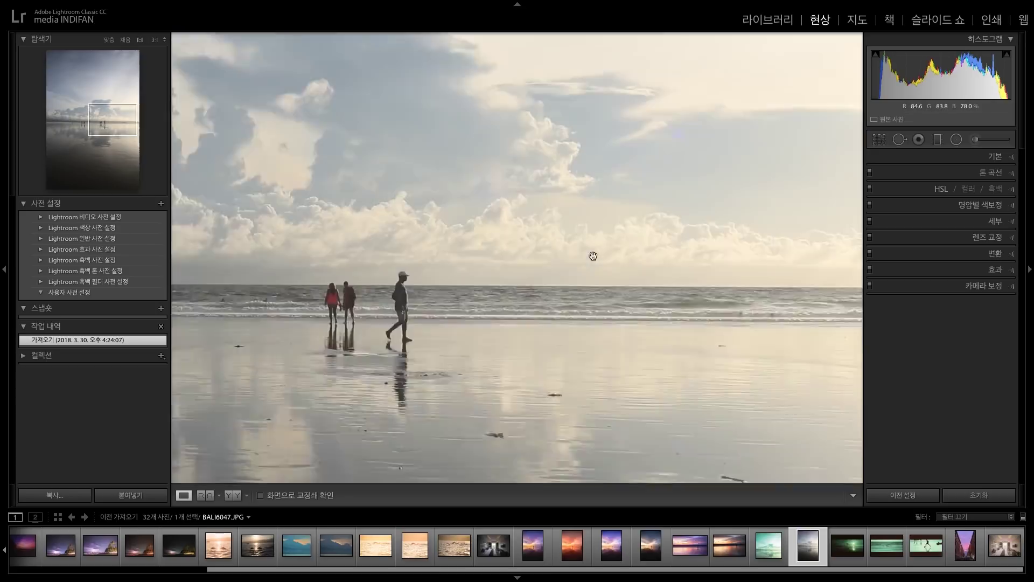
drag(678, 192, 744, 195)
drag(548, 235, 687, 258)
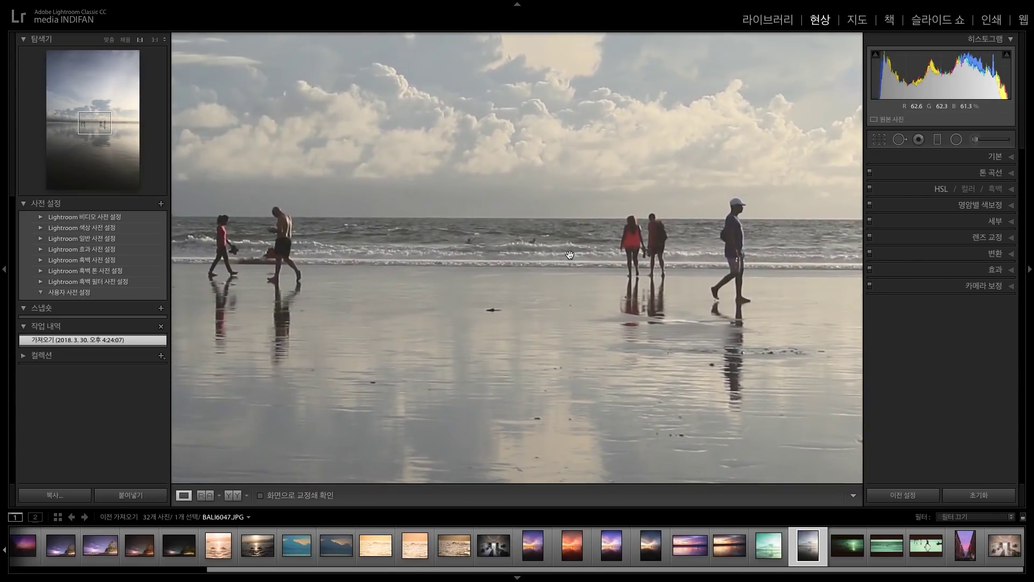
drag(571, 255, 588, 260)
click(584, 264)
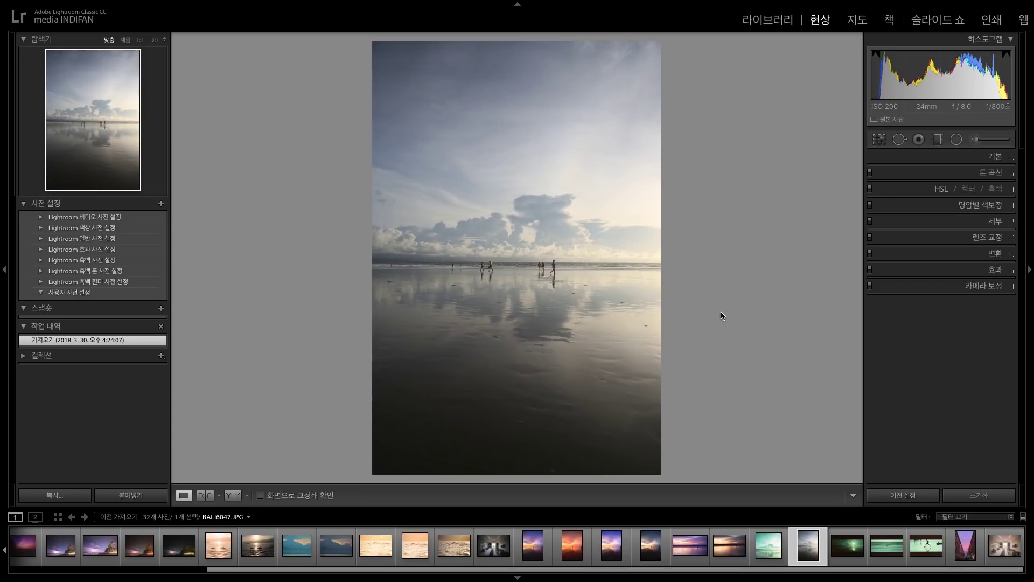
Cool the seascape BALI6047.JPG by setting its color temperature to -12.
click(879, 140)
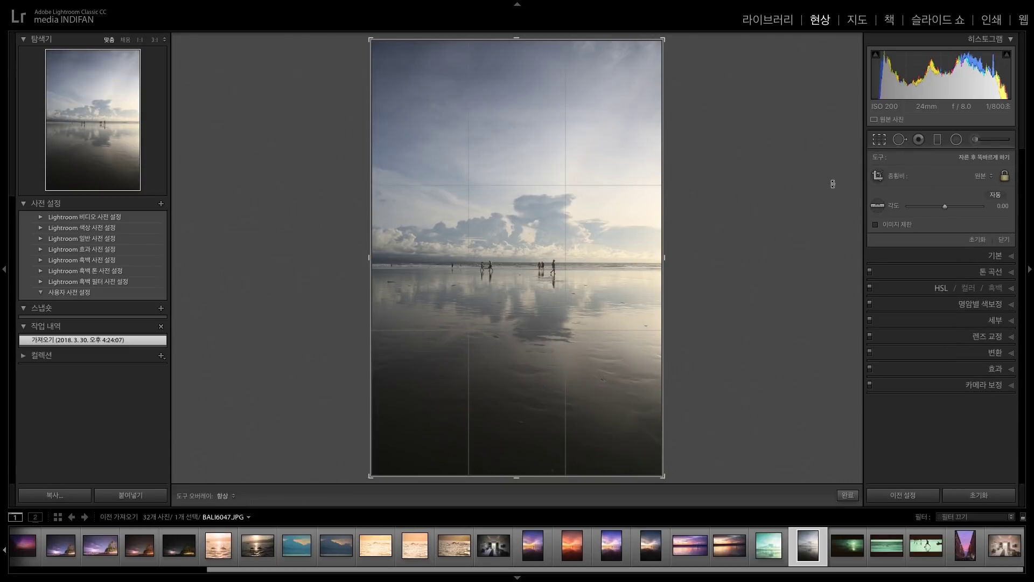
click(879, 141)
click(995, 156)
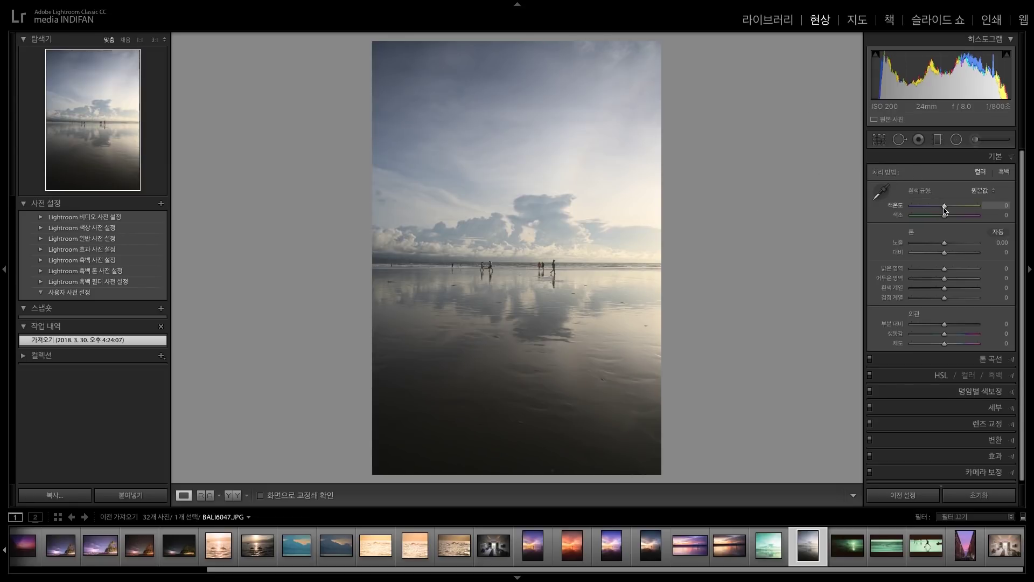
drag(944, 210, 941, 212)
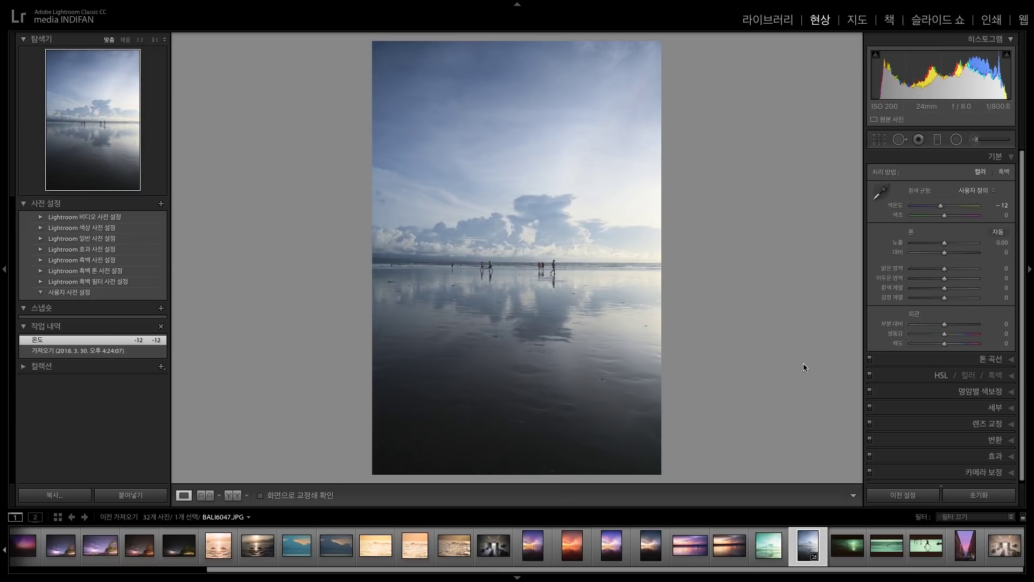
Compare the green-toned BALI6047-2.jpg with the green film shots 64620010.JPG, 64620022.JPG and 64620024.JPG.
click(772, 555)
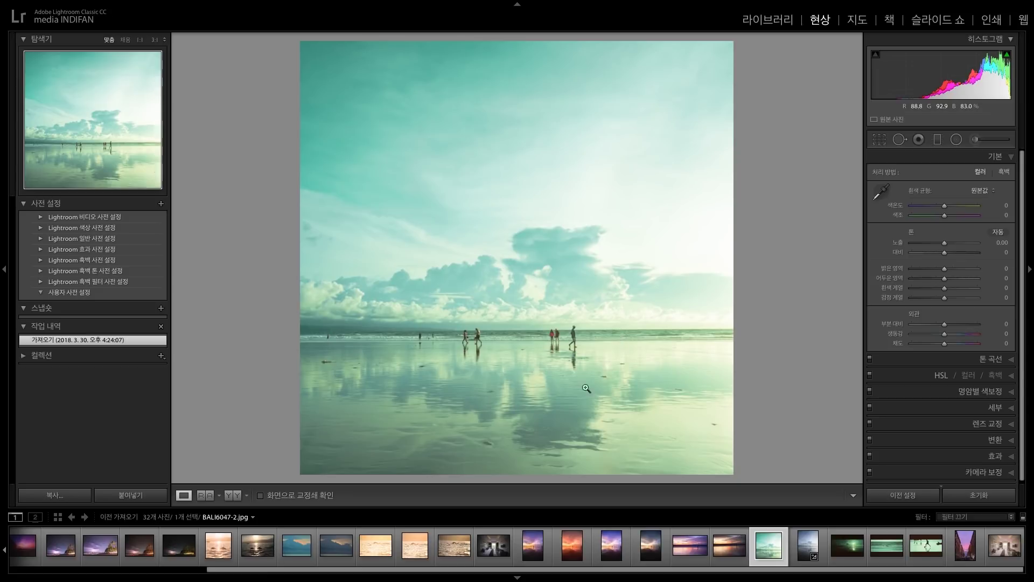
click(854, 561)
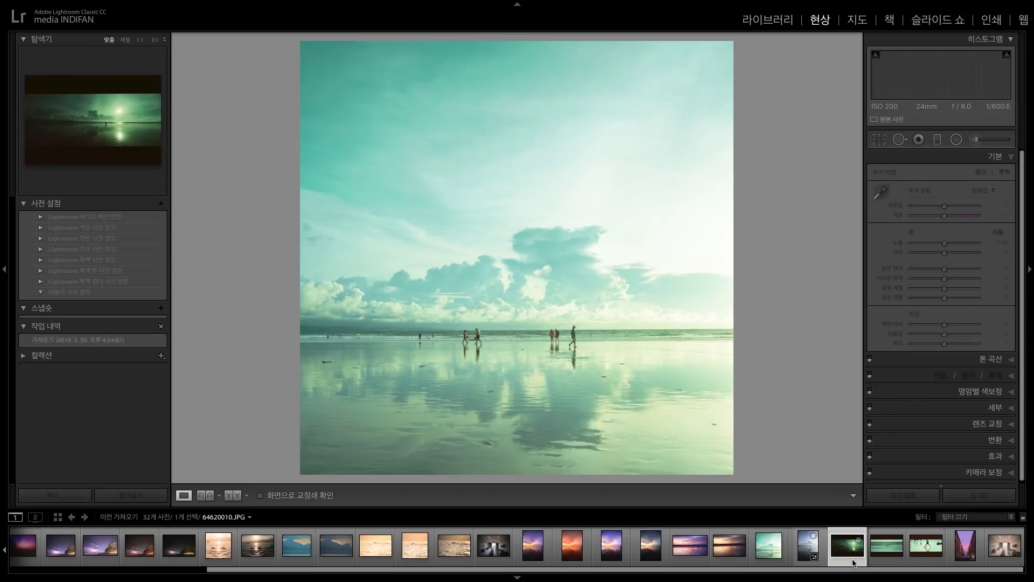
click(886, 554)
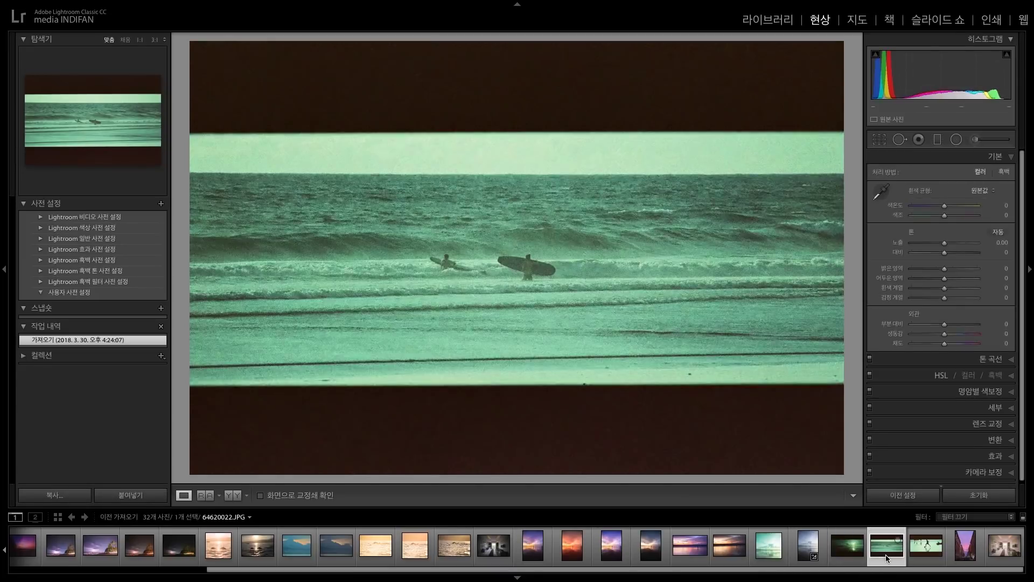
click(927, 554)
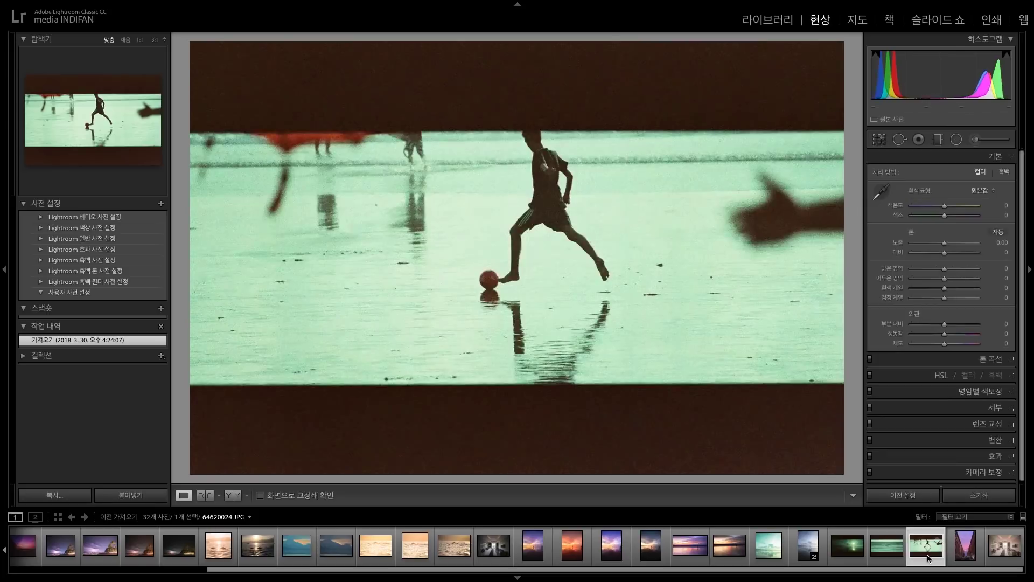
click(899, 555)
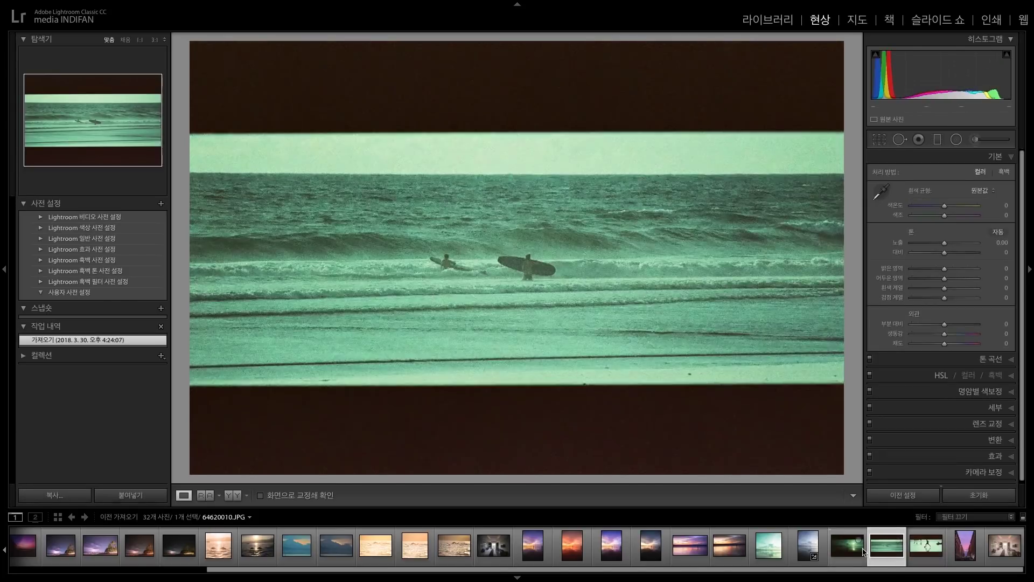
click(857, 554)
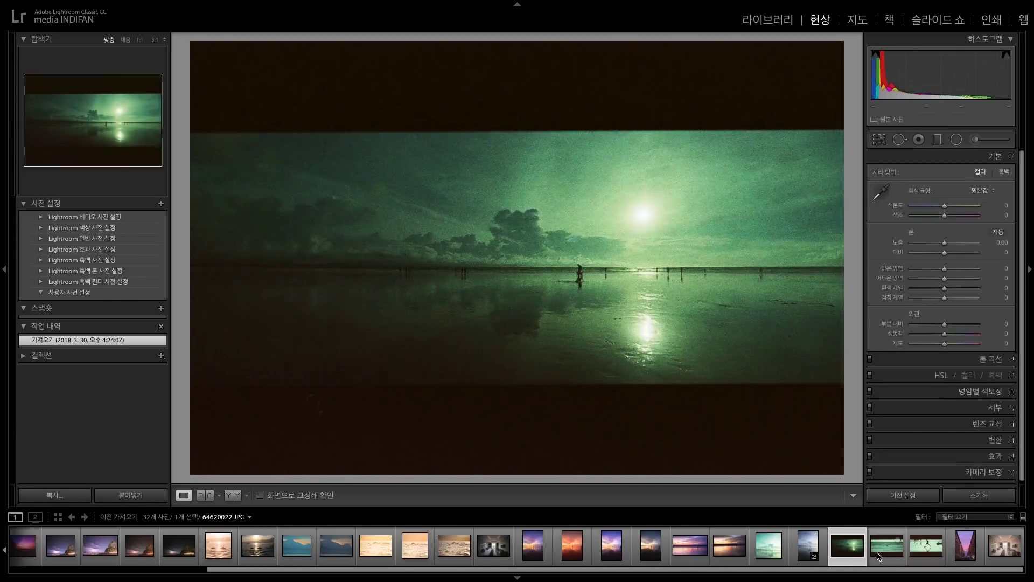
click(898, 555)
click(923, 552)
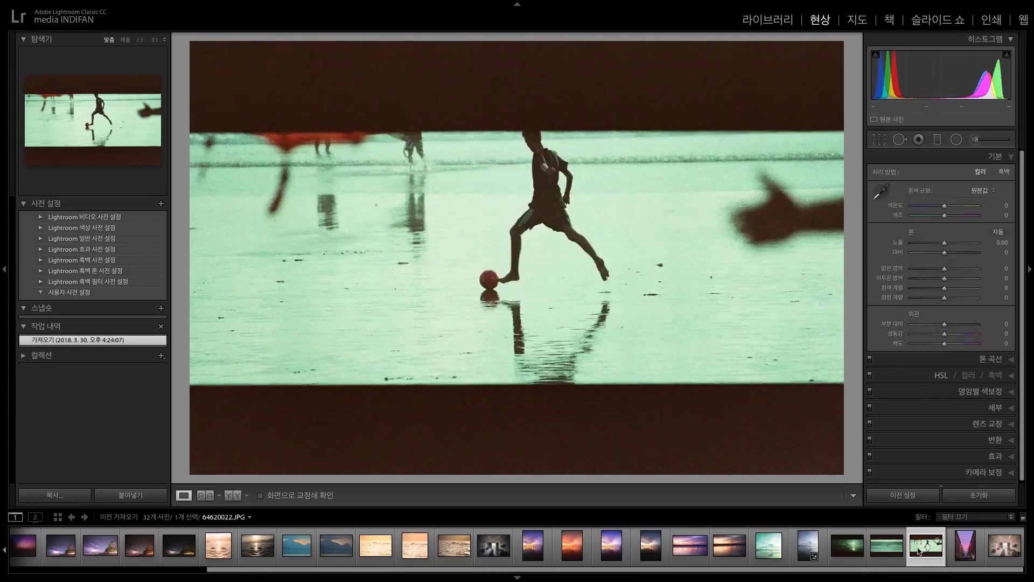
click(890, 552)
click(855, 550)
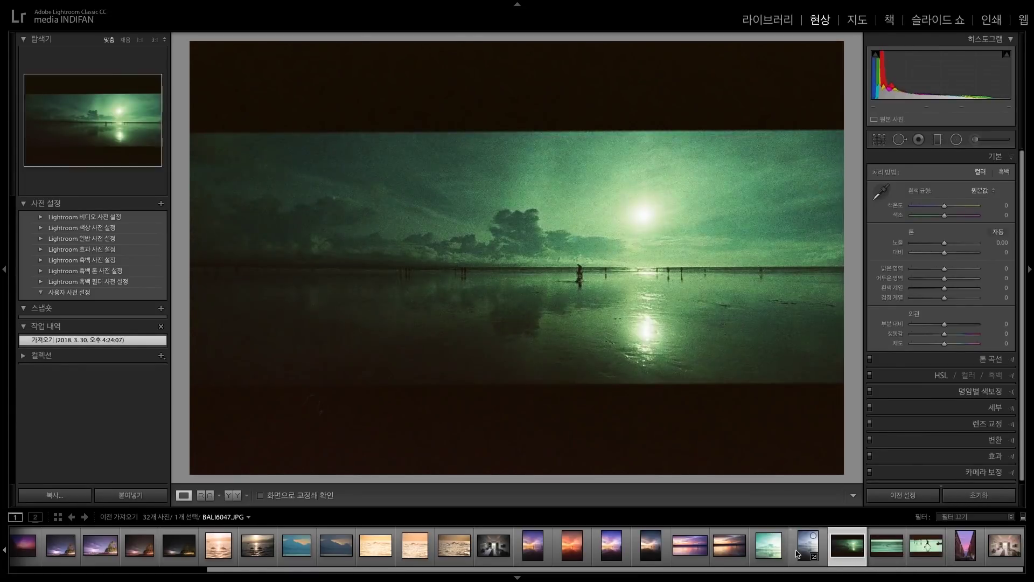
click(778, 556)
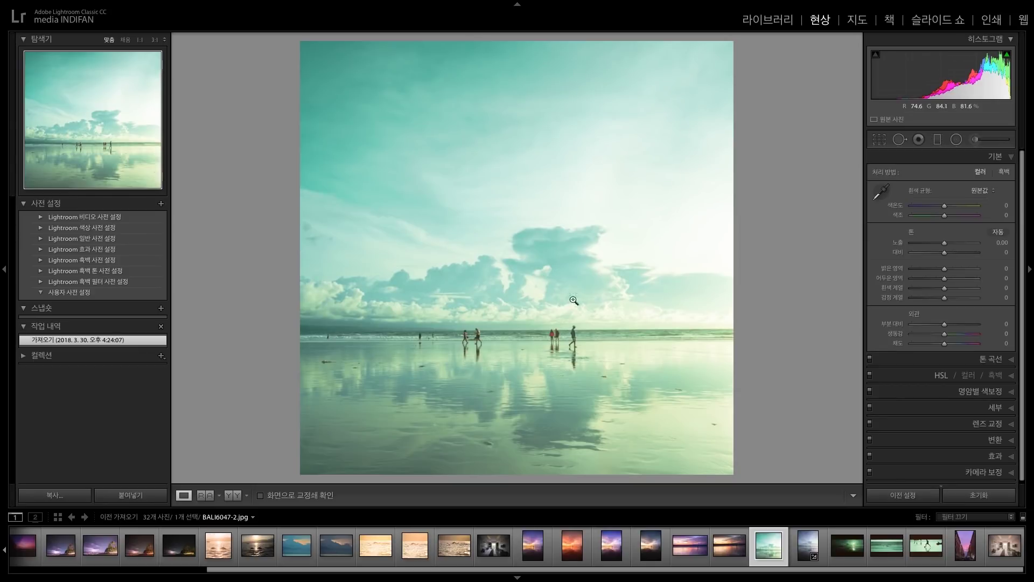
Set the vibrance of the purple sunset photo BALI5546-4.jpg to -20 and compare it with the raw BALI5546.CR2.
click(648, 555)
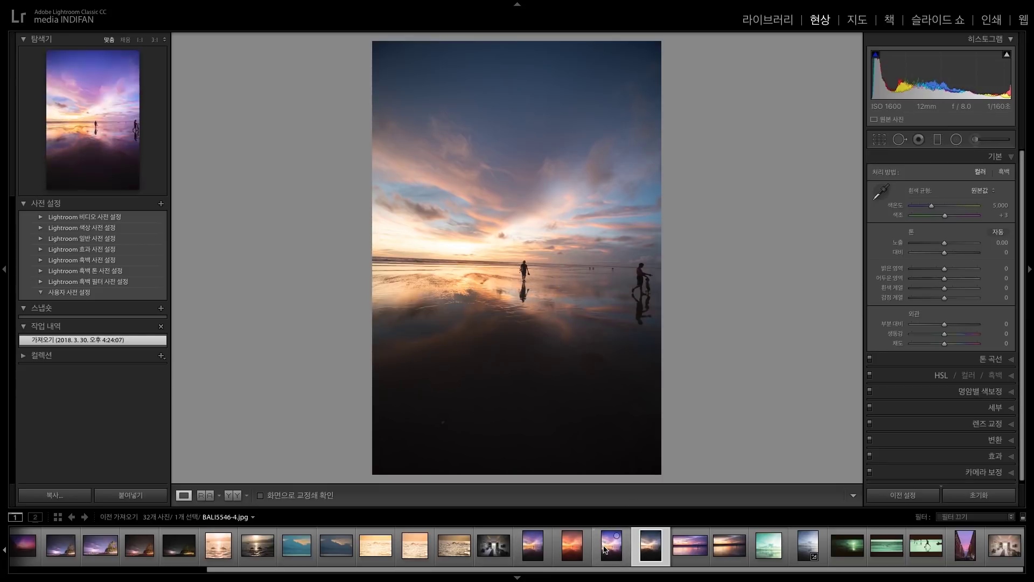
key(Left)
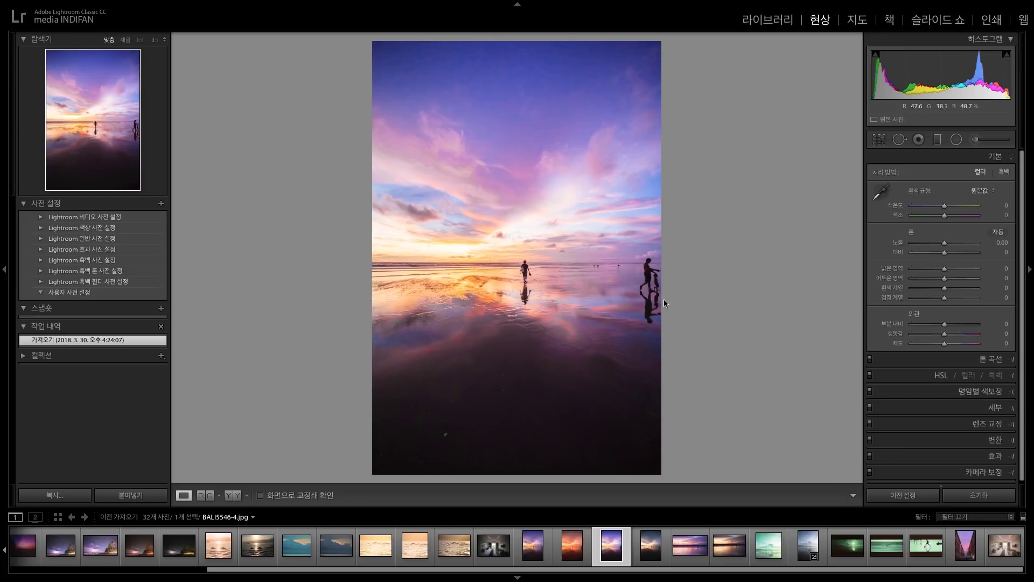
drag(944, 337, 938, 341)
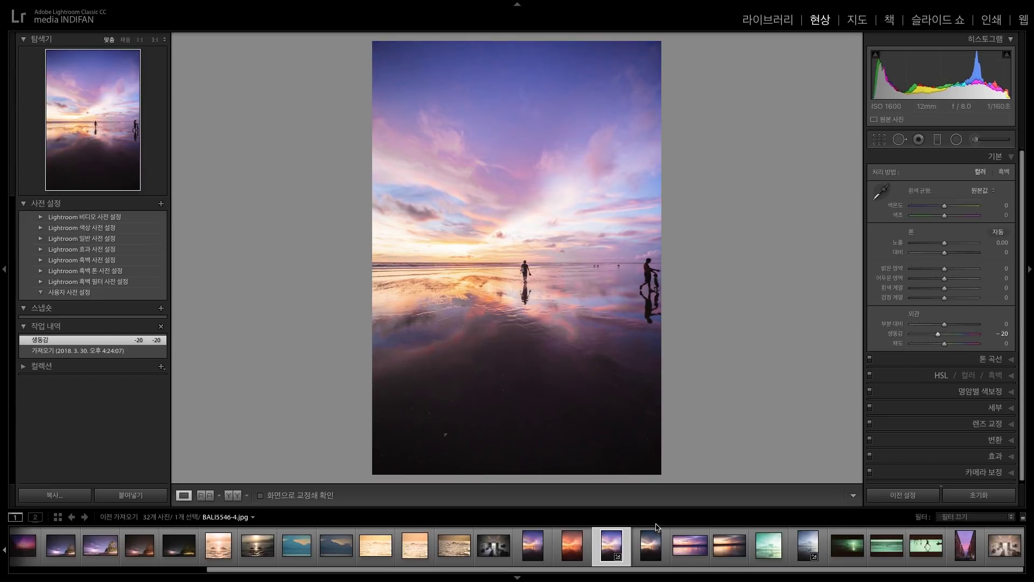
click(639, 535)
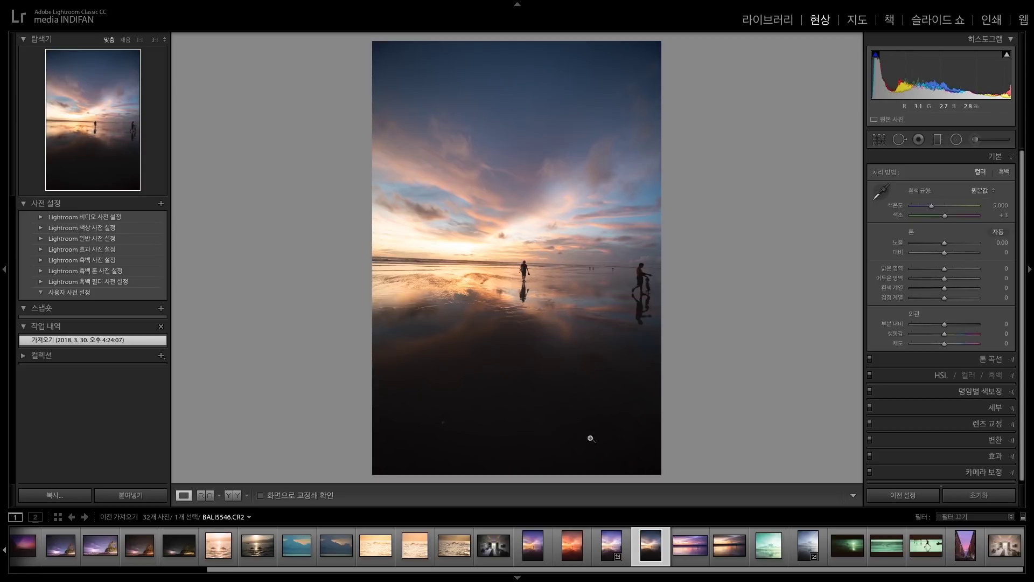
Return to the beach photo TLF_9112.JPG and reset its exposure to 0.
scroll(561, 545, up, 5)
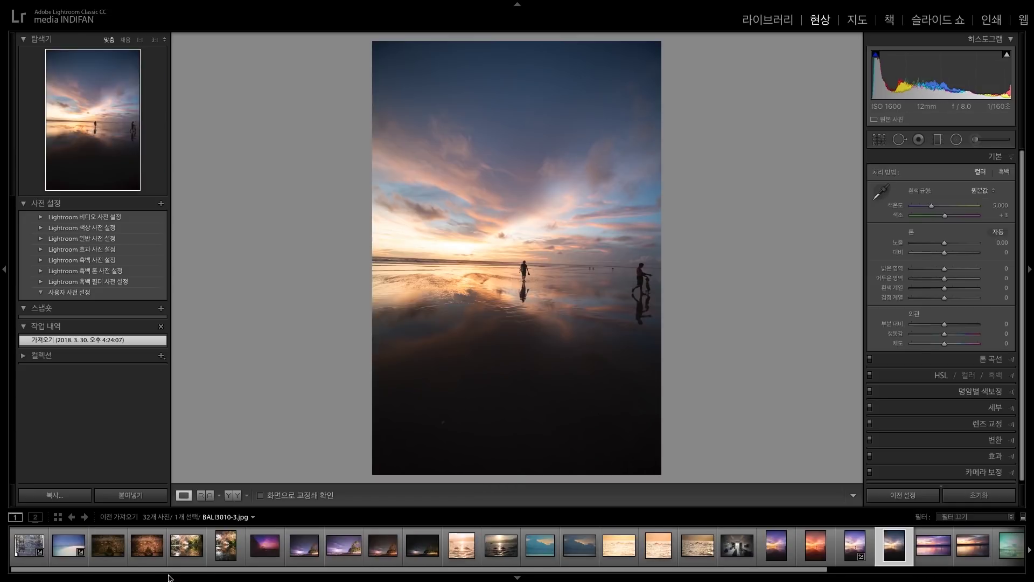
click(68, 545)
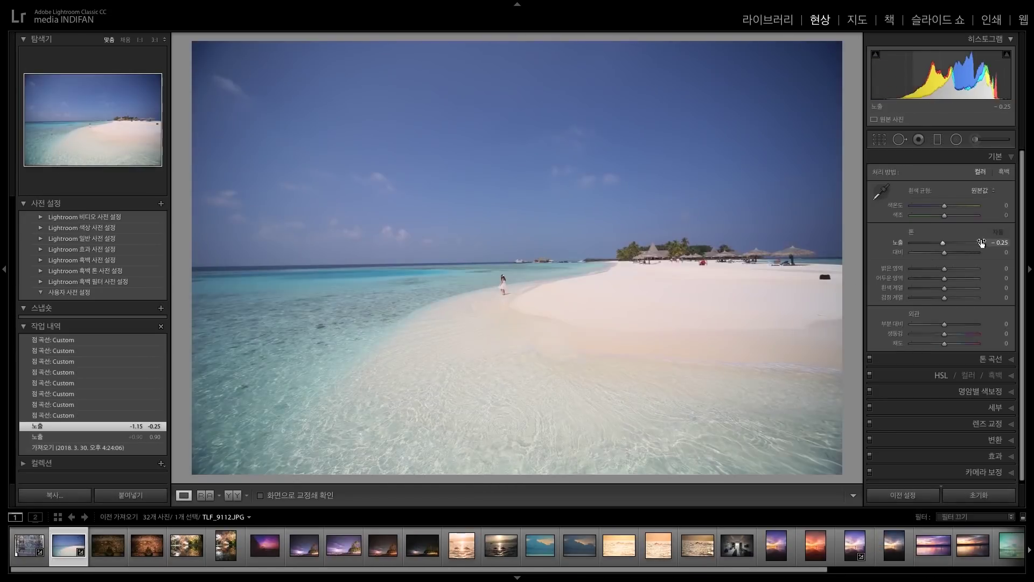
click(1001, 243)
text(0)
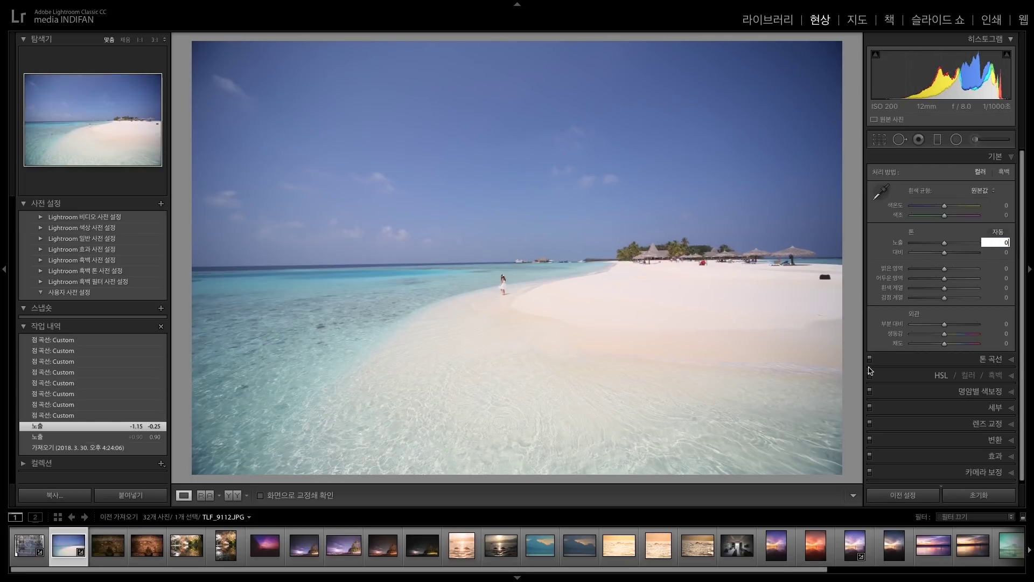
Set the beach photo's highlights to -35, shadows to +35, whites to -35 and blacks to +35.
click(1003, 267)
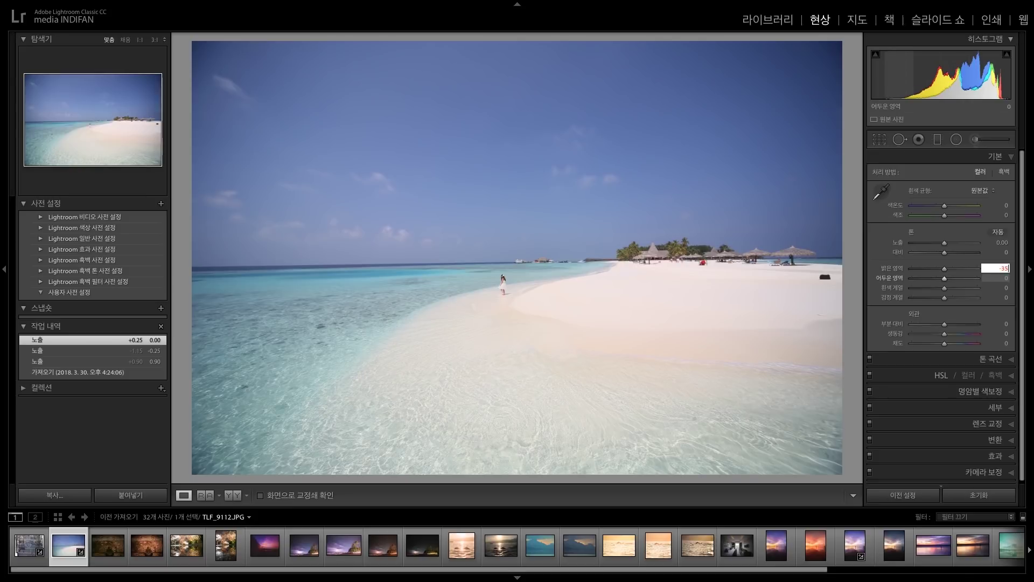
key(Tab)
key(Tab)
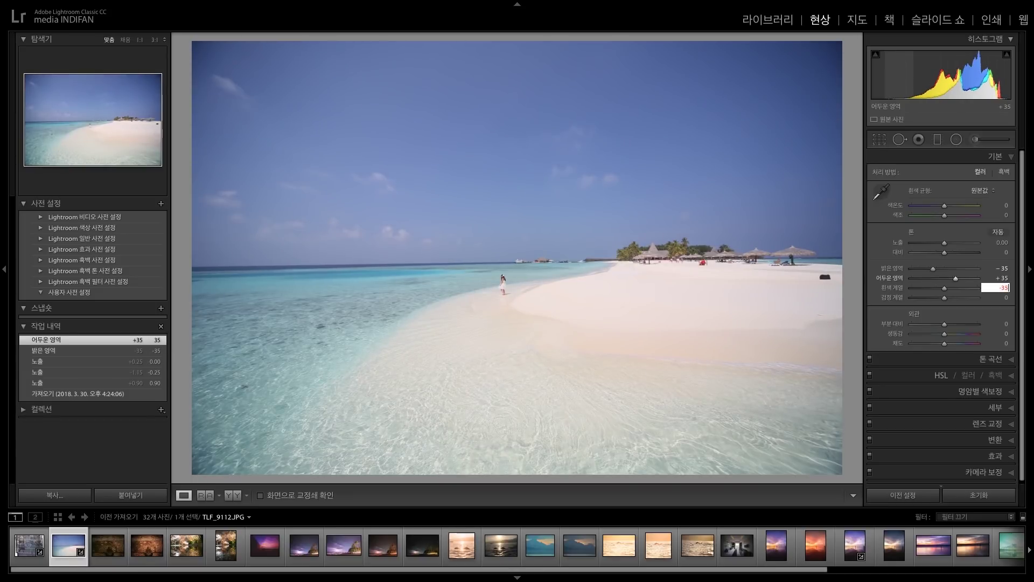
key(Tab)
text(35)
key(Return)
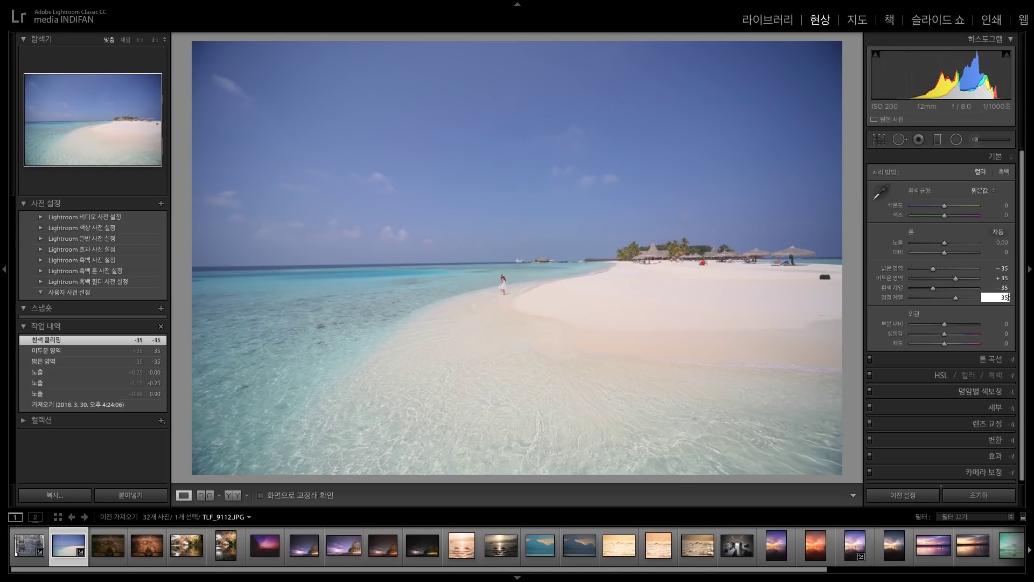
Apply the blacks value of +35 to the beach photo.
click(1000, 317)
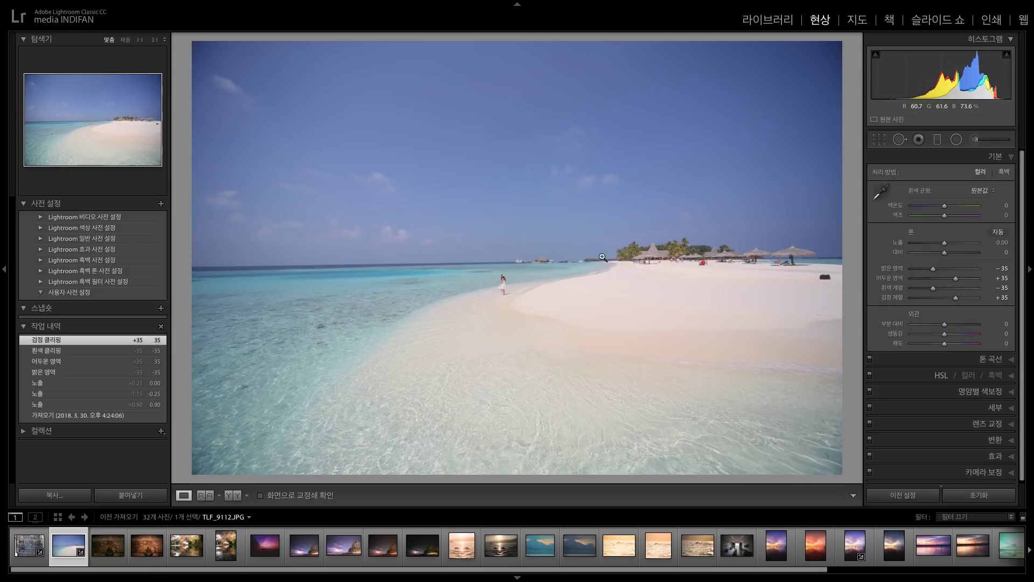
Try brightening the beach photo's exposure to +0.50, and reset it to 0.
drag(945, 243, 947, 243)
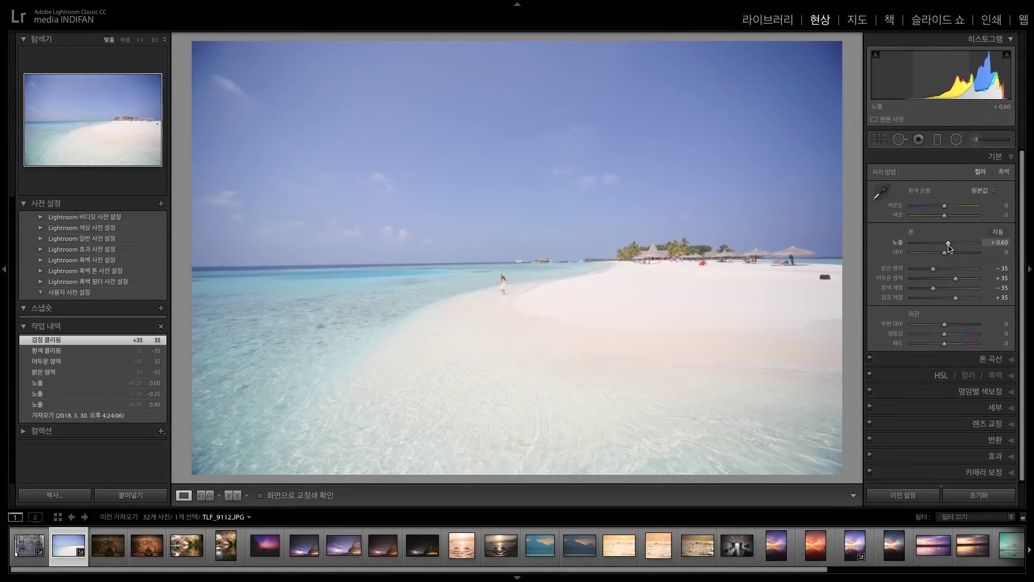
click(996, 243)
text(0)
key(Return)
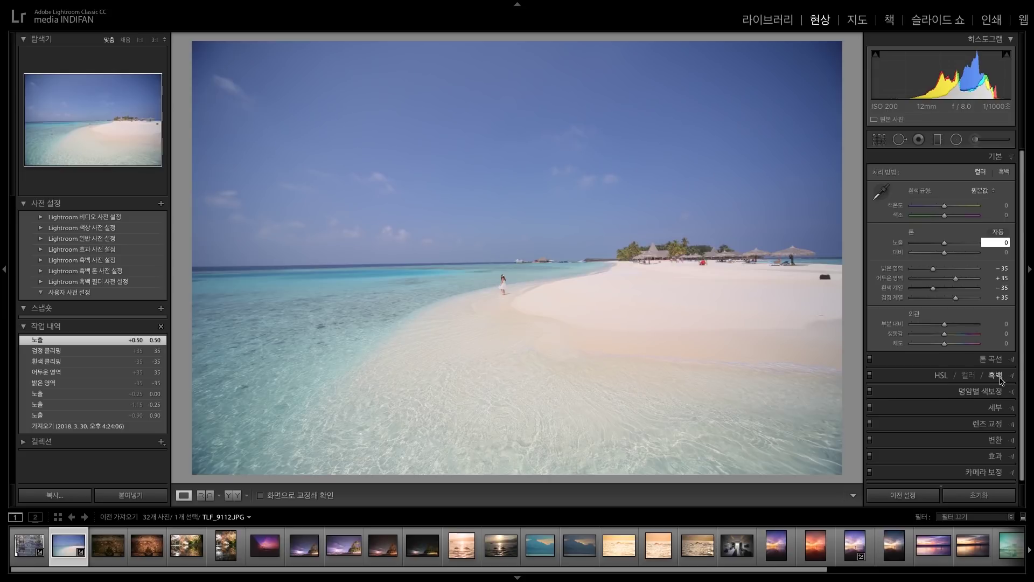
Try HSL luminance shifts of blue -47, aqua +63 and green +57 on the beach photo, and reset all three to 0.
click(1016, 380)
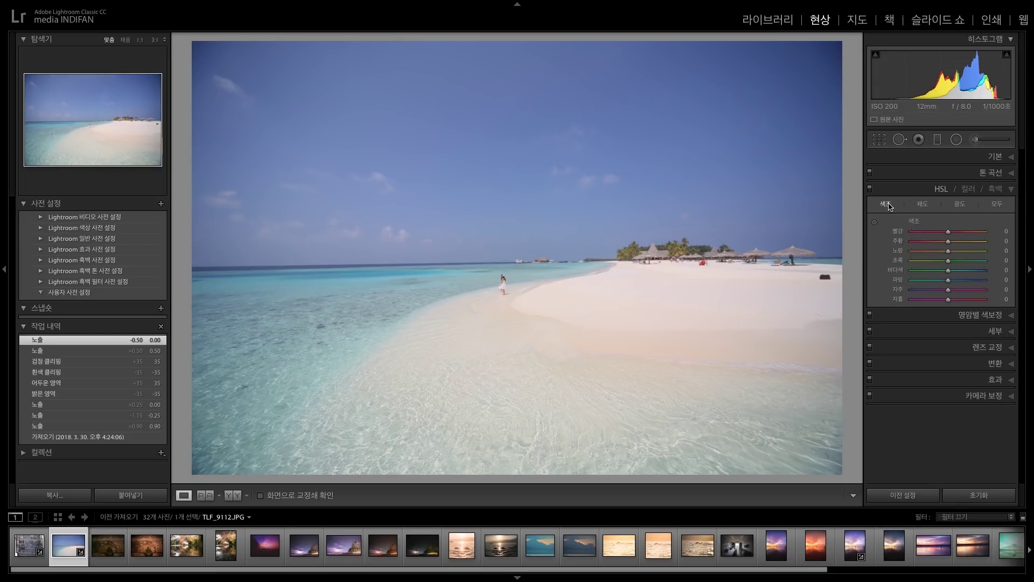
click(960, 208)
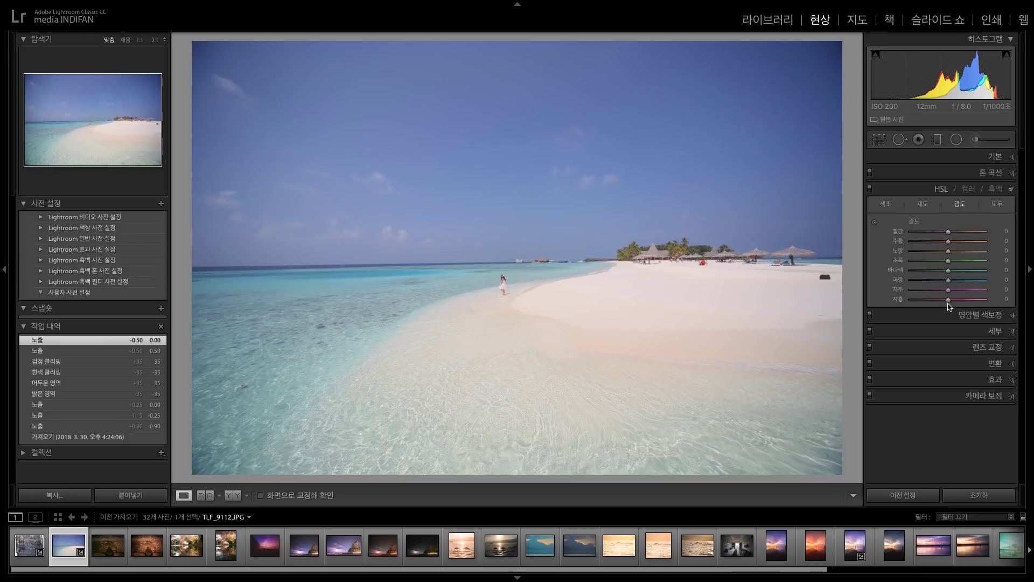
drag(948, 279, 912, 261)
drag(730, 245, 809, 257)
drag(912, 261, 973, 264)
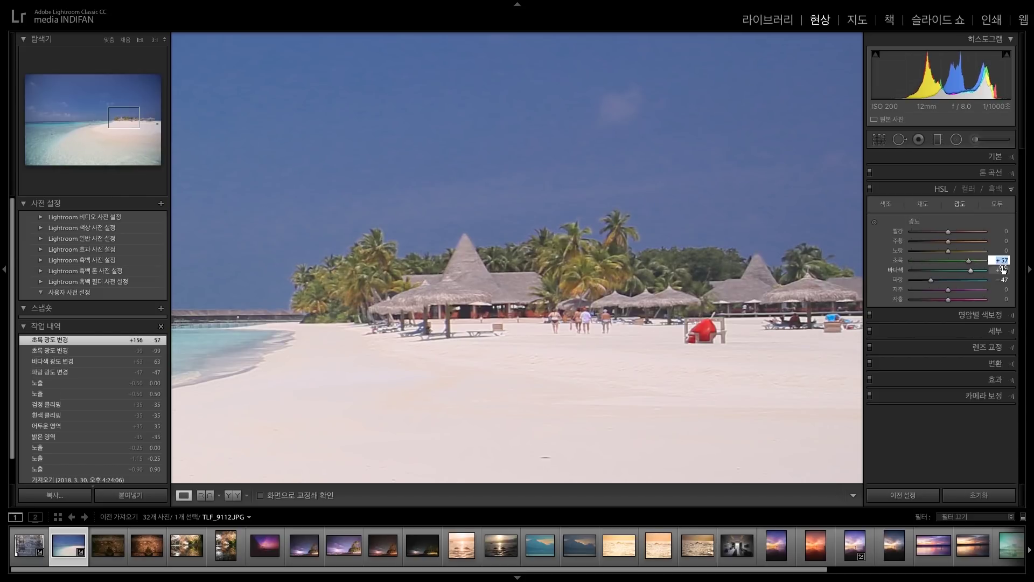
key(Tab)
text(0)
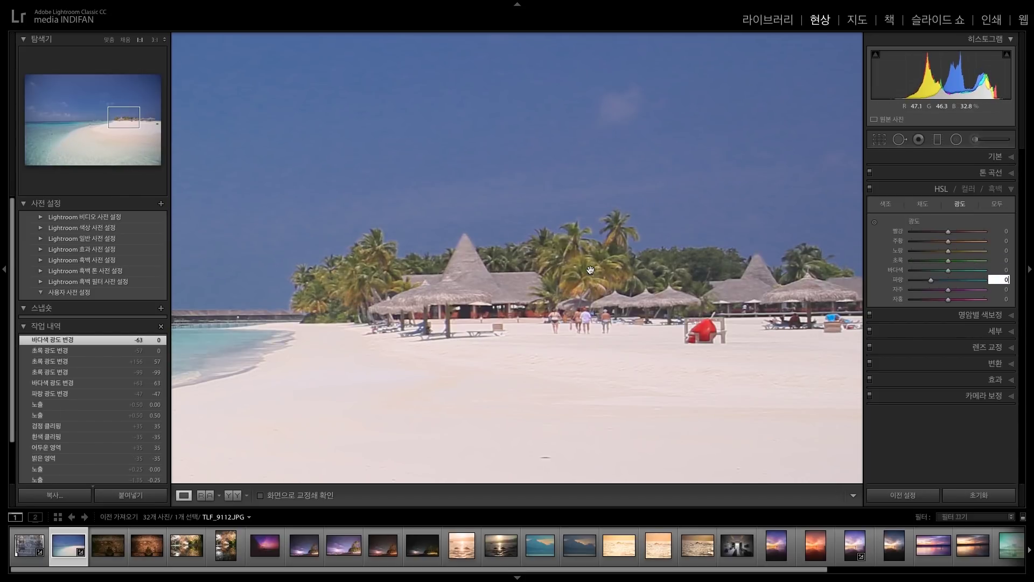
key(Return)
click(333, 318)
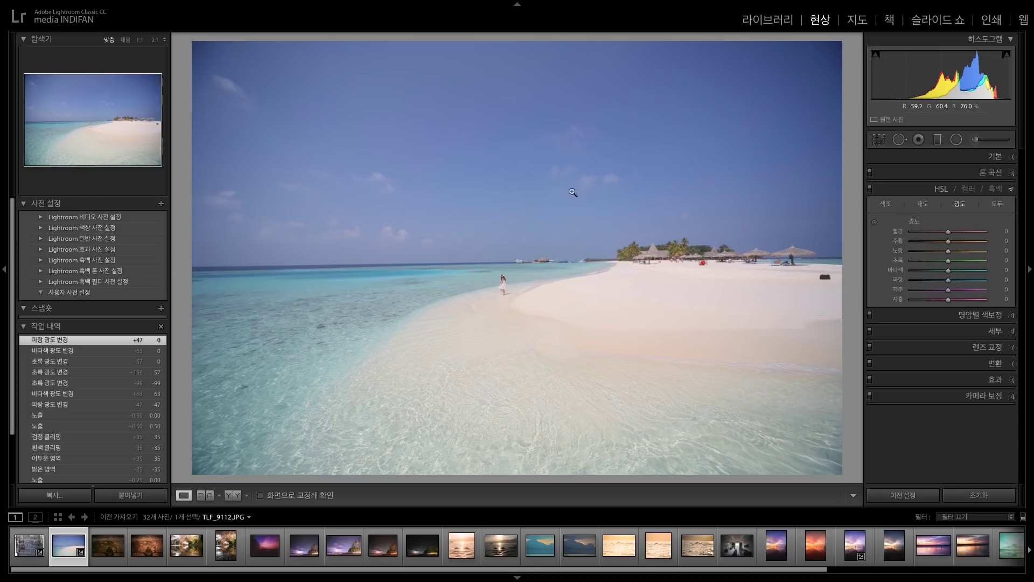
Set the beach photo's HSL luminance to blue +55, aqua -34 and green +30.
mouse_move(959, 281)
mouse_down()
mouse_move(971, 282)
mouse_move(946, 267)
mouse_move(959, 267)
mouse_up()
click(975, 140)
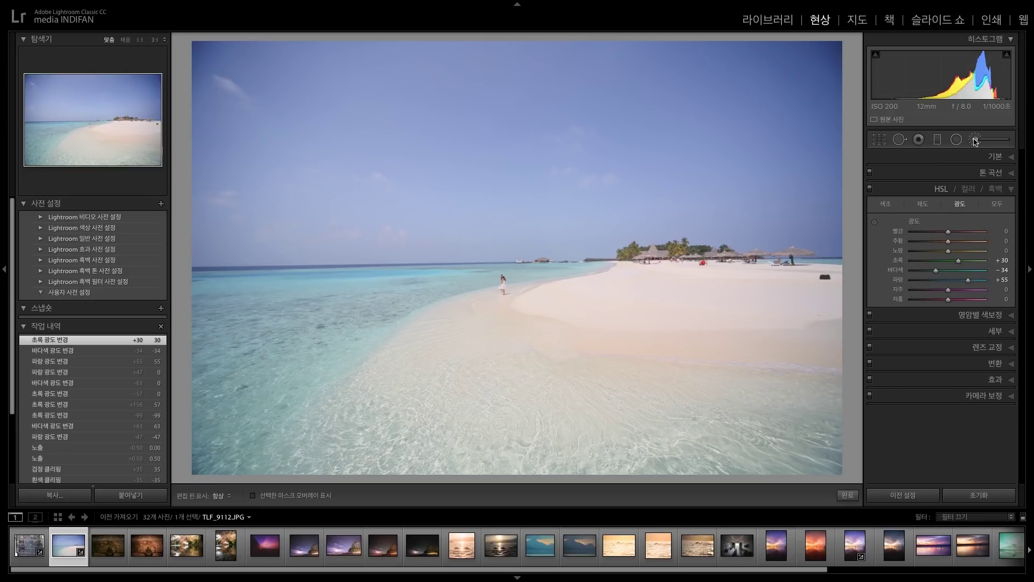
click(879, 140)
click(879, 140)
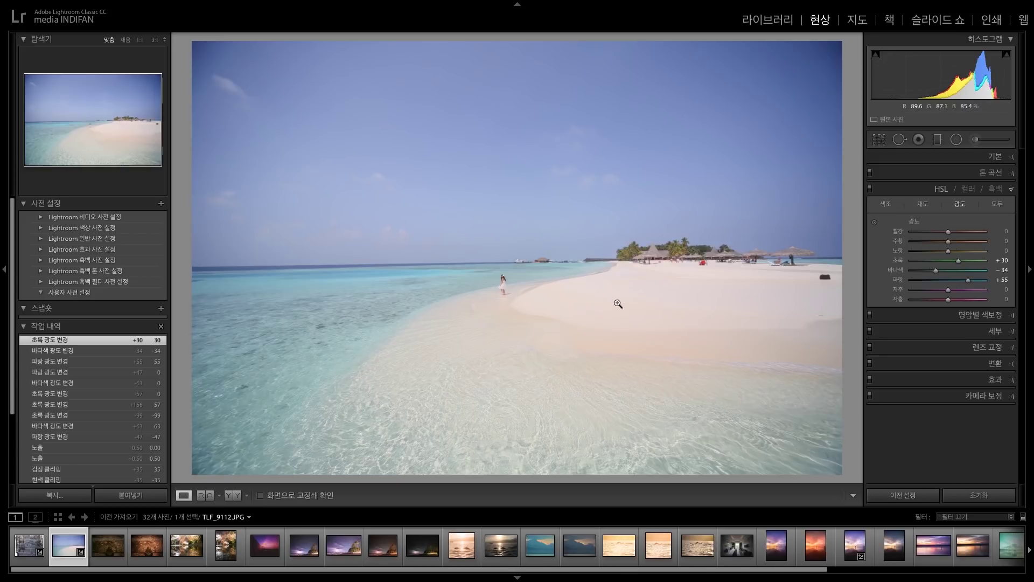
Compare the beach photo before and after the edits side by side, and return to the single-image view.
click(236, 495)
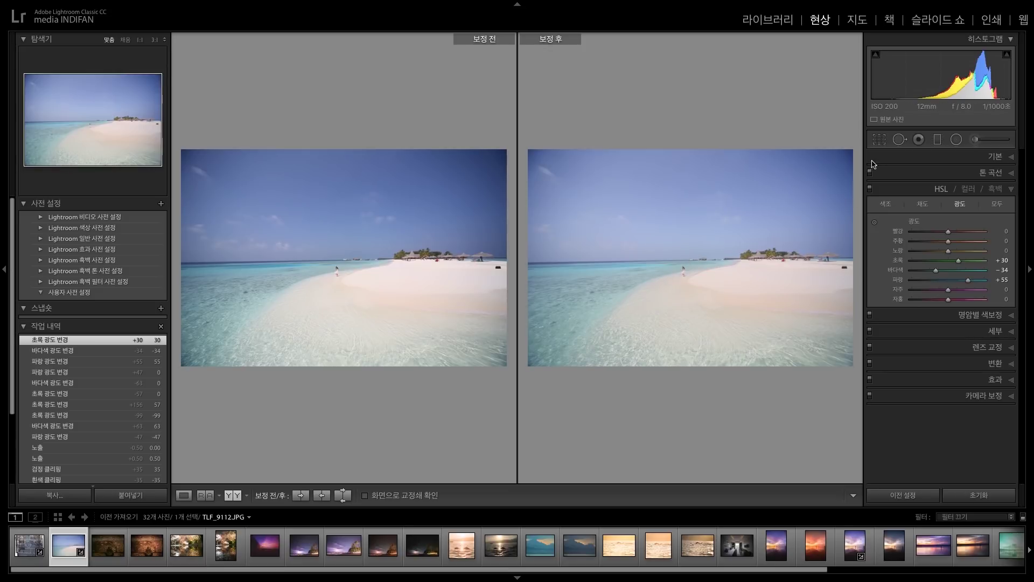
click(879, 140)
click(879, 139)
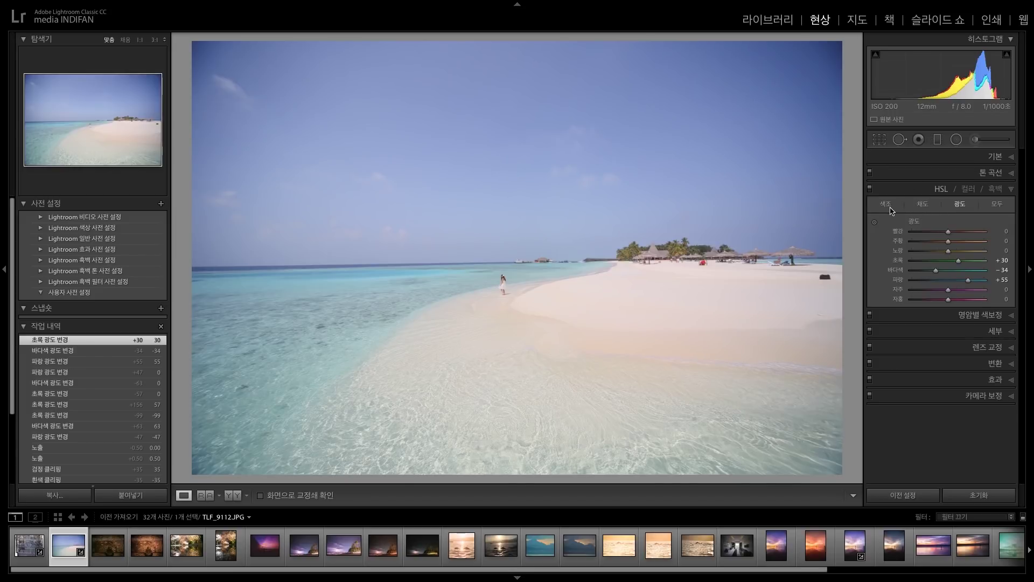
Set the beach photo's HSL hue to aqua -100, blue -25 and green -7, and compare the water and woman before and after.
click(887, 205)
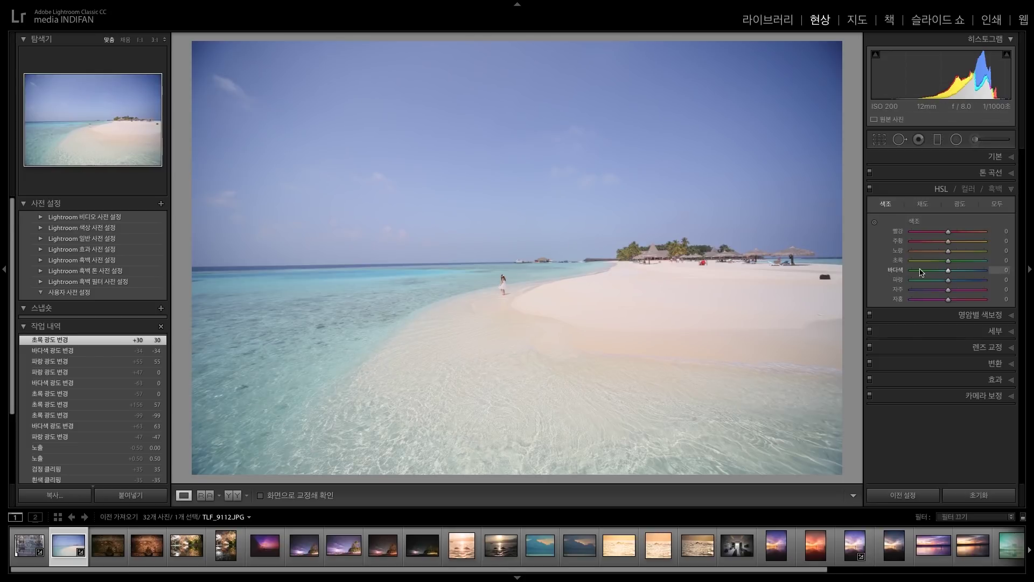
mouse_move(949, 275)
mouse_down()
mouse_move(924, 277)
mouse_move(977, 275)
mouse_move(892, 277)
mouse_move(959, 287)
mouse_move(936, 290)
mouse_move(966, 264)
mouse_move(913, 265)
mouse_move(947, 263)
mouse_up()
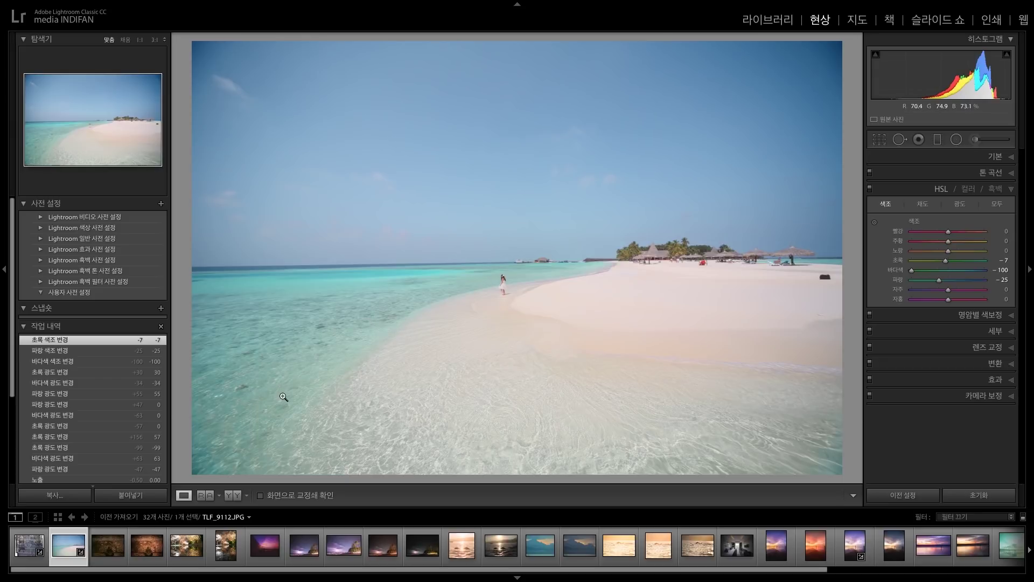
click(233, 495)
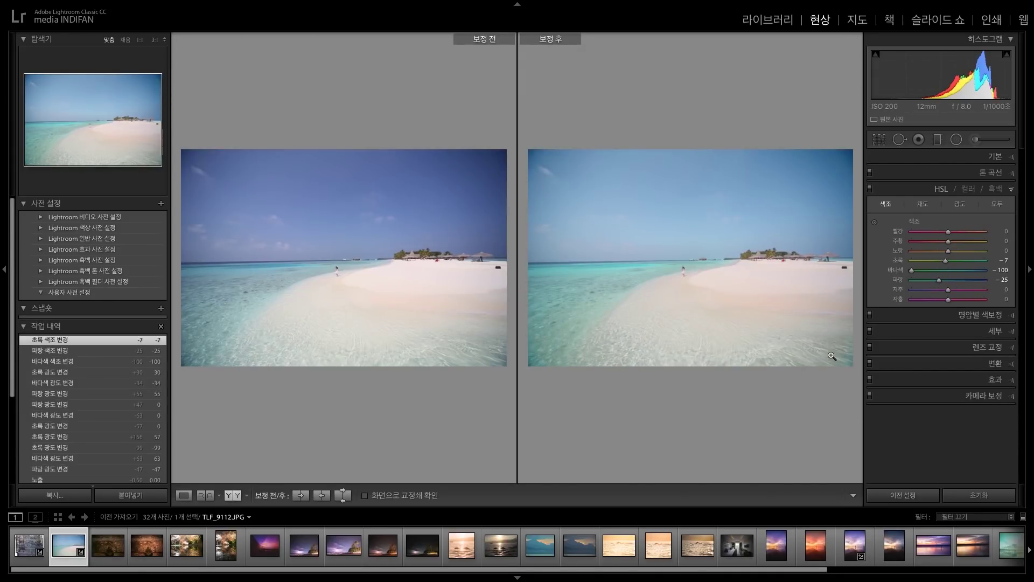
click(360, 268)
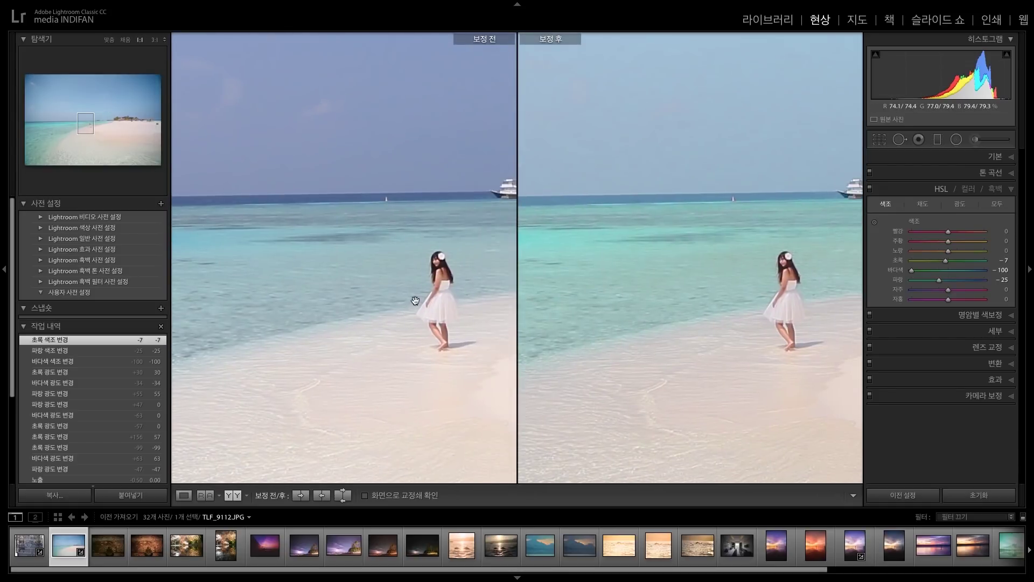
click(414, 299)
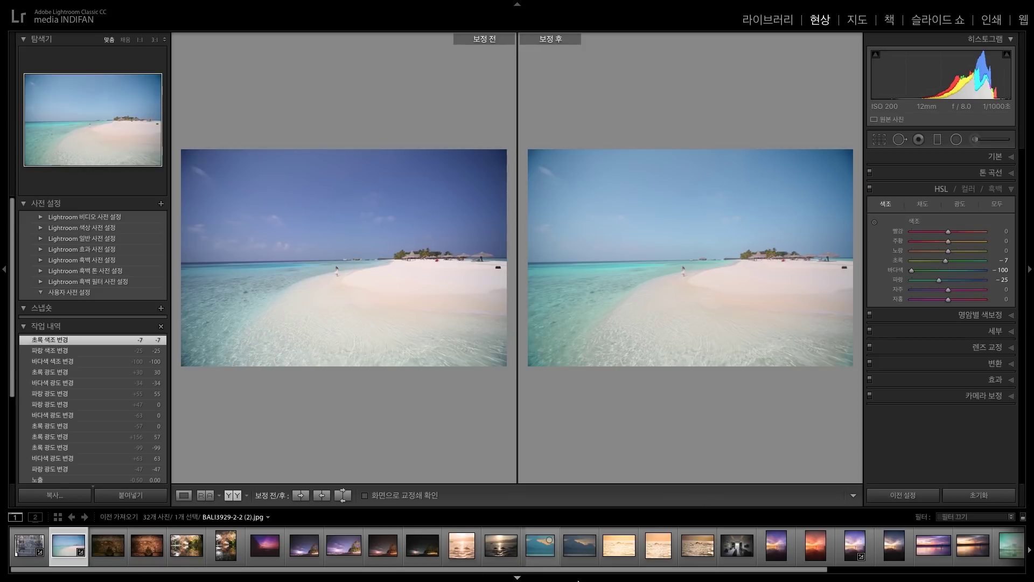
Open the cloudy beach reflection photo BALI6047.JPG and set its tint to -51 and exposure to +0.61.
drag(578, 570, 776, 571)
click(806, 547)
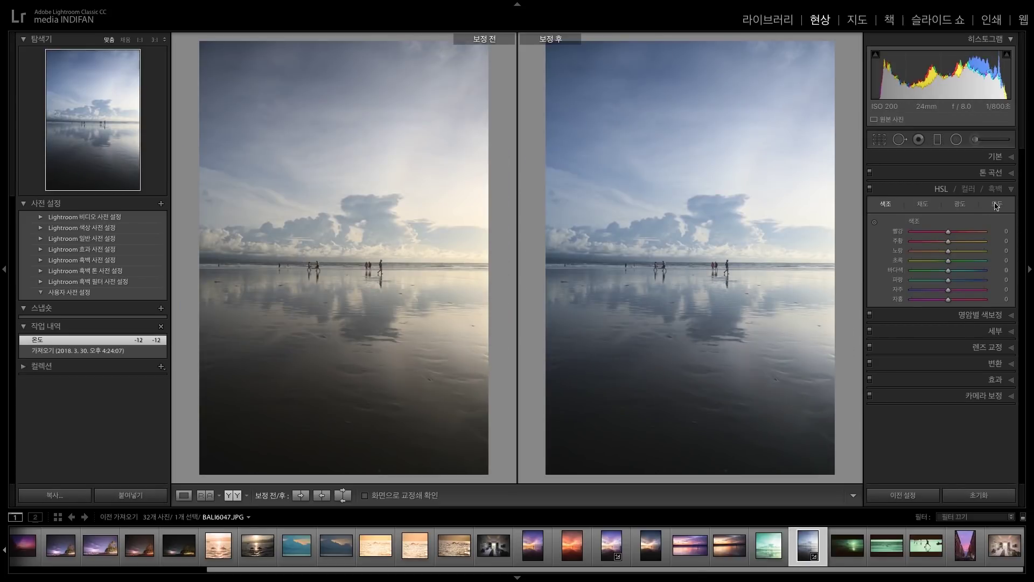
click(995, 156)
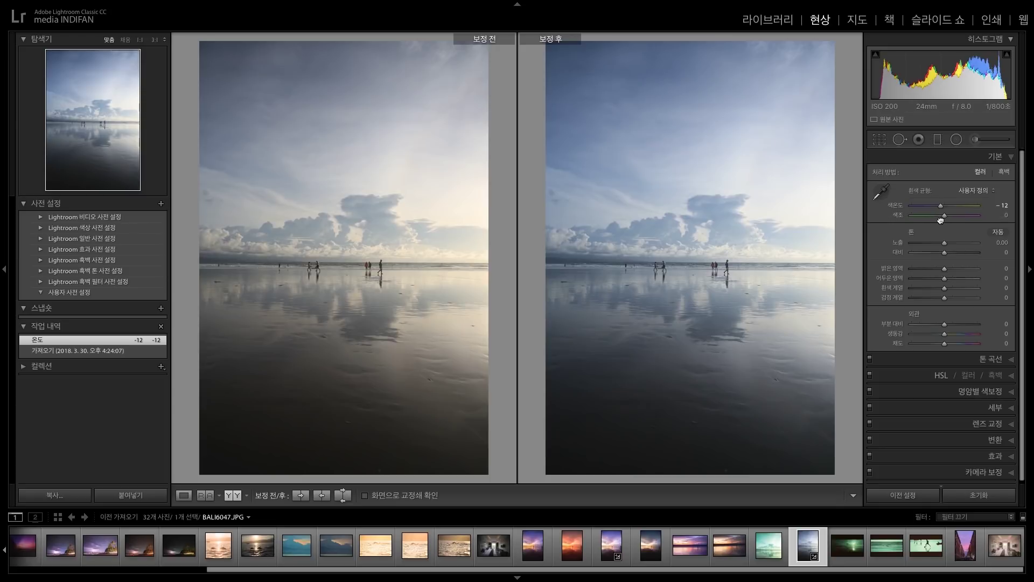
drag(943, 217, 928, 220)
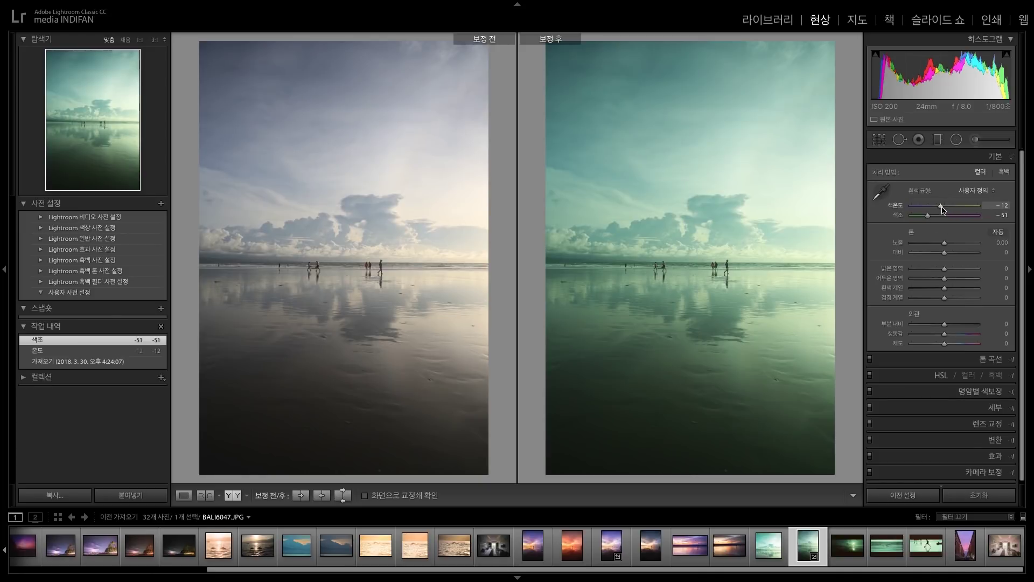
click(1005, 244)
key(Return)
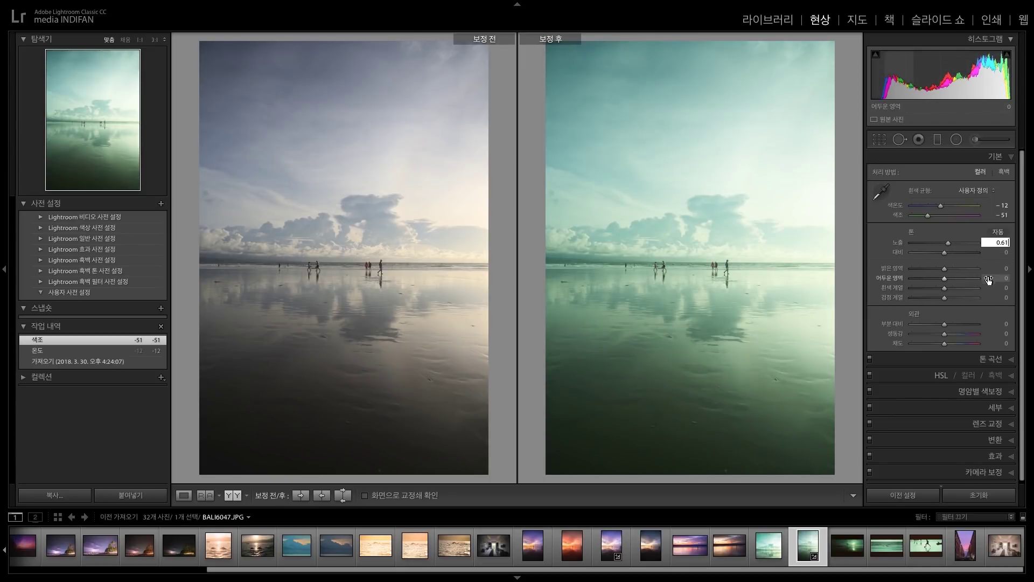
Set the highlights, shadows, whites and blacks of BALI6047.JPG to +35 each.
click(1005, 269)
text(35)
key(Tab)
key(Tab)
text(35)
key(Tab)
text(35)
key(Tab)
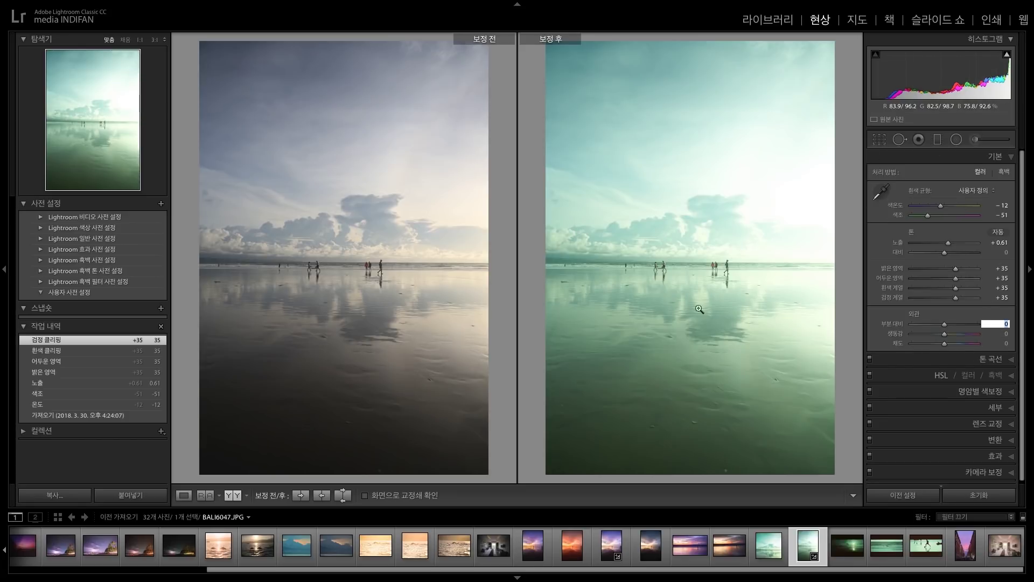
Check the clouds and walkers in detail, and adjust the vibrance and saturation of BALI6047.JPG.
click(709, 250)
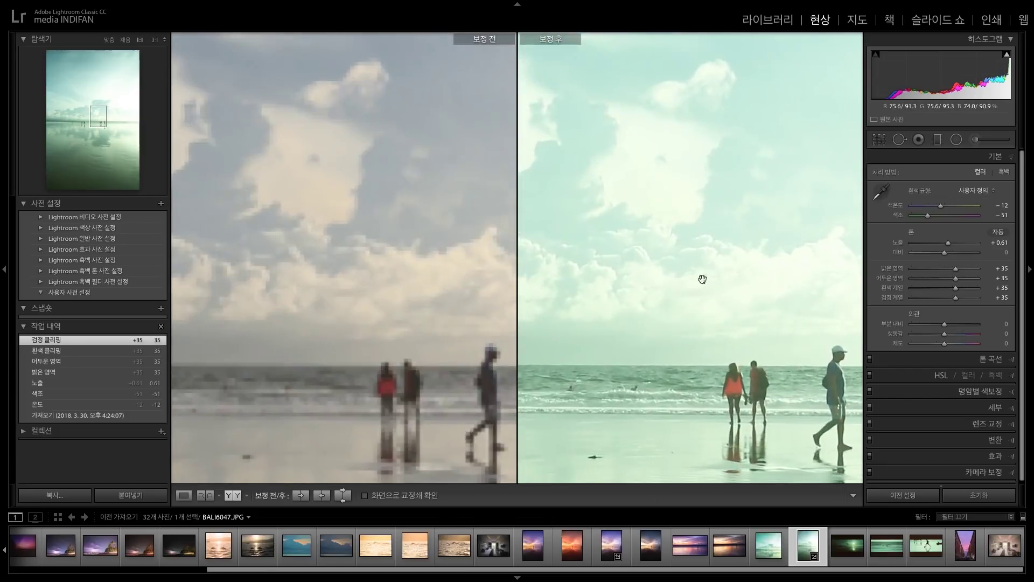
click(693, 206)
drag(944, 335, 956, 339)
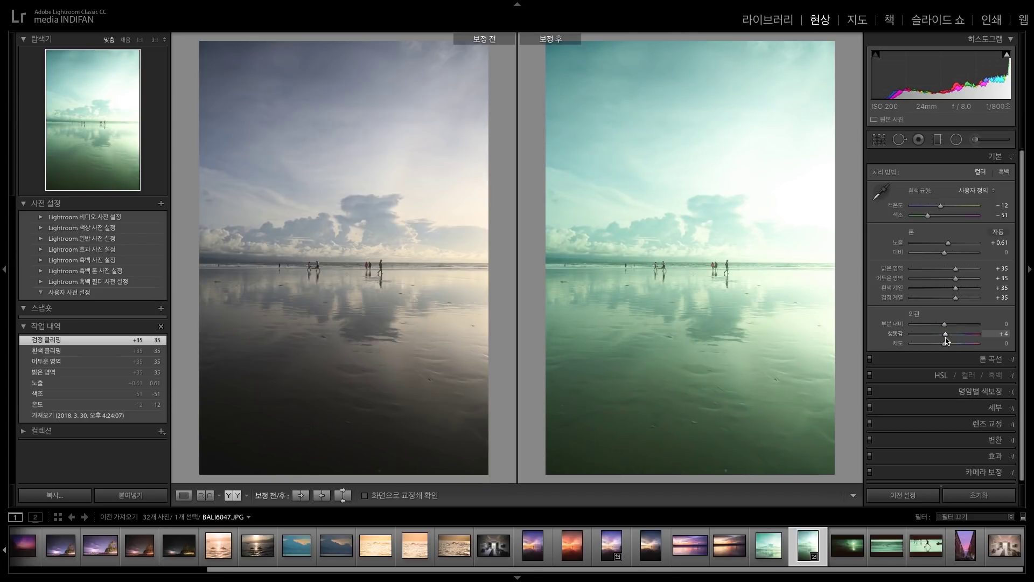
drag(947, 340, 945, 347)
Open the raw sunset photo BALI5546.CR2 and straighten its horizon with a crop angle of -1.44.
click(642, 554)
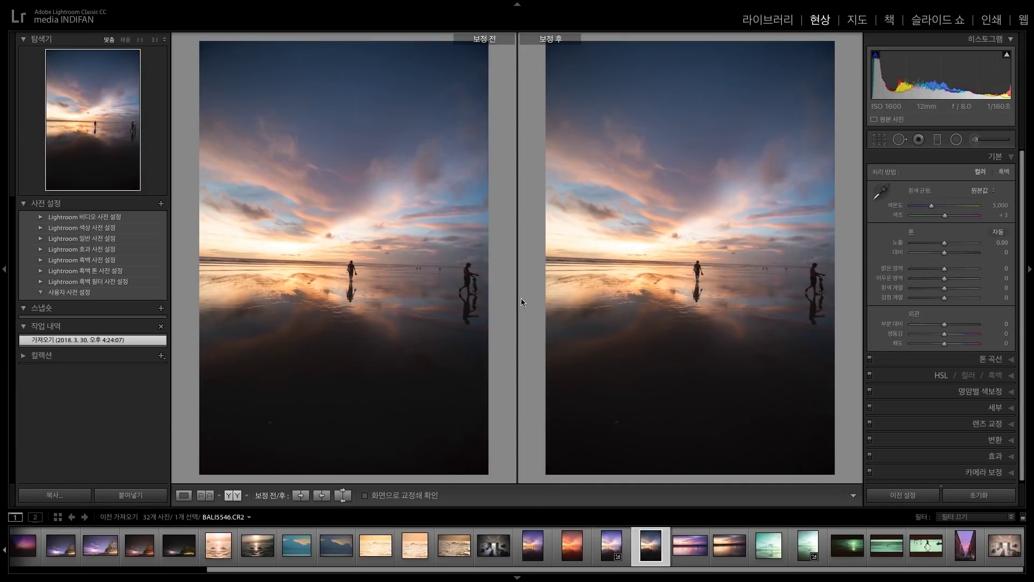
click(884, 144)
drag(807, 250, 813, 240)
key(Return)
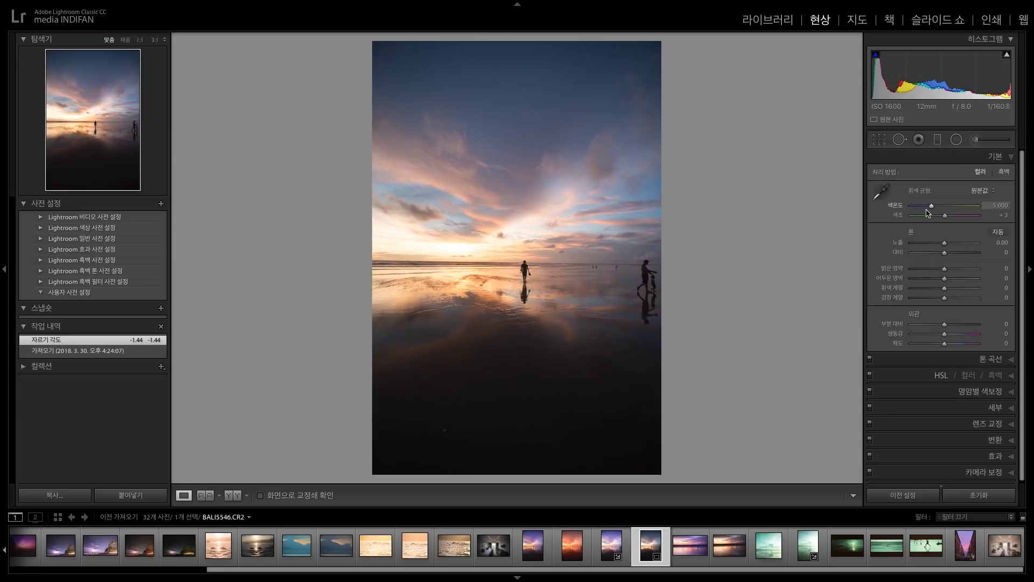
Set the raw sunset photo's white balance to a tint of 0 and a temperature of 4,287.
drag(933, 209, 968, 221)
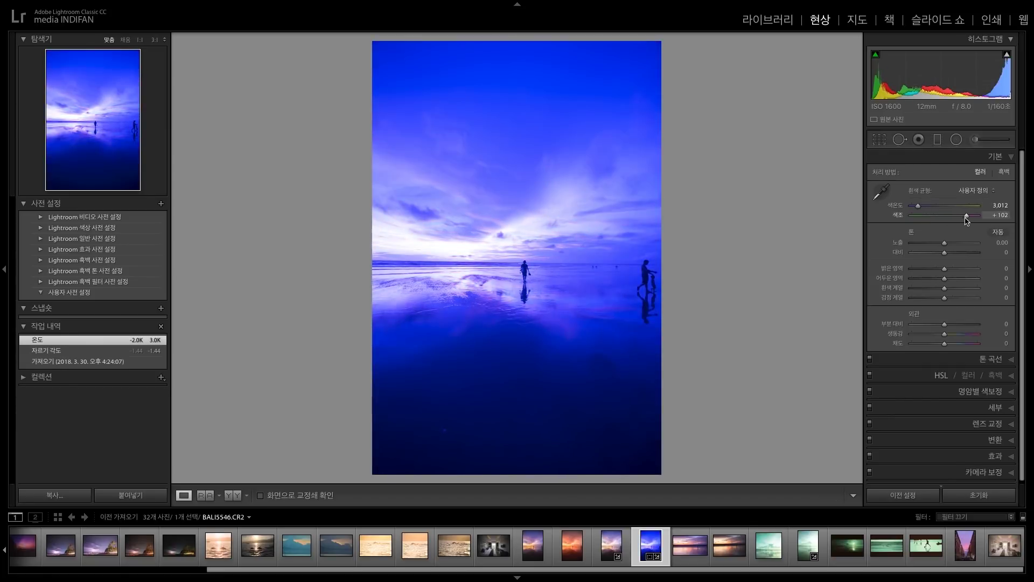
click(1001, 215)
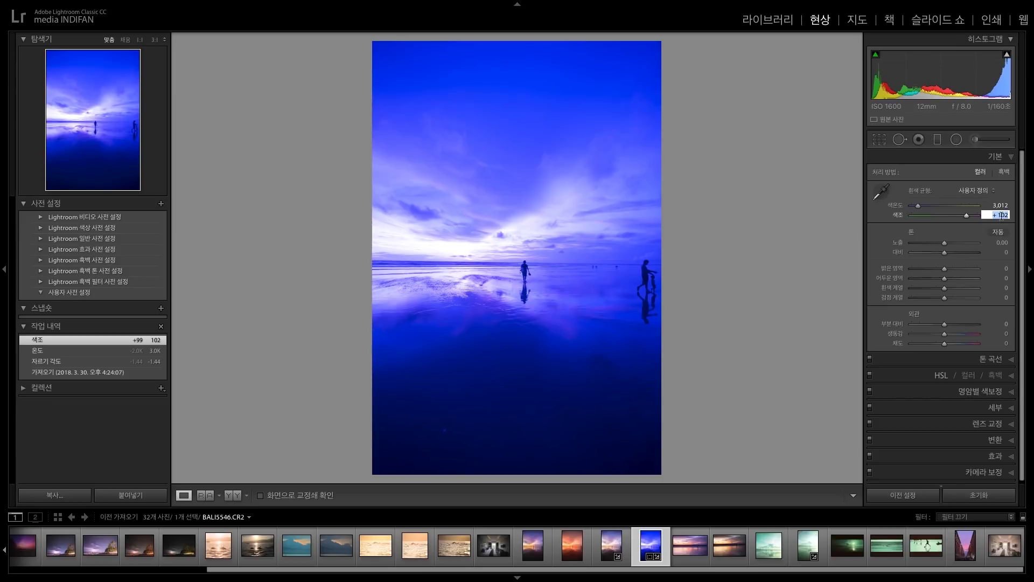
text(0)
key(Return)
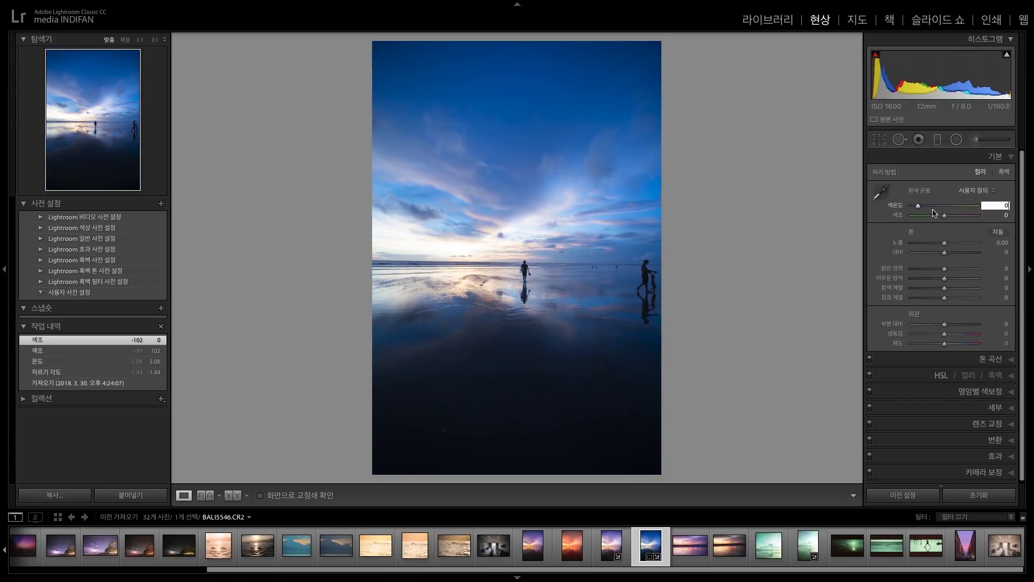
text(0)
key(Return)
click(593, 193)
drag(918, 205, 927, 205)
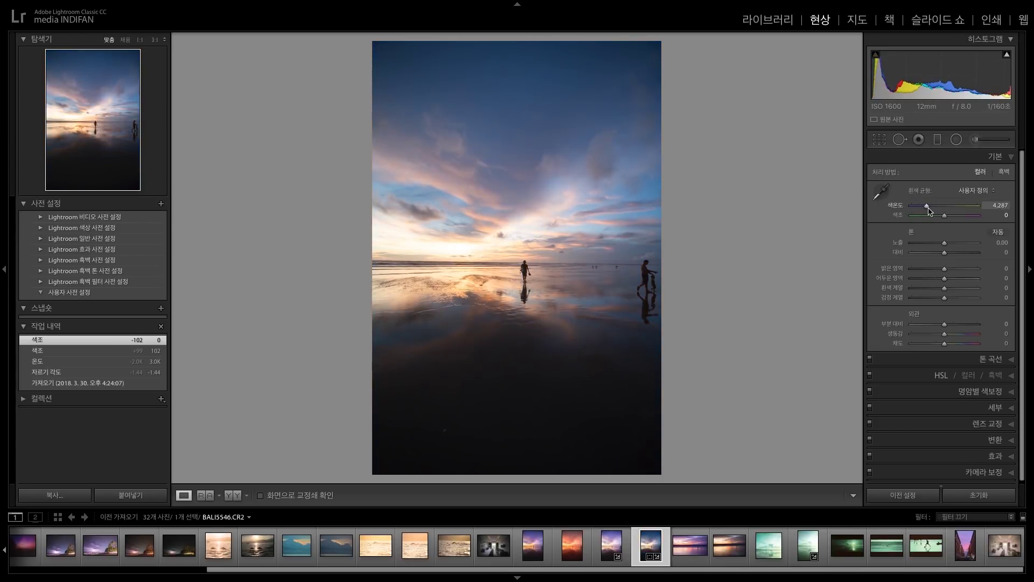
Set the sunset photo's HSL hue to red -22, orange -57, yellow -33, aqua -54, blue +30 and purple -7.
click(1011, 375)
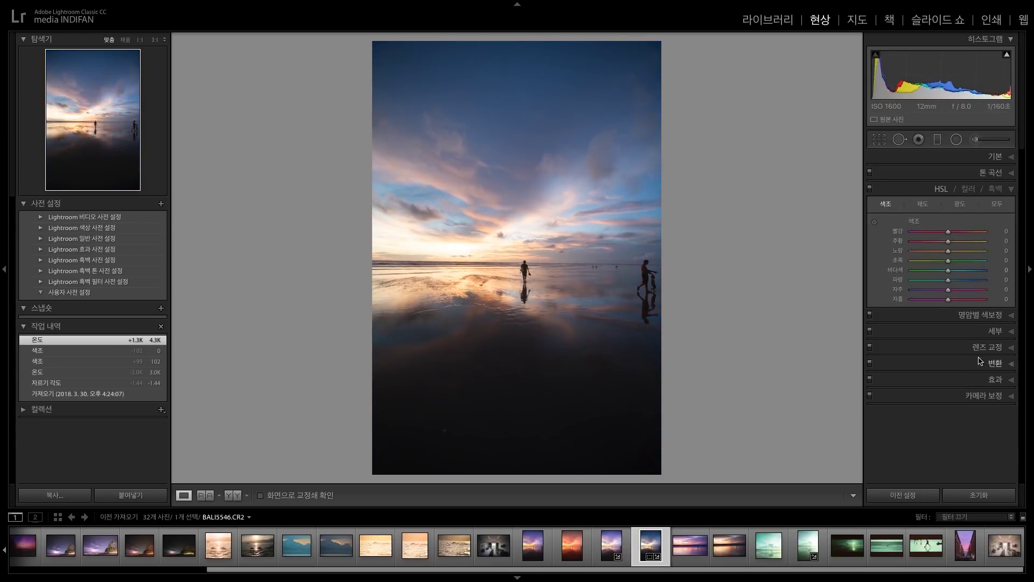
mouse_move(945, 294)
mouse_down()
mouse_move(918, 294)
mouse_move(939, 294)
mouse_up()
drag(951, 237, 928, 247)
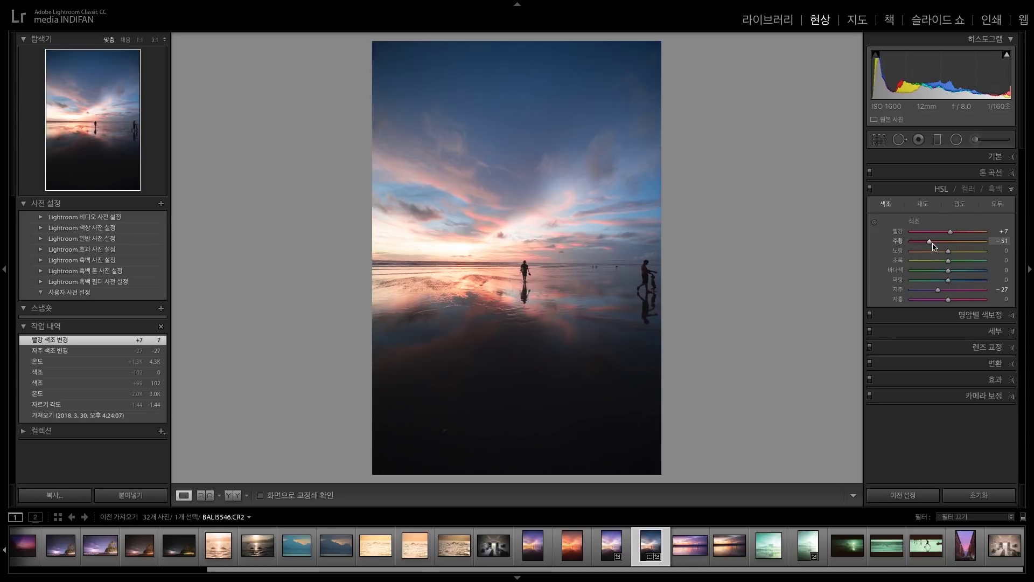
mouse_move(935, 247)
mouse_down()
mouse_move(919, 248)
mouse_move(939, 250)
mouse_up()
mouse_move(944, 256)
mouse_down()
mouse_move(934, 255)
mouse_move(959, 257)
mouse_move(942, 259)
mouse_up()
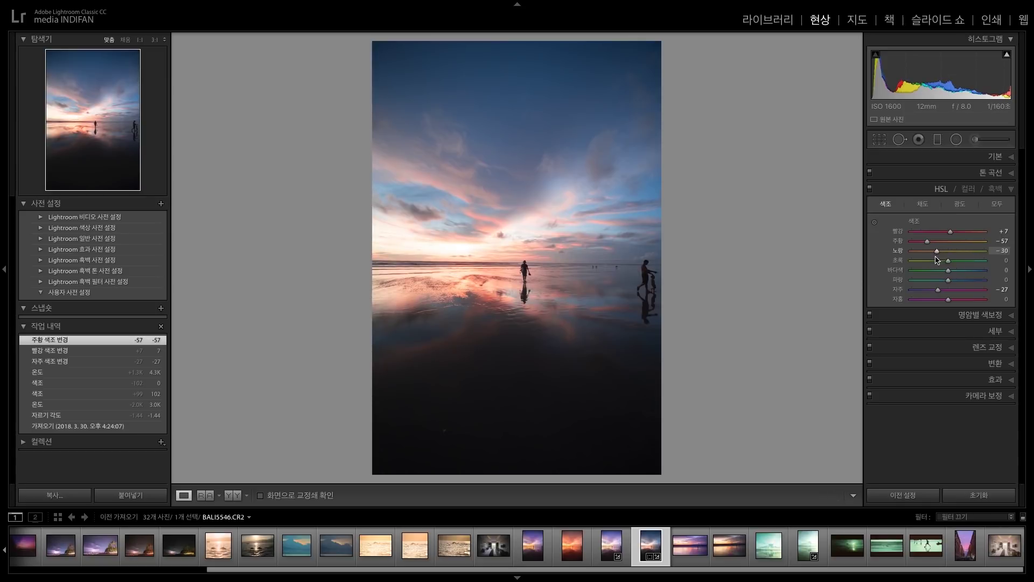
drag(950, 236, 941, 241)
mouse_move(949, 279)
mouse_down()
mouse_move(959, 280)
mouse_move(933, 273)
mouse_move(950, 295)
mouse_up()
Set the sunset photo's blue luminance to +30 and return to the basic adjustments.
click(960, 204)
mouse_move(952, 284)
mouse_down()
mouse_move(1005, 277)
mouse_move(960, 279)
mouse_up()
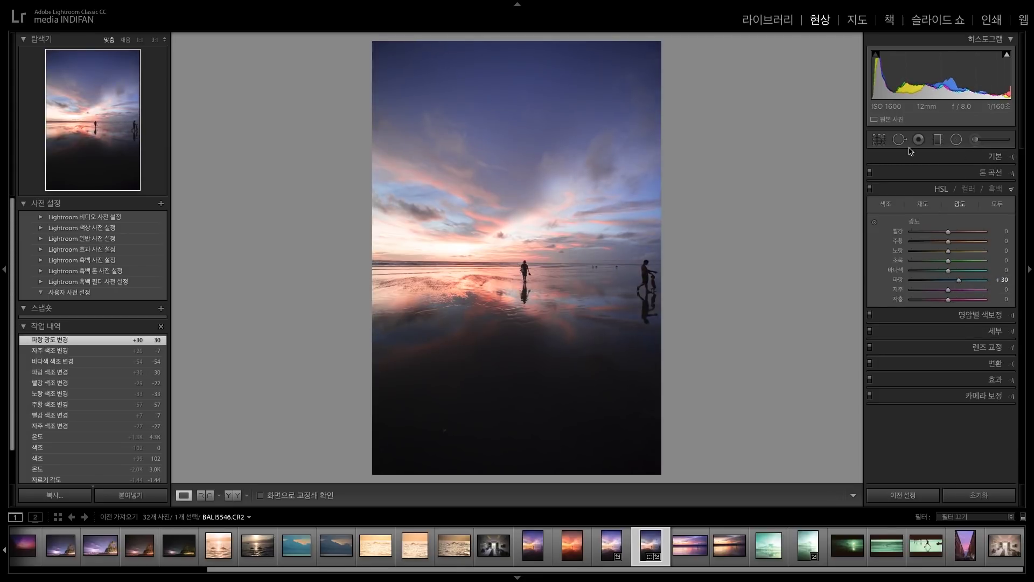
click(996, 157)
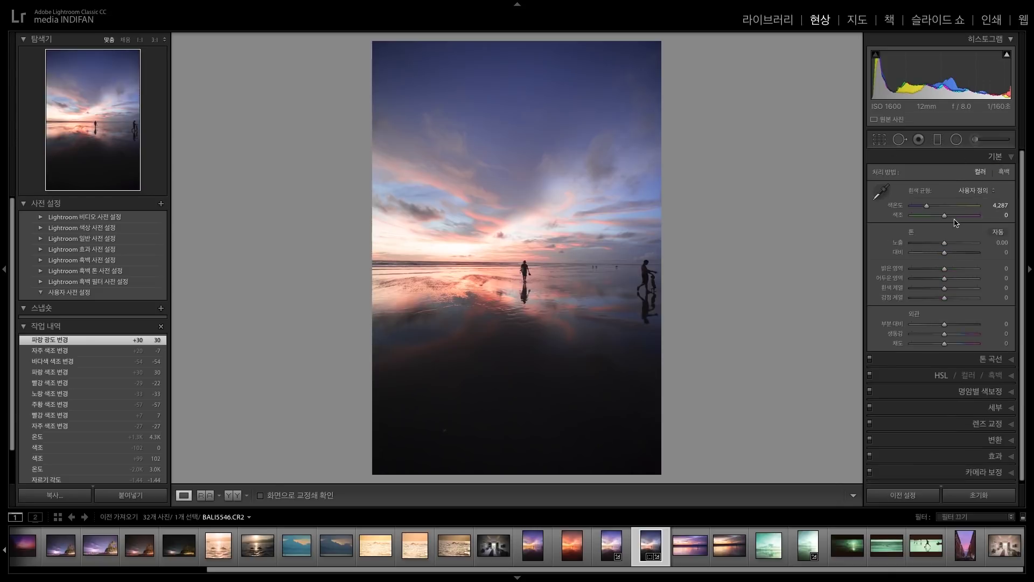
Set the raw sunset photo's tint to +31, temperature to 4,209 and exposure to +0.61.
drag(950, 221, 926, 212)
click(1002, 252)
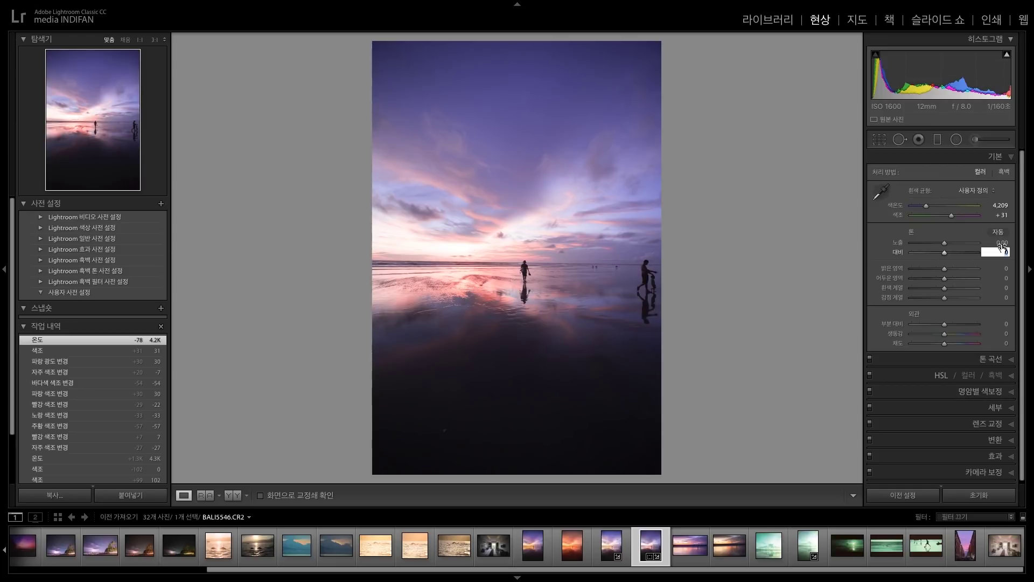
click(1002, 243)
text(0.)
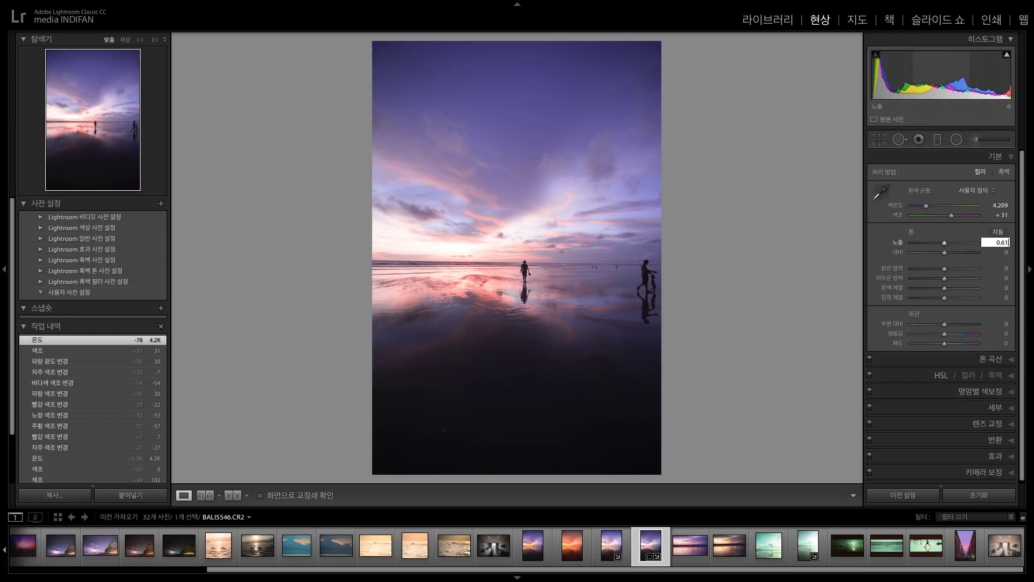
text(61)
key(Return)
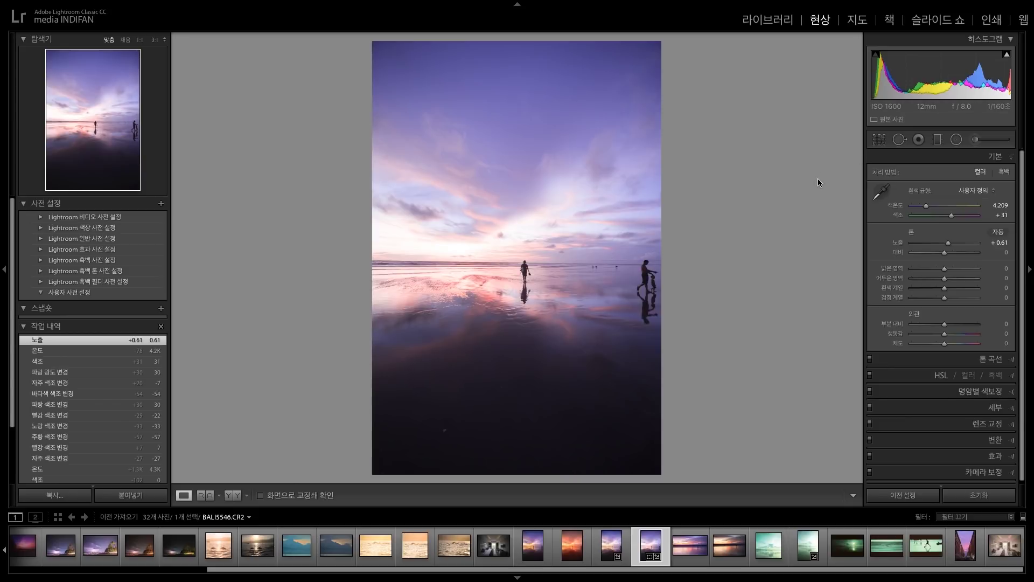
Set the raw sunset photo's vibrance to +36 and saturation to +6.
click(994, 334)
key(Return)
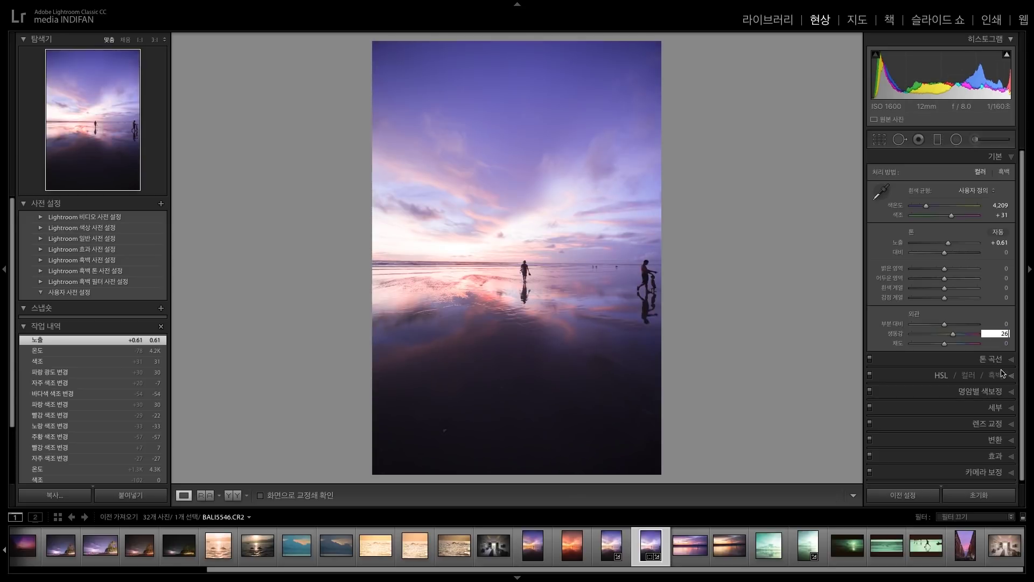
mouse_move(948, 343)
mouse_down()
mouse_move(985, 352)
mouse_move(951, 354)
mouse_move(962, 338)
mouse_up()
Set the sunset photo's HSL hue to red -29, orange -61, aqua -49, blue +13 and purple -31.
click(943, 375)
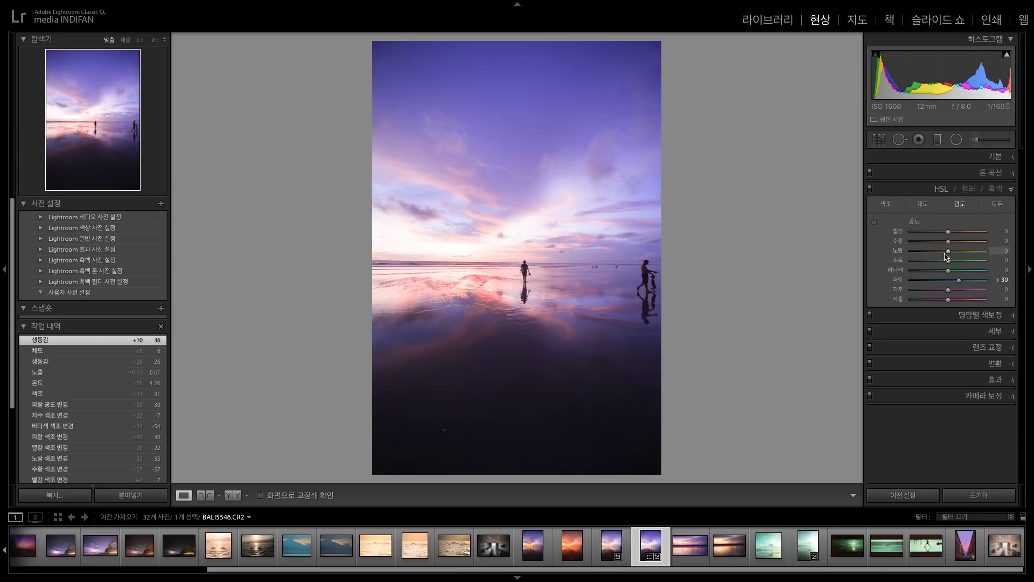
click(888, 206)
drag(943, 236, 936, 290)
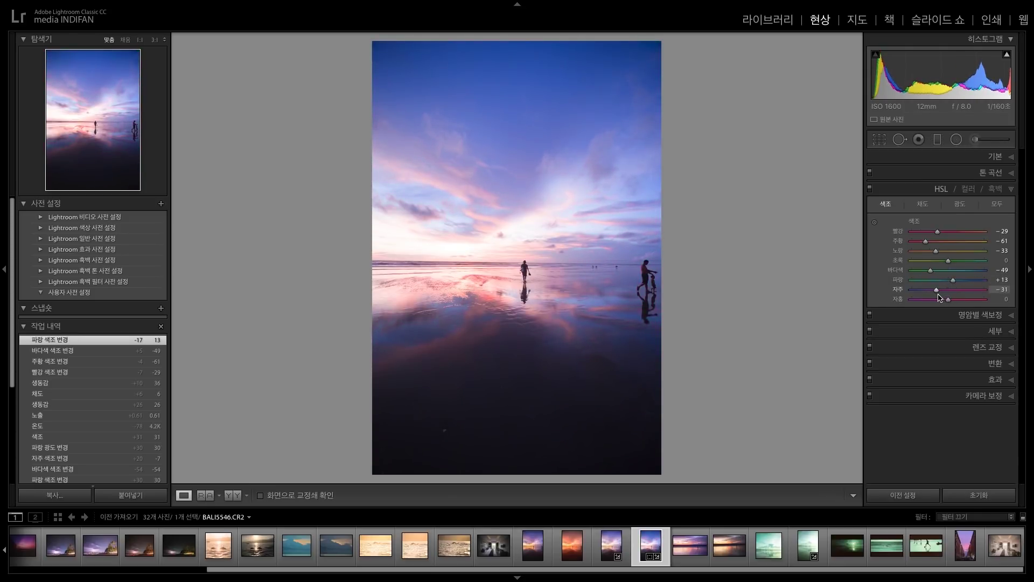
click(976, 140)
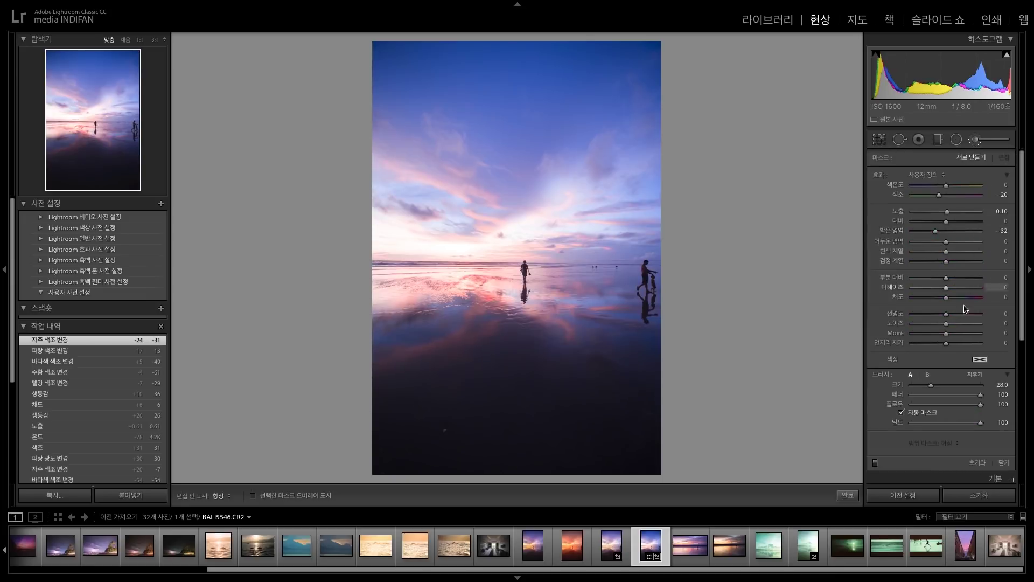
click(977, 141)
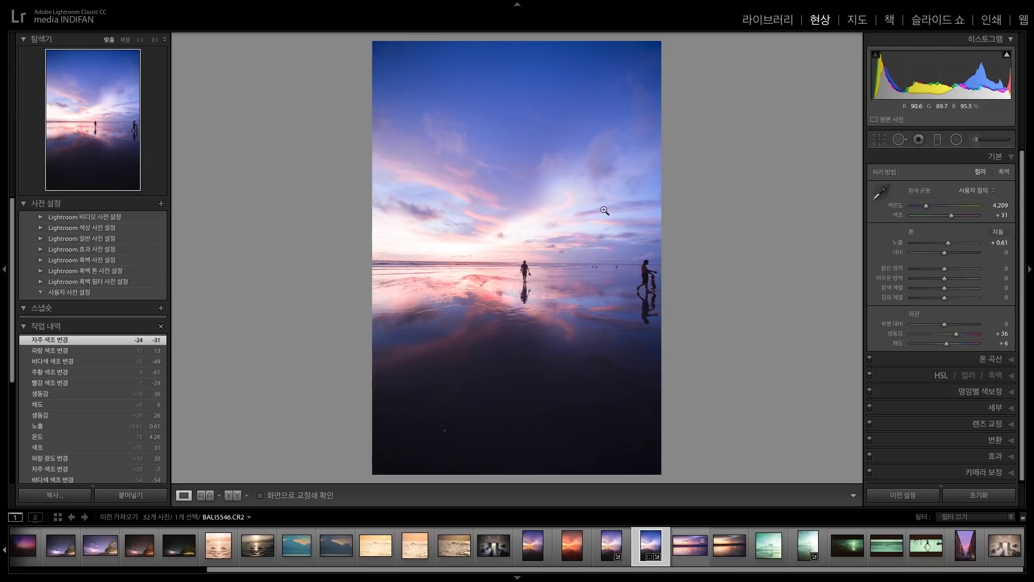
Synchronize the develop settings of BALI5546.CR2 to BALI5677.CR2 with the default selection, and open BALI5677.CR2.
click(729, 553)
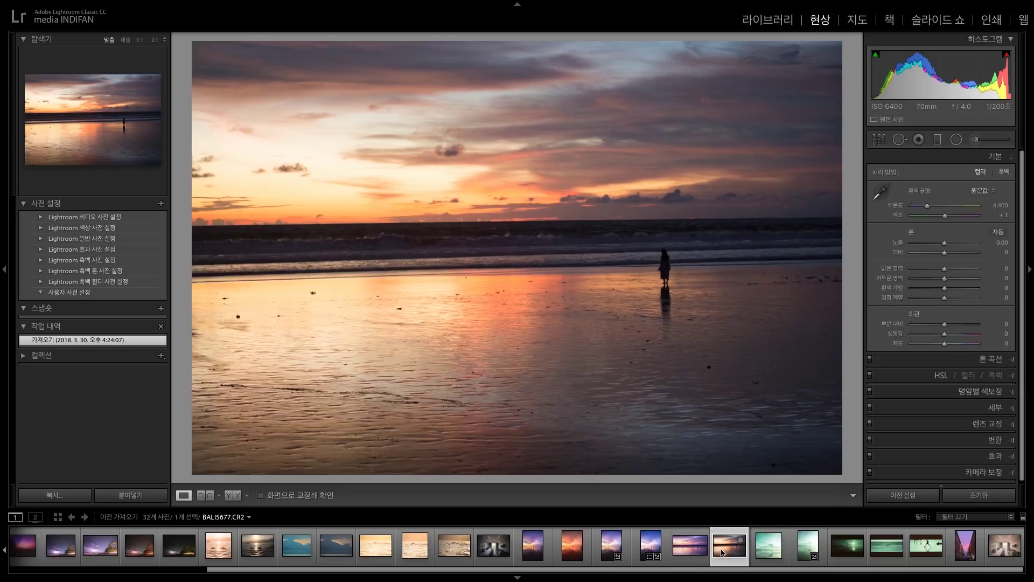
click(638, 550)
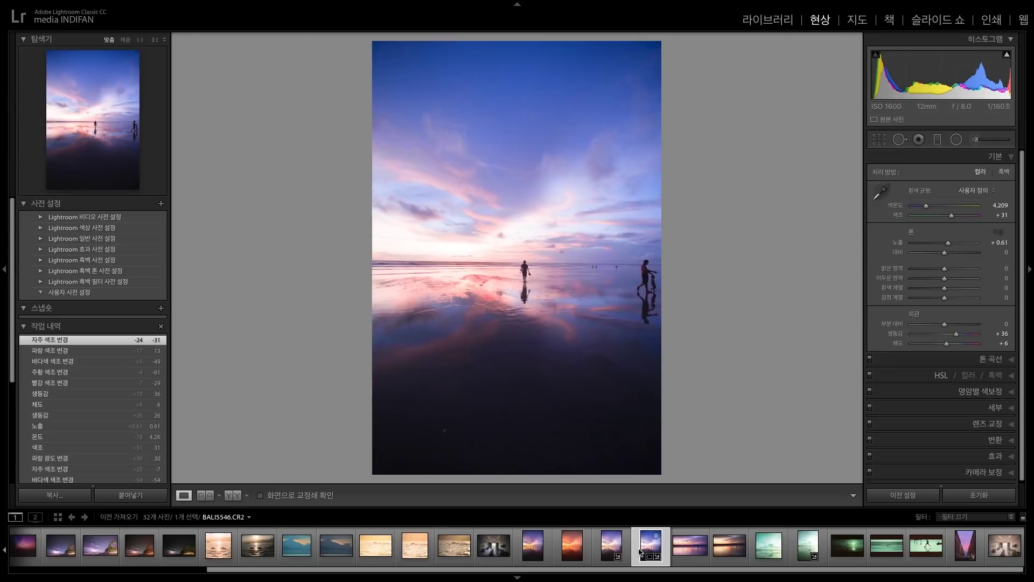
super+click(726, 555)
click(909, 495)
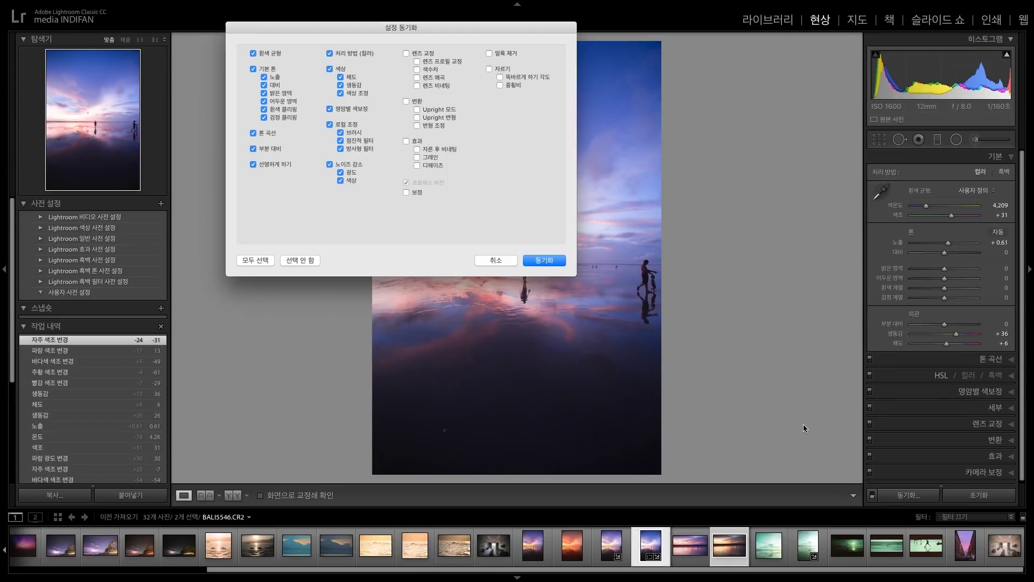
click(545, 264)
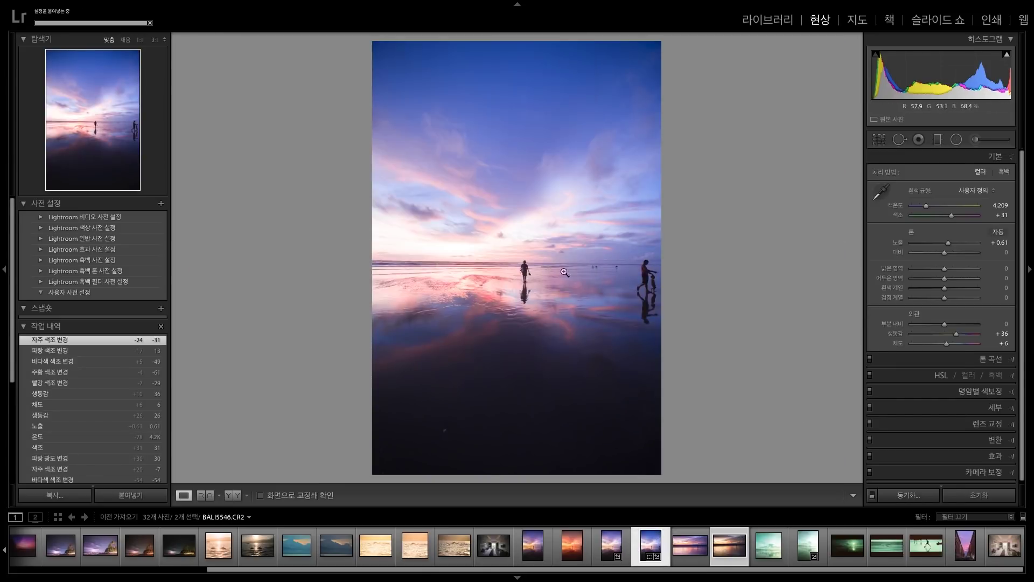
click(731, 554)
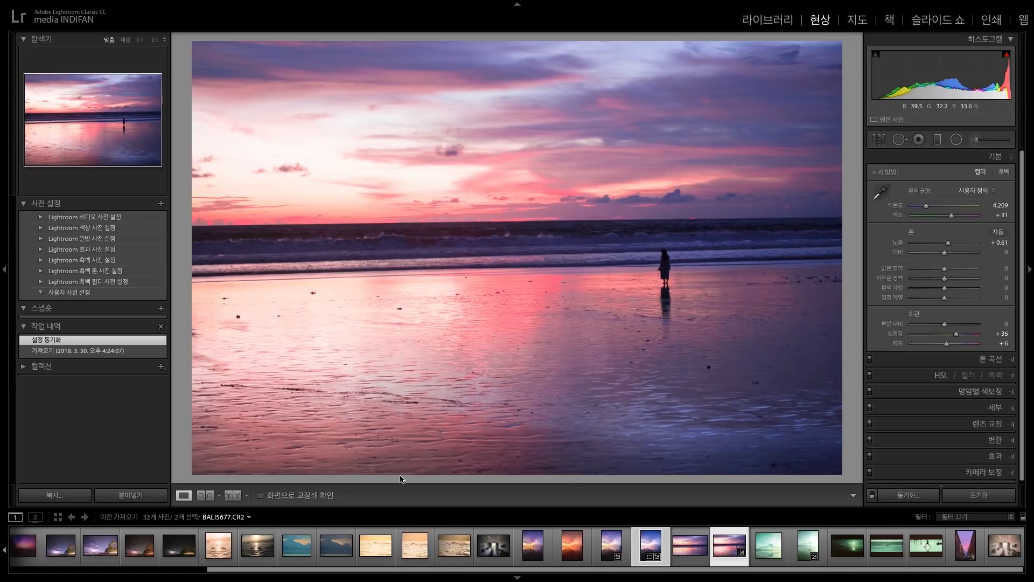
Compare BALI5677.CR2 before and after side by side, set its exposure to +0.36 and return to the single-photo view.
click(233, 495)
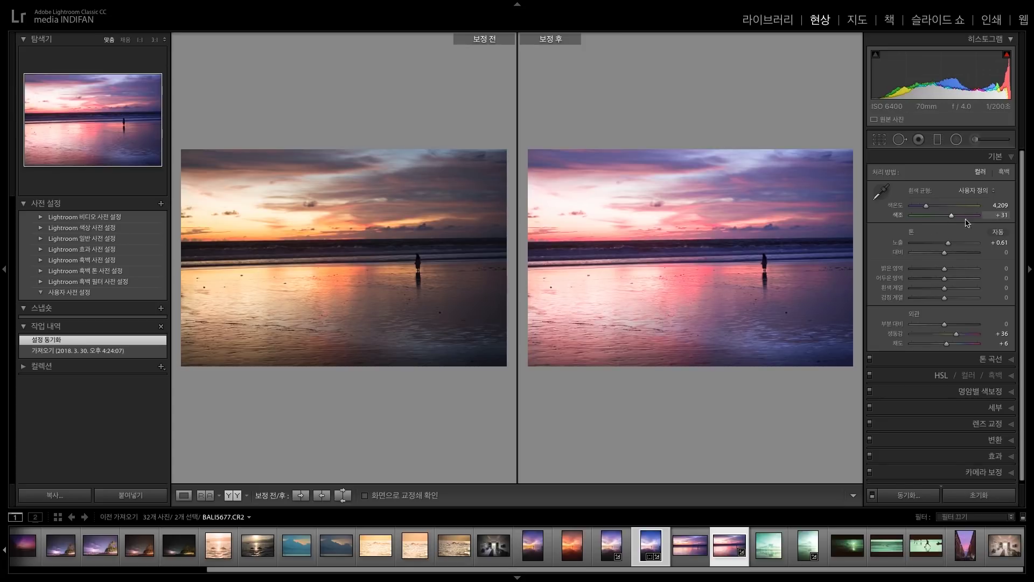
click(996, 243)
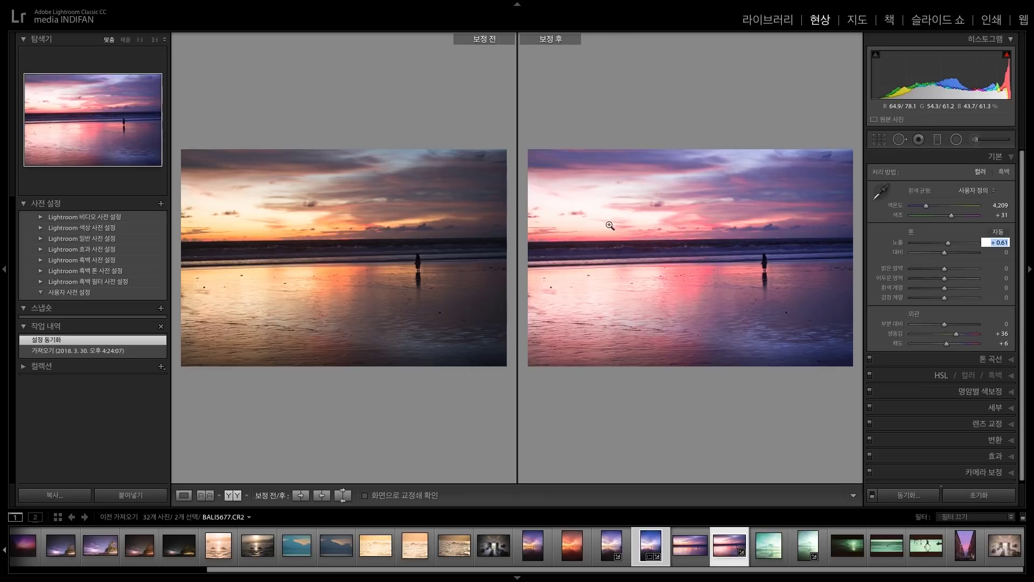
text(0.36)
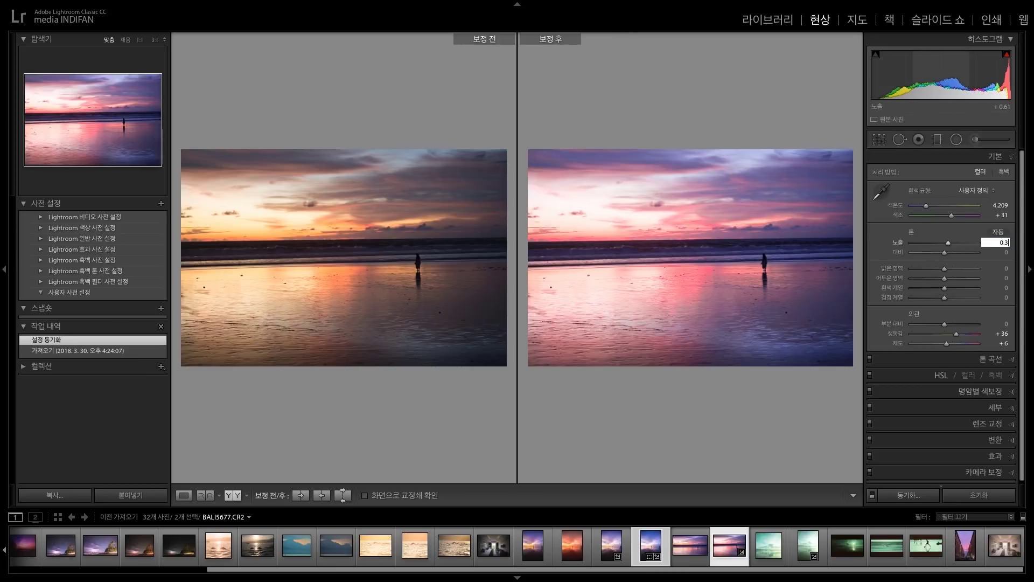
key(Return)
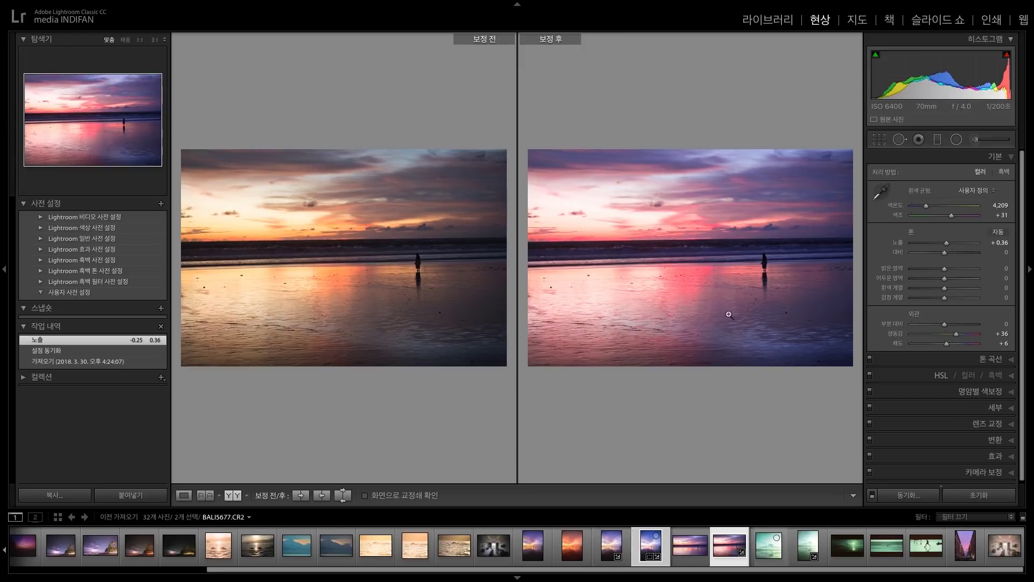
click(879, 140)
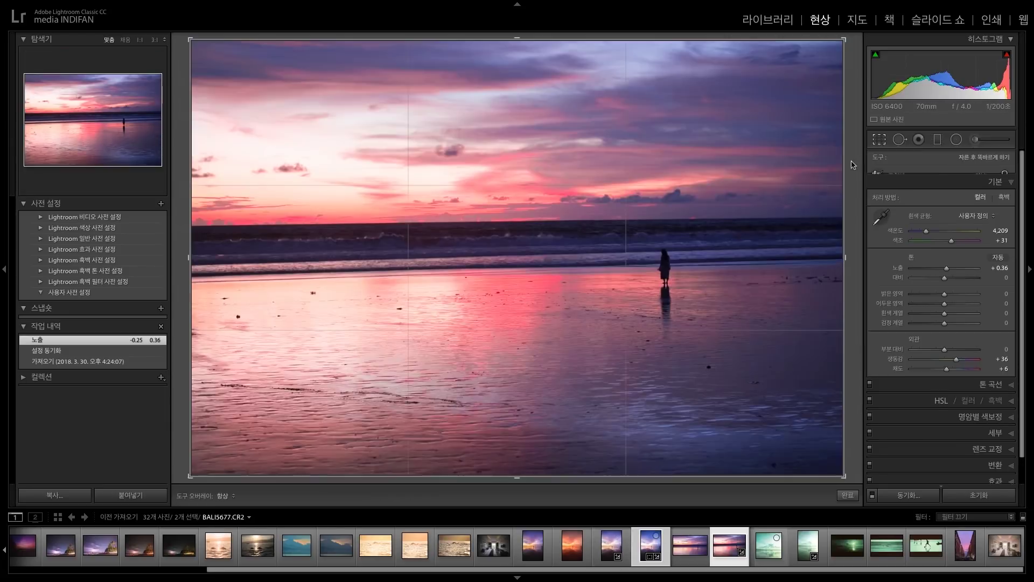
key(r)
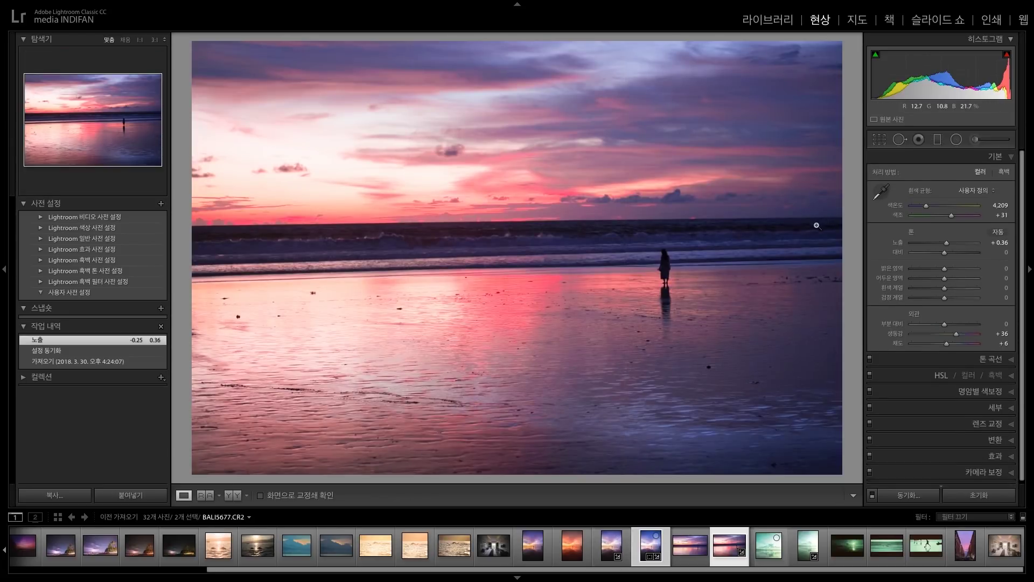
View the pink-sky street photo 2.JPG and the purple airplane-wing sunset photo 1.jpg for their color mood.
click(962, 545)
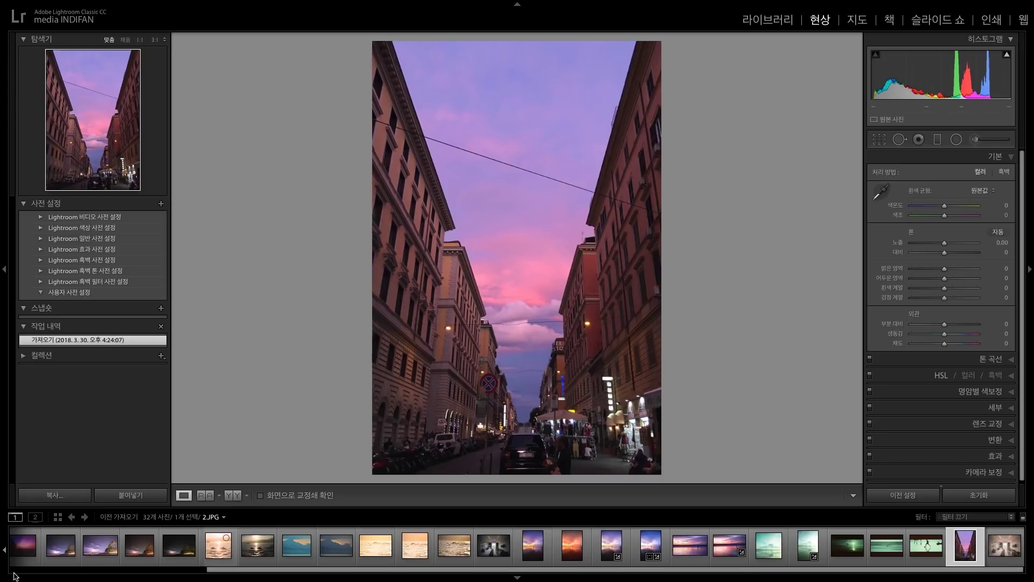
click(26, 551)
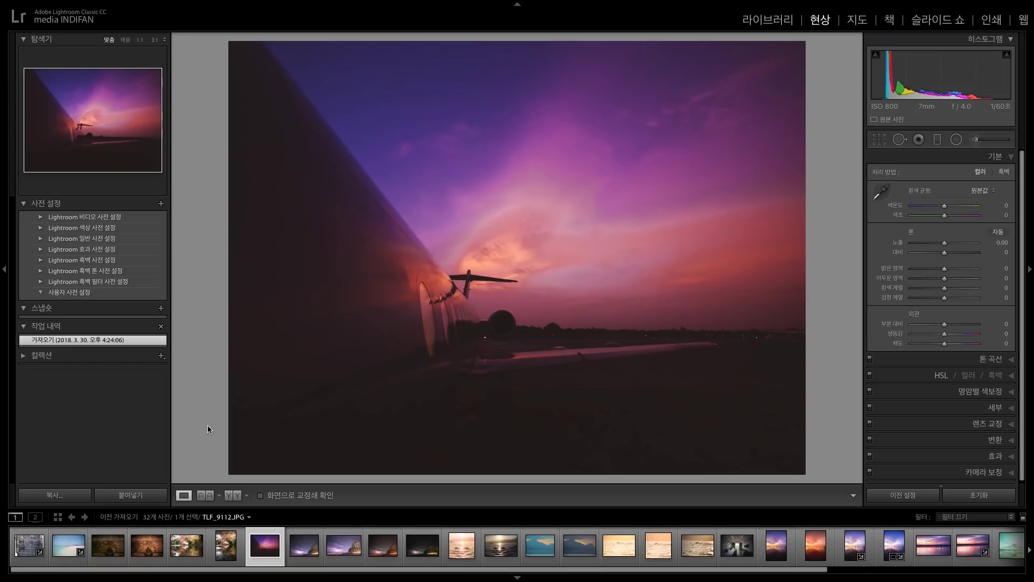
scroll(118, 555, down, 3)
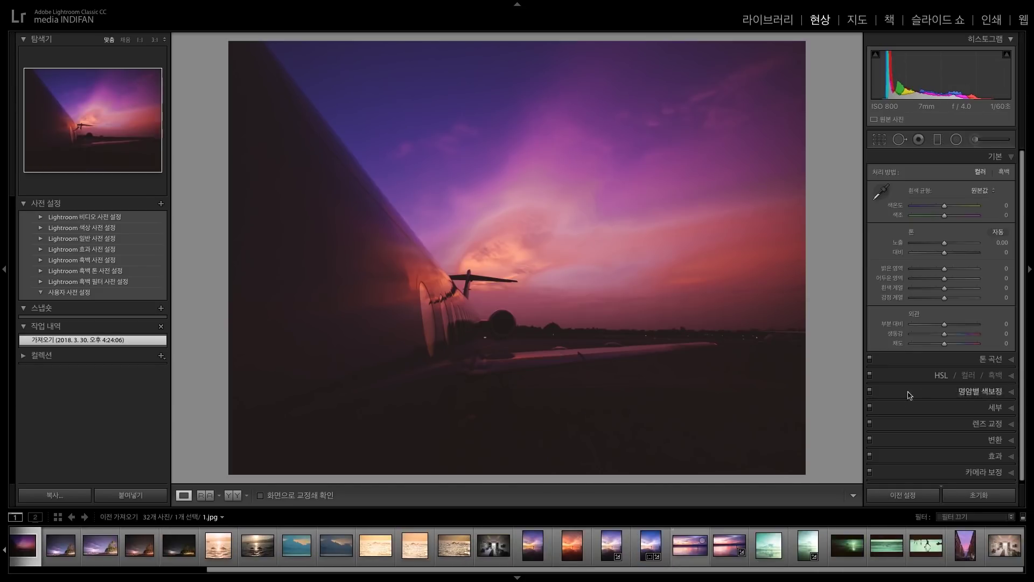
Try a black-and-white conversion on the airplane-wing photo and switch it back to HSL color.
click(996, 375)
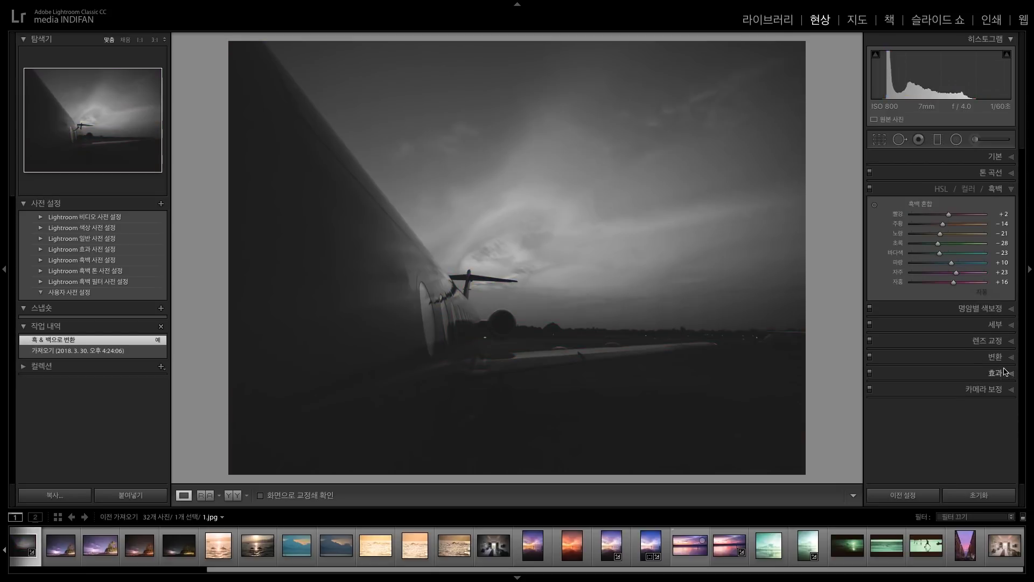
click(968, 189)
click(943, 189)
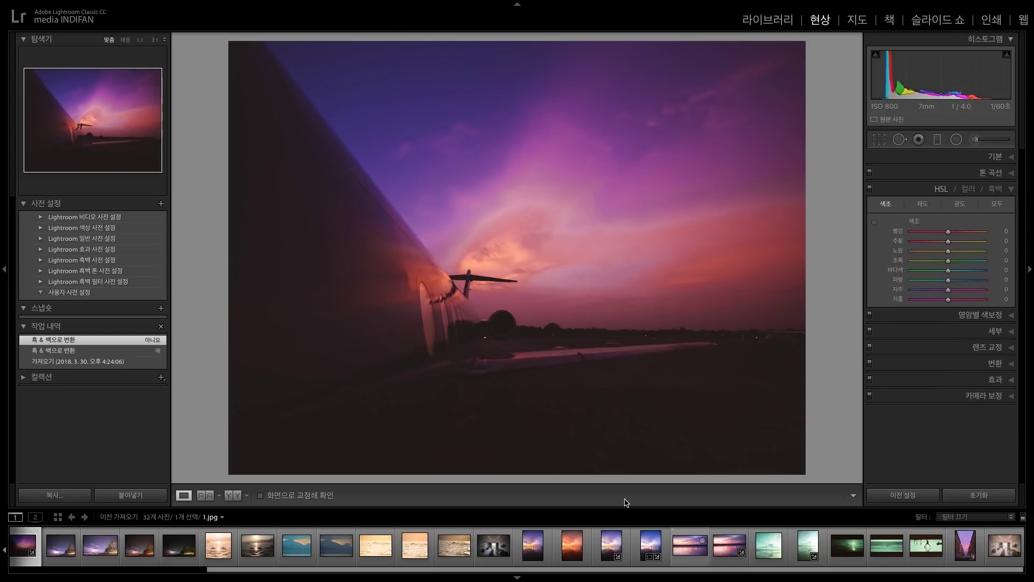
Open the street panorama IMGP1750-Pano.dng and apply automatic Upright perspective correction.
scroll(647, 555, up, 3)
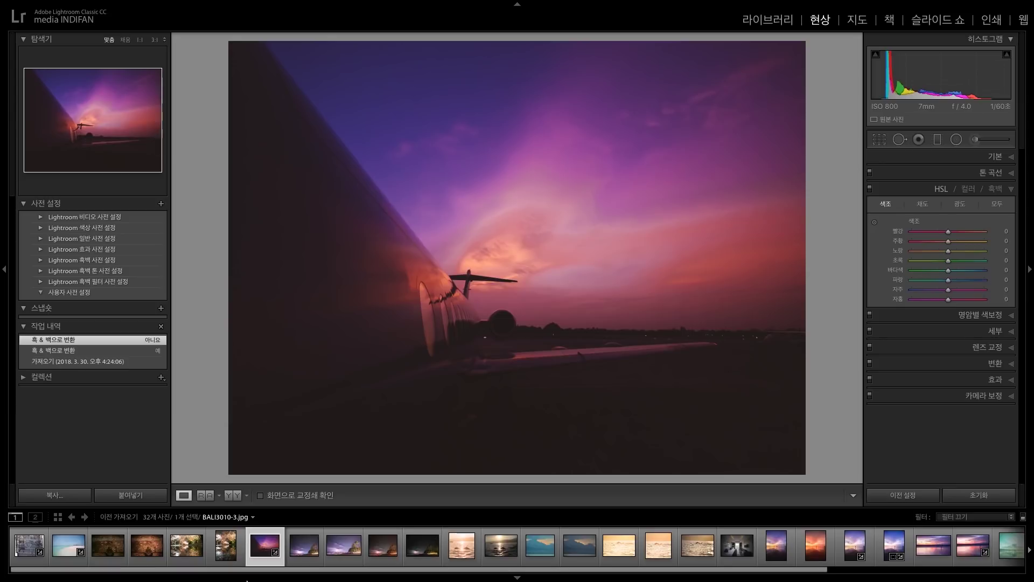
click(43, 543)
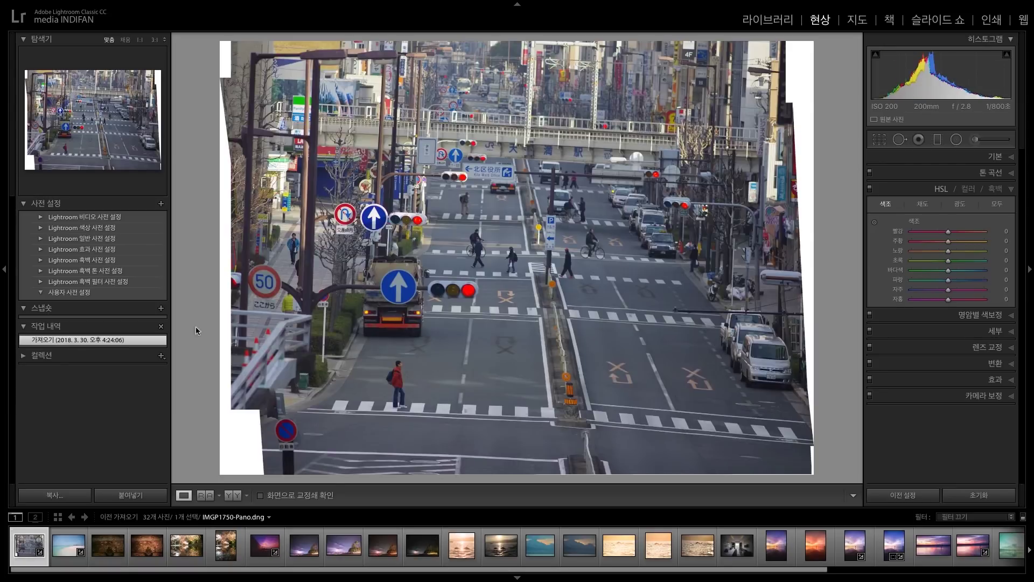
click(1013, 192)
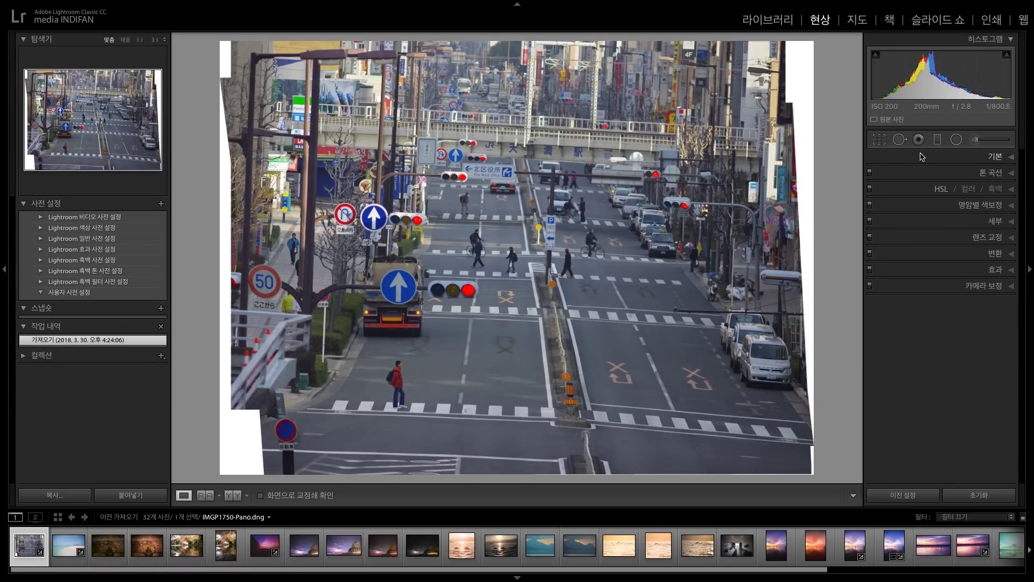
click(1012, 241)
click(1012, 242)
click(1010, 252)
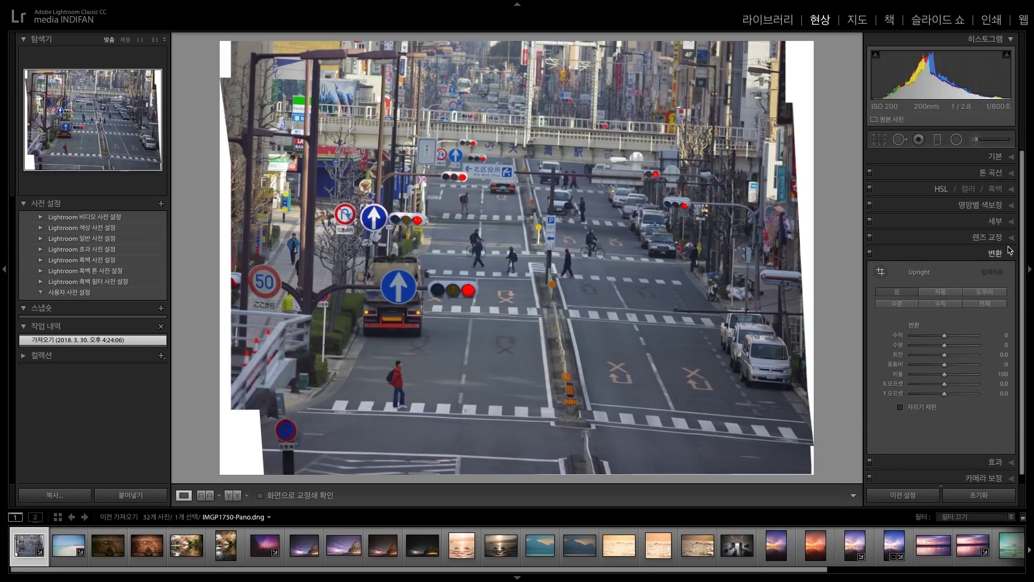
click(942, 297)
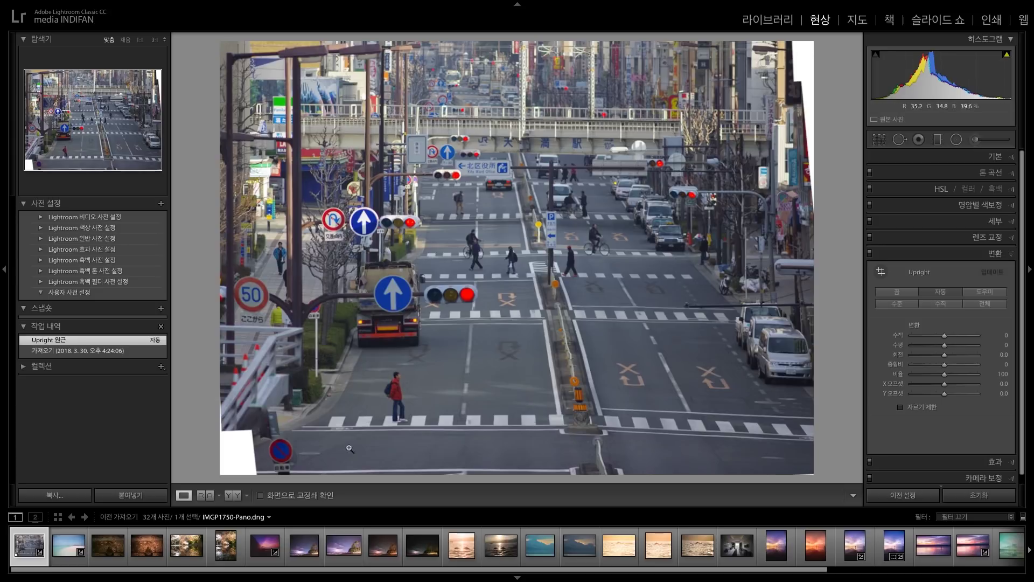
Crop the street panorama to a square that excludes the blank white edges.
click(881, 140)
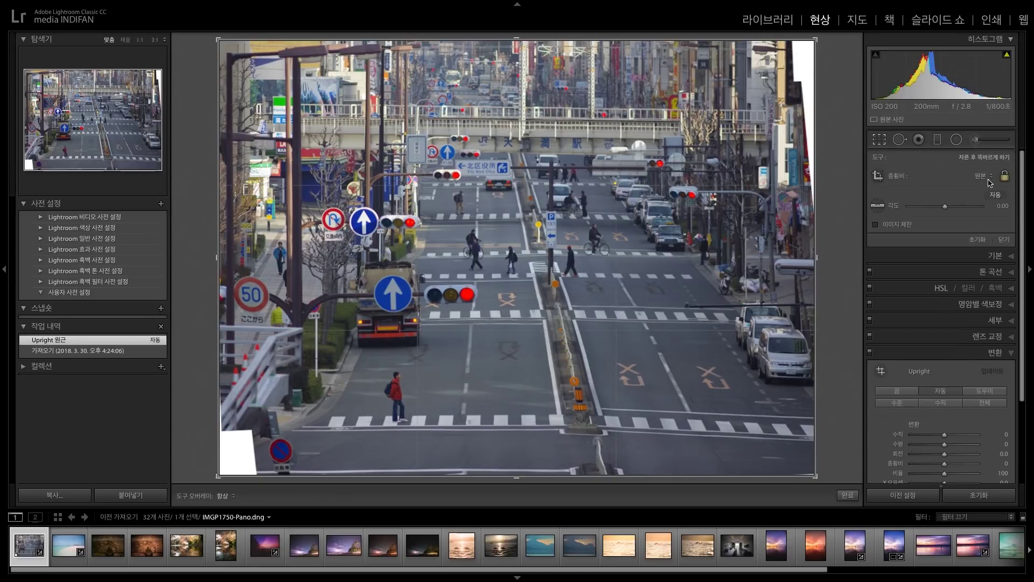
click(985, 177)
click(951, 197)
drag(595, 267, 576, 269)
key(Return)
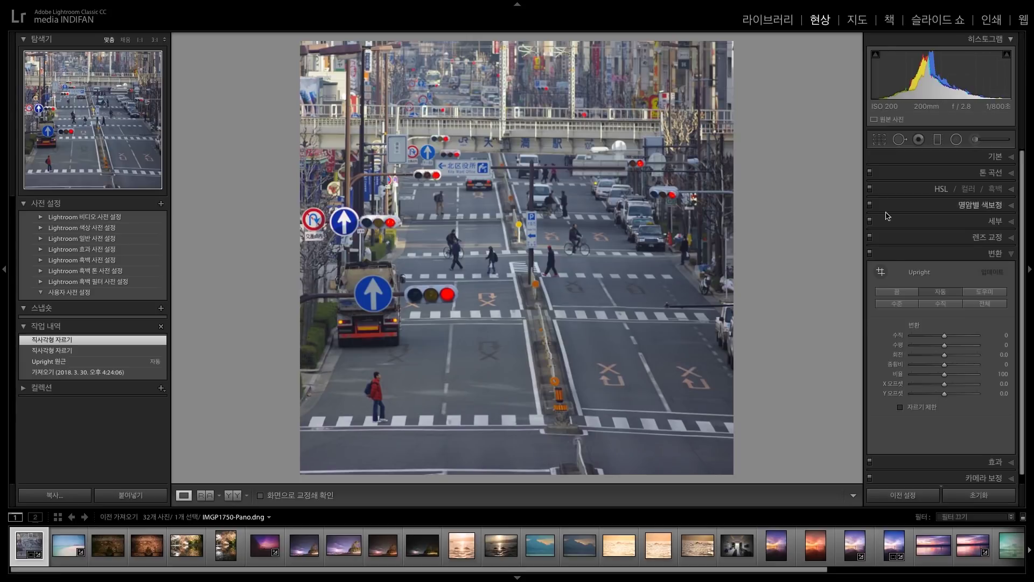
Set the street panorama's HSL red saturation to +100.
click(1002, 163)
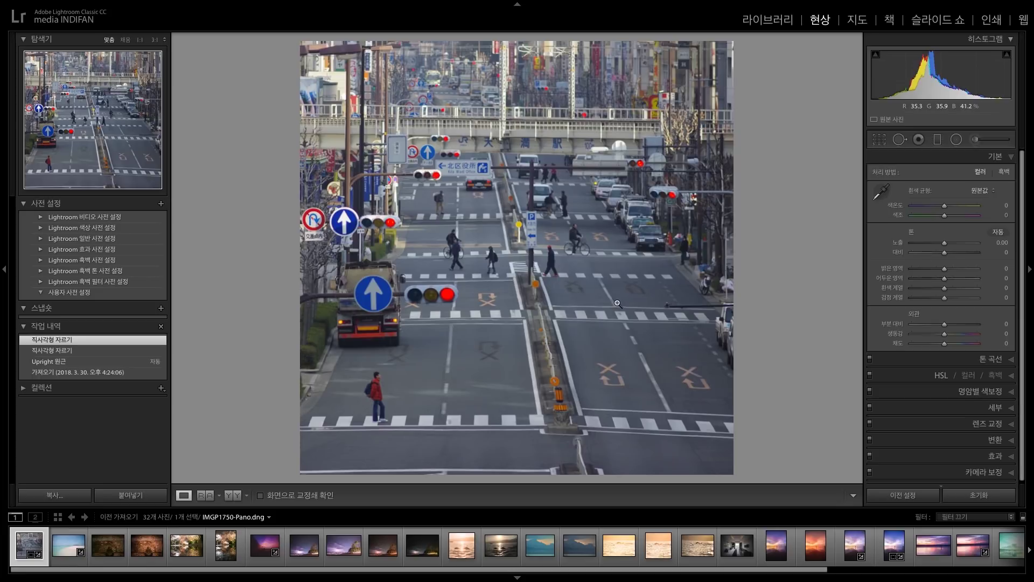
click(1012, 383)
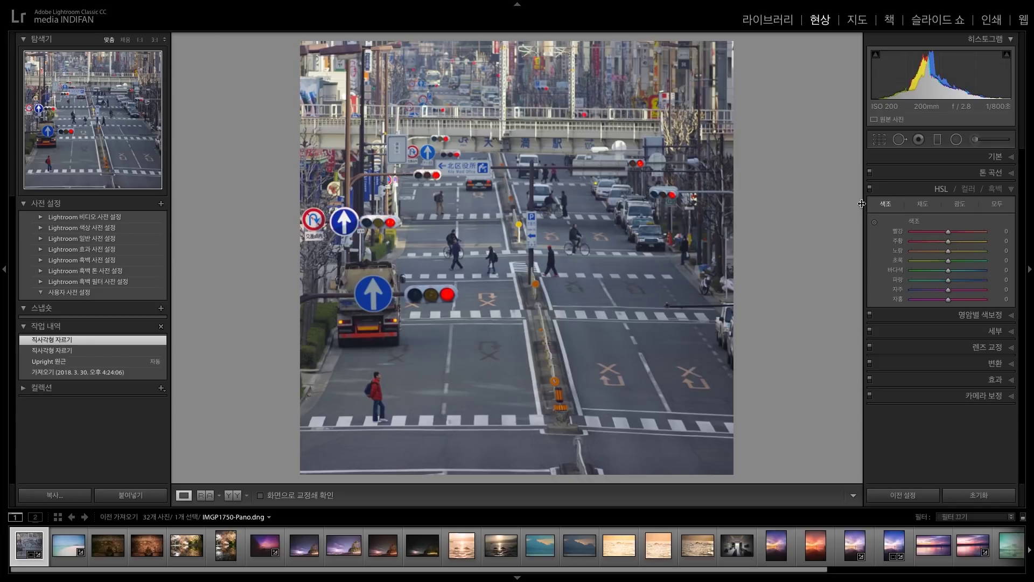
click(922, 205)
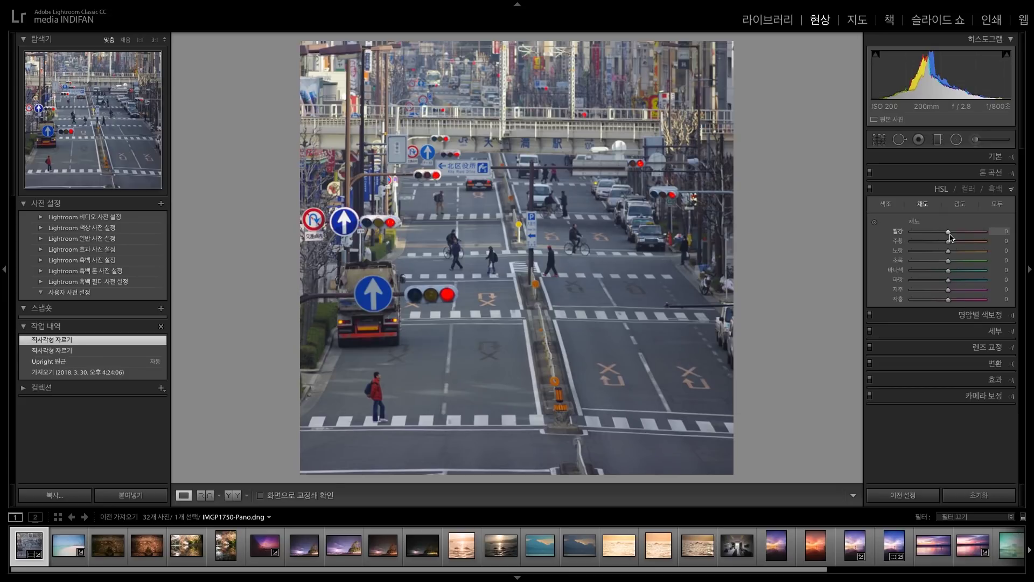
drag(951, 236, 996, 230)
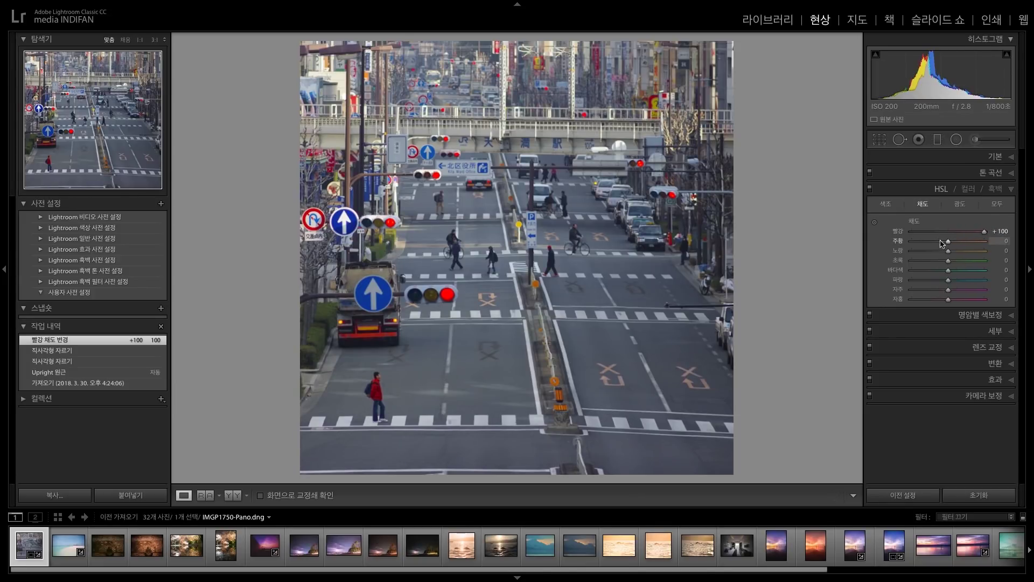
Set the street panorama's HSL saturation to -100 for every color except red and inspect the remaining reds up close.
drag(948, 242, 895, 301)
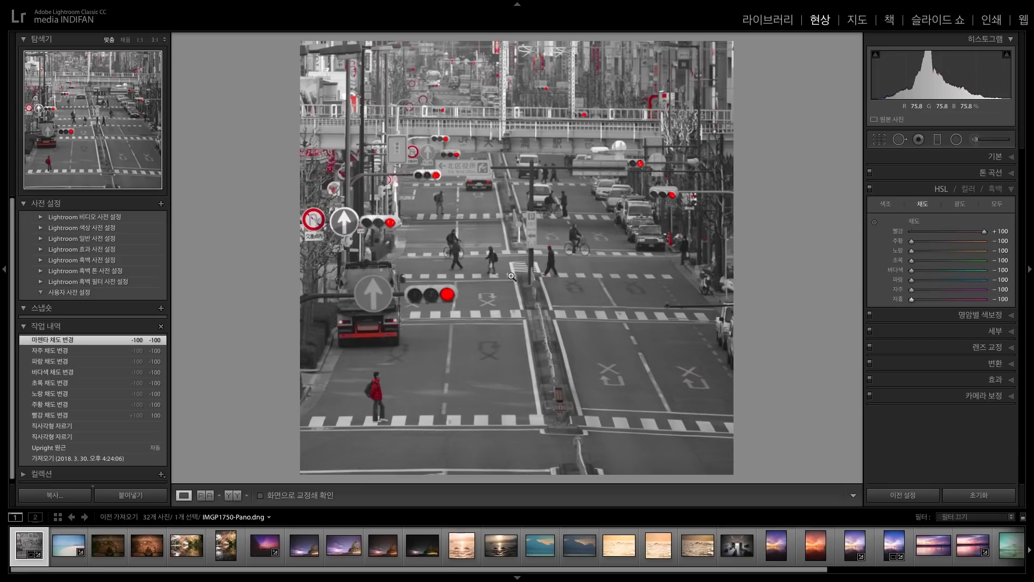
click(459, 320)
scroll(485, 267, up, 10)
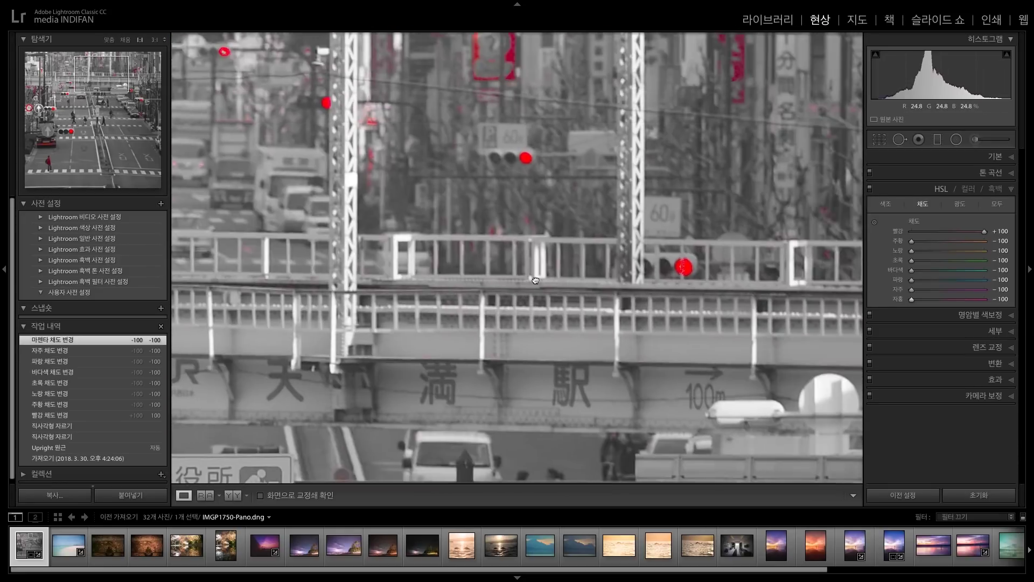
click(535, 280)
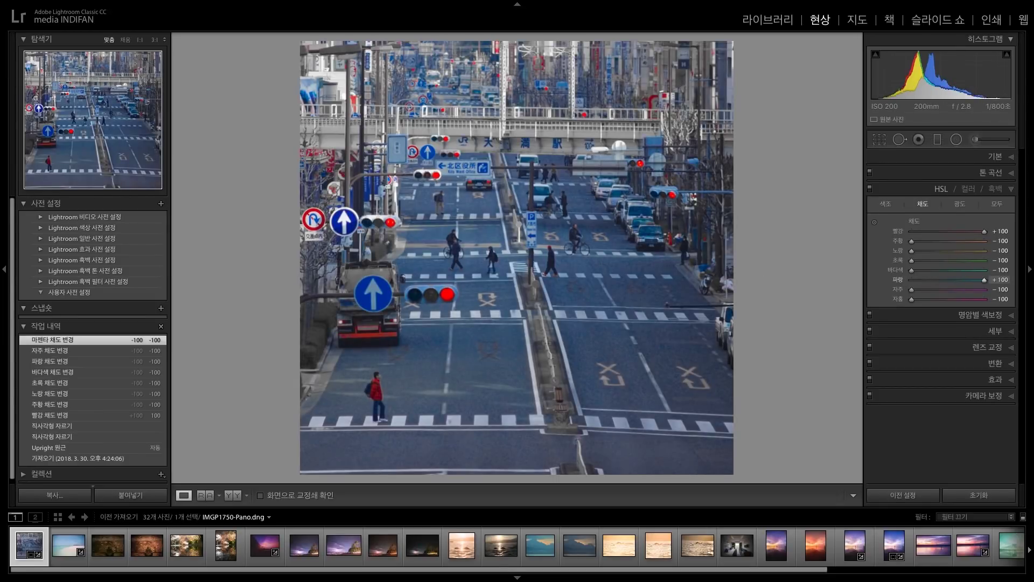
Try different blue and red HSL saturation on the street panorama, returning blue to -100 and red to +100.
click(950, 286)
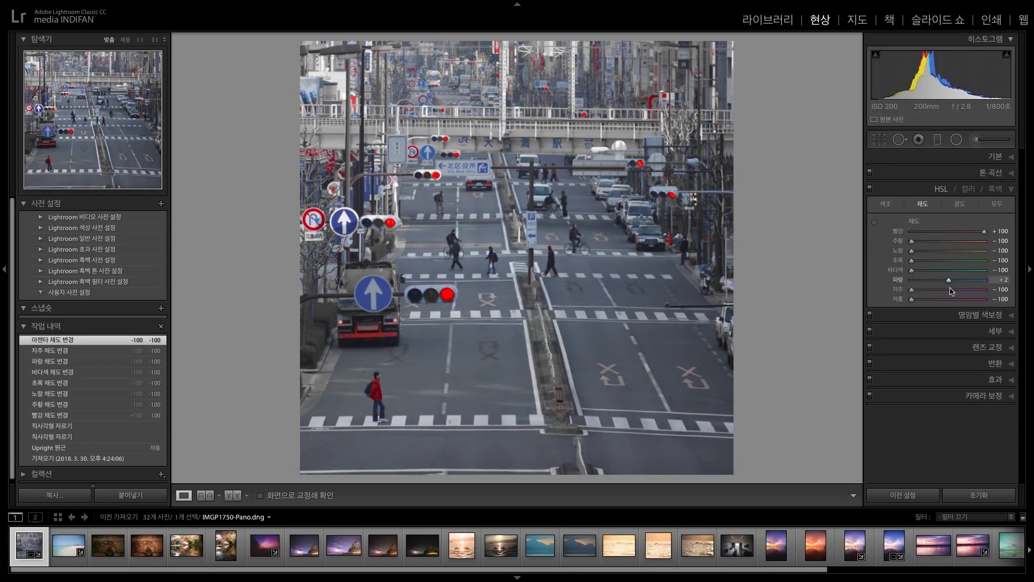
drag(949, 280, 832, 283)
drag(912, 250, 810, 264)
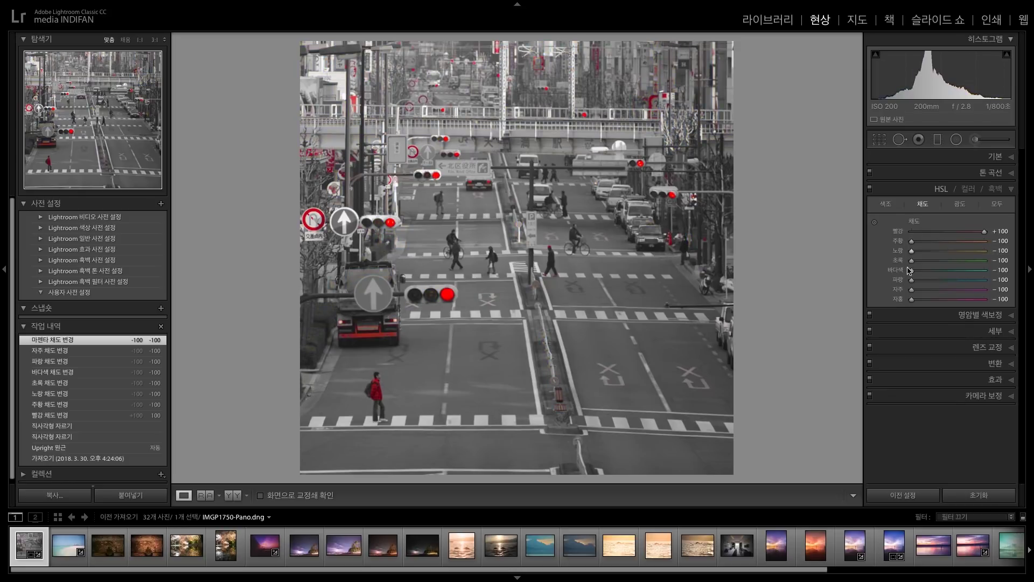
drag(912, 261, 826, 270)
drag(984, 232, 823, 267)
drag(915, 281, 997, 236)
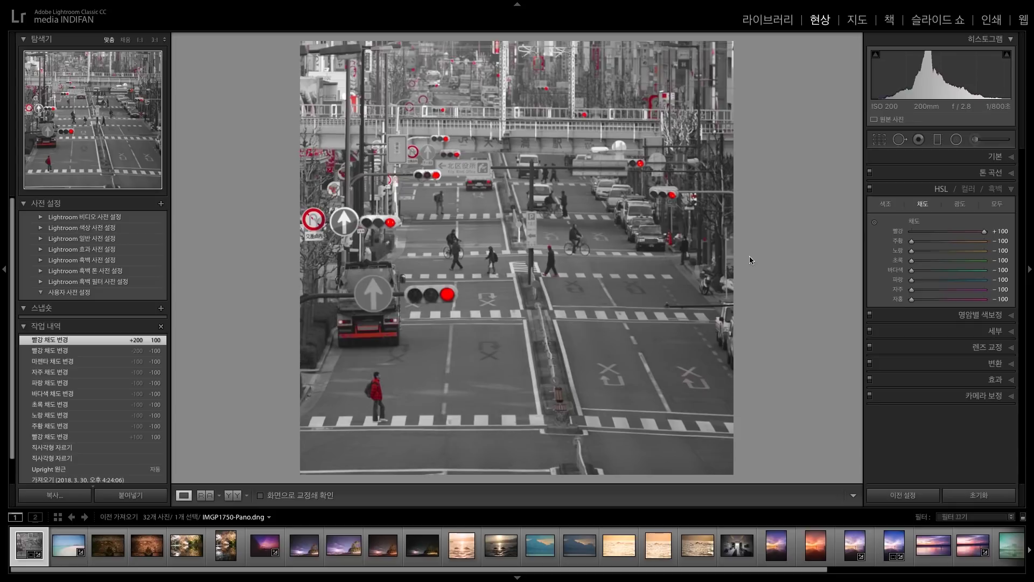
Set the street panorama's clarity to +23 and contrast to +8 in the basic adjustments.
click(1009, 189)
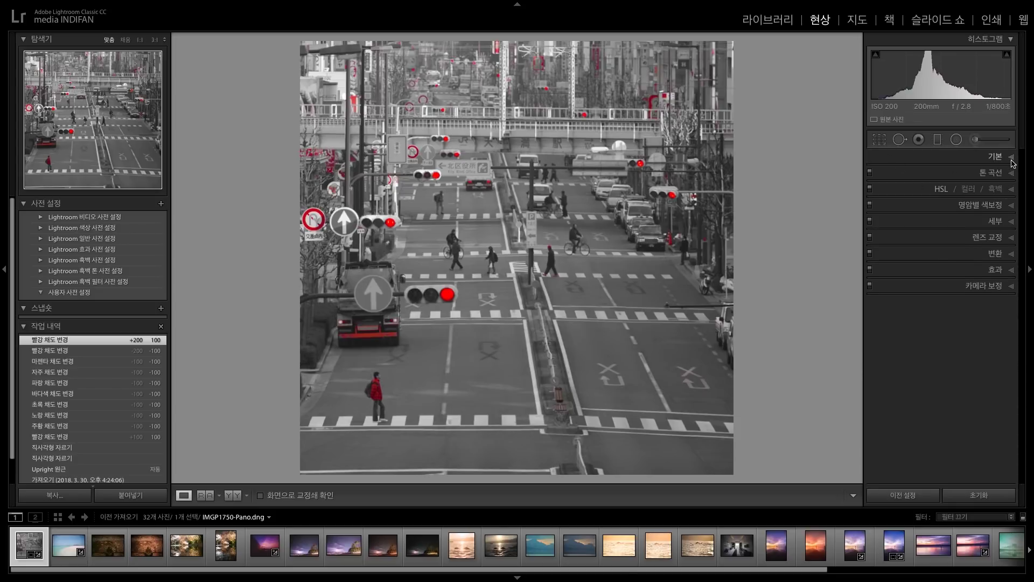
click(1011, 157)
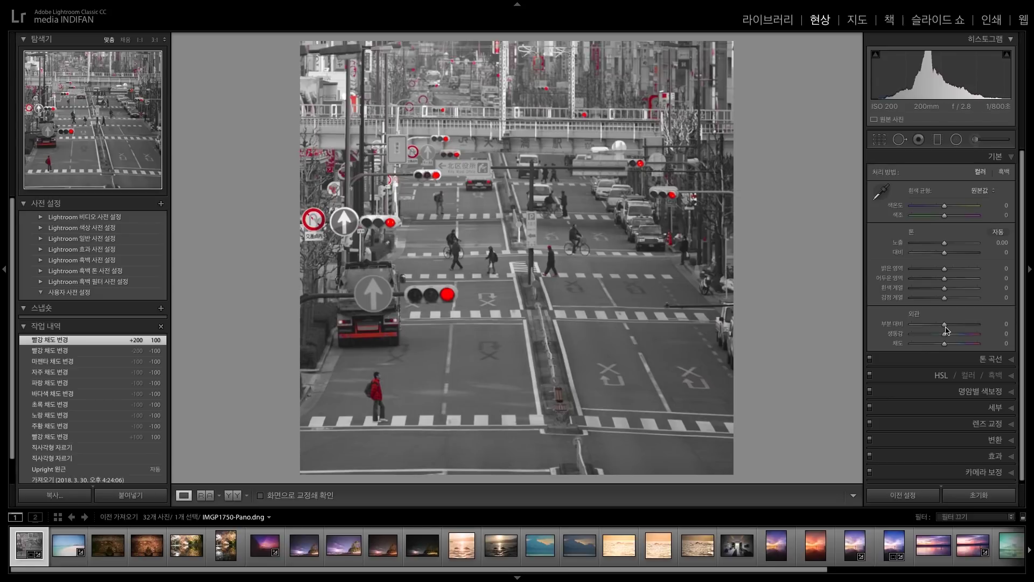
mouse_move(948, 328)
mouse_down()
mouse_move(998, 330)
mouse_move(956, 330)
mouse_up()
mouse_move(948, 255)
mouse_down()
mouse_move(959, 257)
mouse_move(950, 261)
mouse_up()
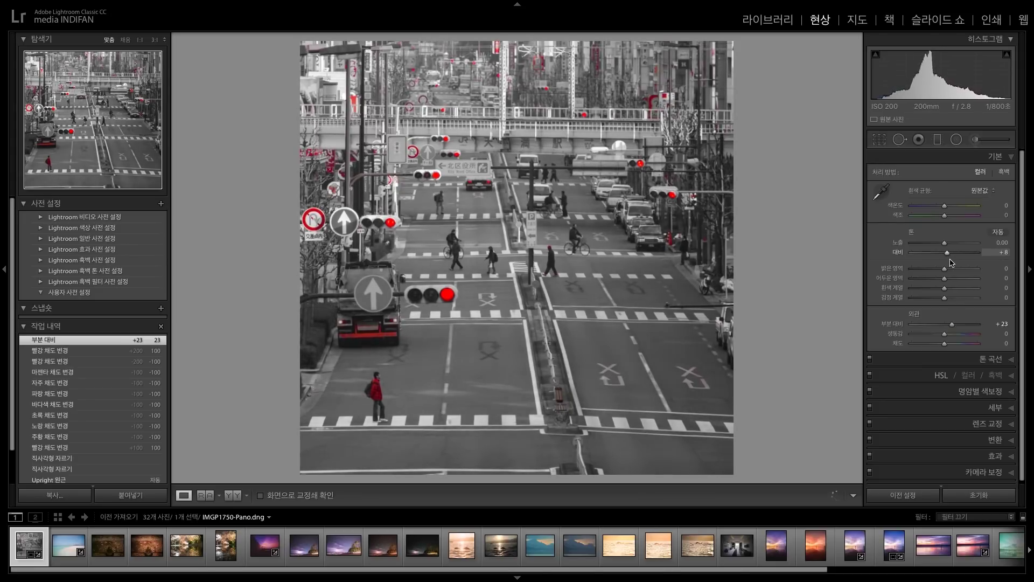
Shape the street panorama's RGB tone curve into an S with raised highlights and slightly lowered shadows.
click(992, 359)
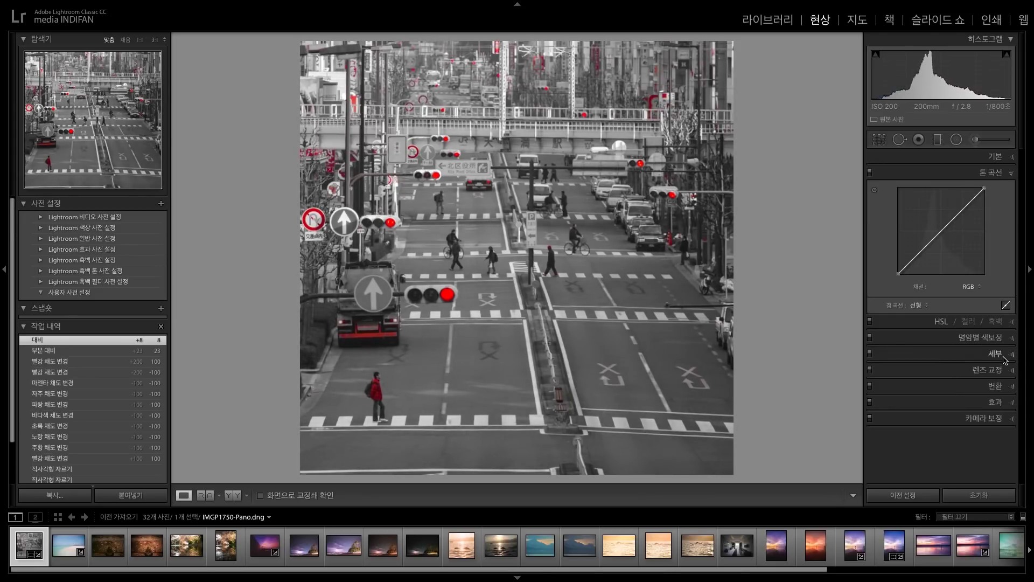
drag(961, 211, 956, 206)
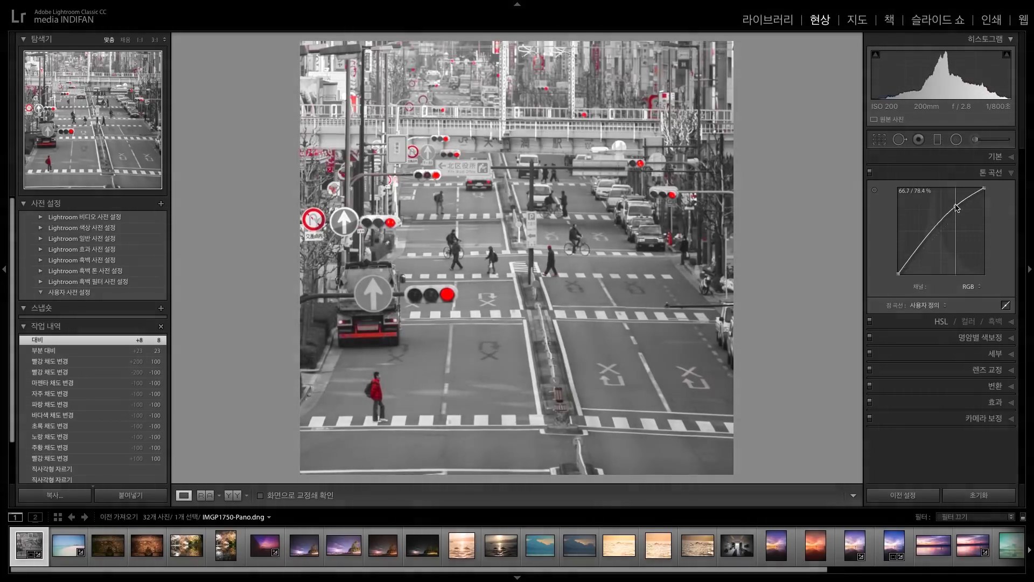
click(934, 240)
mouse_move(934, 241)
mouse_down()
mouse_move(932, 262)
mouse_move(919, 238)
mouse_move(932, 258)
mouse_move(930, 241)
mouse_up()
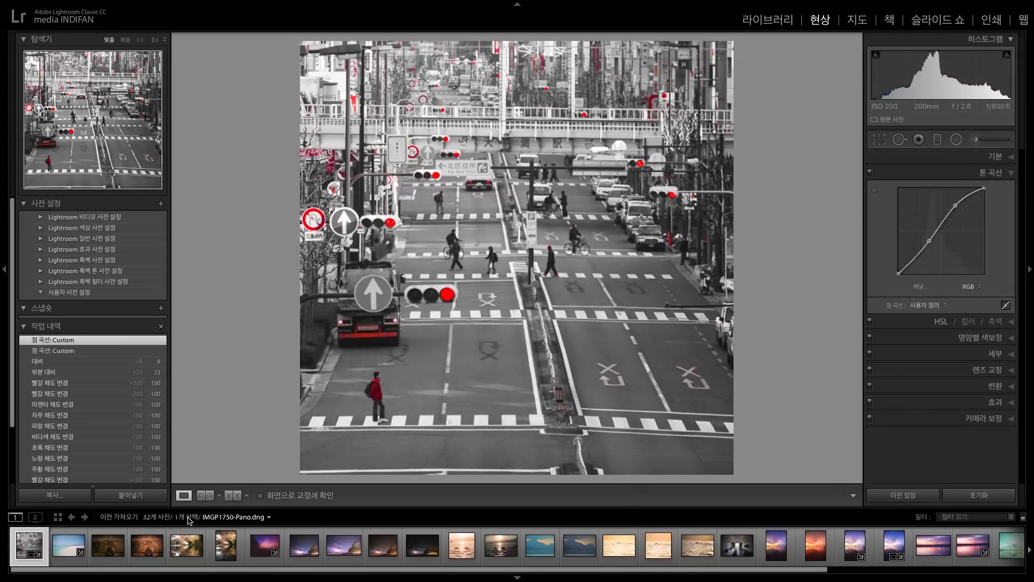
Compare the street panorama before and after editing, and view the edited version in the Library.
click(233, 495)
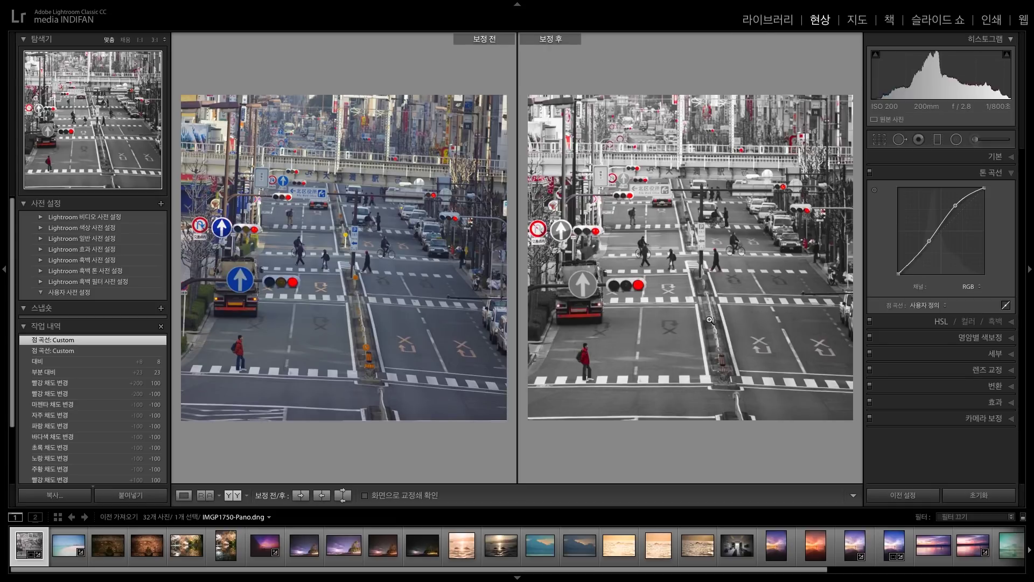
click(787, 20)
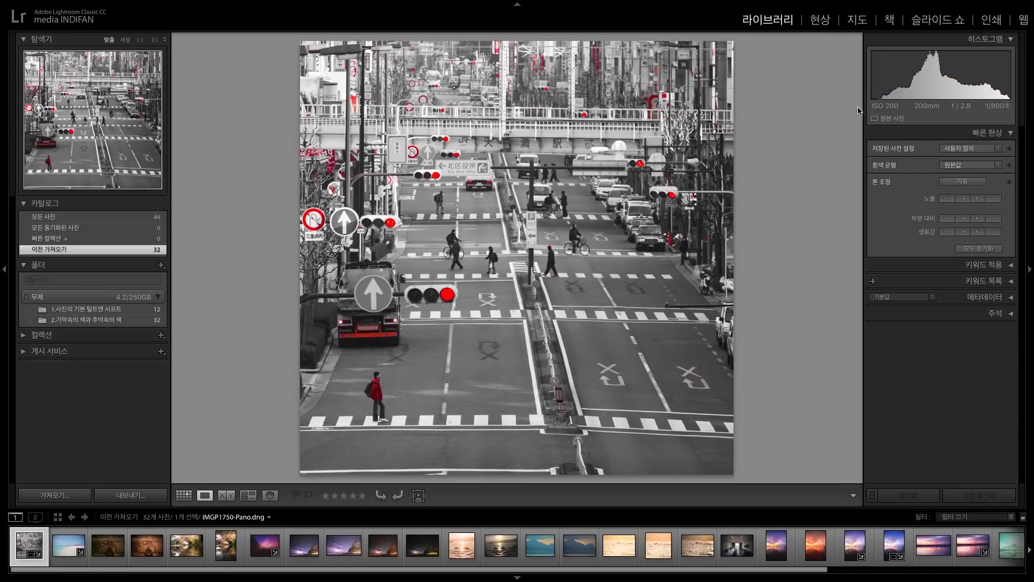
click(820, 19)
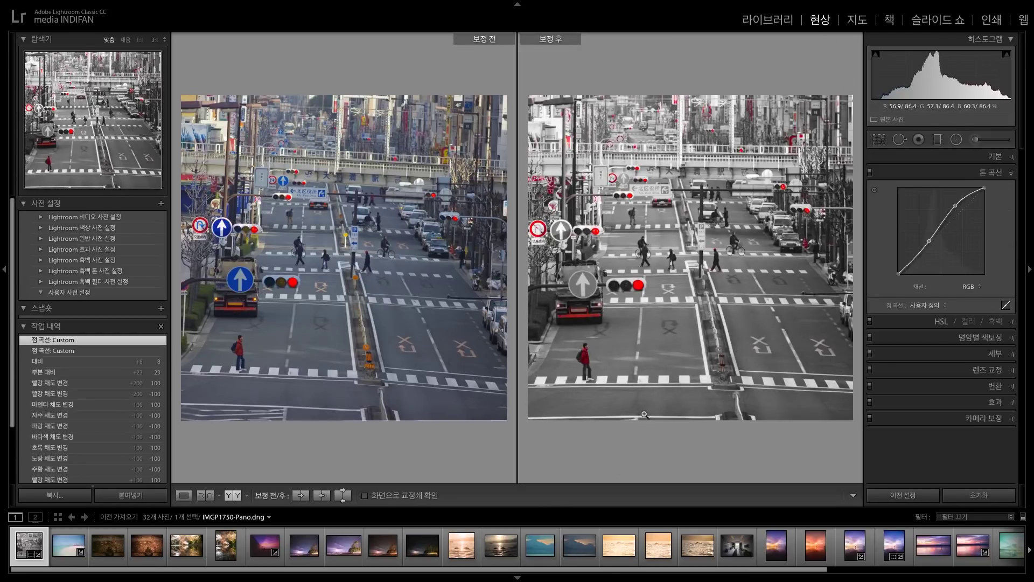
Tighten the street panorama's square crop to cut off the white line along the bottom edge.
key(r)
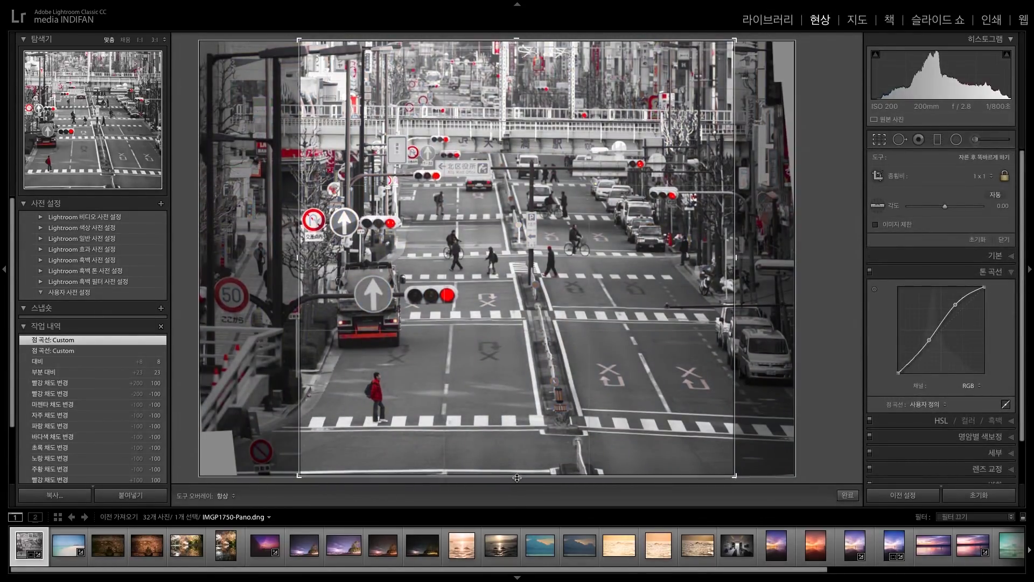
drag(517, 478, 517, 467)
key(Return)
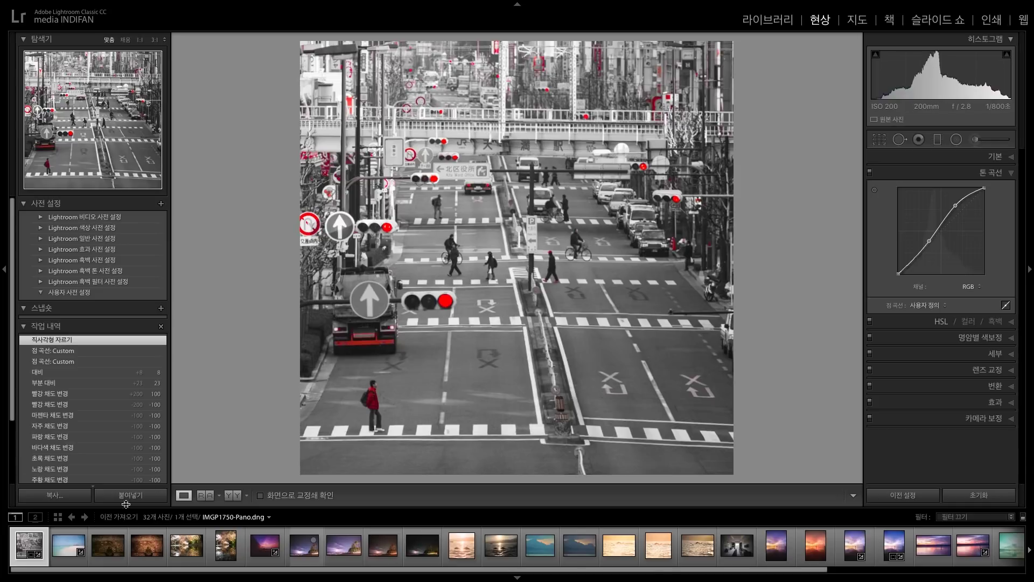
Open the cherry-blossom photo TLF_9121.CR2 and examine the green-lit trees and shrubs at full size.
click(183, 548)
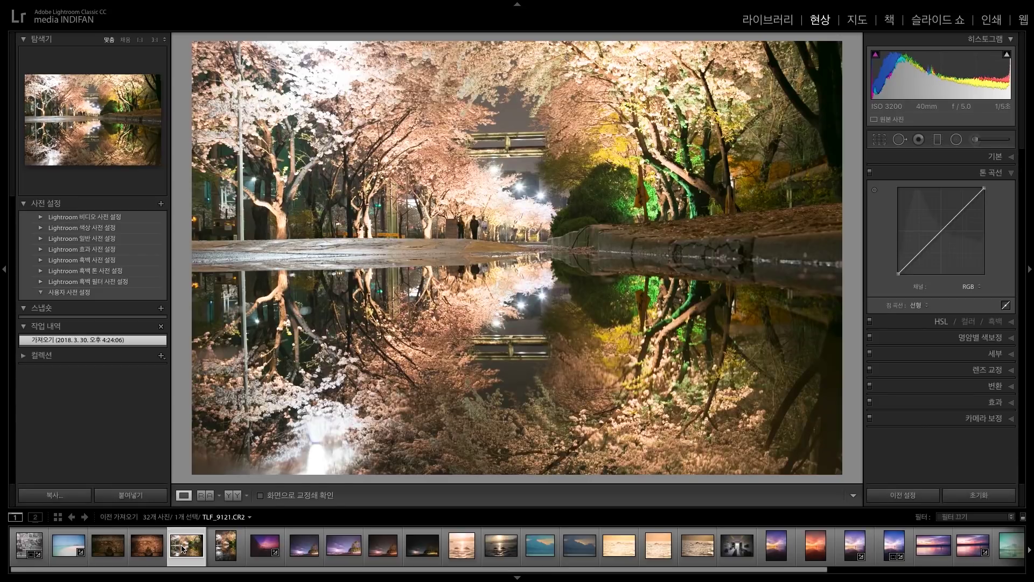
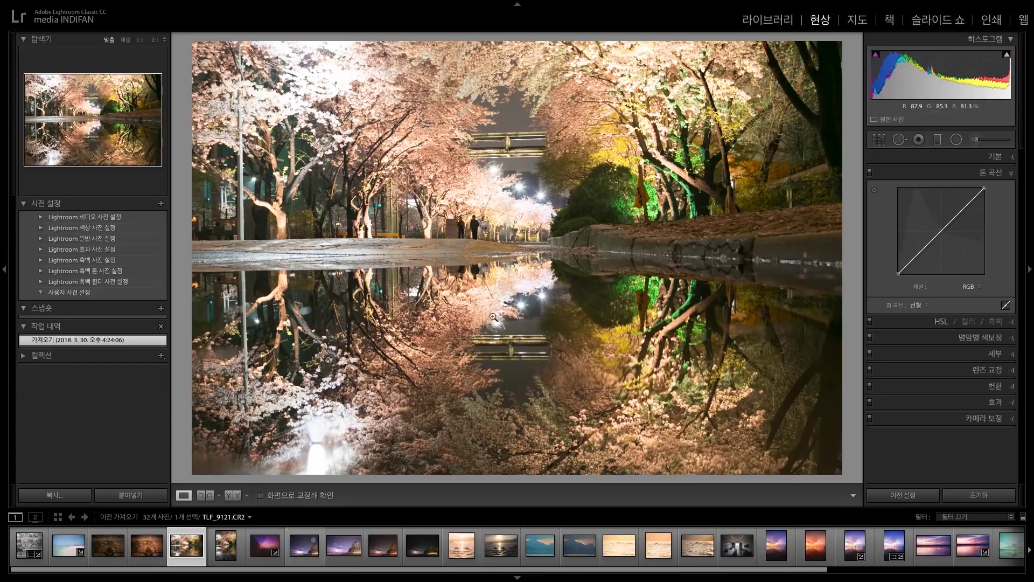
click(655, 159)
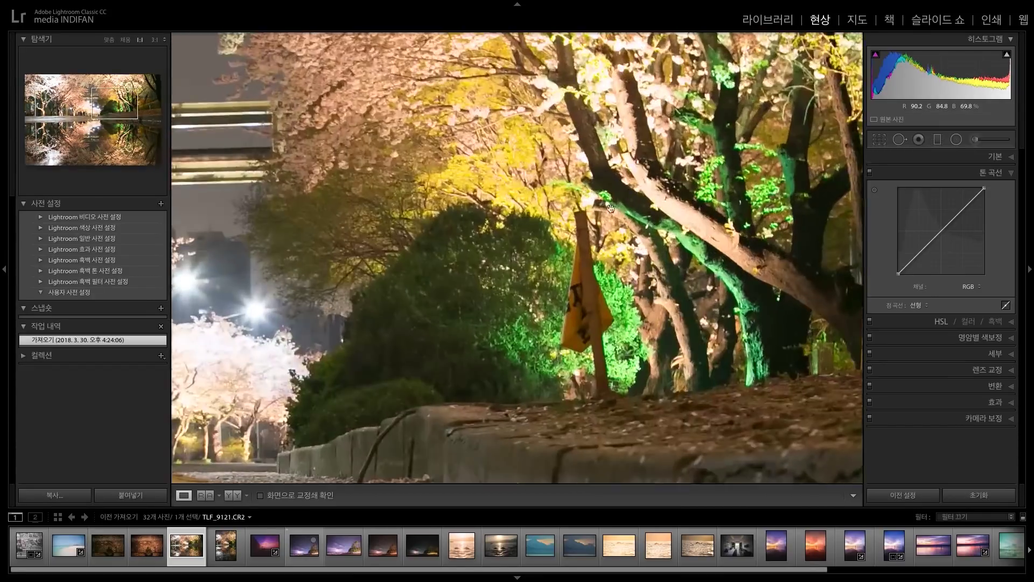
drag(611, 208, 519, 235)
drag(514, 188, 529, 261)
click(594, 278)
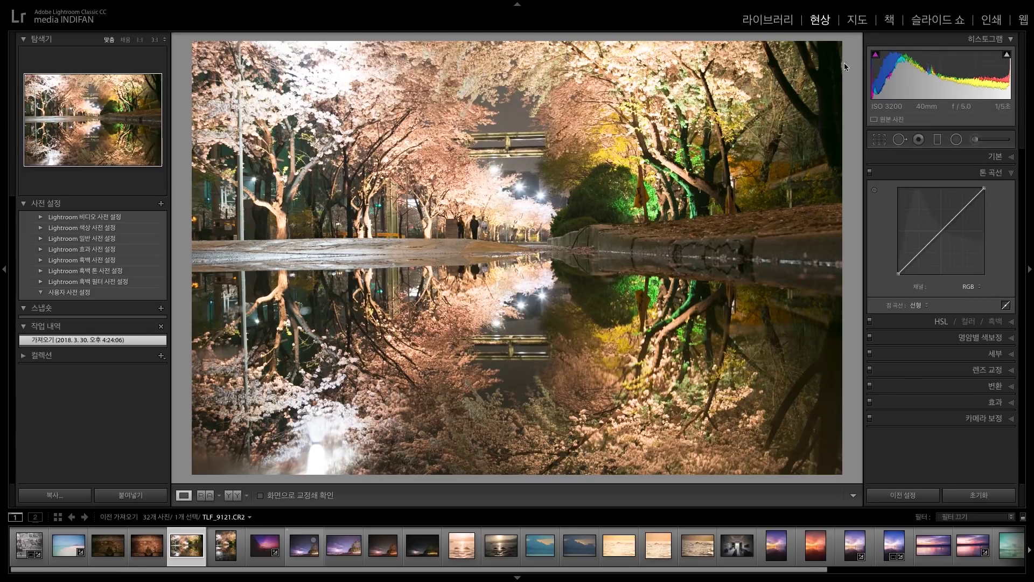
Try highlights and whites -100, shadows, blacks and clarity +100, and exposure -0.55 on the cherry-blossom photo, and revert to the highlights-only history state.
click(944, 157)
drag(942, 270, 872, 272)
drag(945, 287, 985, 289)
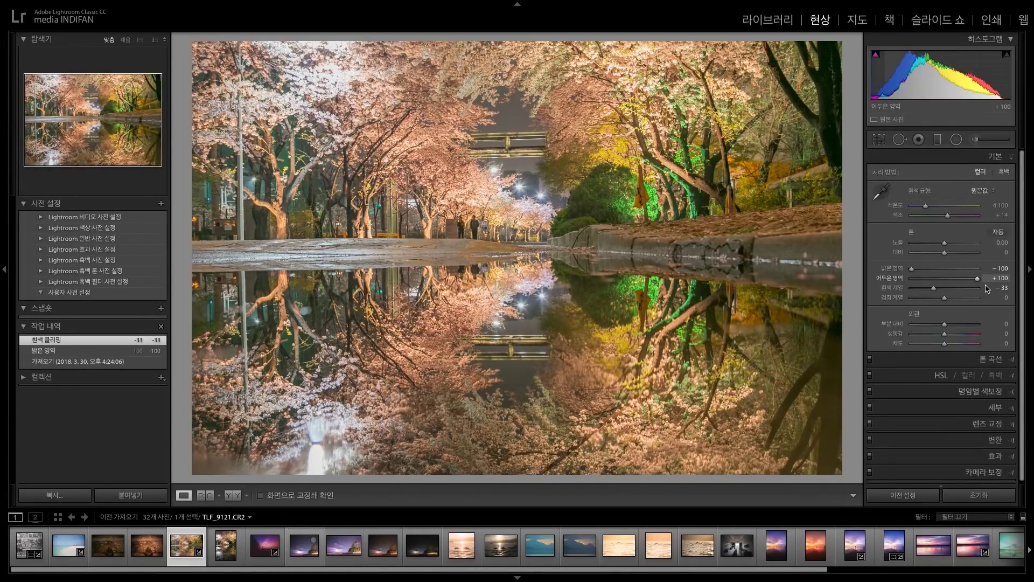
drag(987, 289, 987, 289)
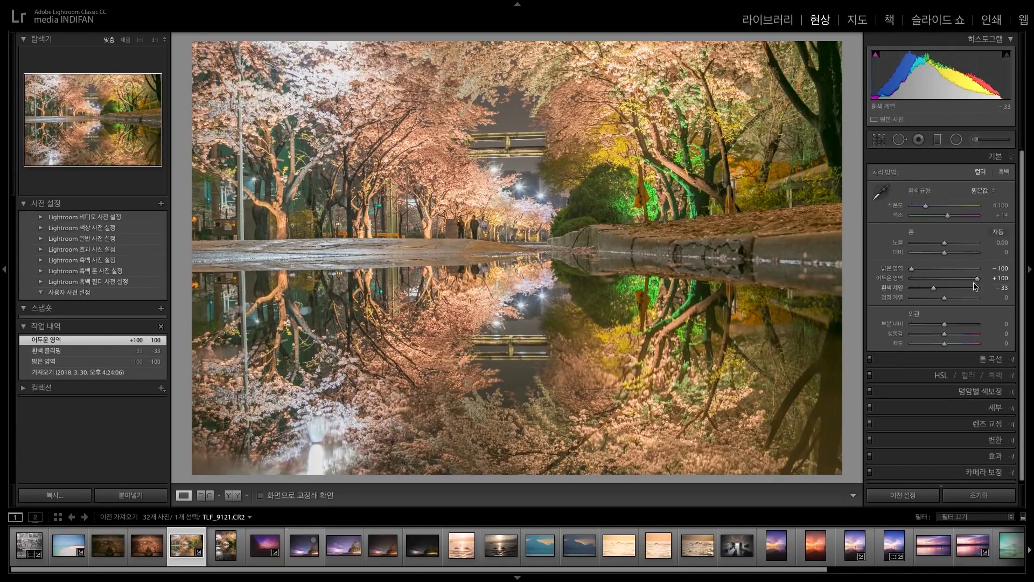
drag(933, 289, 991, 304)
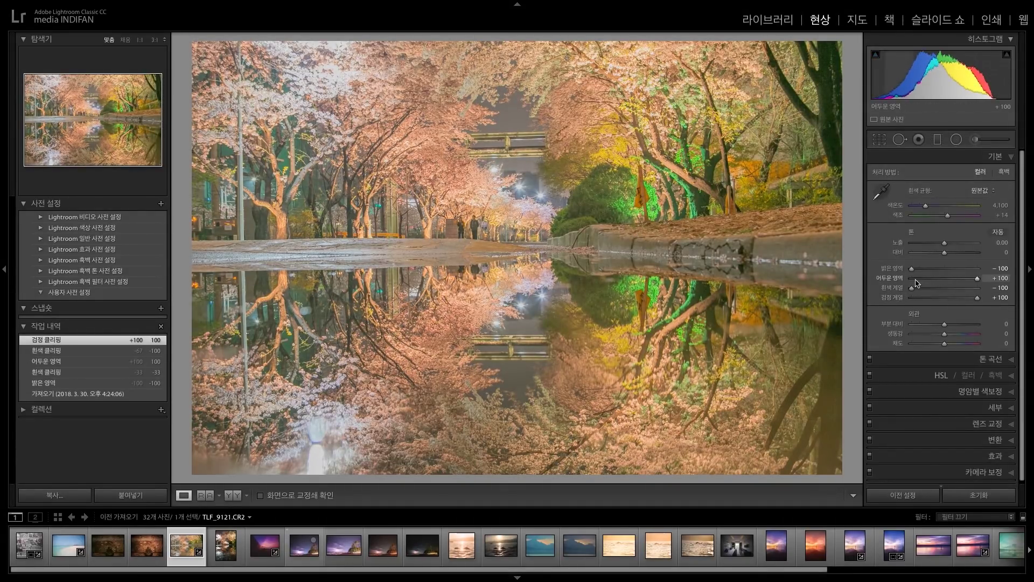
drag(947, 246, 942, 247)
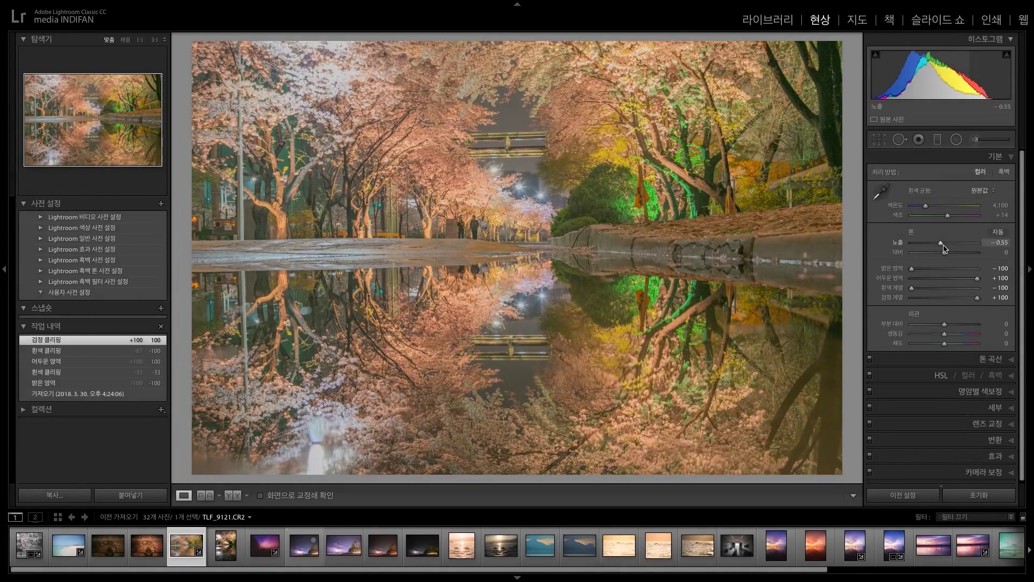
drag(944, 325, 998, 331)
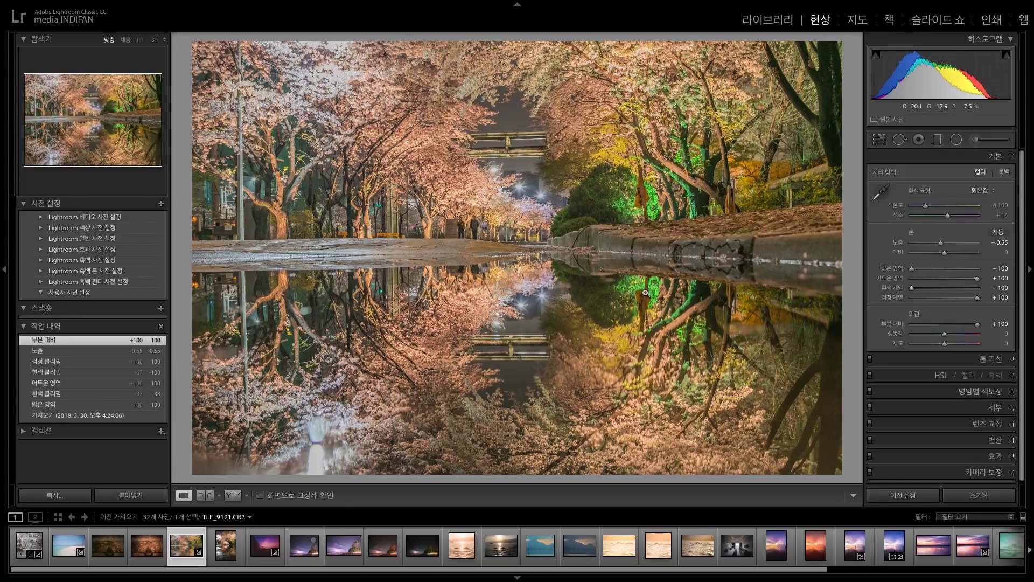
click(97, 395)
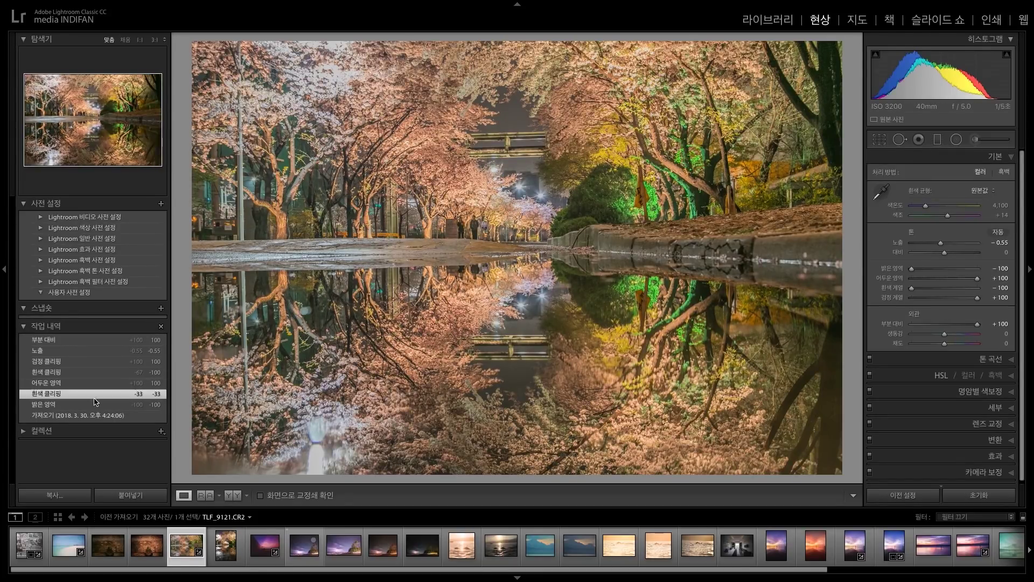
click(97, 405)
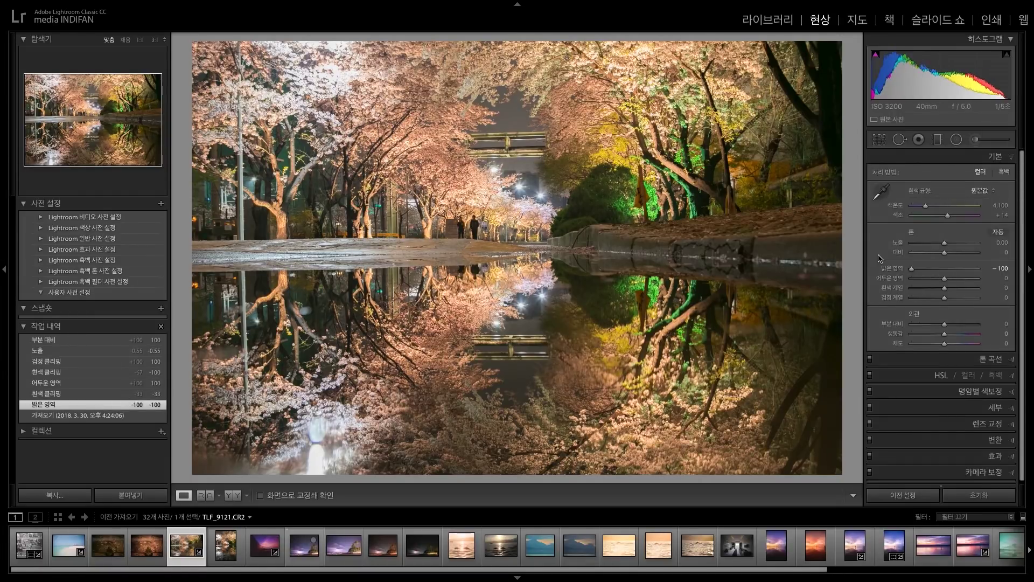
Set the cherry-blossom photo's highlights to -100, shadows to +56, whites to -40 and blacks to +40.
drag(912, 264, 958, 303)
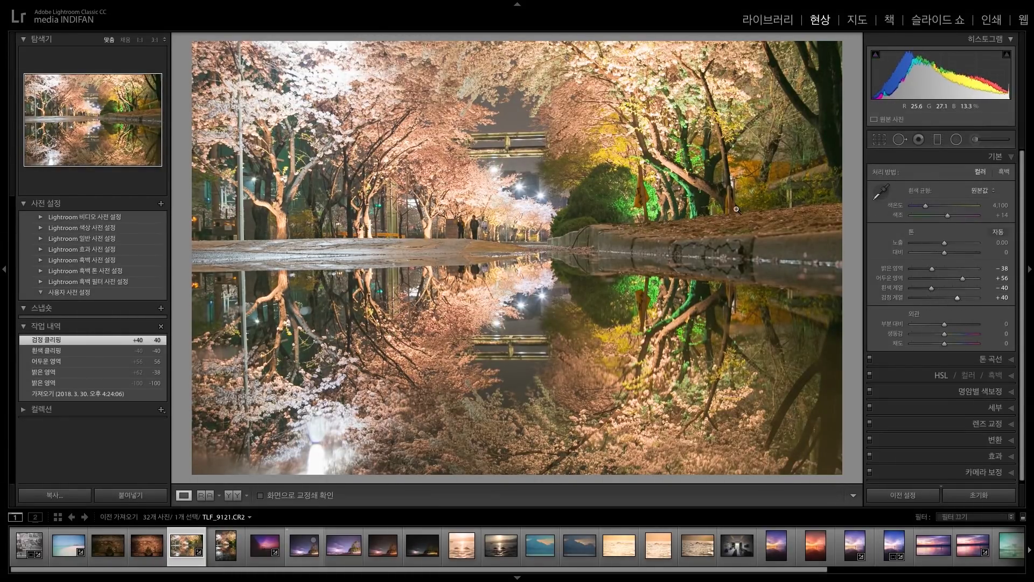
drag(932, 268, 911, 269)
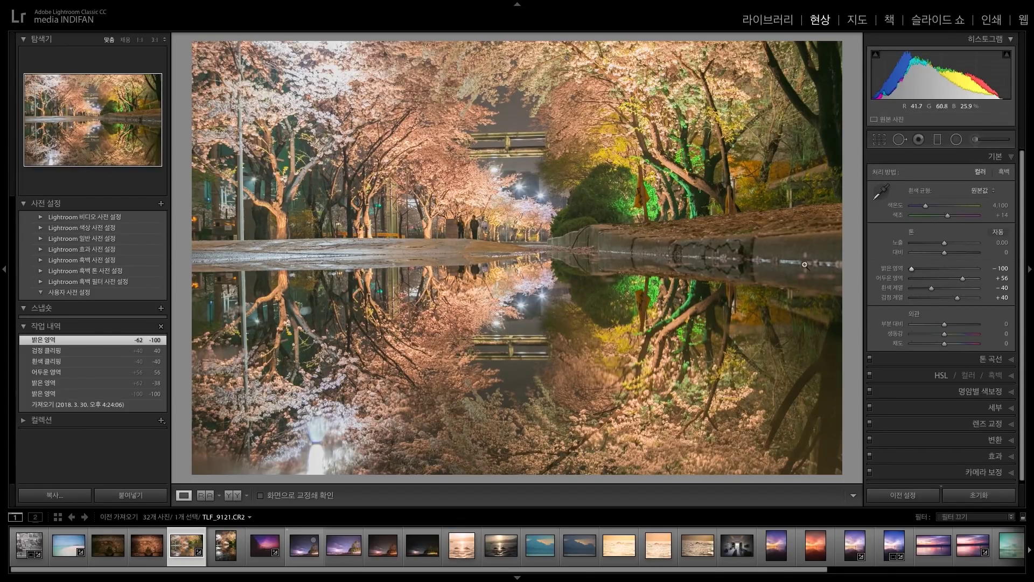
Shift the cherry-blossom photo's HSL hues: red +3, orange -38, yellow -47, green -100, purple -2 and magenta -16.
click(1014, 378)
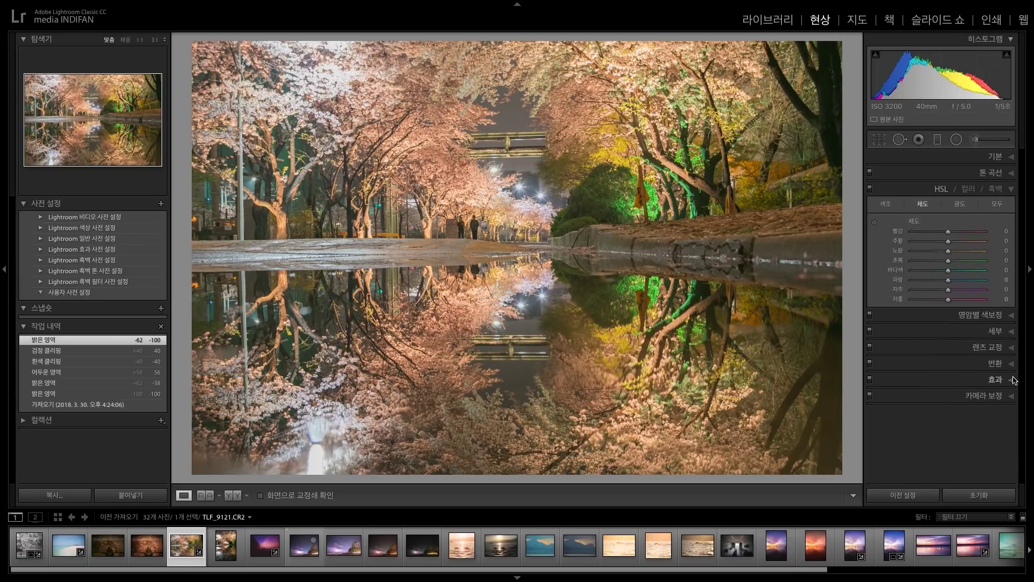
click(887, 205)
mouse_move(948, 232)
mouse_down()
mouse_move(913, 233)
mouse_move(964, 238)
mouse_up()
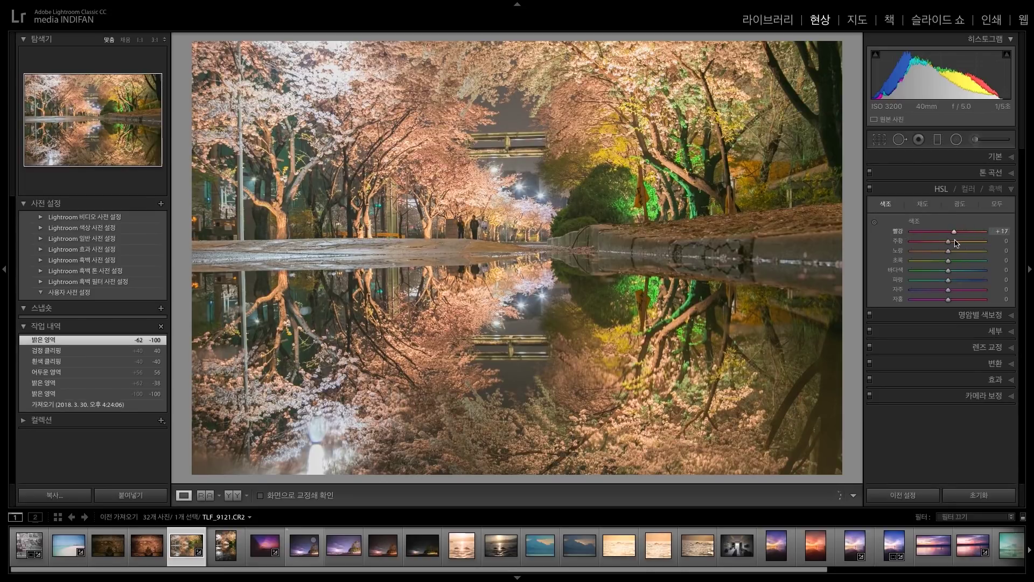
drag(949, 242, 933, 261)
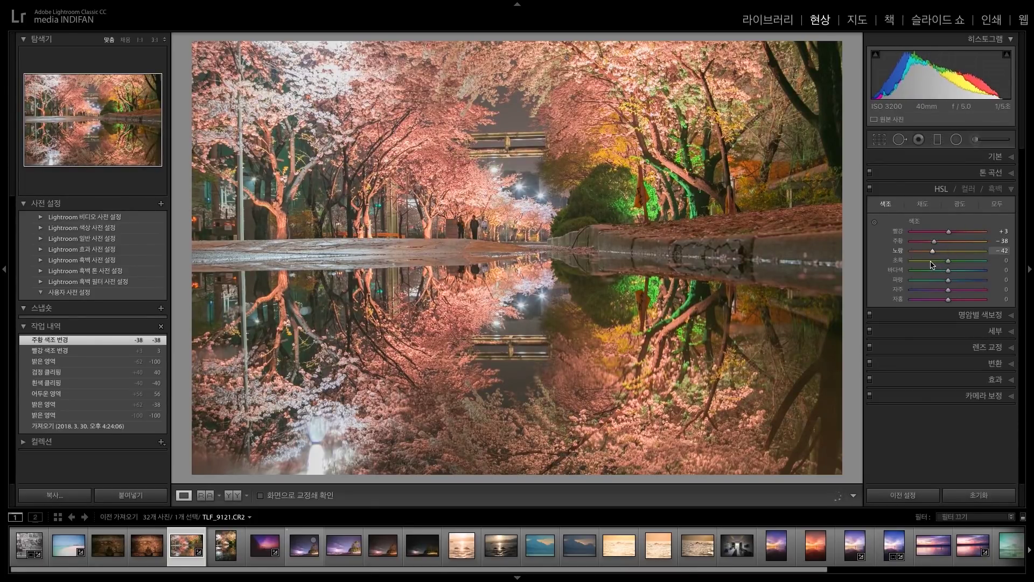
drag(930, 264, 908, 264)
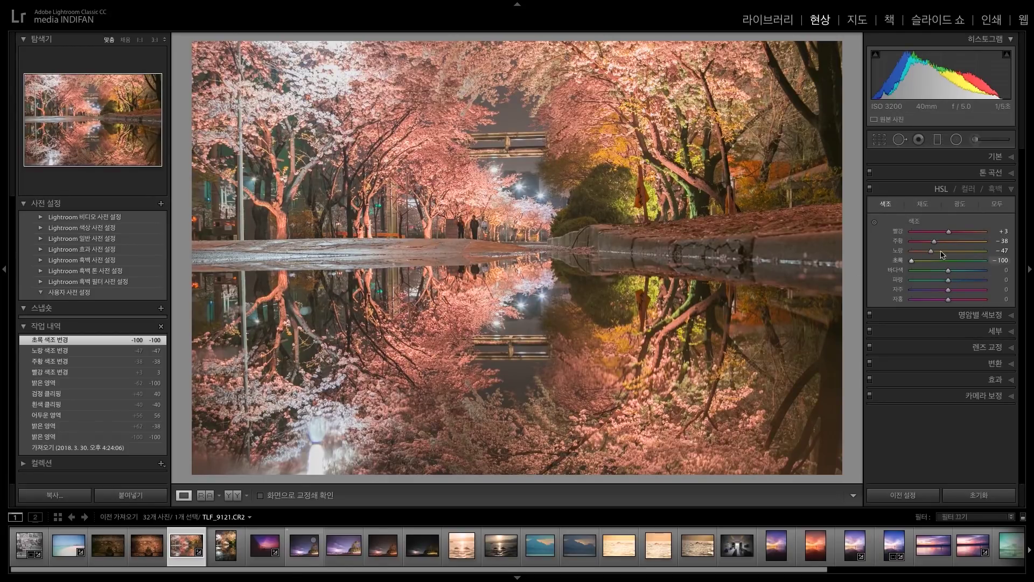
mouse_move(940, 294)
mouse_down()
mouse_move(923, 295)
mouse_move(959, 299)
mouse_move(932, 300)
mouse_move(943, 304)
mouse_up()
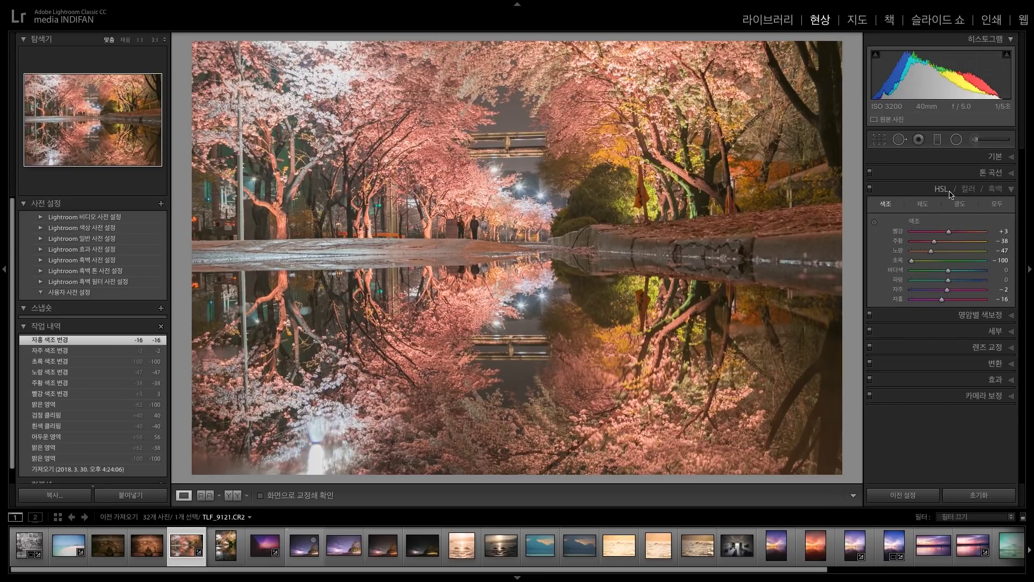
Crop the cherry-blossom photo to a 1 x 1 ratio, shifting the image slightly sideways within the frame.
click(980, 163)
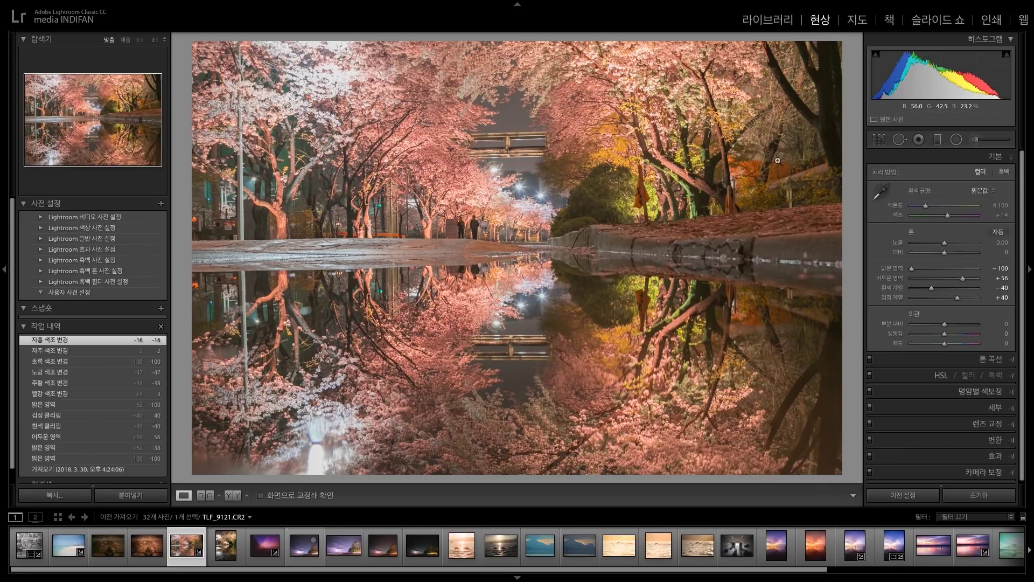
click(879, 139)
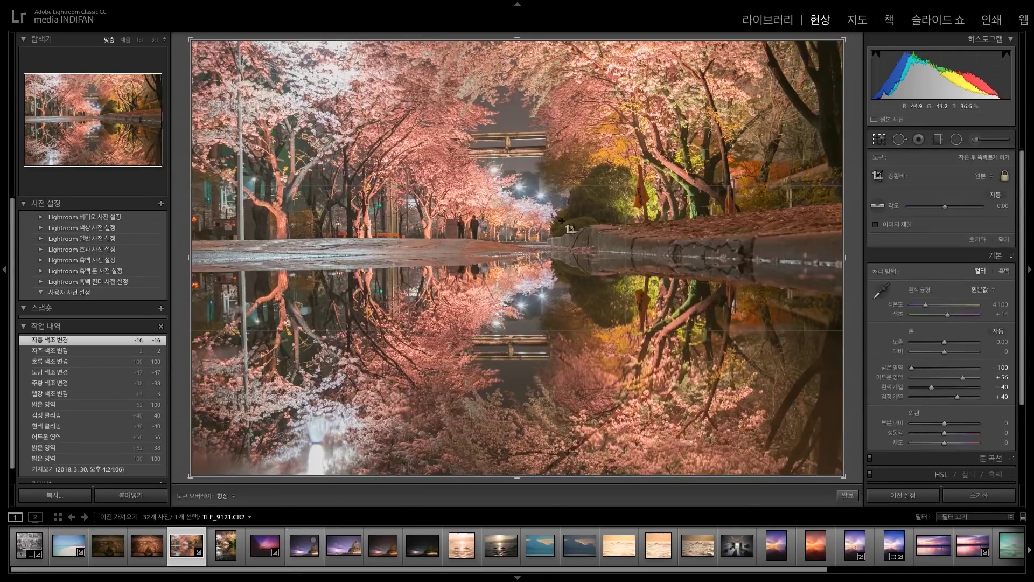
click(982, 175)
click(720, 217)
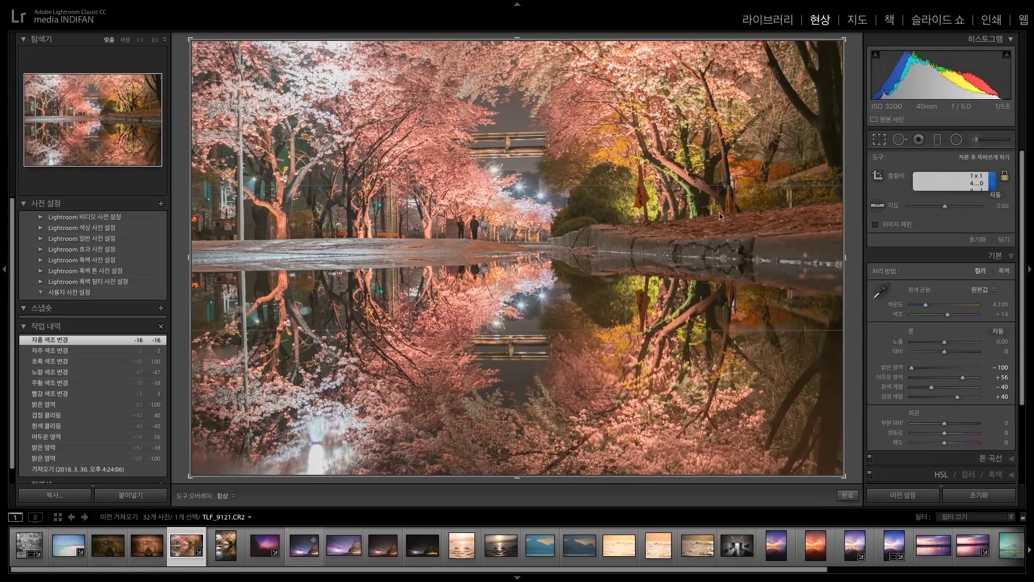
drag(465, 238, 484, 239)
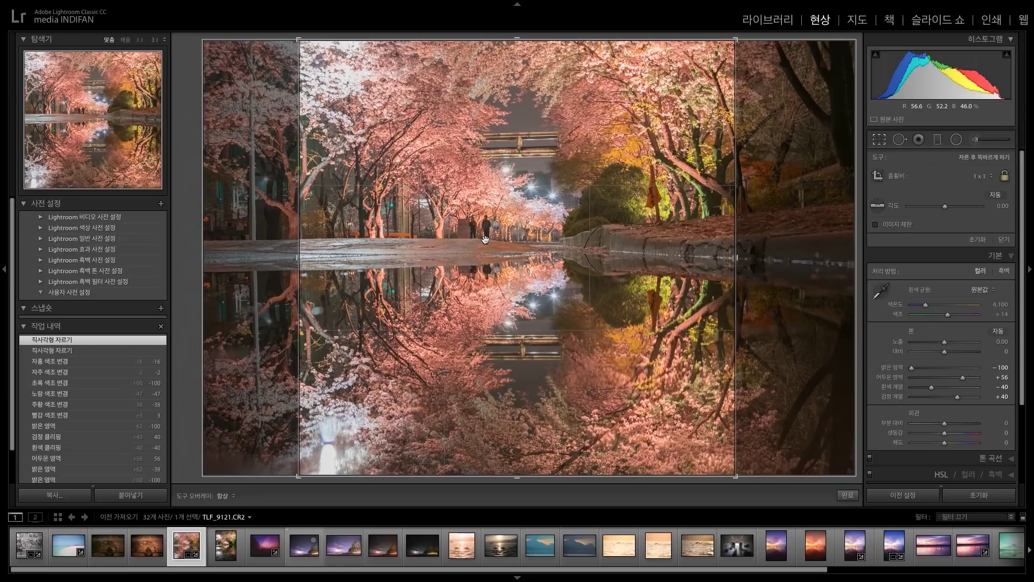
key(Return)
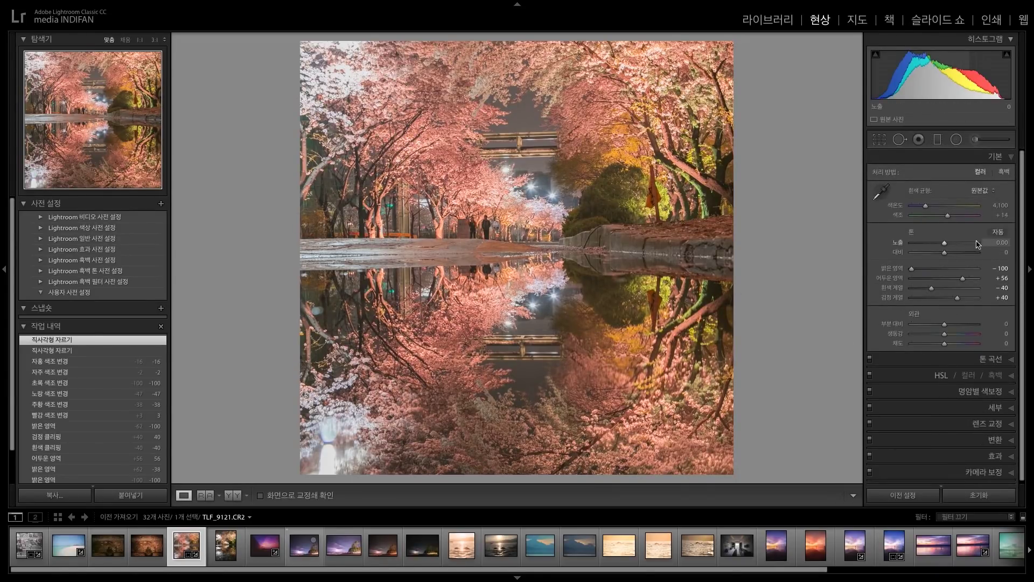
Set the square cherry-blossom photo's exposure to +0.36.
click(997, 243)
text(0.36)
key(Return)
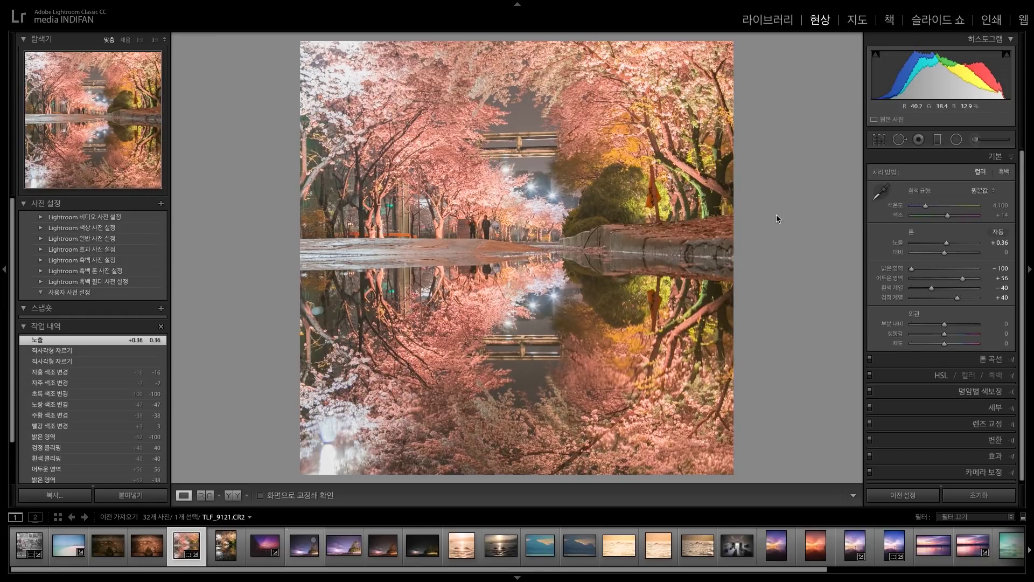
Prepare an adjustment brush with tint 0, exposure 0, highlights -51 and size 21.
click(984, 144)
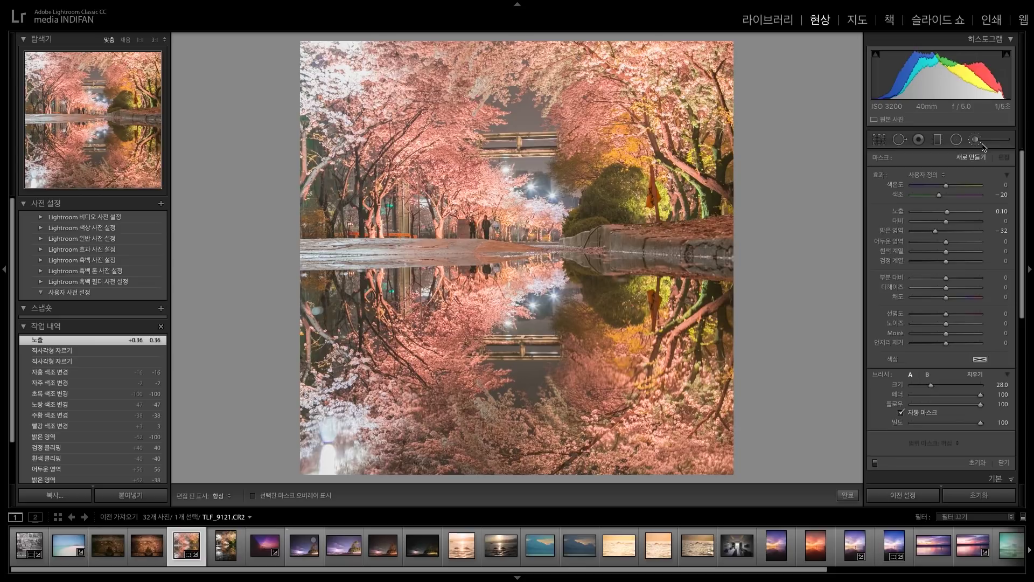
click(1002, 195)
text(0)
key(Tab)
text(0)
drag(937, 233, 932, 237)
scroll(351, 100, down, 4)
key(h)
scroll(345, 78, up, 4)
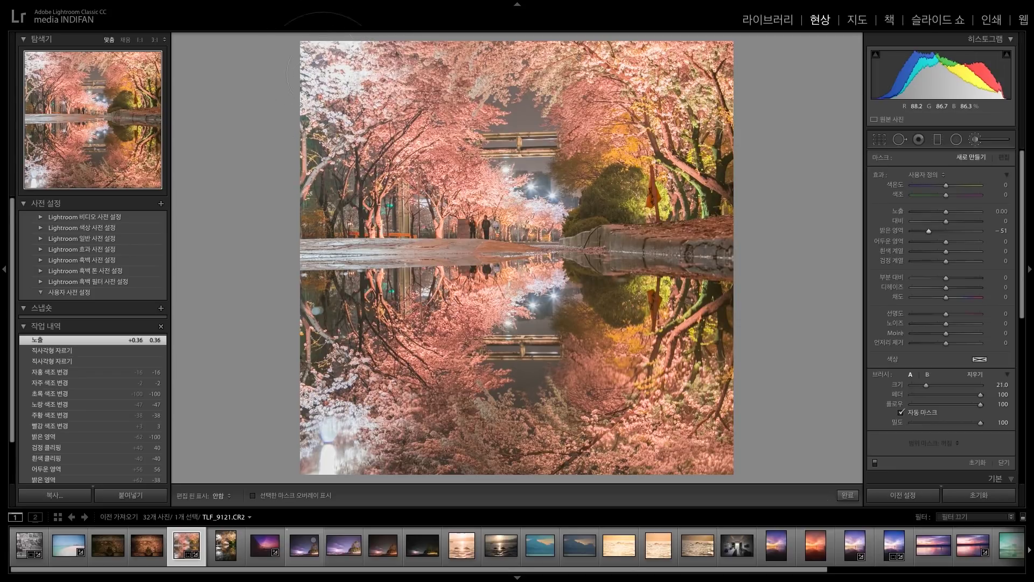
Brush over the white blossoms in the photo's upper-left corner and set the mask's highlights to -96 and exposure to -0.80.
click(345, 87)
click(350, 86)
drag(920, 237, 918, 236)
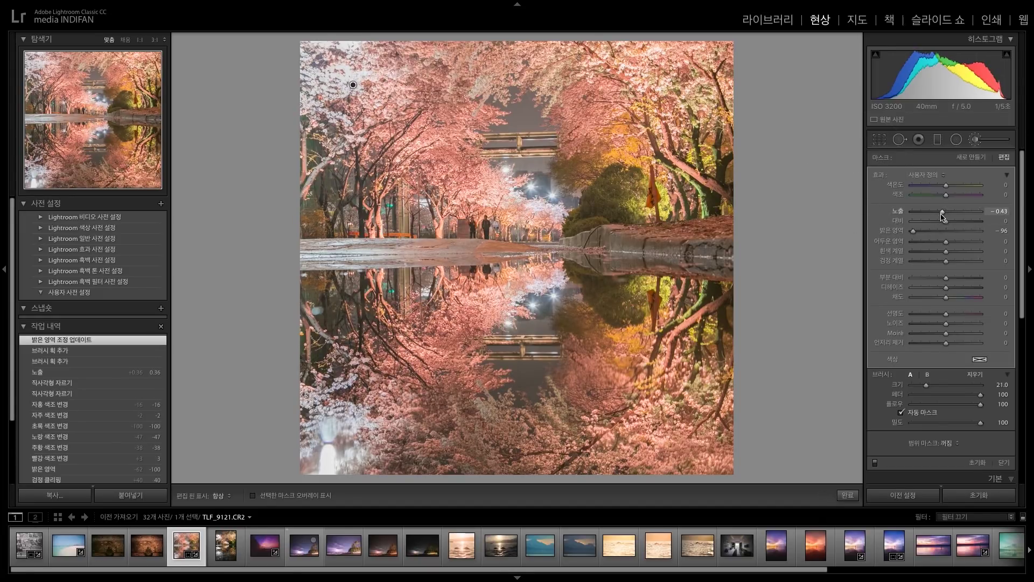
drag(939, 218, 936, 218)
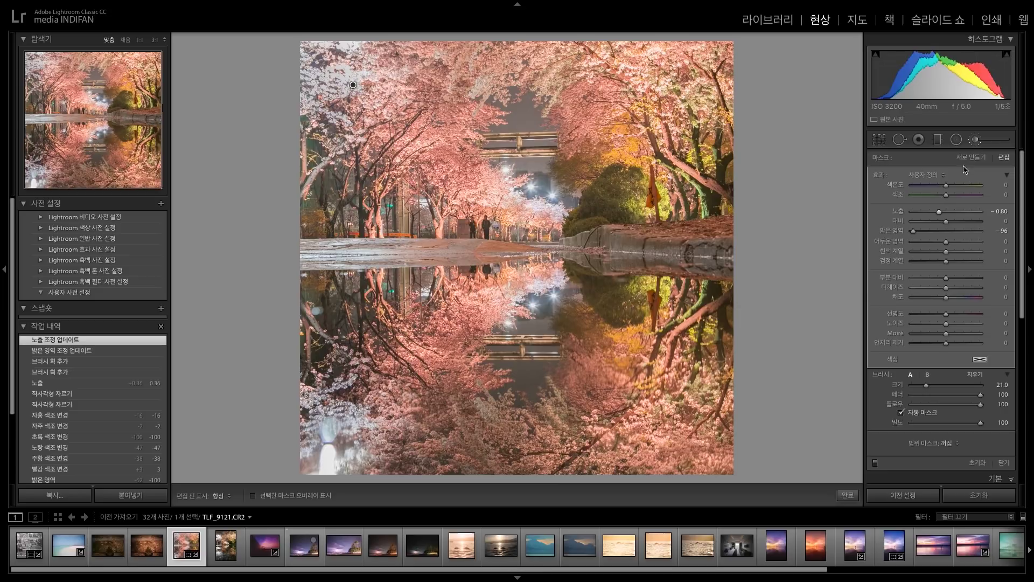
key(k)
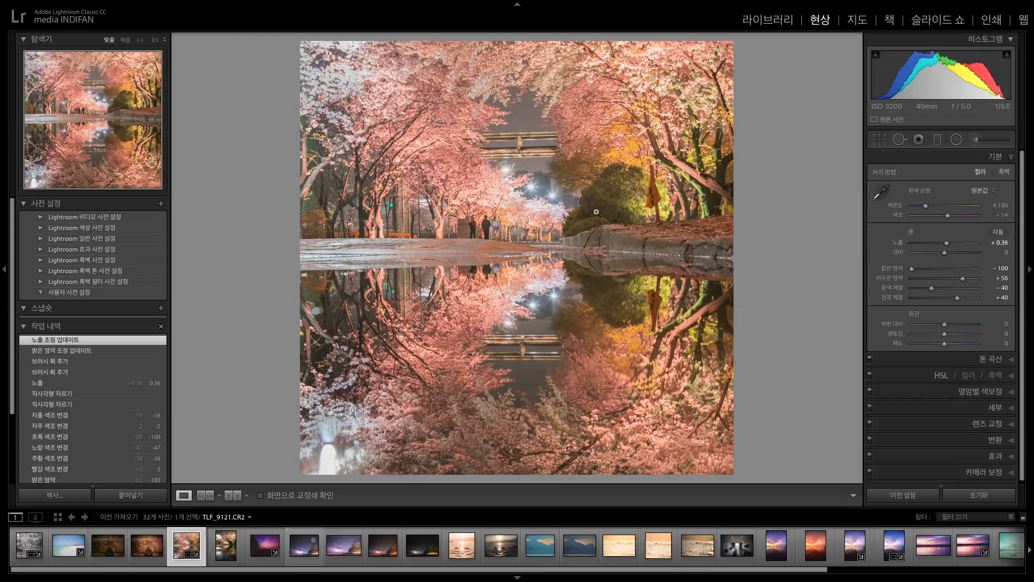
Tighten the square crop from the photo's left edge and compare the before and after versions side by side.
click(878, 139)
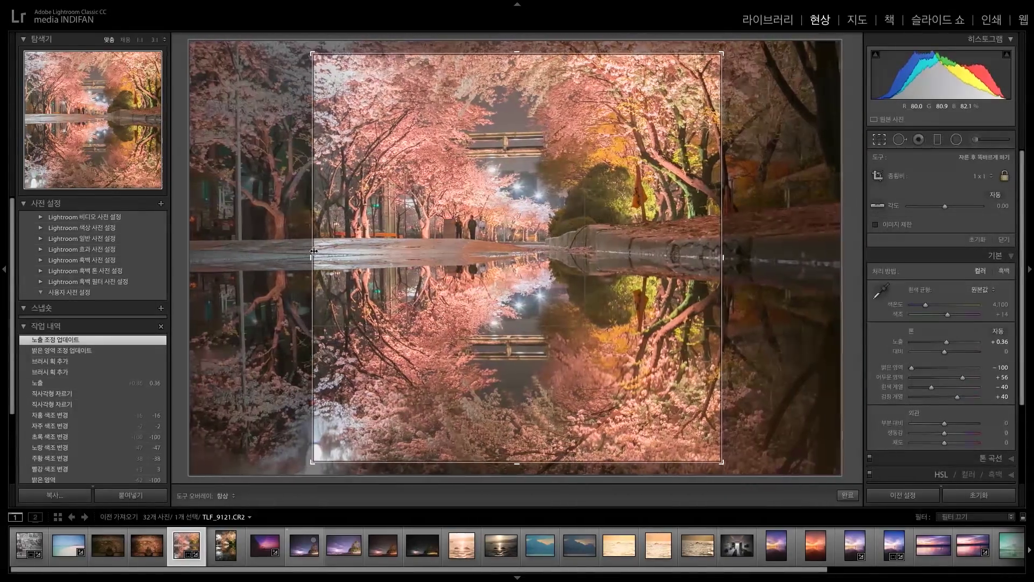
drag(313, 250, 323, 252)
key(Return)
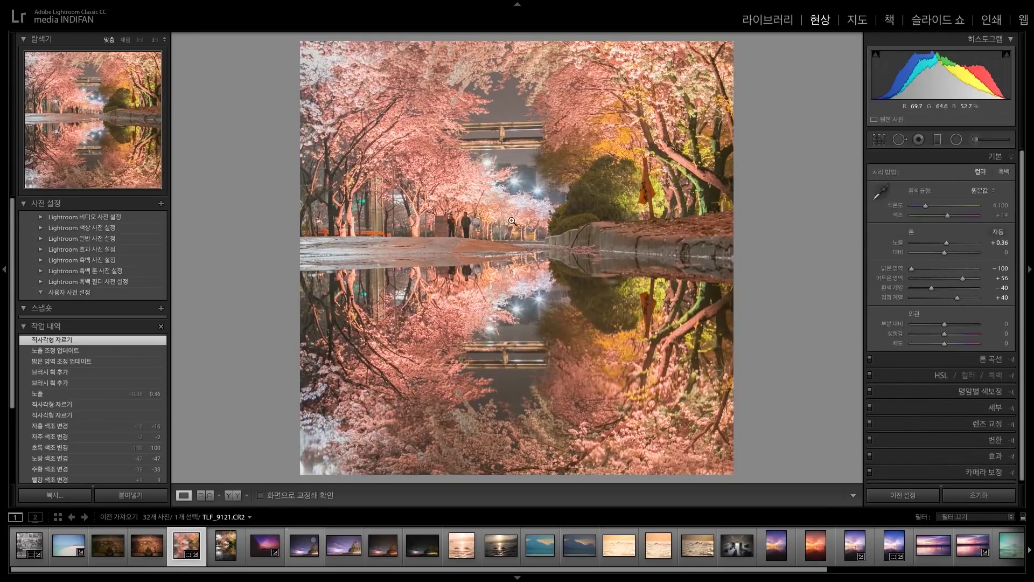
click(241, 501)
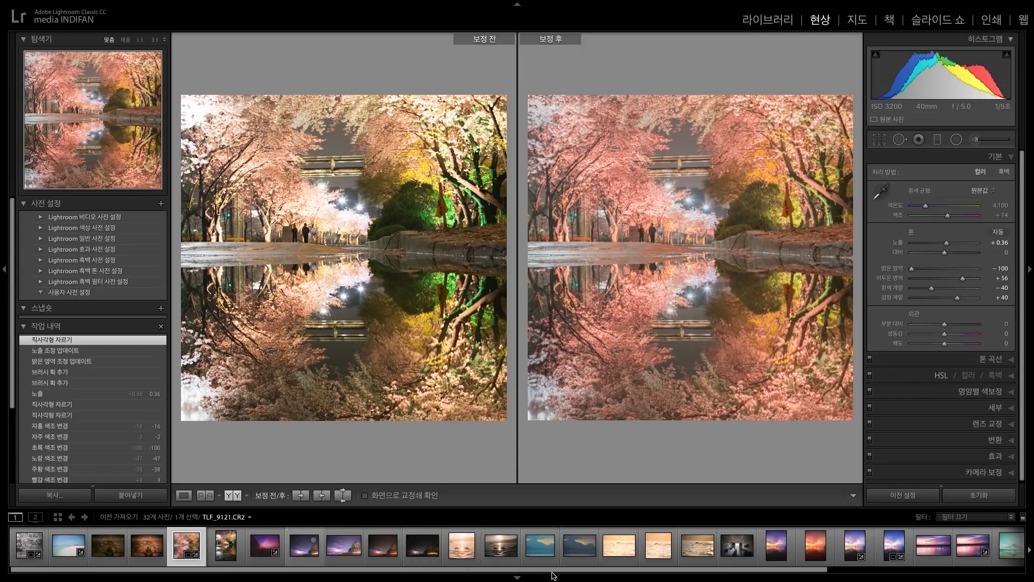
drag(557, 571, 573, 484)
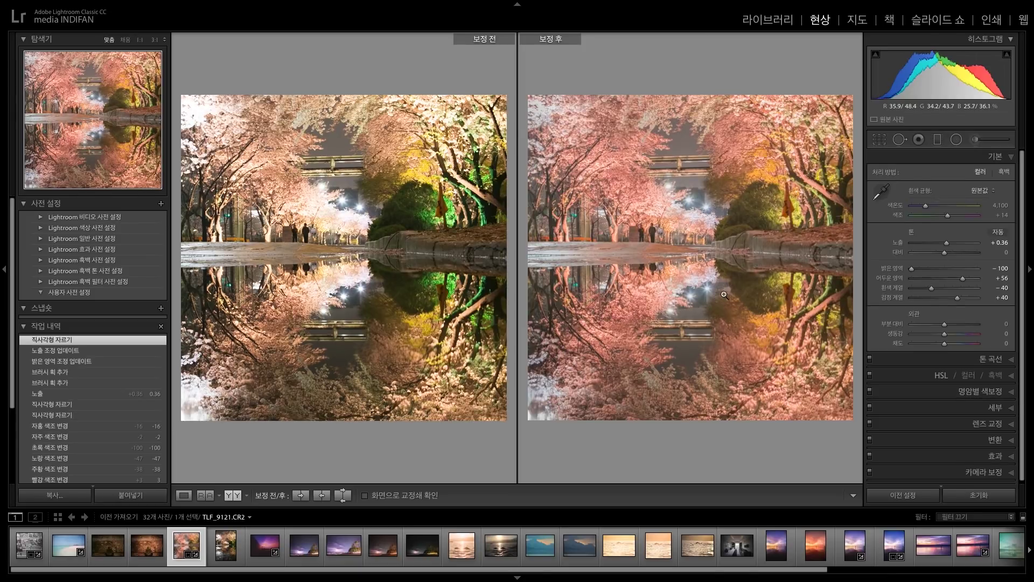
Import all photos from the third lesson folder, 3.빈티지 필름톤과 나만의 인스타그램 필터, into the catalog.
click(770, 22)
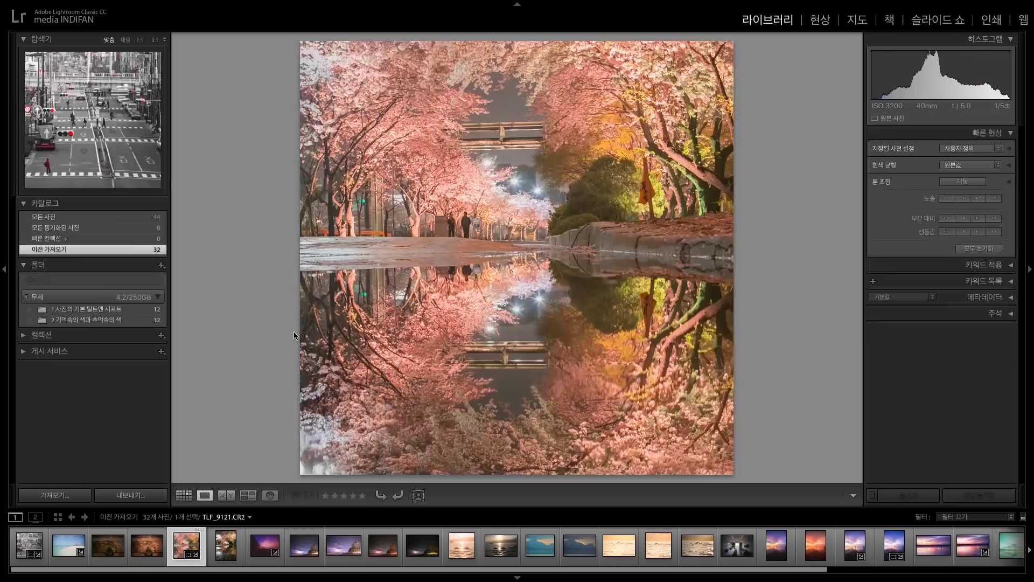
click(55, 496)
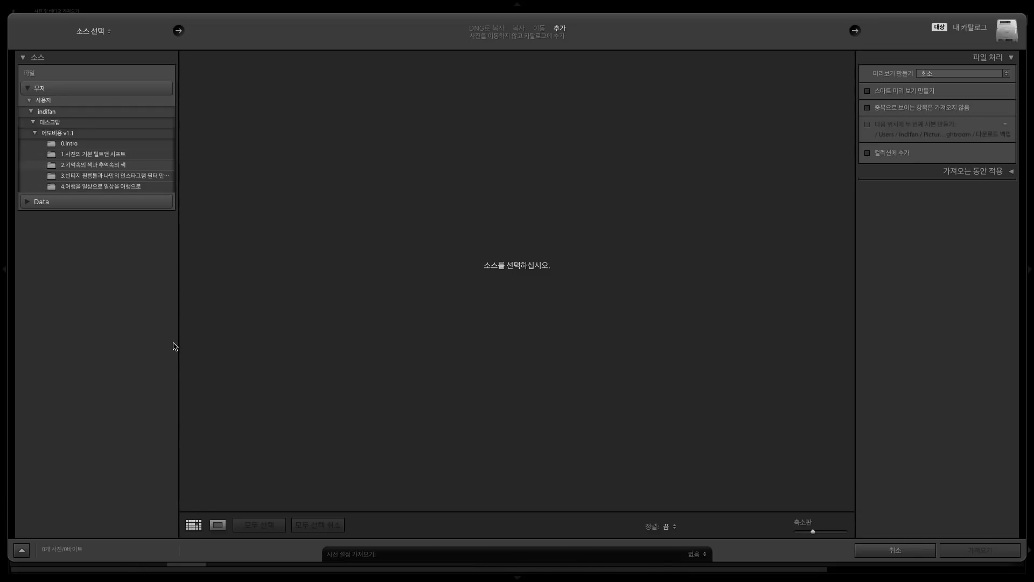
click(111, 176)
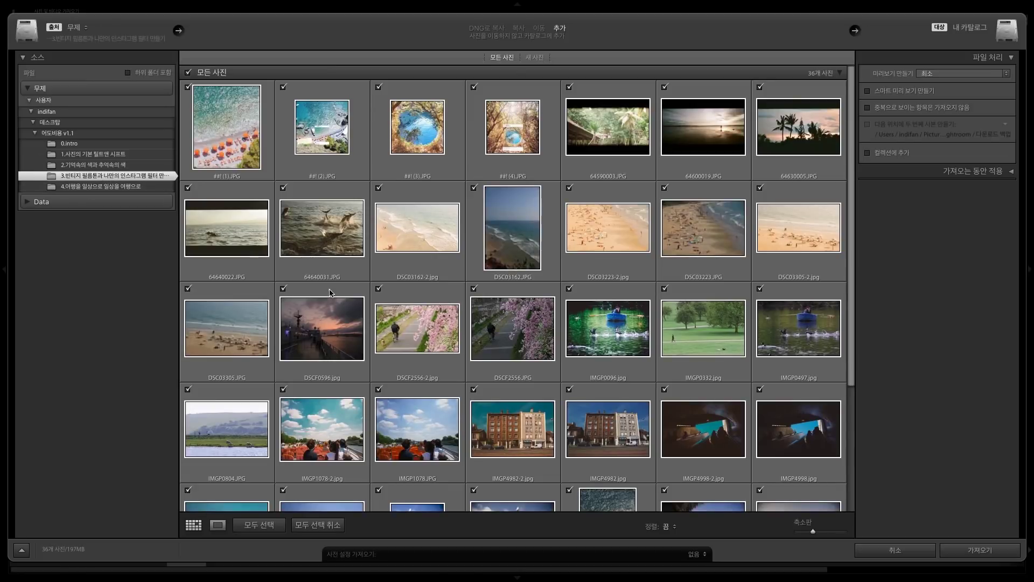
click(993, 553)
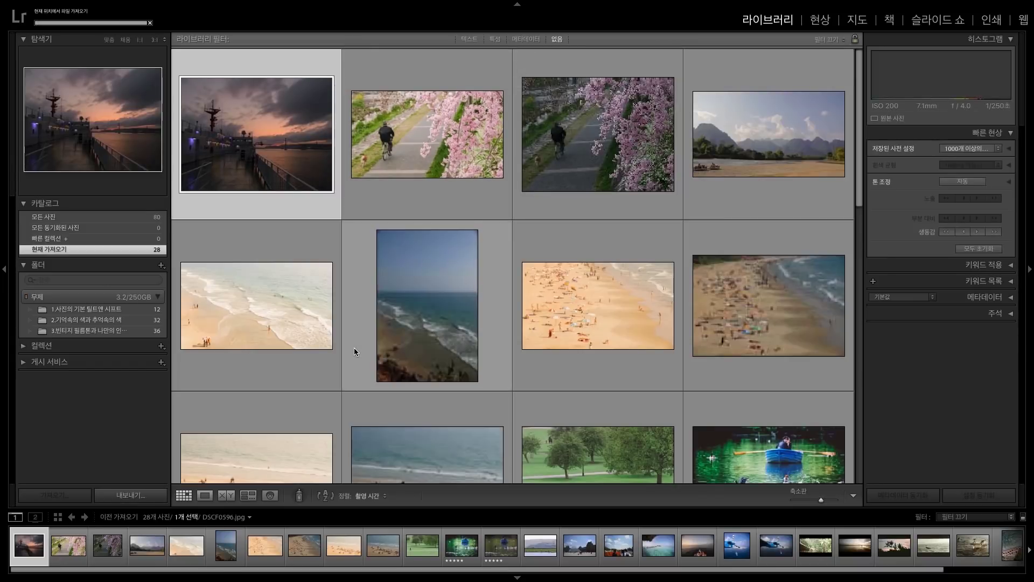
Open the forest-cove photo with the Instagram-style frame near the end of the imported set at full view.
scroll(377, 361, down, 10)
scroll(390, 371, down, 1)
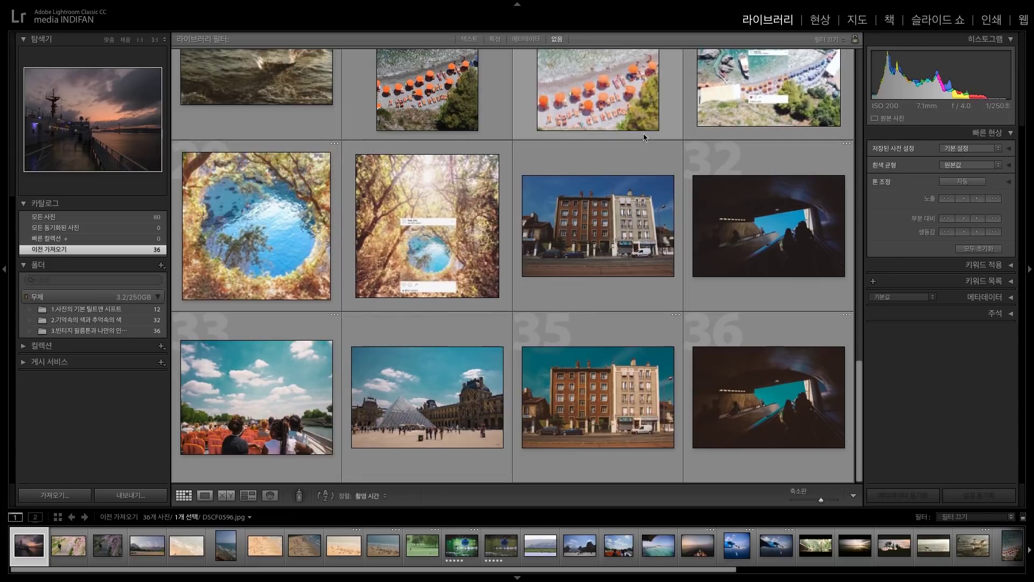
double_click(473, 218)
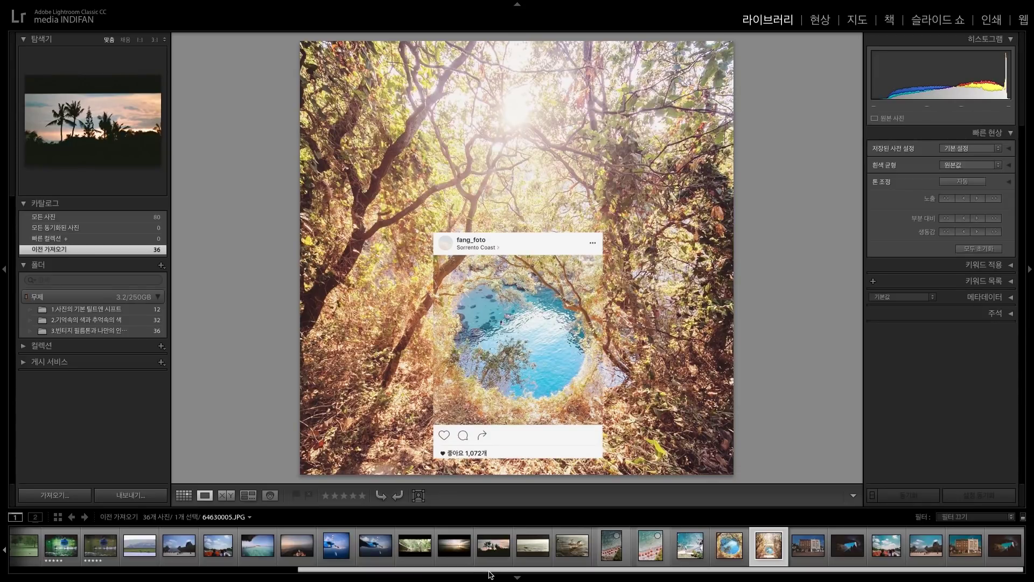
Open the beach photo ##! (2).JPG for developing in single-image view and set its exposure to -0.50.
drag(491, 572, 445, 567)
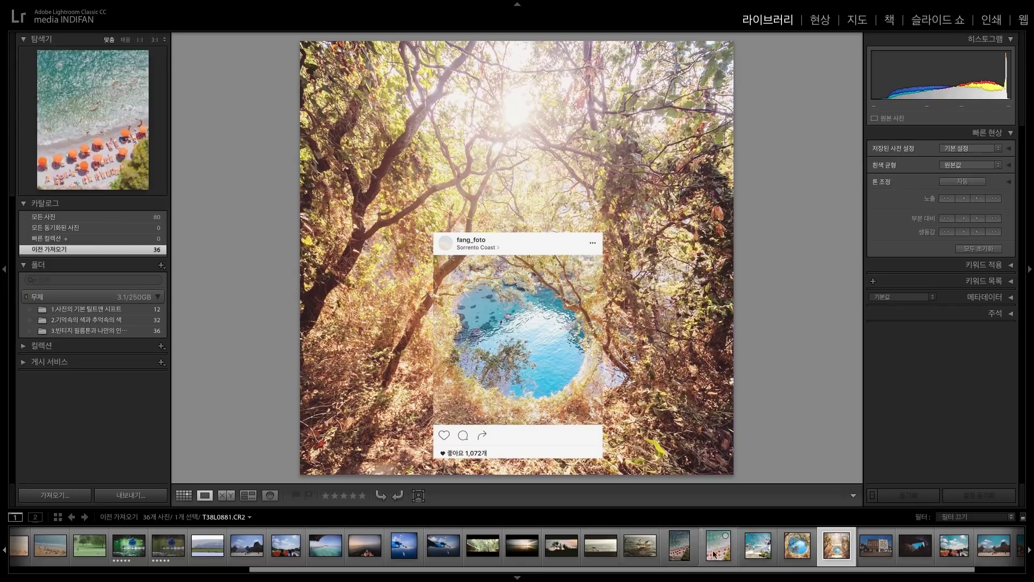
click(760, 554)
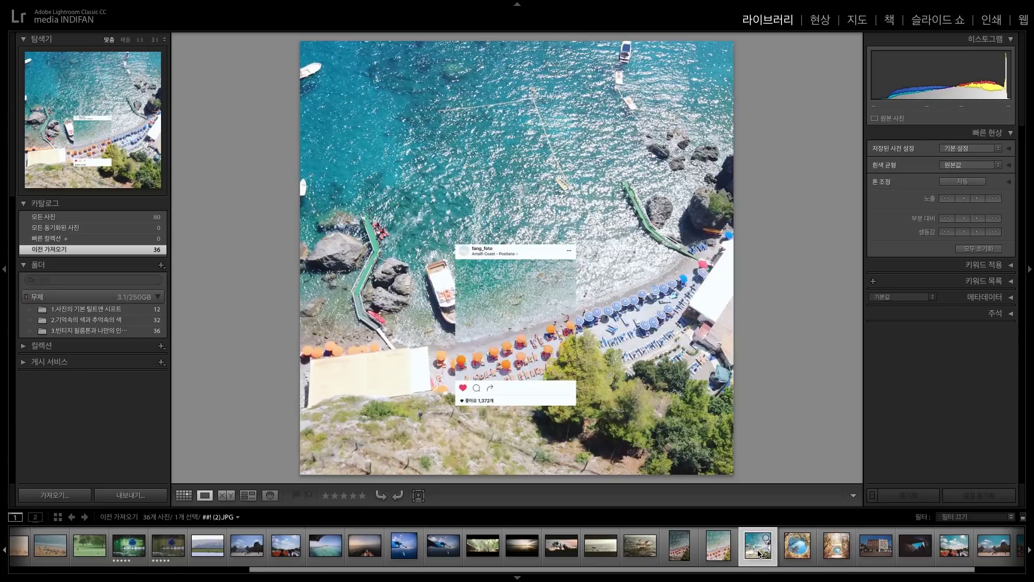
click(820, 19)
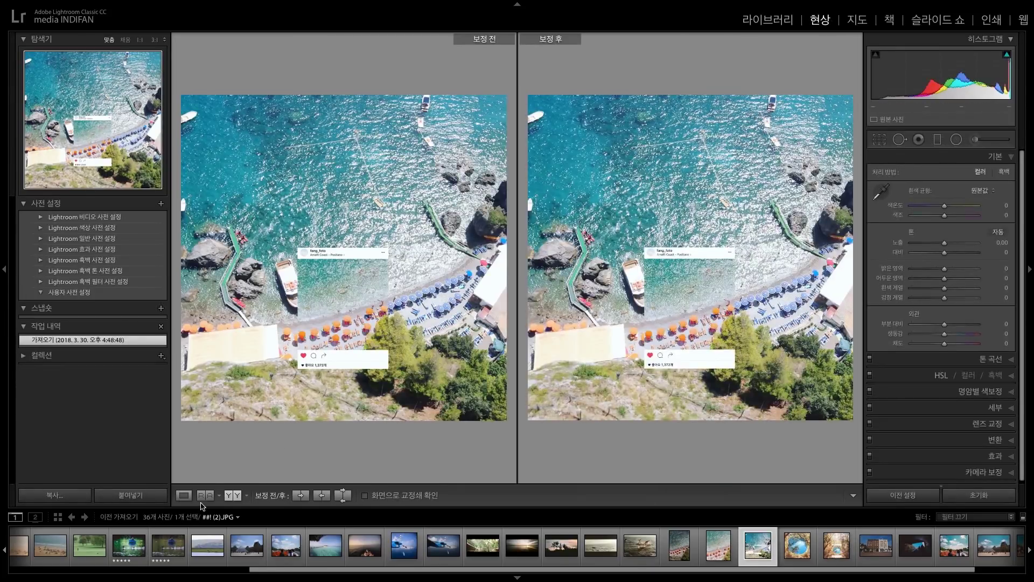
click(184, 495)
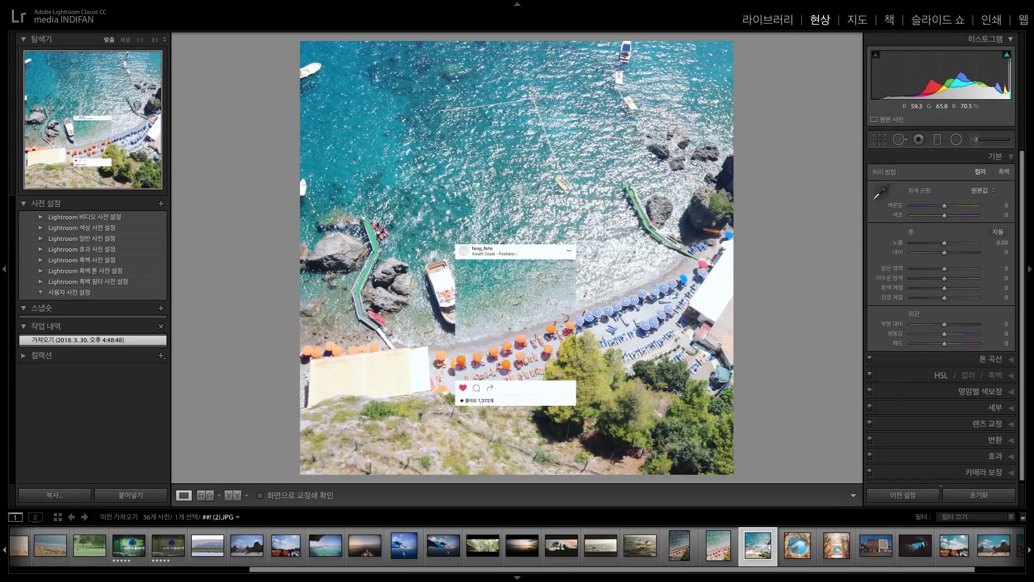
drag(944, 244, 942, 245)
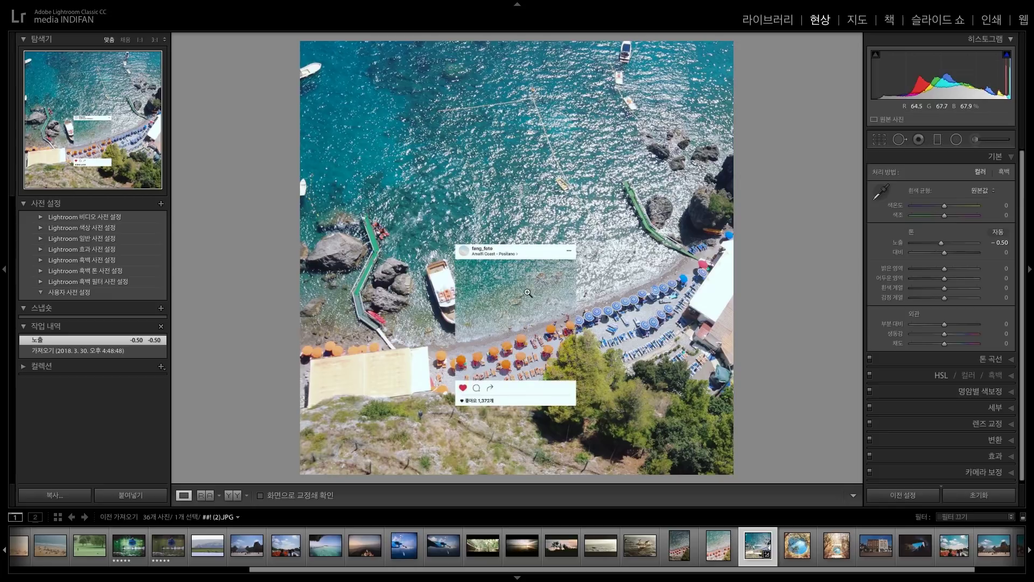
drag(590, 359, 629, 311)
Examine the sunlit sea surface in T38L0881.CR2 at 1:1 and compare the photo with ##! (2).JPG.
click(677, 558)
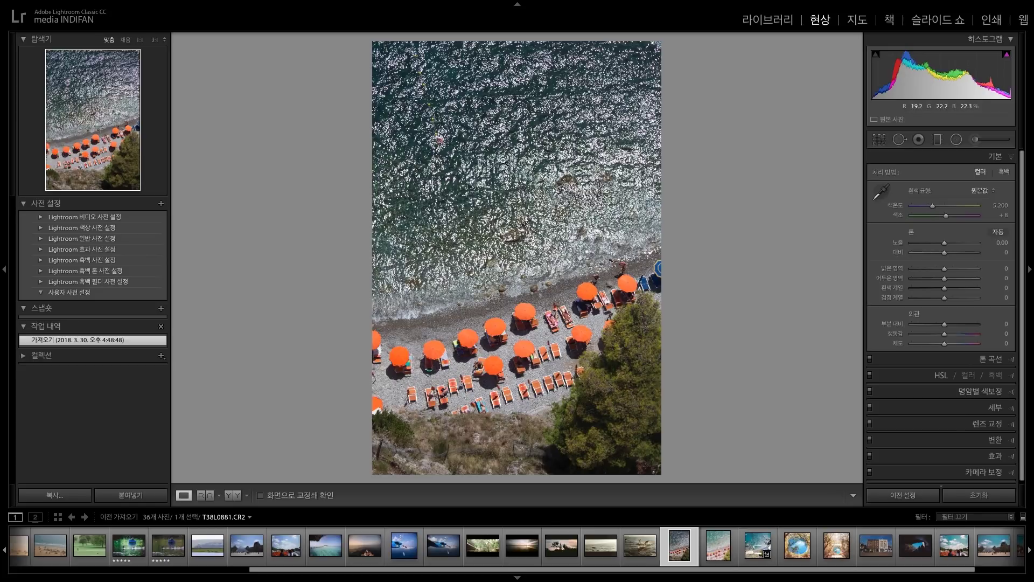
click(491, 148)
drag(440, 159, 355, 296)
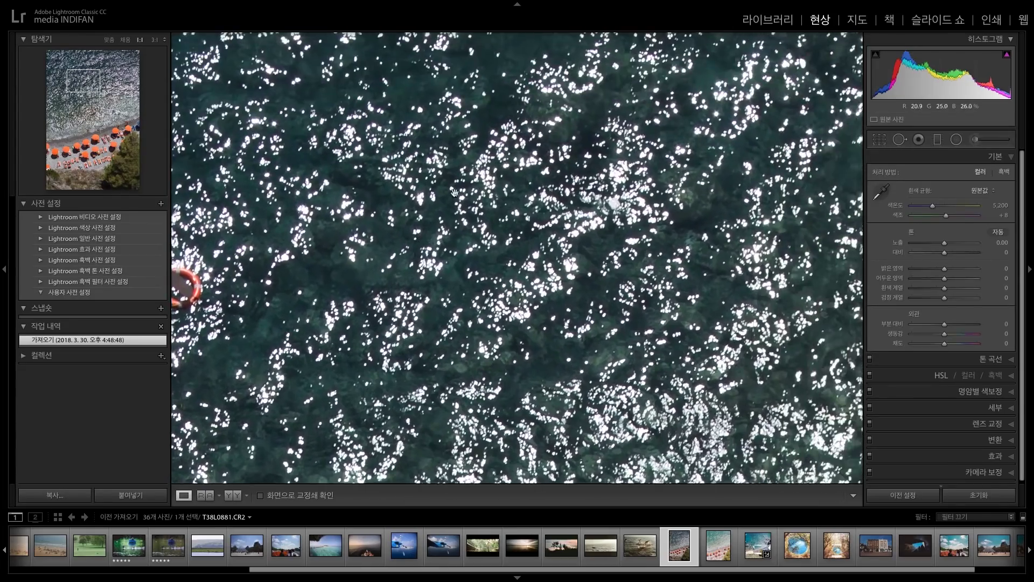
drag(458, 215, 323, 290)
drag(592, 226, 512, 264)
drag(663, 208, 582, 246)
click(582, 246)
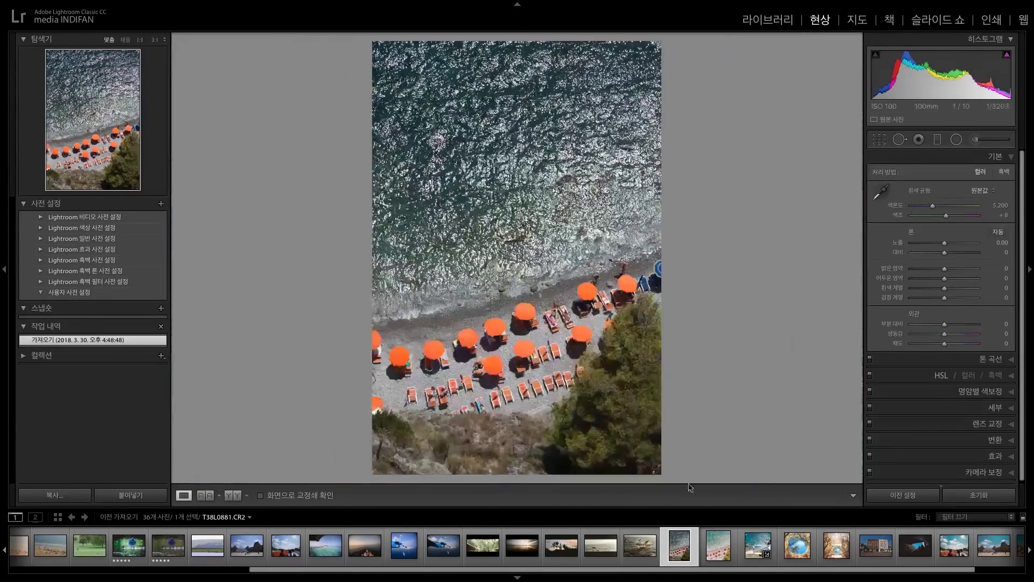
click(756, 552)
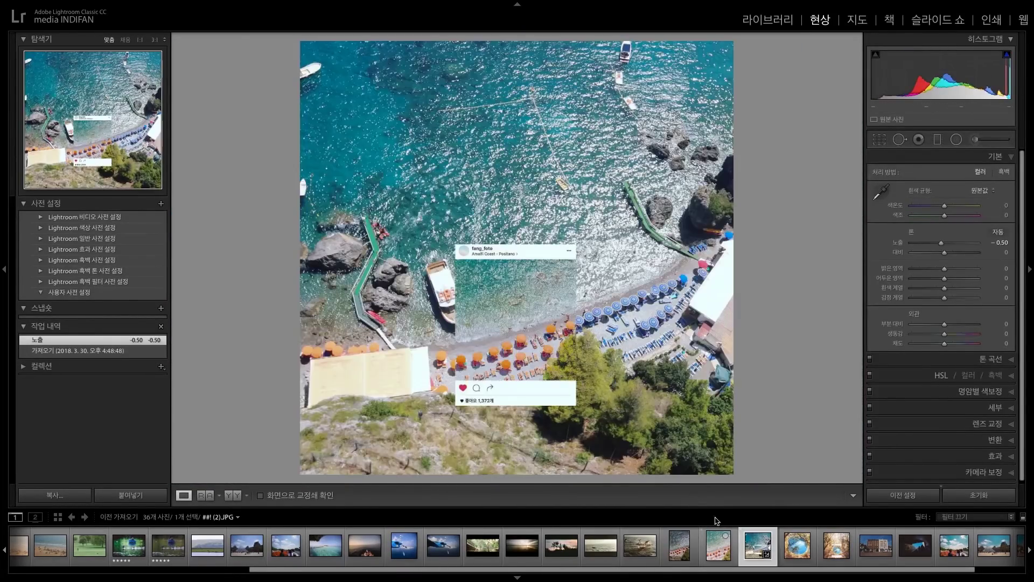
click(680, 545)
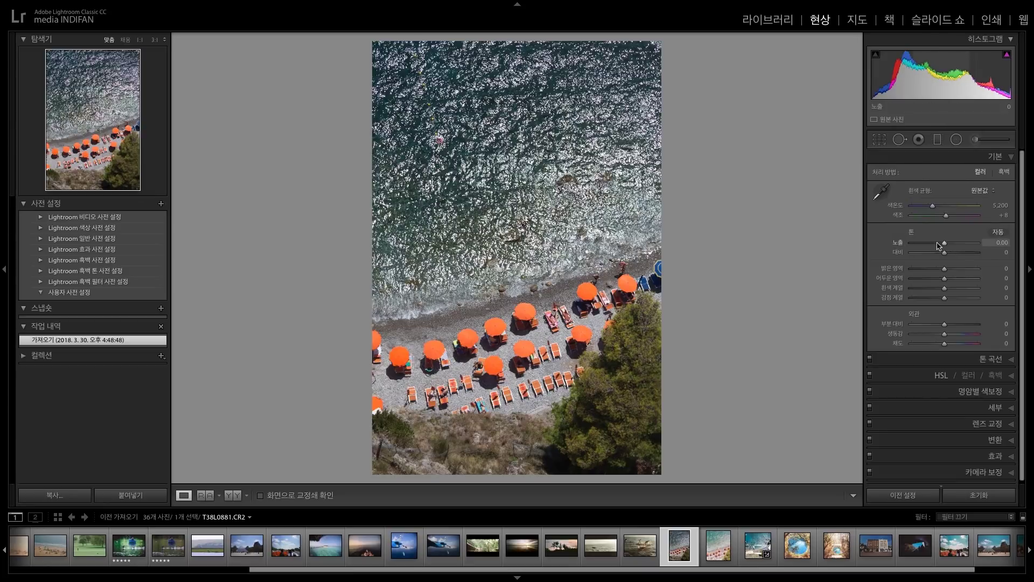
Try an exposure of +1.50 on the beach photo T38L0881.CR2 and reset the exposure to 0.
drag(947, 245, 956, 246)
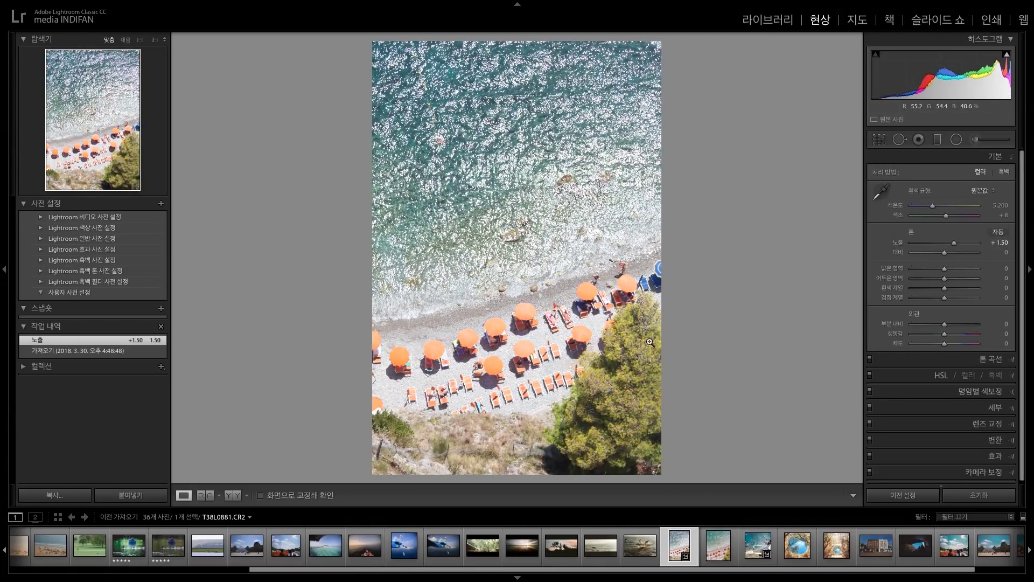
click(1005, 243)
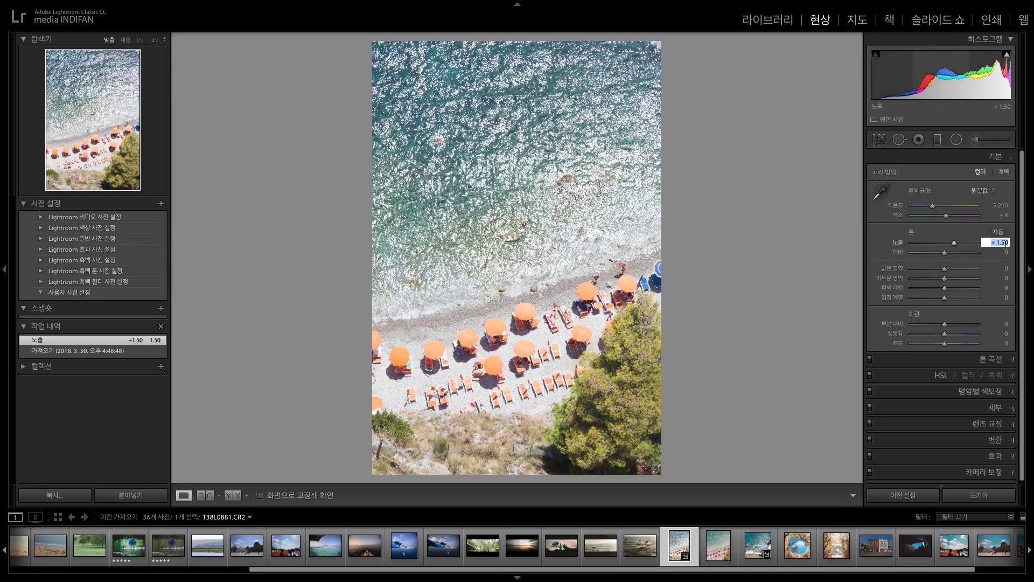
text(0)
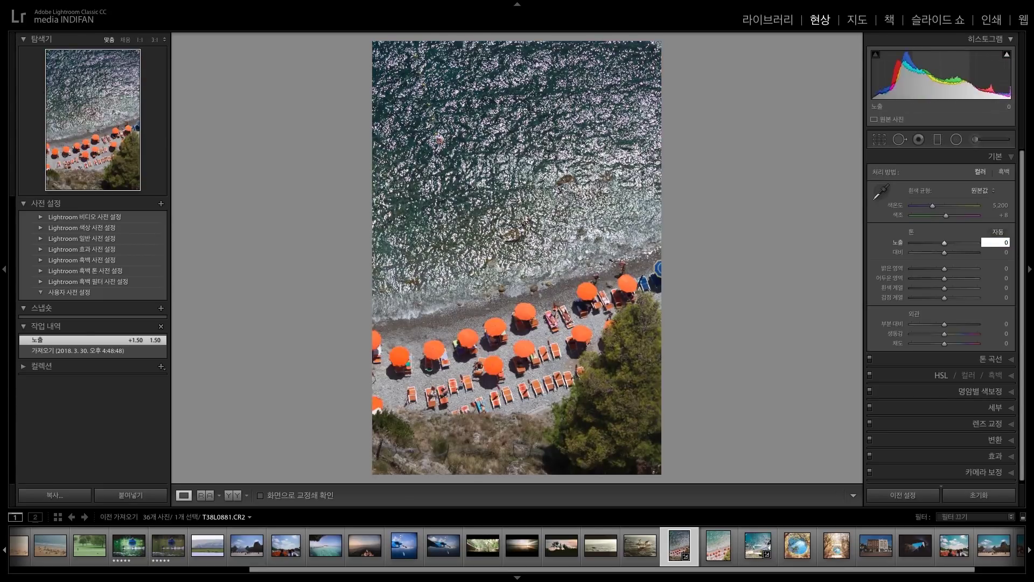
key(Return)
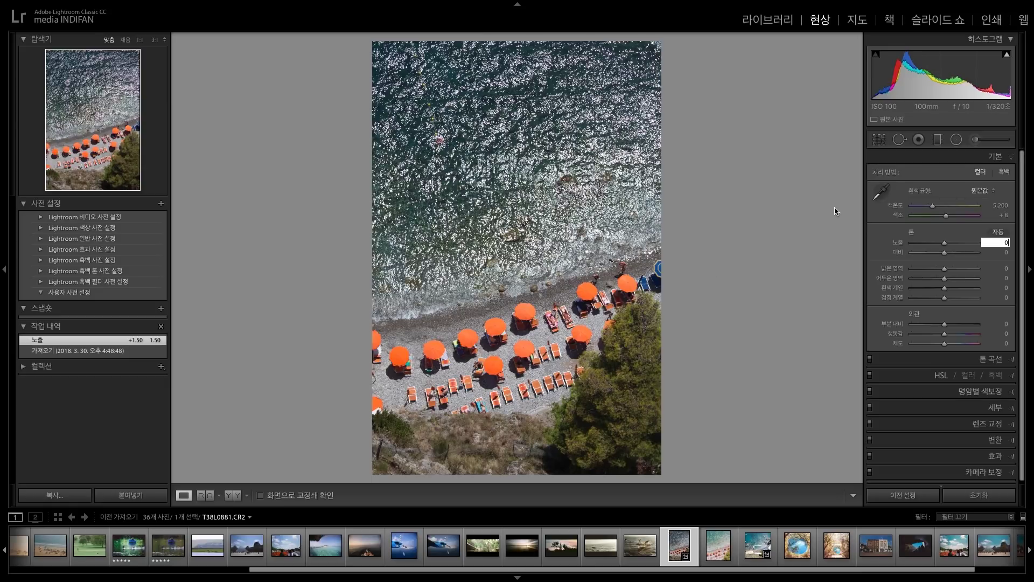
Brush the whole sea area with an Adjustment Brush of size 31, using exposure 1.87 and highlights reset to 0.
click(975, 140)
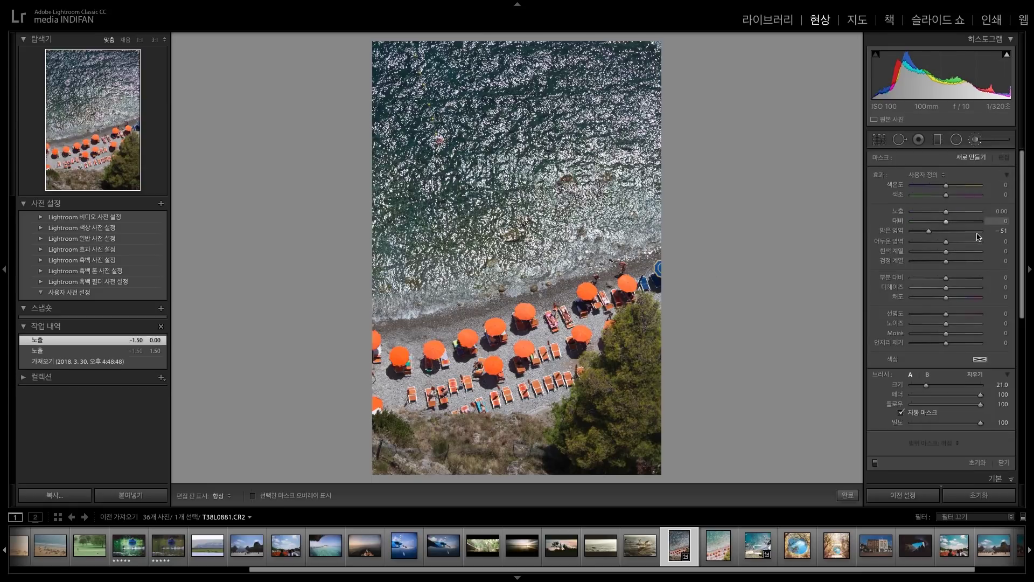
click(1001, 231)
text(0)
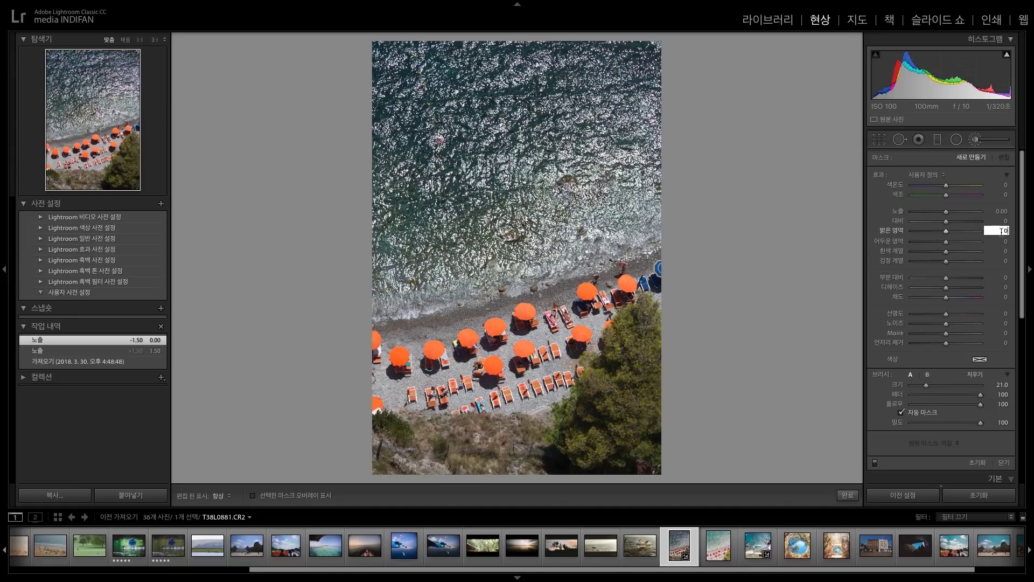
key(shift+Tab)
key(shift+Tab)
text(1.87)
key(Return)
key(h)
key(bracketright)
mouse_move(409, 65)
mouse_down()
mouse_move(539, 162)
mouse_move(636, 86)
mouse_move(668, 153)
mouse_move(615, 205)
mouse_move(630, 94)
mouse_up()
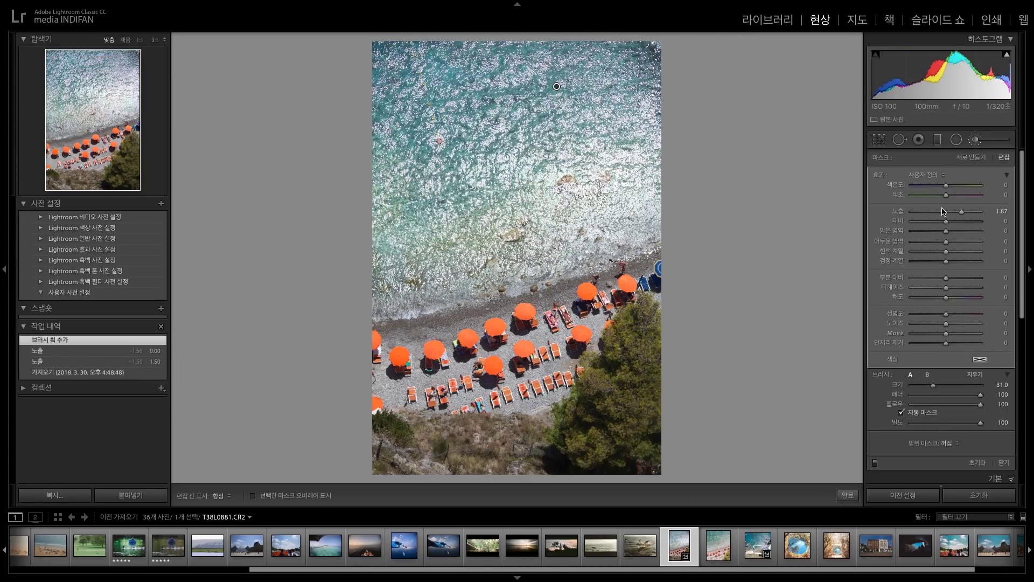
Lower the sea brush adjustment's exposure to 1.51 and extend its mask along the photo's upper edge.
drag(965, 217, 963, 217)
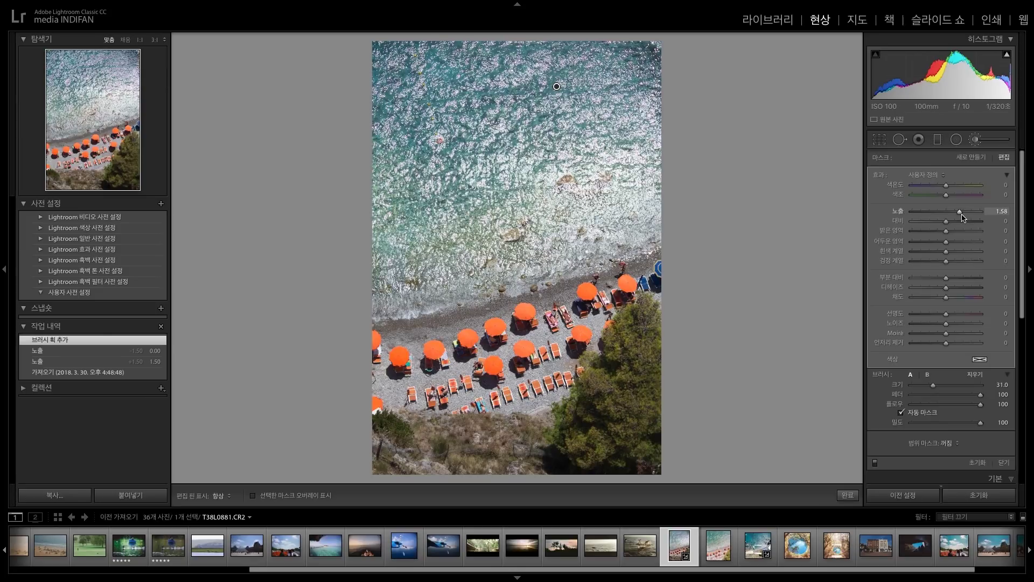
key(h)
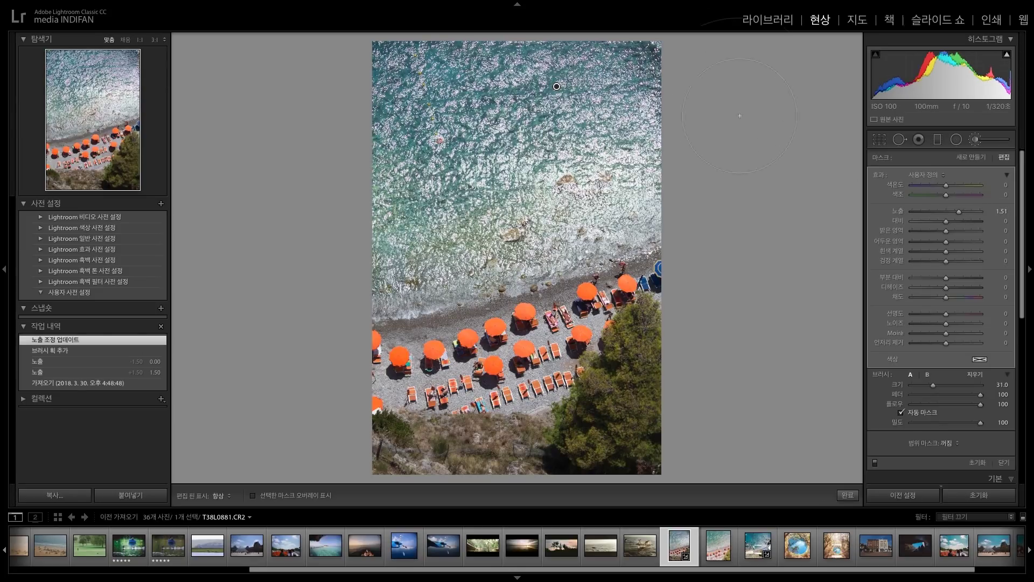
drag(384, 38, 404, 41)
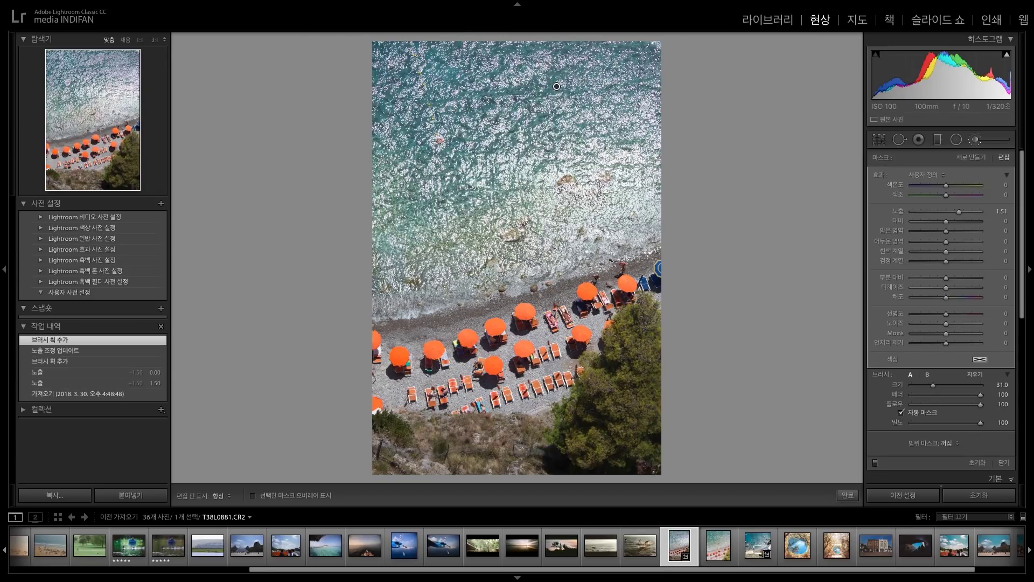
Try a temperature of -20 and a tint of -39 on the sea brush adjustment and reset both to 0.
mouse_move(945, 198)
mouse_down()
mouse_move(930, 200)
mouse_move(961, 190)
mouse_move(933, 197)
mouse_move(942, 193)
mouse_up()
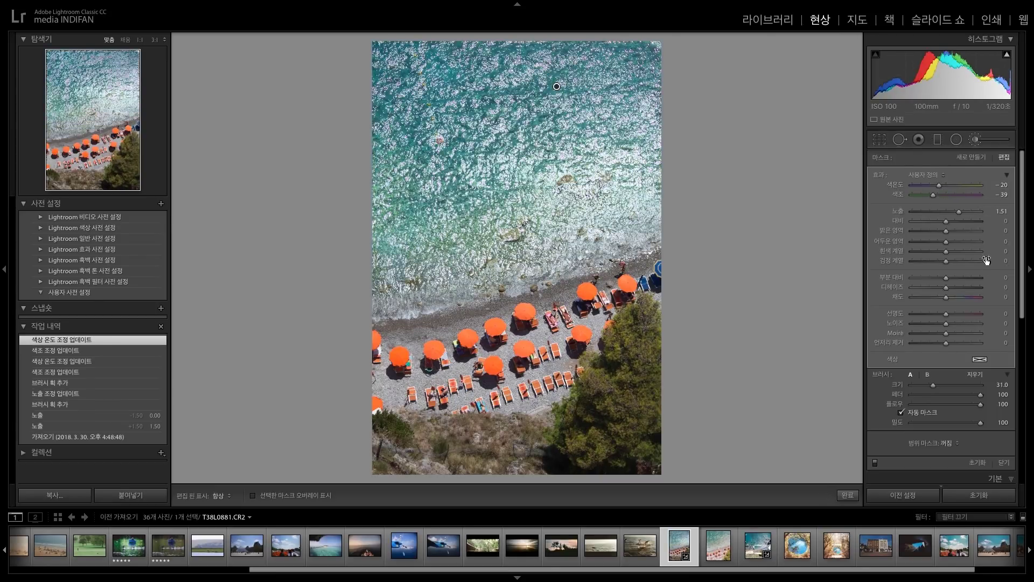
click(1002, 194)
text(0)
click(1001, 184)
text(0)
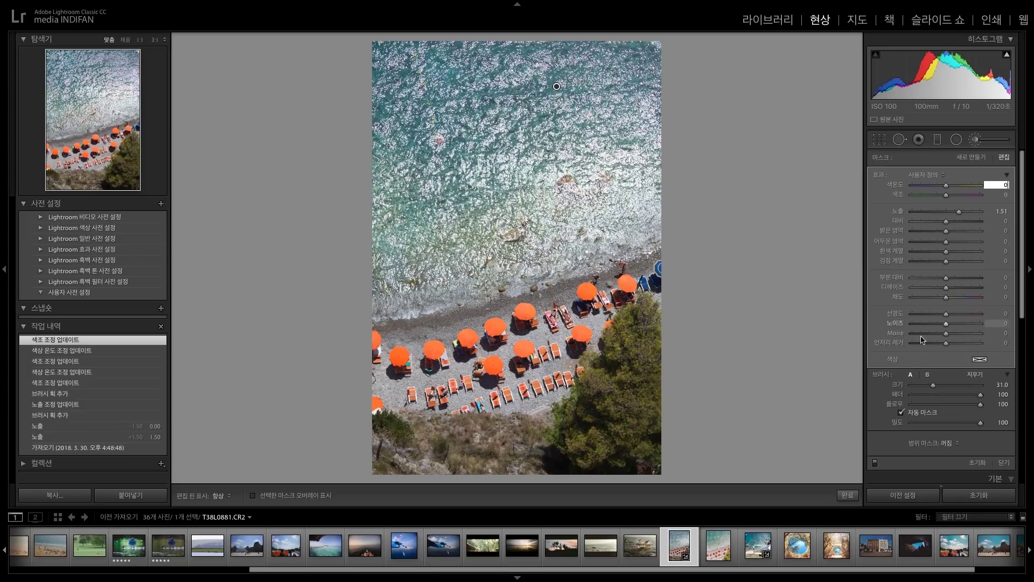
Try red and green color overlays on the brushed sea and settle on a soft turquoise with hue 184 and saturation 33%.
click(980, 361)
click(978, 361)
click(979, 361)
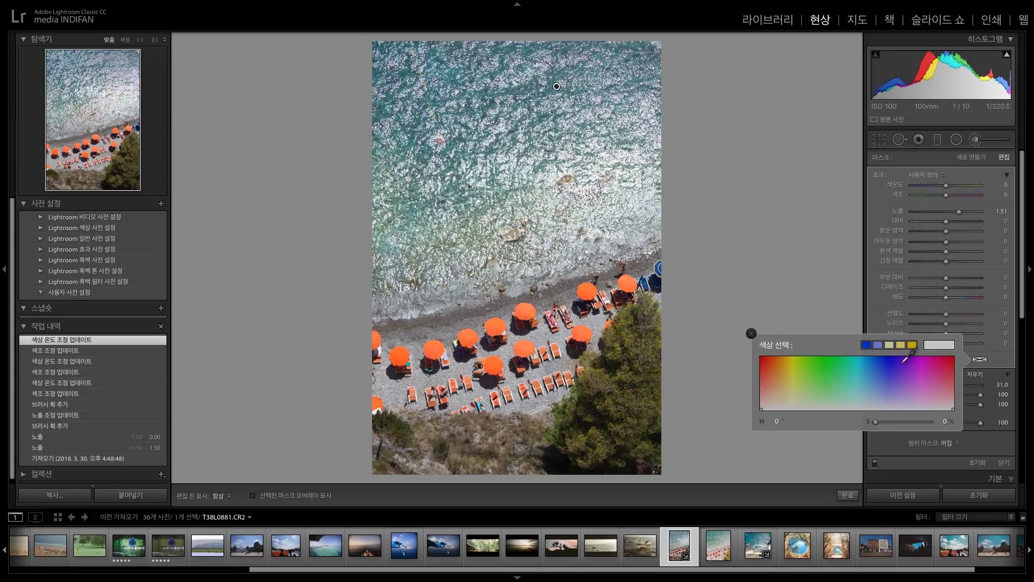
click(887, 368)
drag(837, 369, 762, 360)
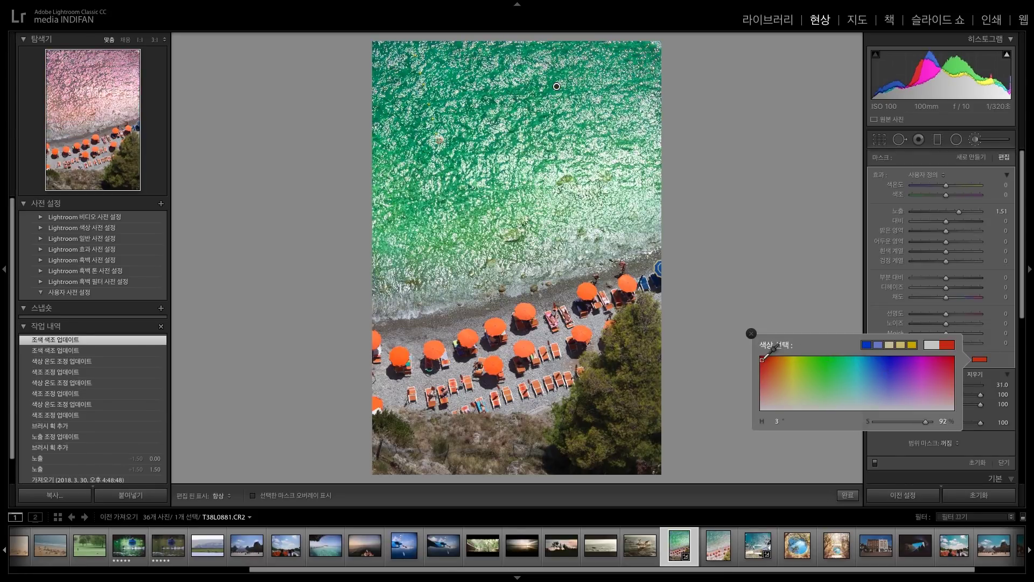
click(827, 375)
mouse_move(827, 374)
mouse_down()
mouse_move(866, 379)
mouse_move(853, 395)
mouse_move(868, 402)
mouse_move(855, 384)
mouse_up()
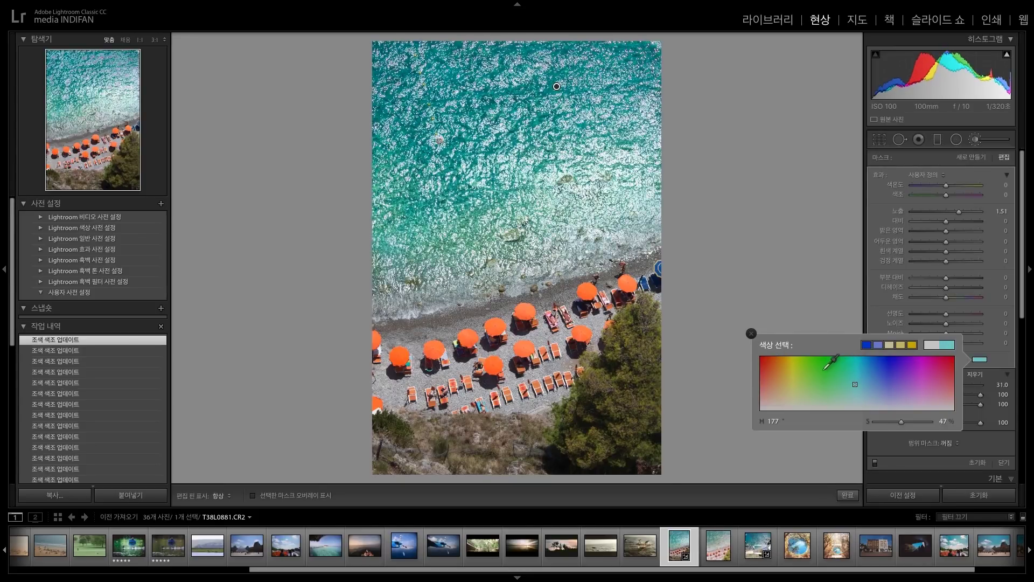
click(855, 365)
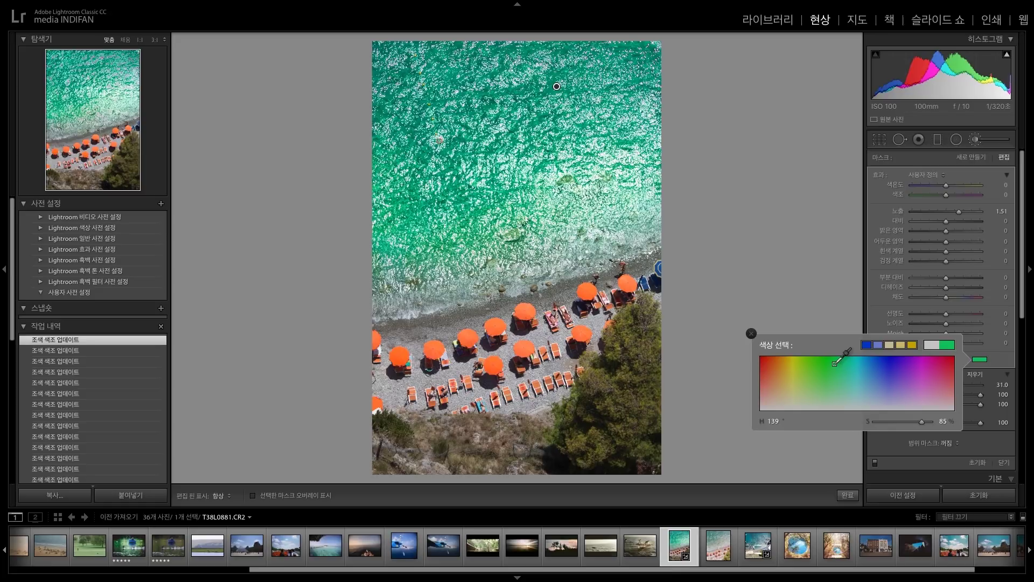
click(936, 361)
click(859, 392)
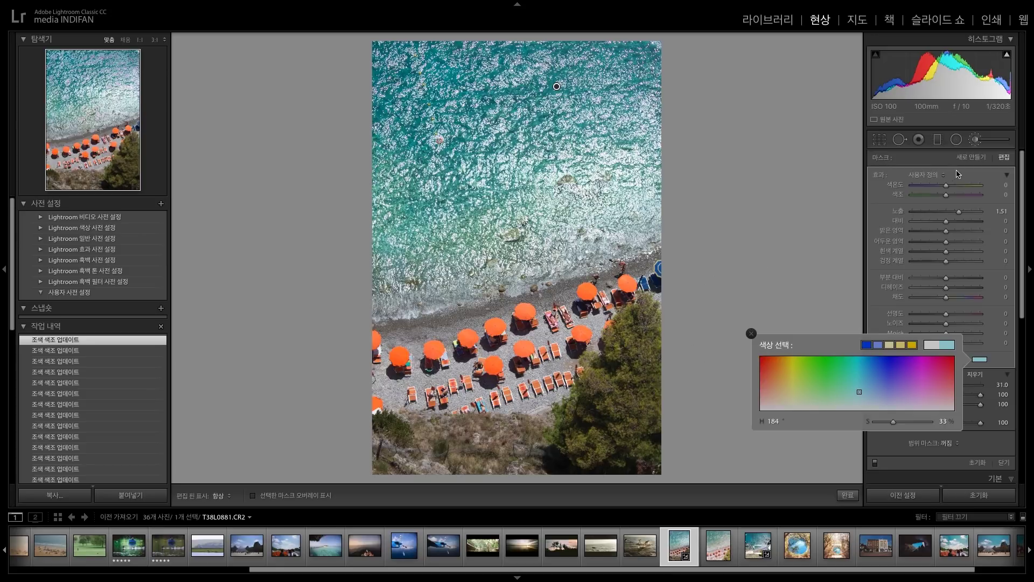
Close the Adjustment Brush and compare the beach photo before and after side by side.
click(974, 141)
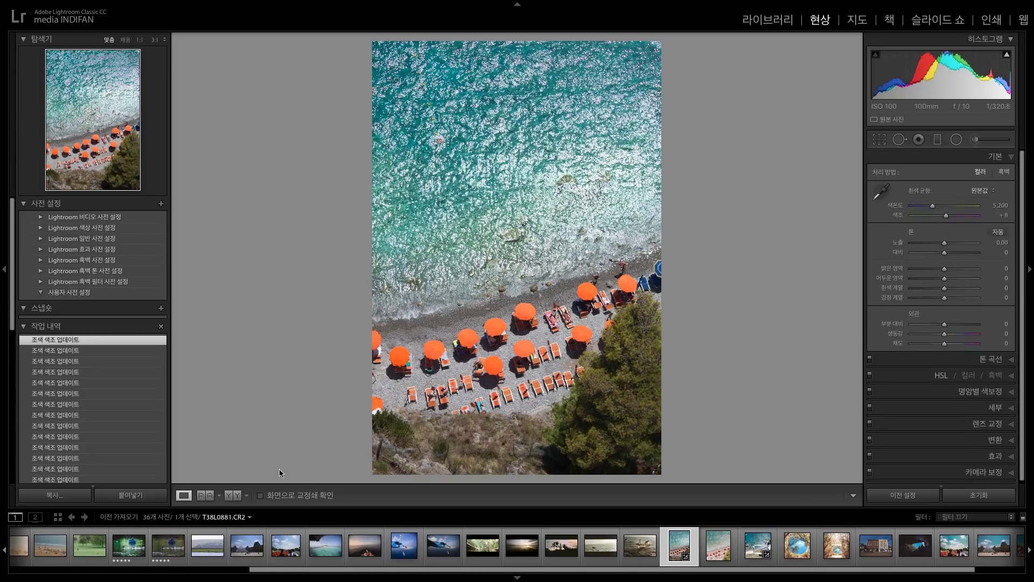
click(240, 497)
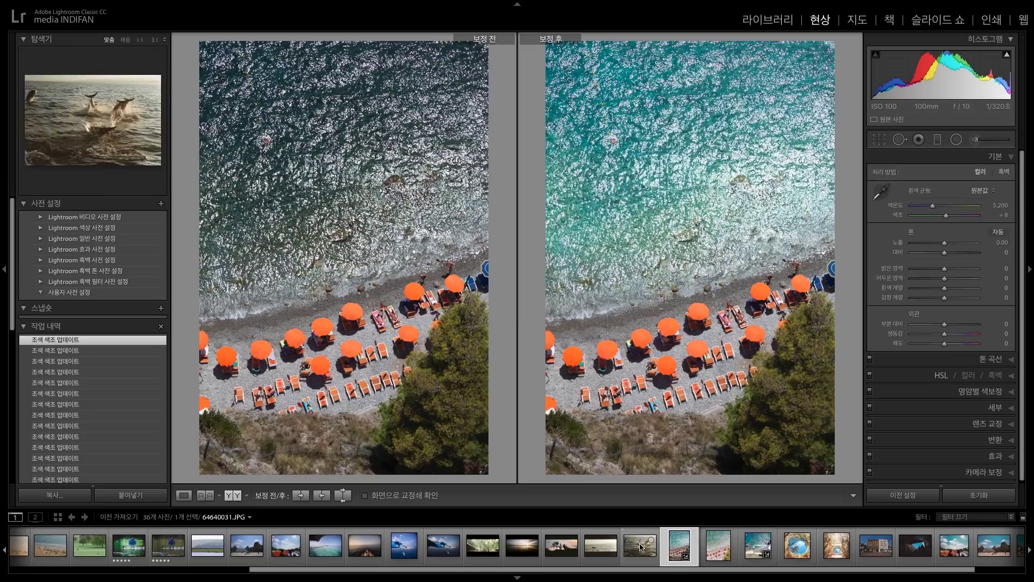
Open the beach photo DSC03305.JPG from earlier in the imported set in single-image view.
scroll(623, 551, down, 1)
scroll(624, 551, up, 6)
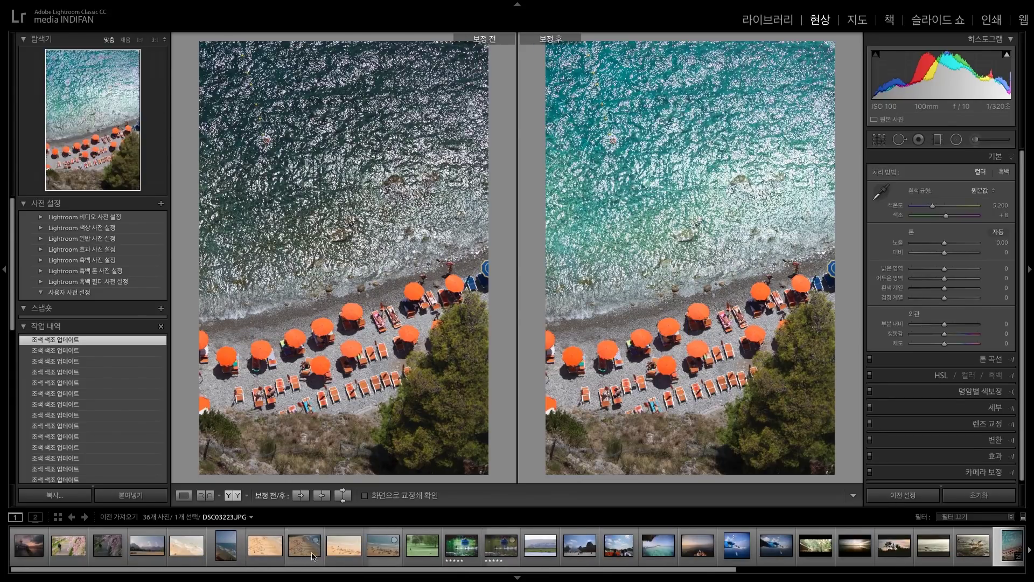
click(371, 550)
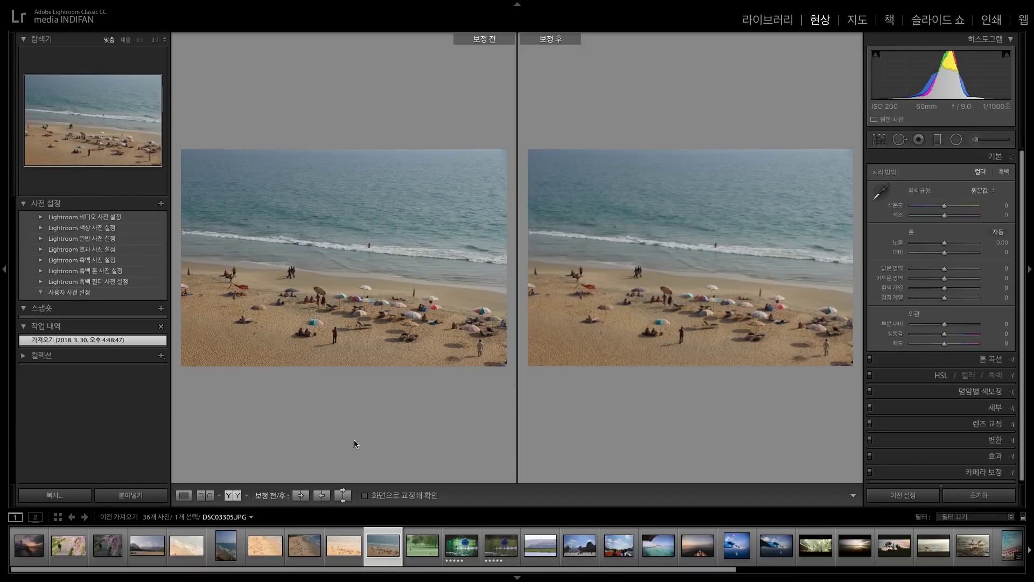
click(184, 495)
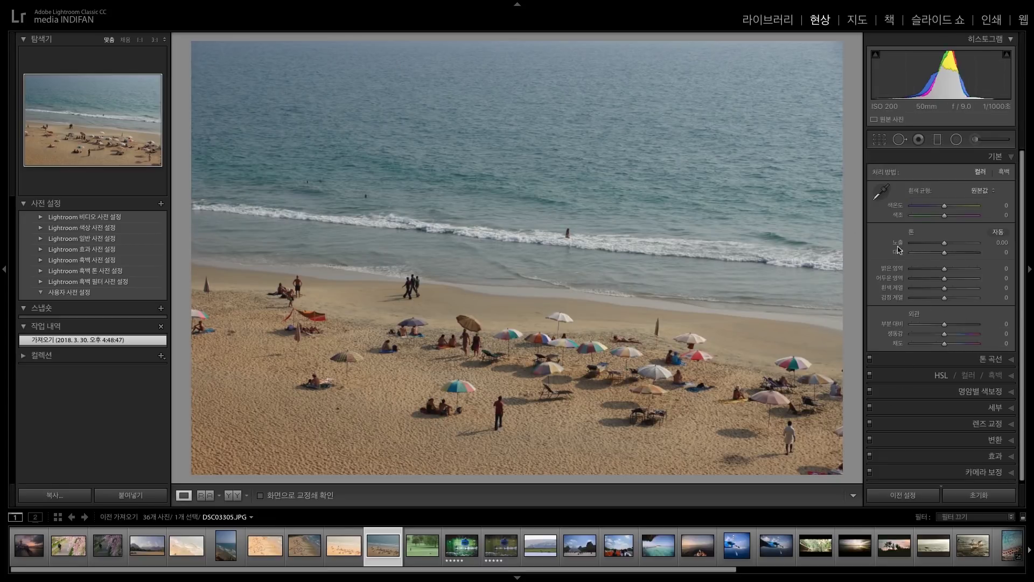
Set the beach photo's highlights to -35, shadows to +35, whites to -35 and blacks to +35.
click(1000, 269)
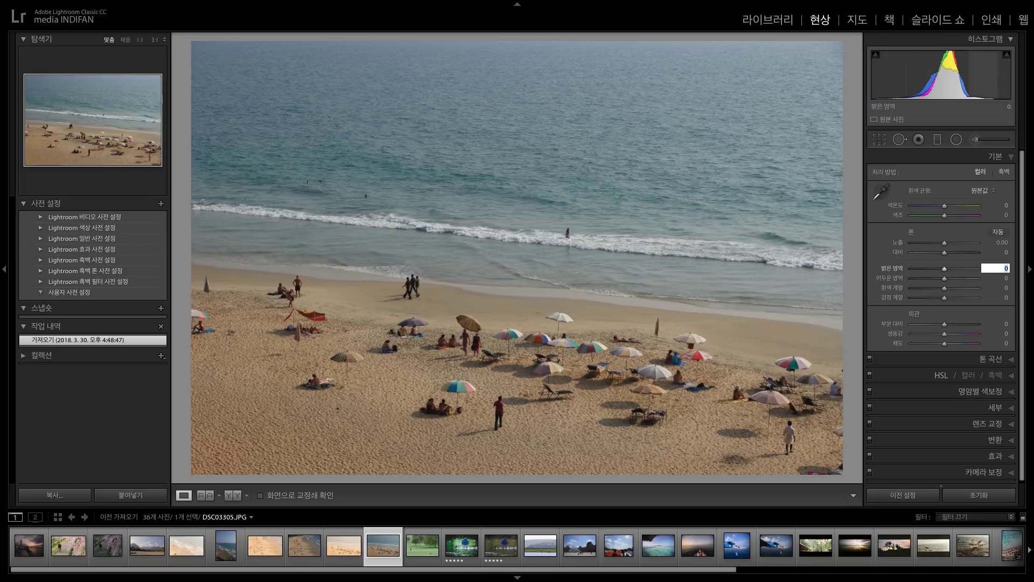
text(-35)
key(Tab)
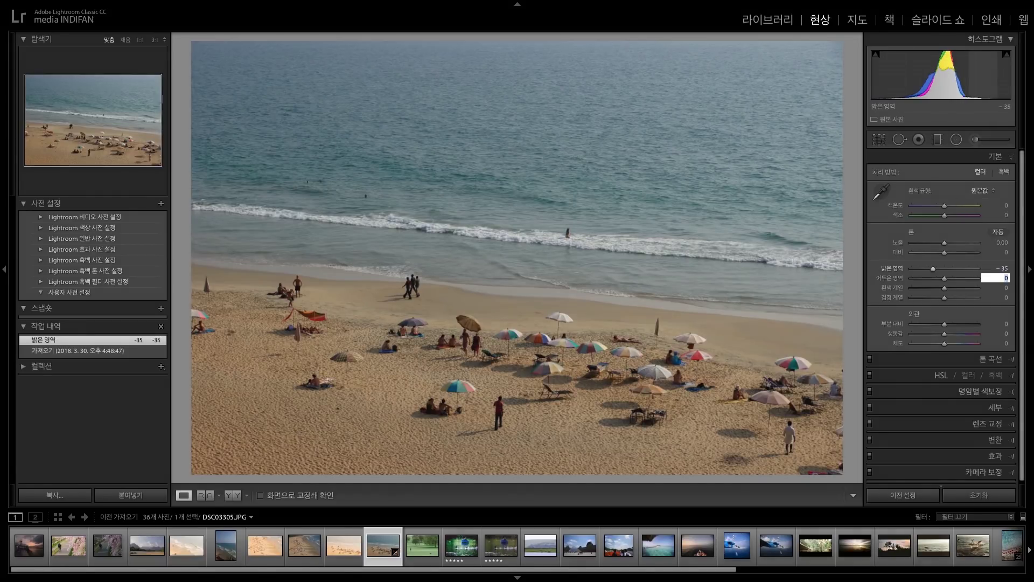
text(35)
key(Tab)
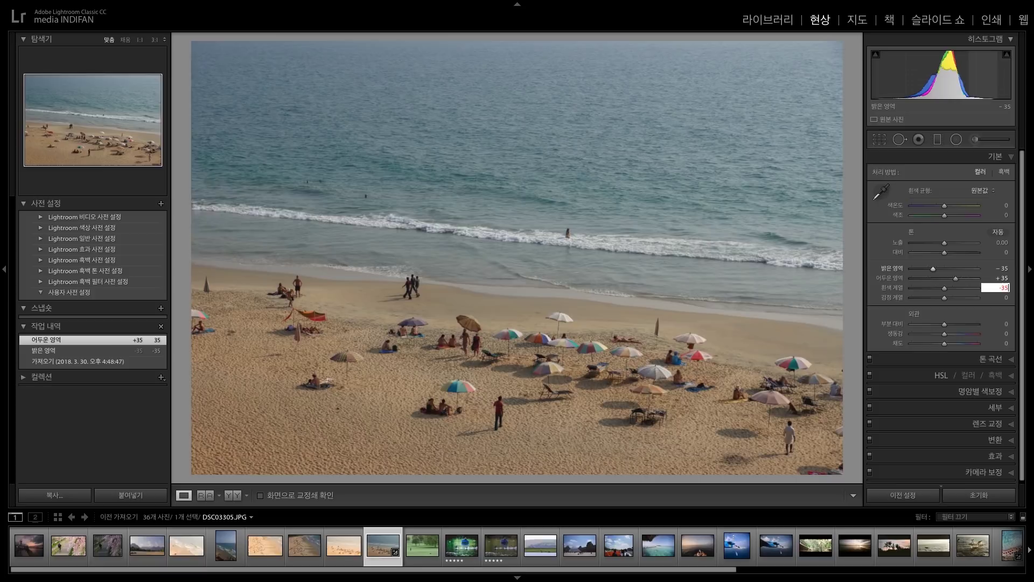
key(Tab)
key(Return)
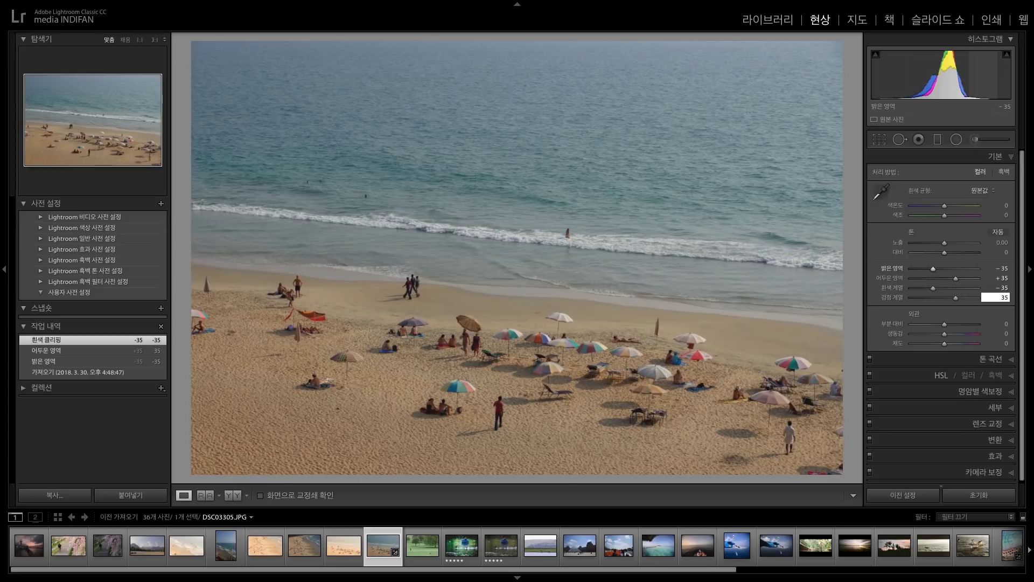
Examine the tones of the five film photos from 64590003.JPG to 64640031.JPG one after another, twice.
scroll(455, 547, down, 5)
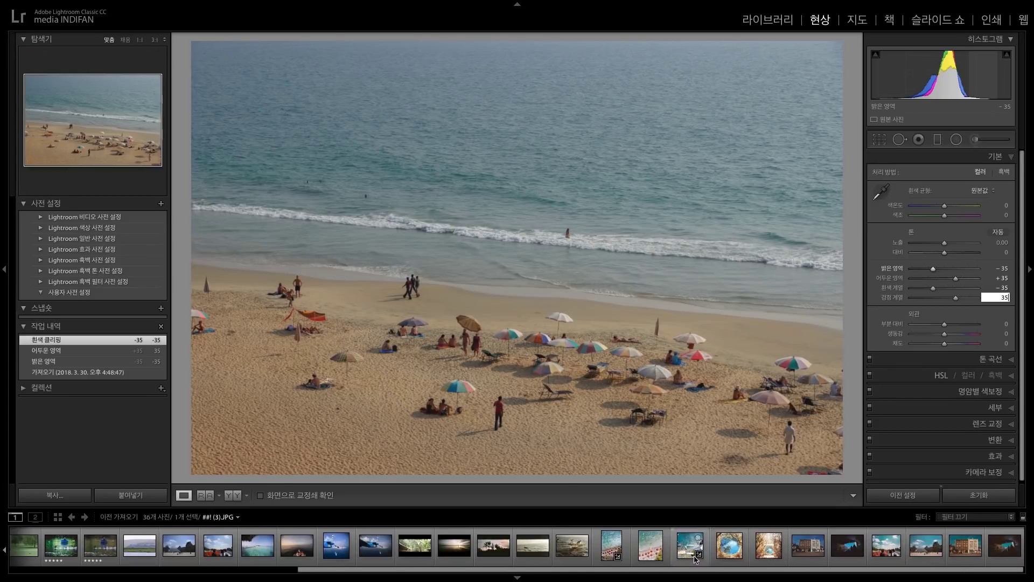
click(414, 549)
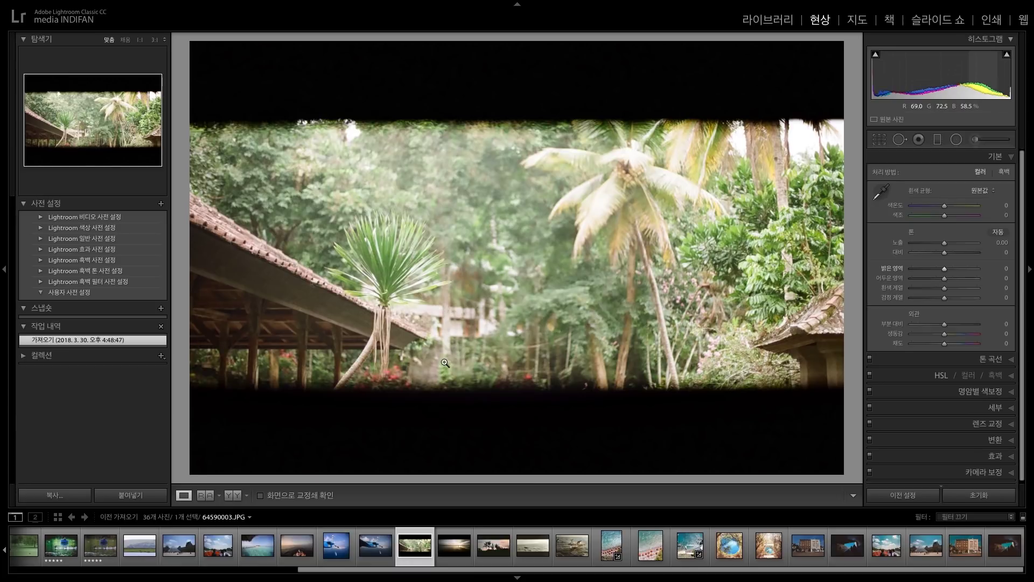
click(456, 557)
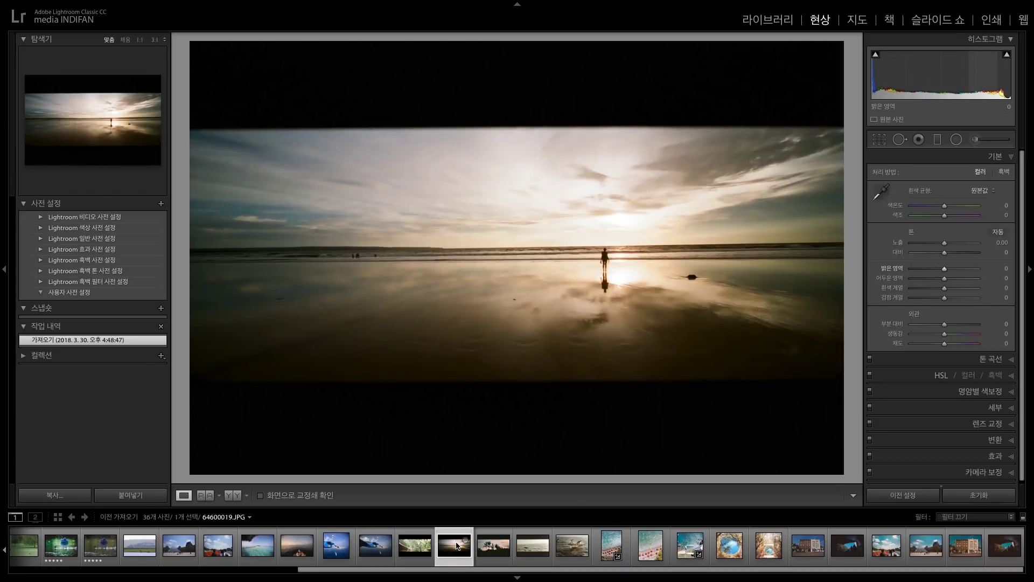
click(486, 554)
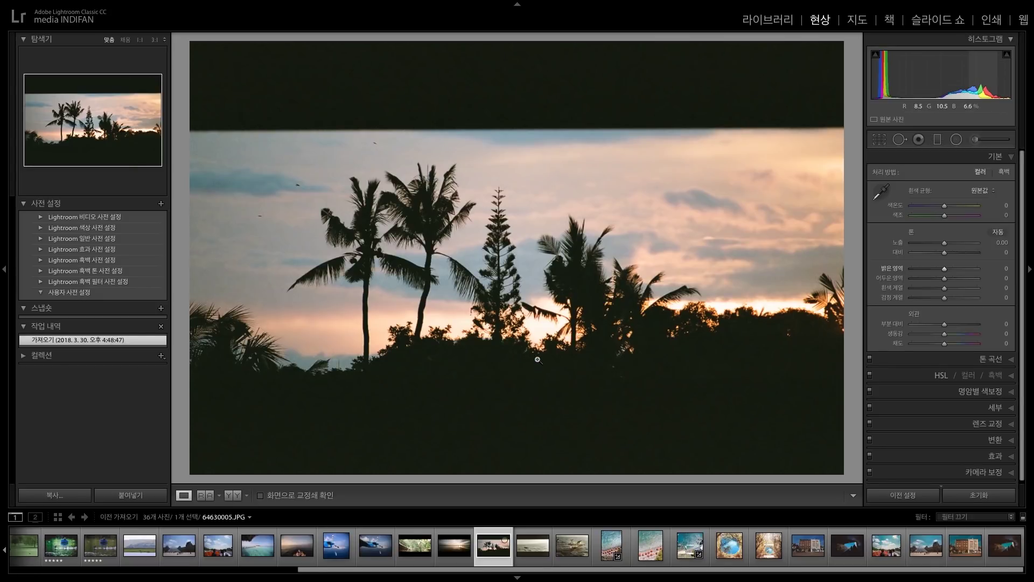
click(533, 553)
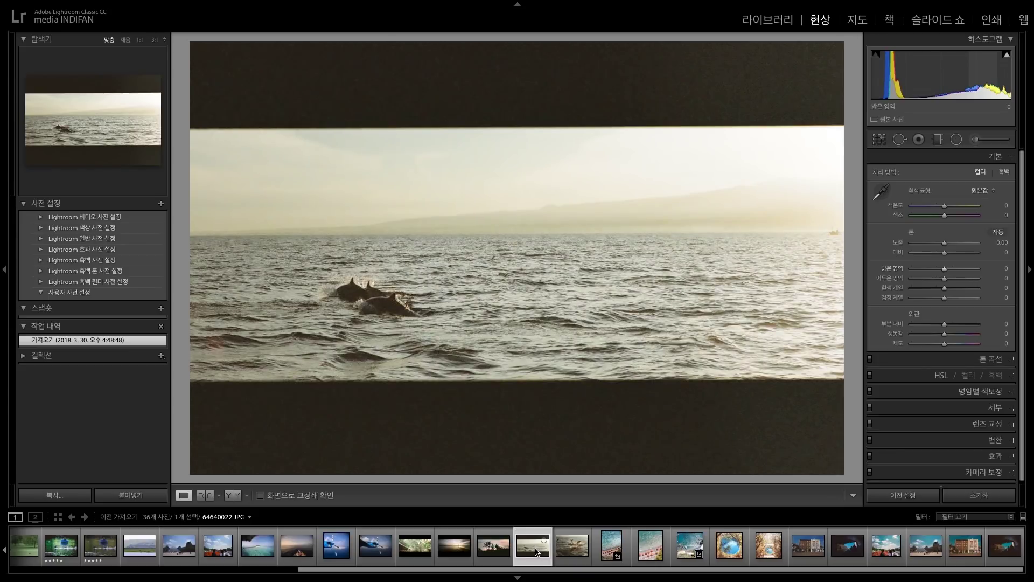
click(569, 554)
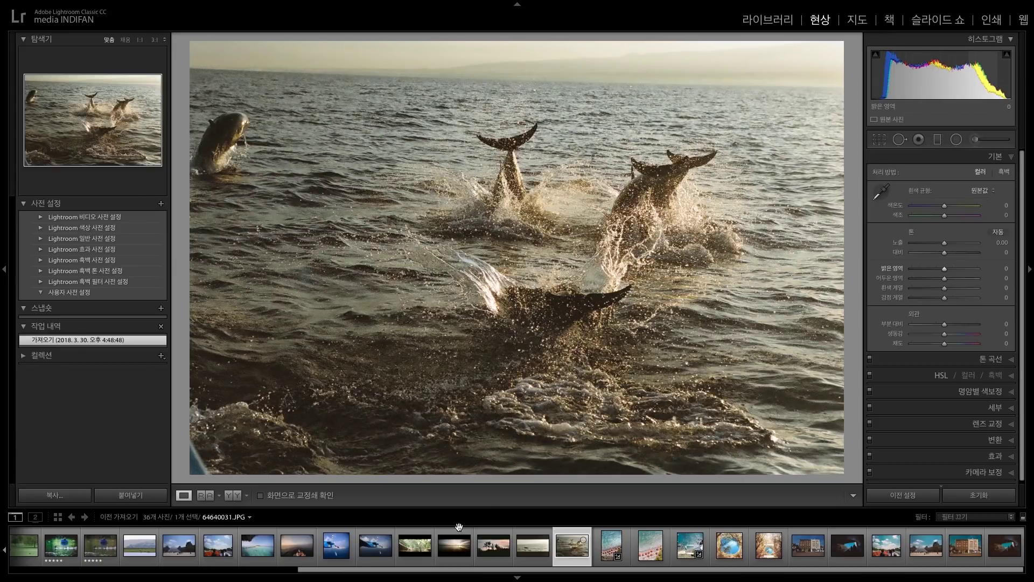
click(416, 548)
click(462, 555)
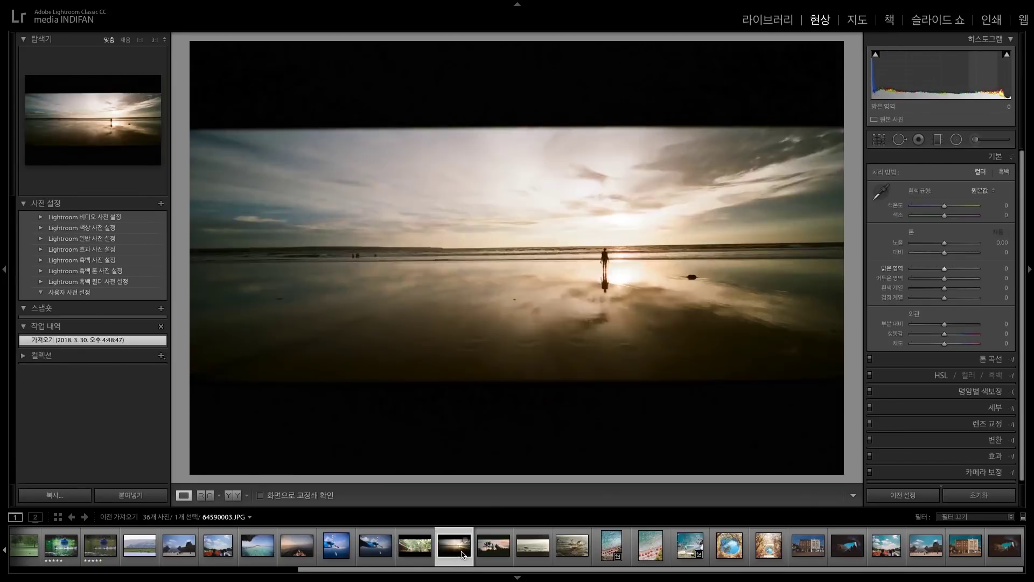
click(494, 549)
click(532, 550)
click(567, 555)
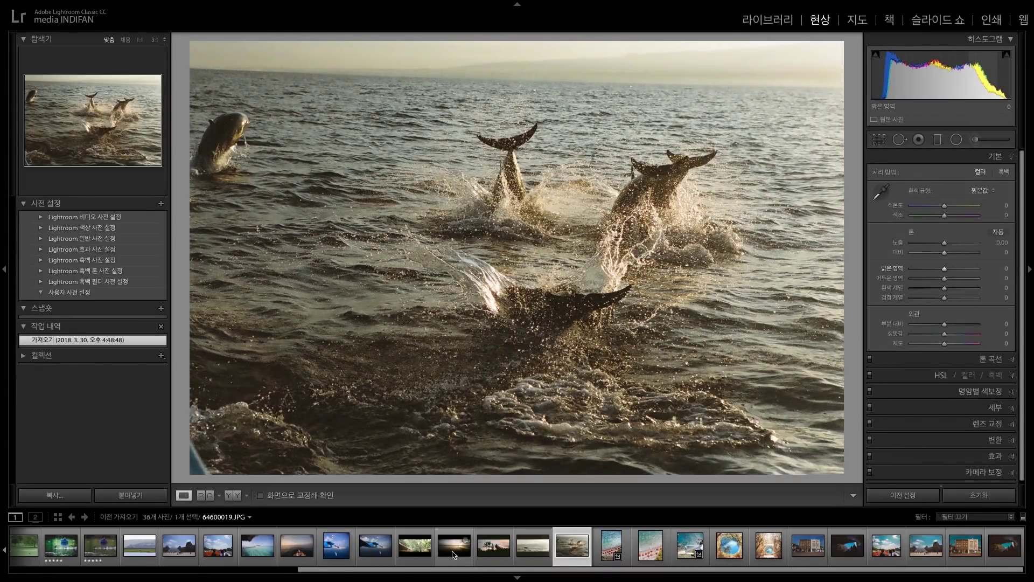
Return to the palm garden photo 64590003.JPG and review the film series again up to the dolphin close-up 64640031.JPG.
click(415, 547)
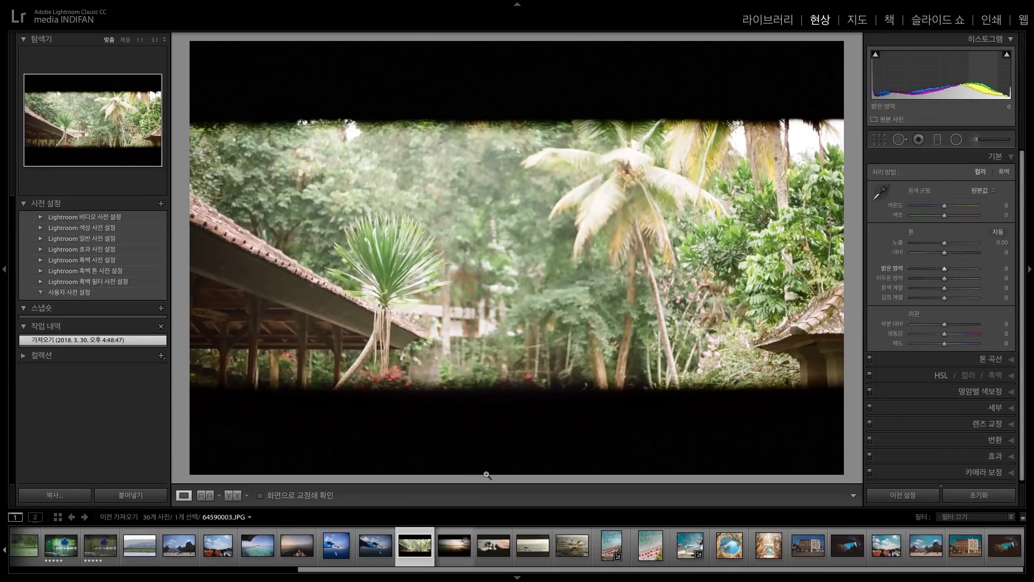
key(Right)
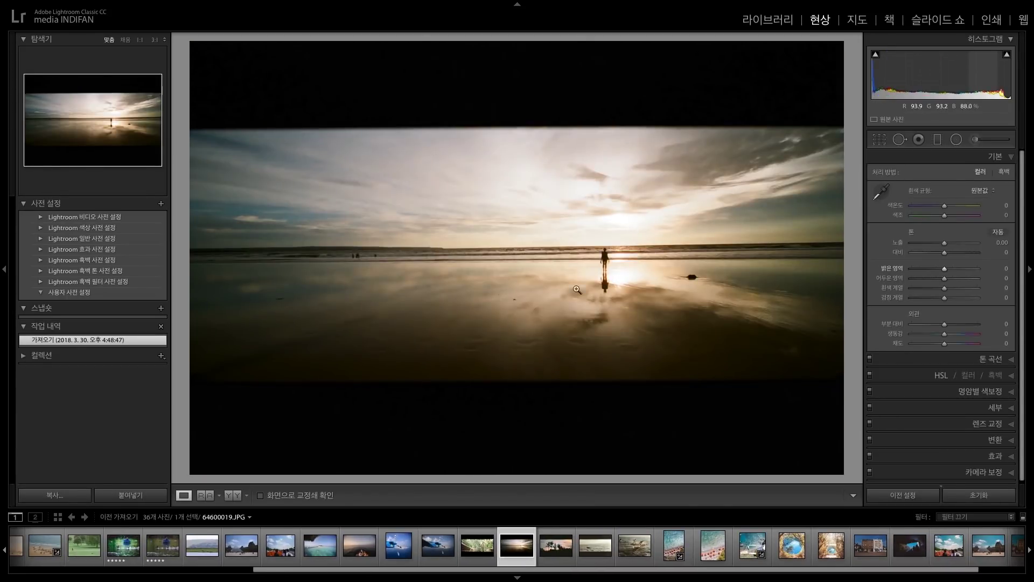
key(Left)
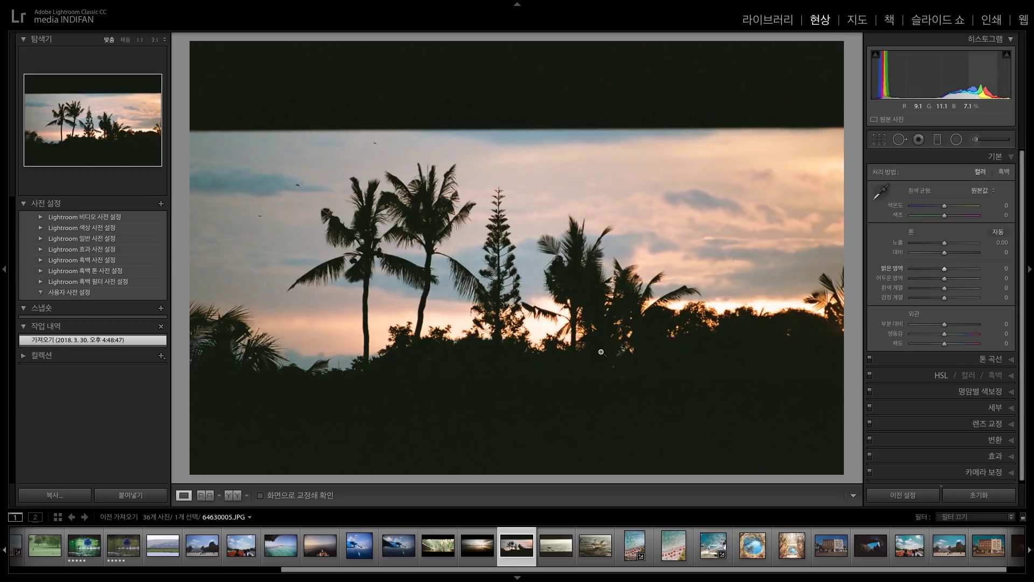
key(Right)
click(545, 310)
drag(456, 305, 670, 282)
drag(527, 305, 602, 294)
click(602, 294)
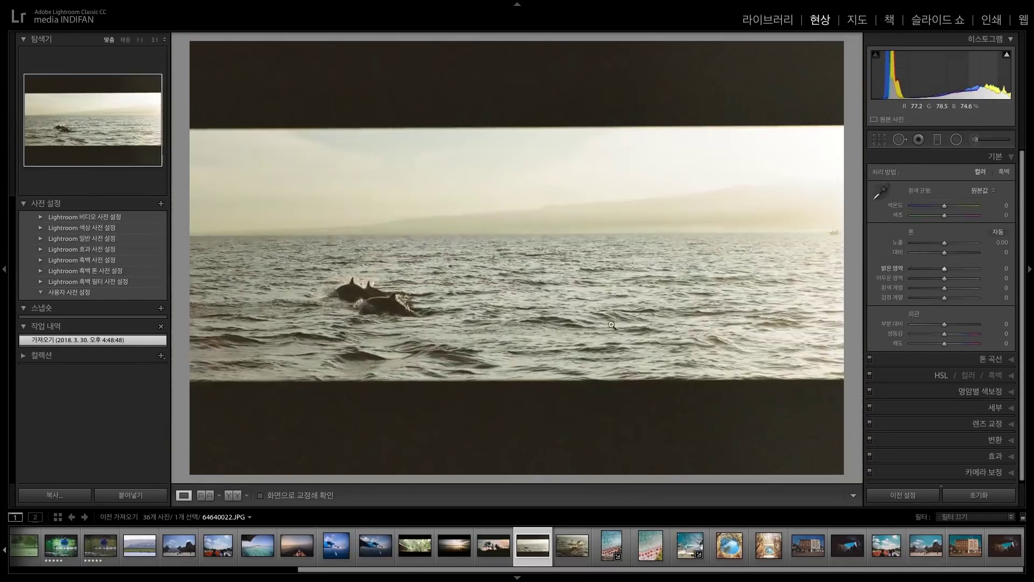
click(579, 545)
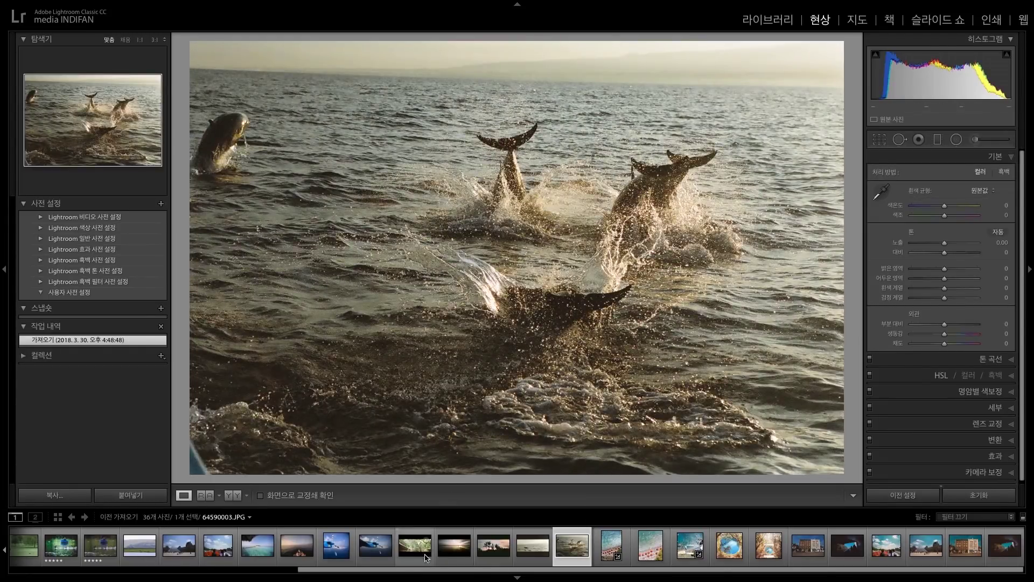
Open the beach sunset photo 64600019.JPG and examine the sky, standing figure and wet-sand reflections at 1:1 magnification.
click(454, 546)
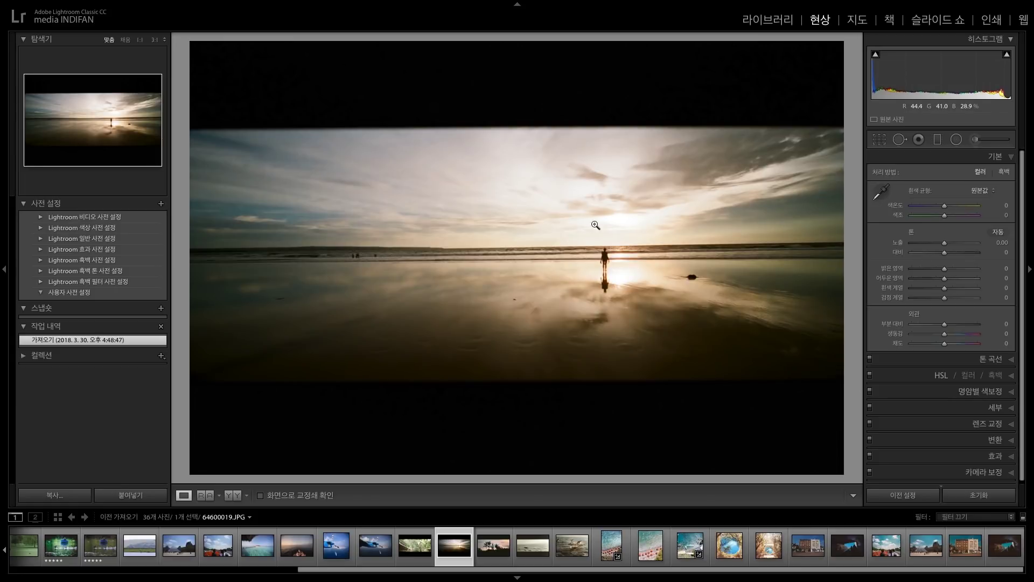
click(644, 237)
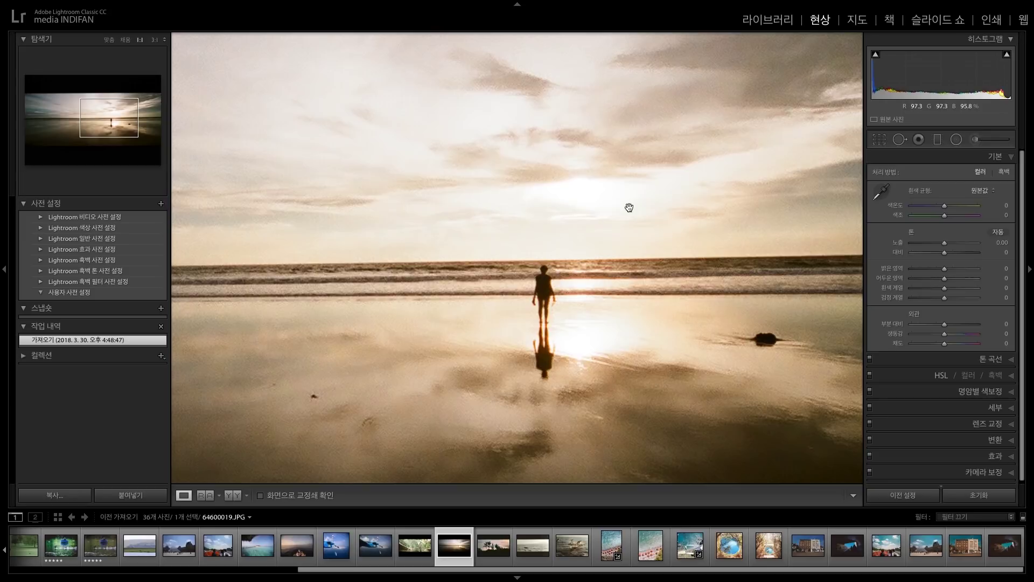
click(580, 224)
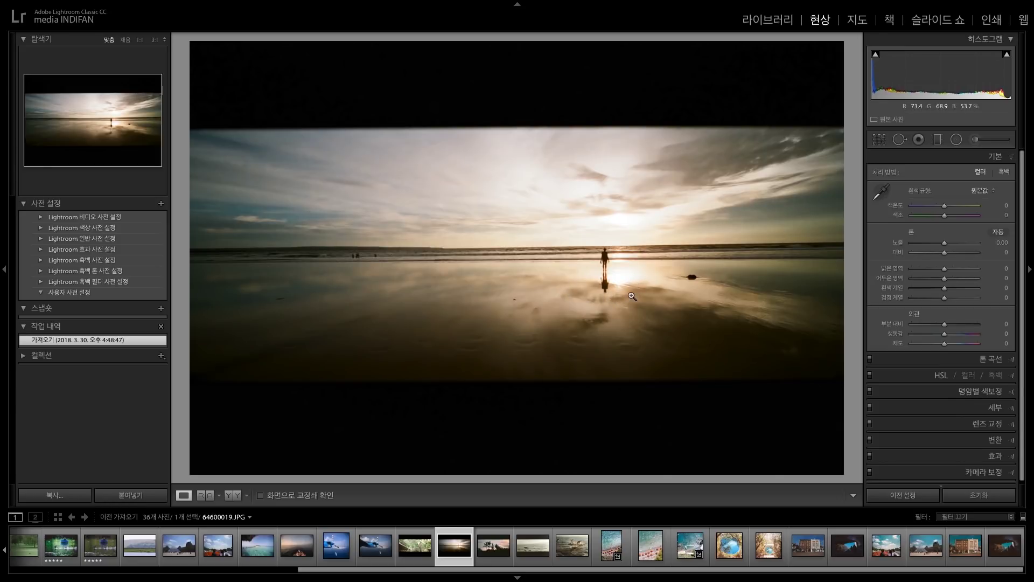
click(560, 290)
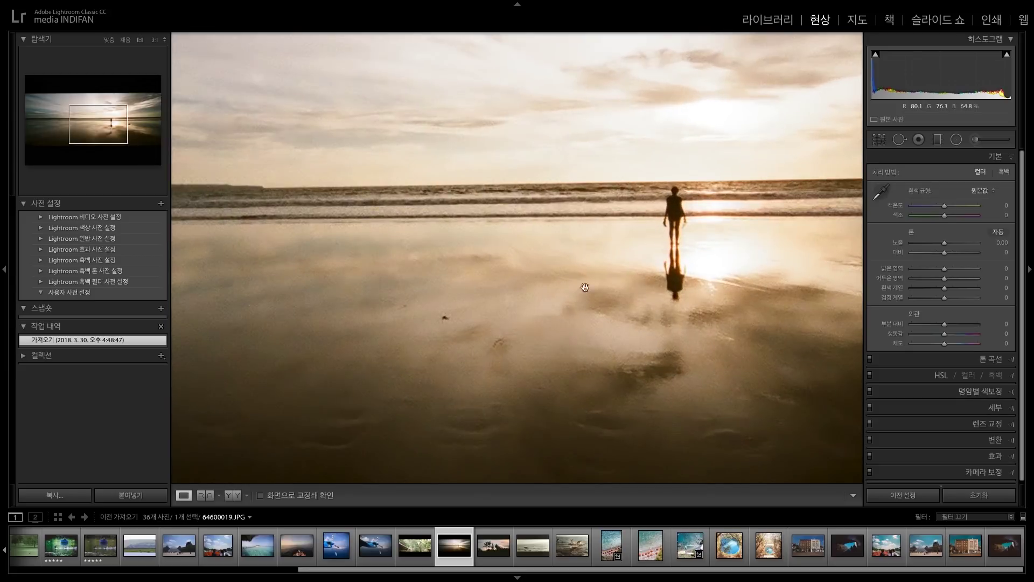
click(636, 285)
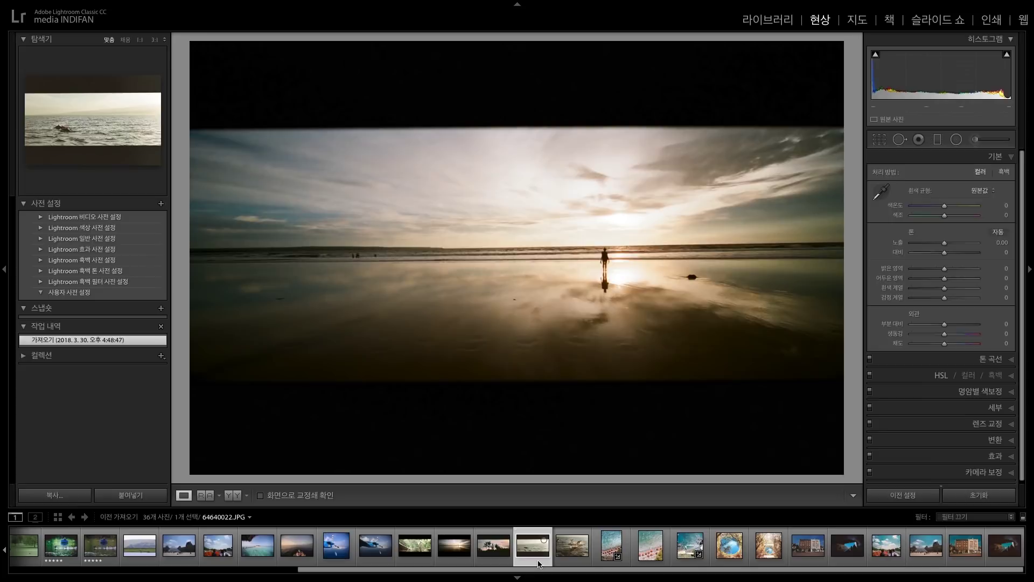
Open the dolphin close-up 64640031.JPG and examine the tails and water splashes at 1:1, returning to the full view.
click(568, 555)
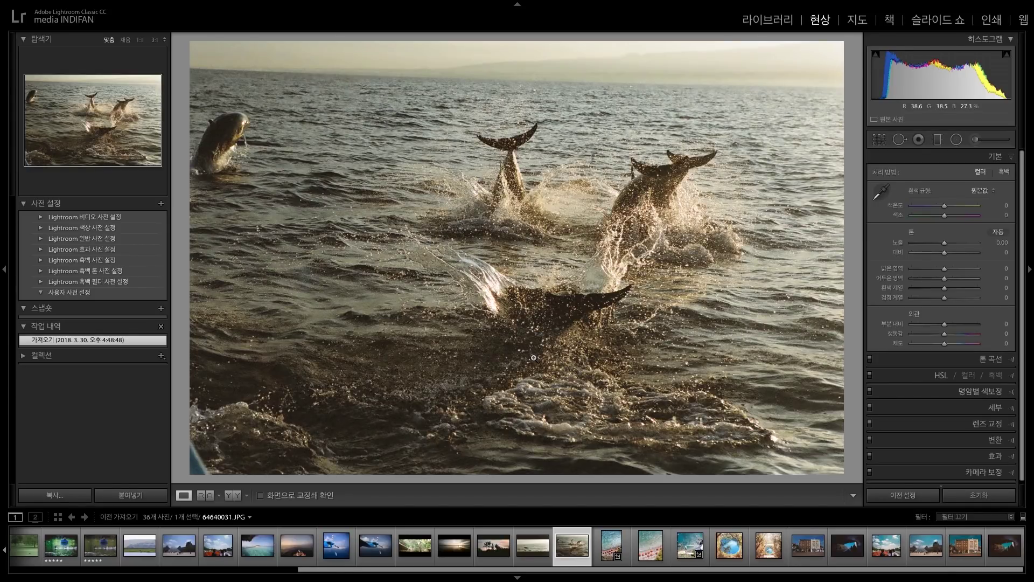
click(534, 358)
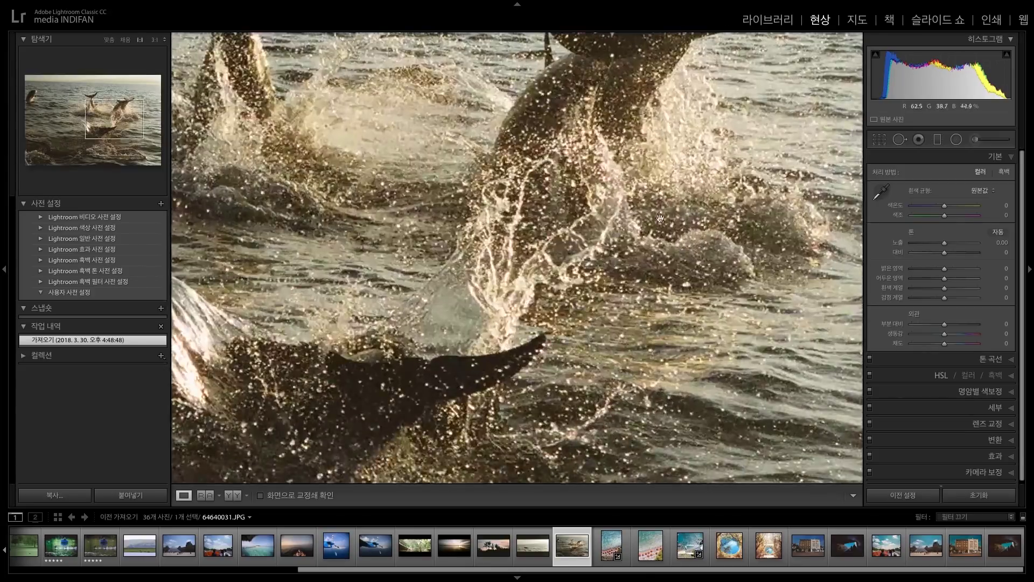
drag(579, 157, 559, 344)
click(581, 309)
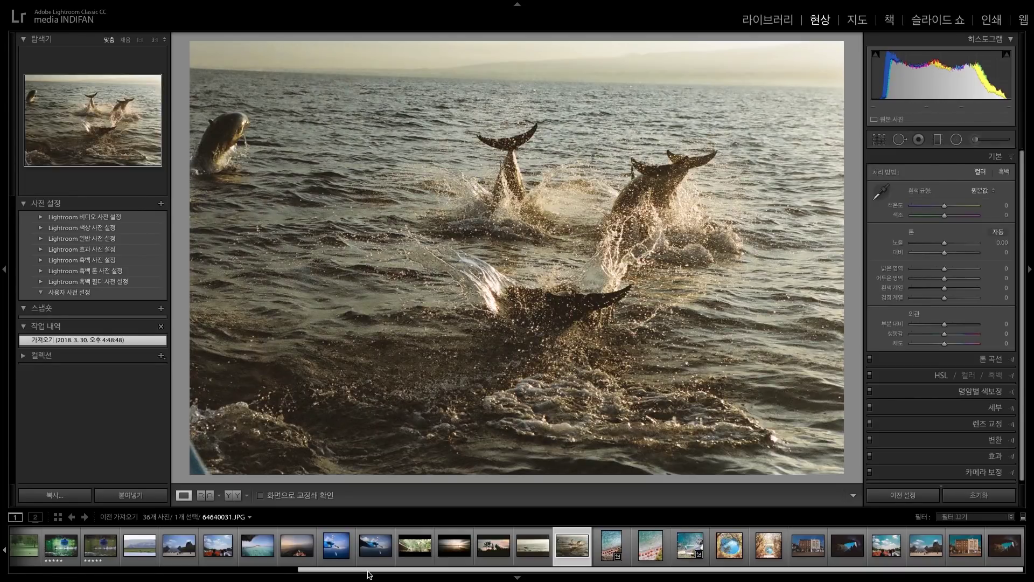
Browse back to the earlier photos in the imported set.
click(290, 570)
scroll(270, 550, up, 4)
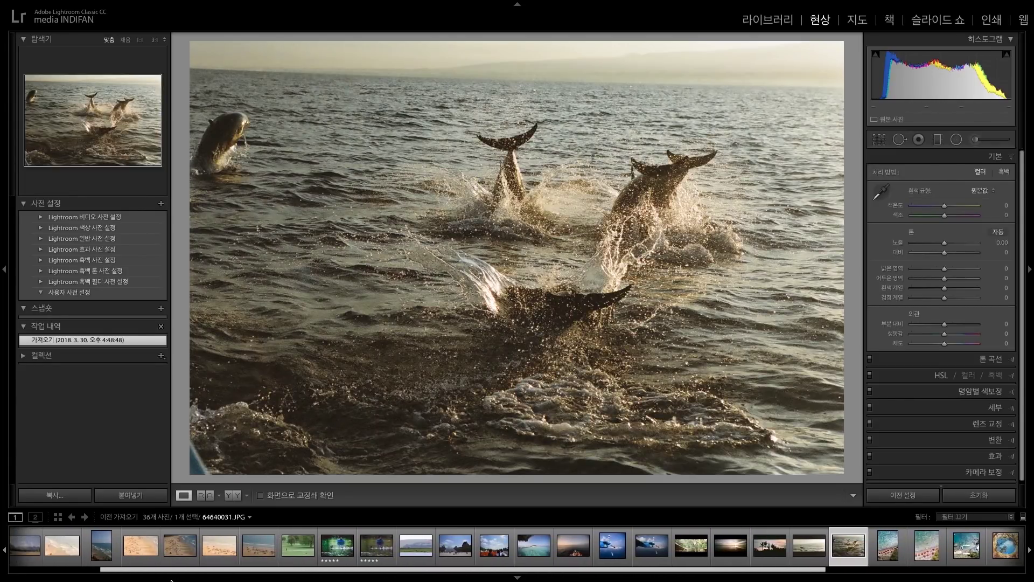
On the beach photo DSC03305.JPG, set the white balance temperature to +35 and the tint to +21.
click(260, 549)
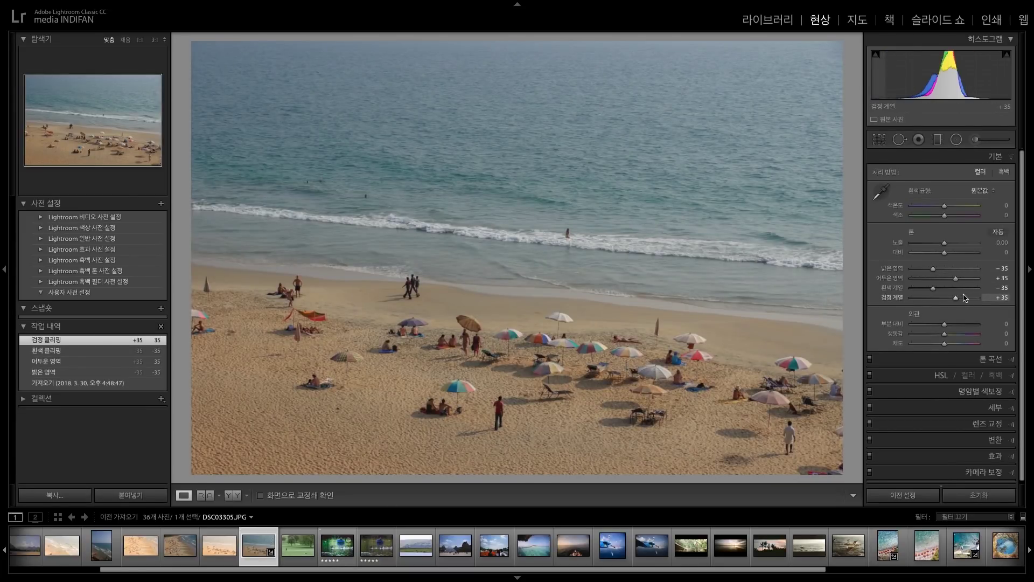
click(953, 207)
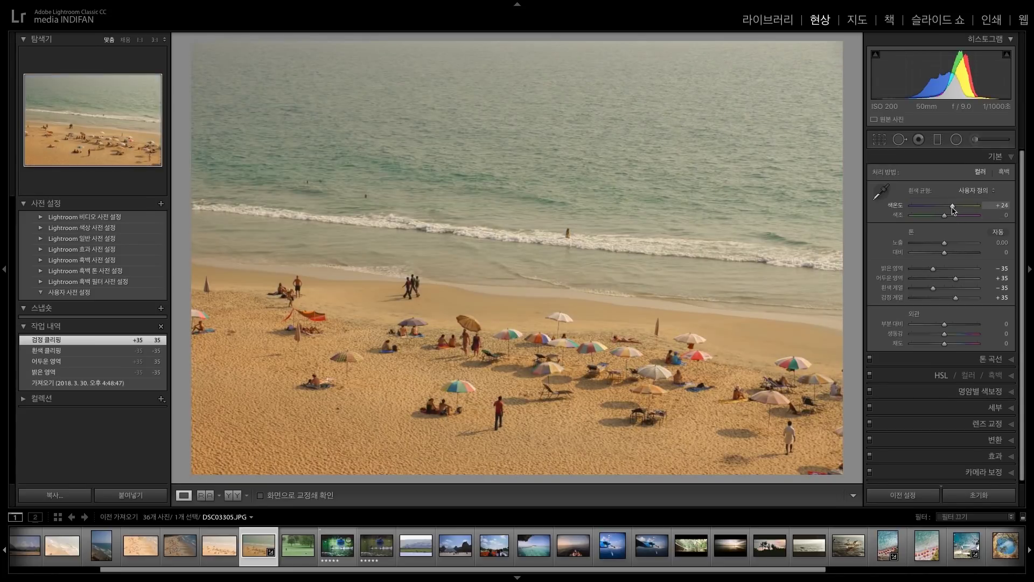
drag(952, 209, 955, 210)
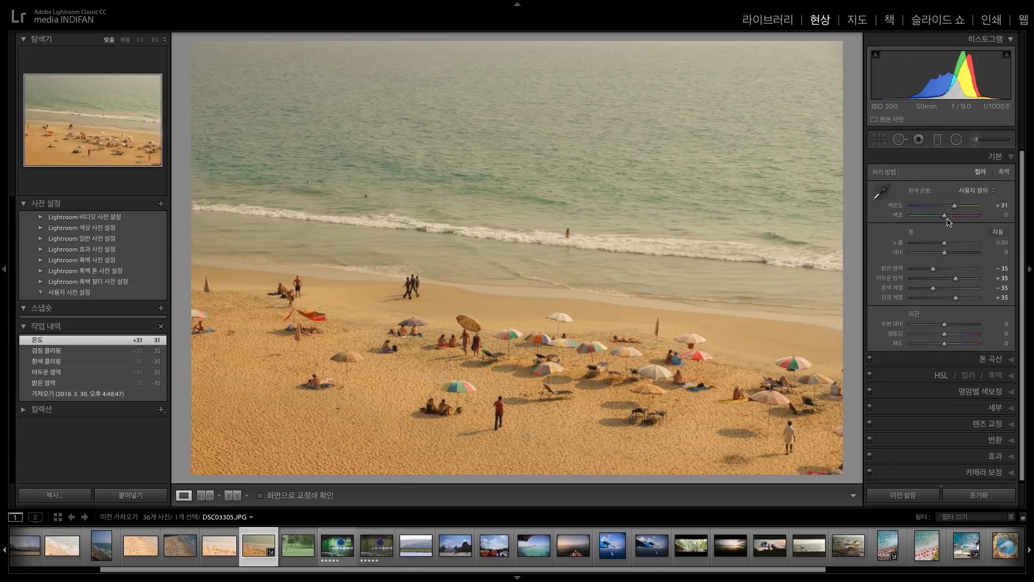
mouse_move(946, 217)
mouse_down()
mouse_move(935, 220)
mouse_move(953, 221)
mouse_up()
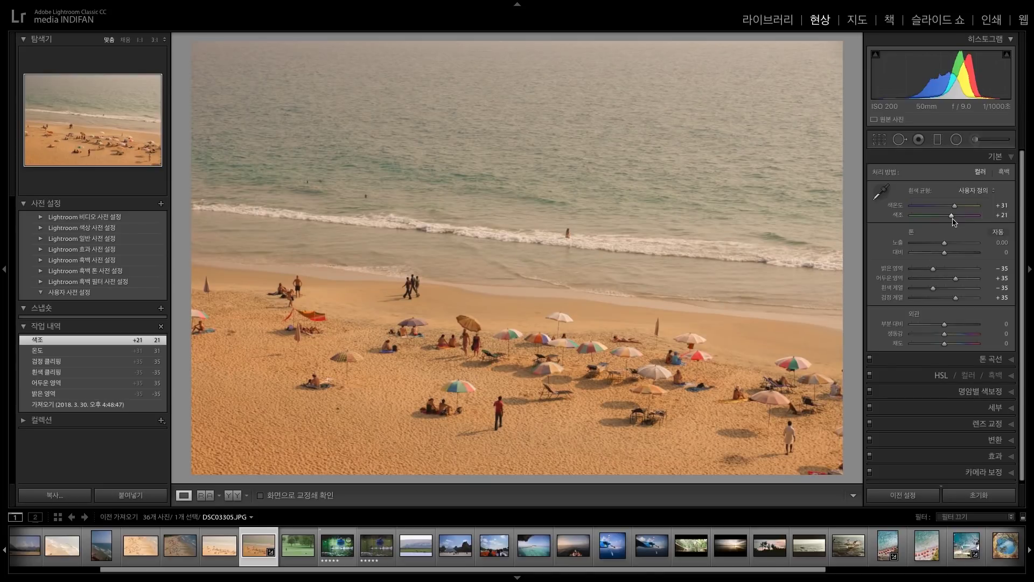
drag(960, 209, 960, 210)
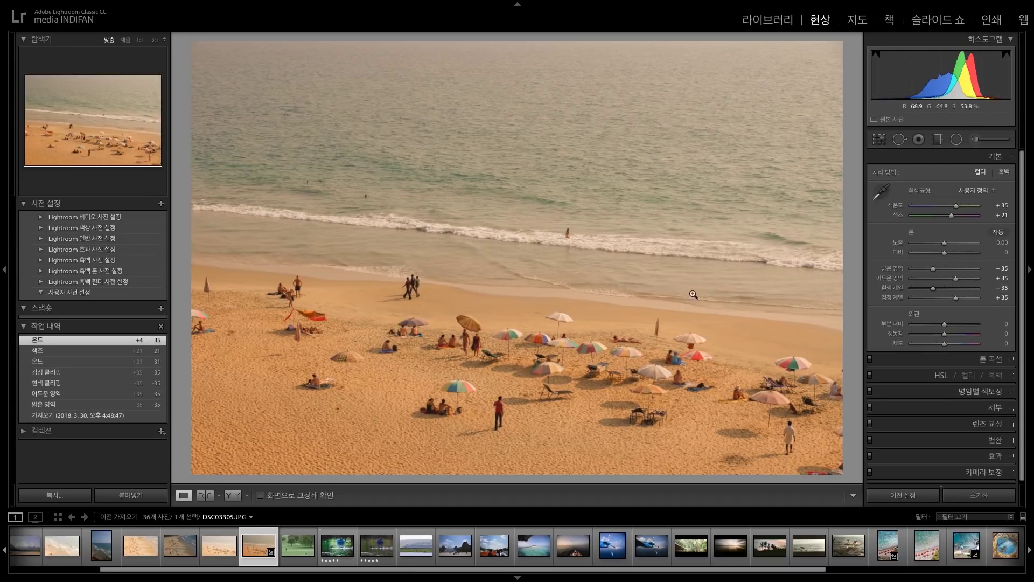
Set the beach photo's exposure to +0.35 and check the sand and umbrellas at 1:1.
click(996, 243)
text(0.)
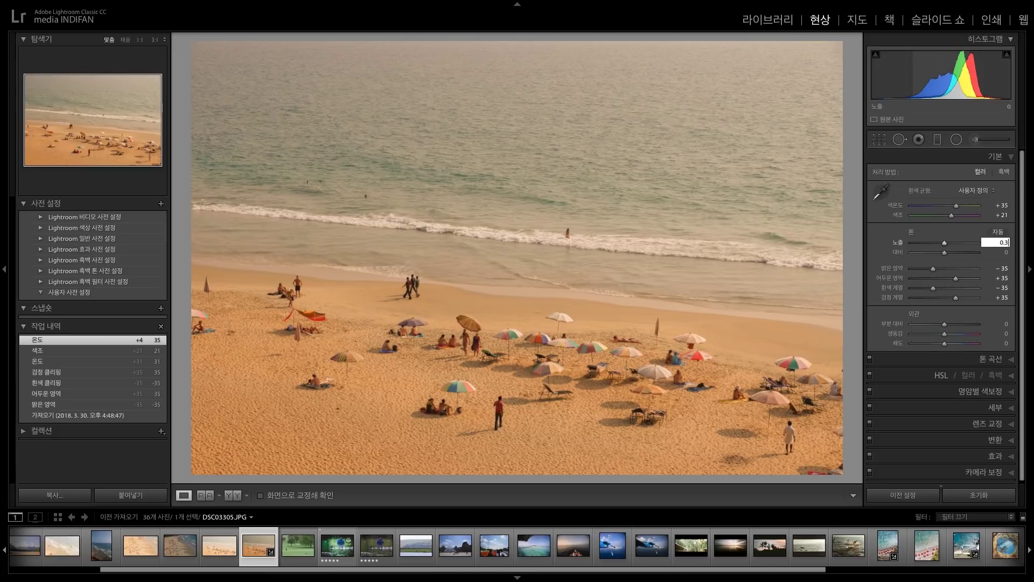
key(Return)
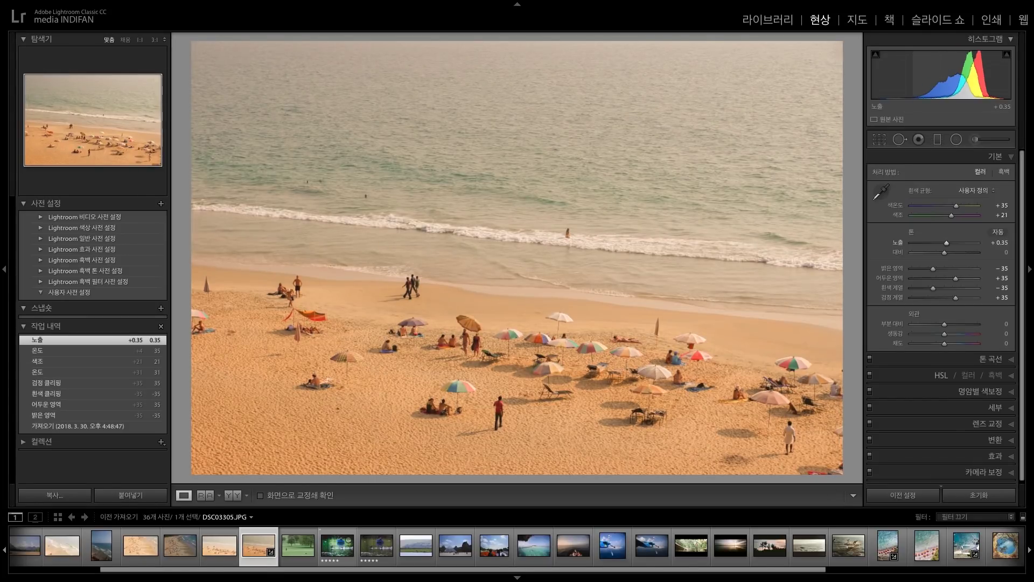
click(622, 338)
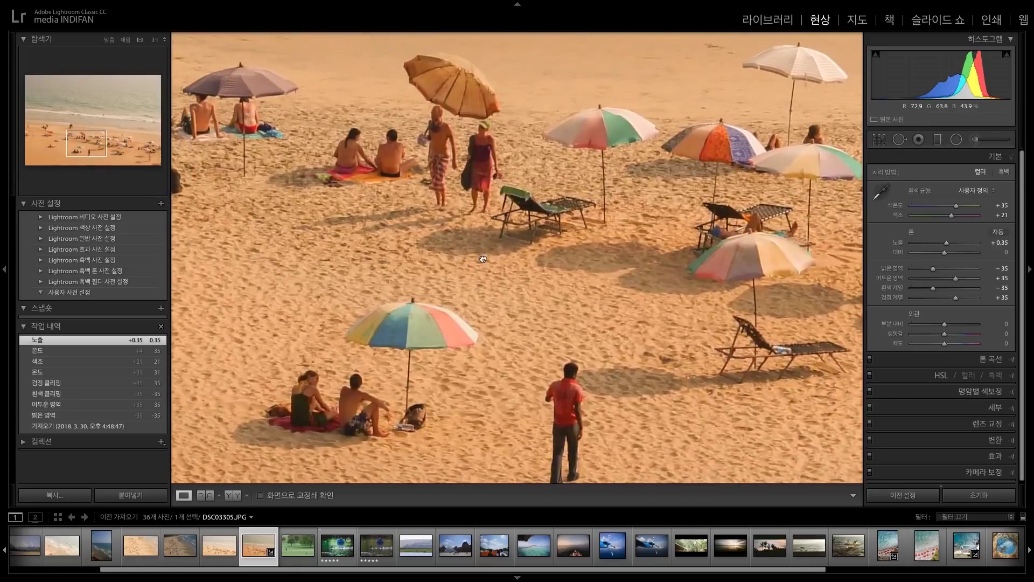
click(483, 259)
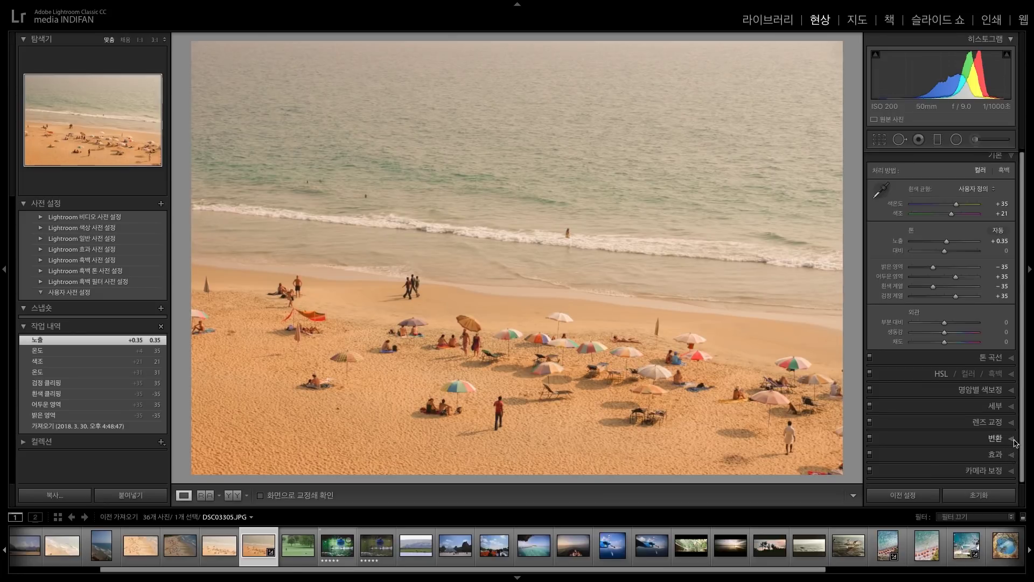
Add film grain to the beach photo with amount 36, size 13 and roughness 30.
click(1013, 455)
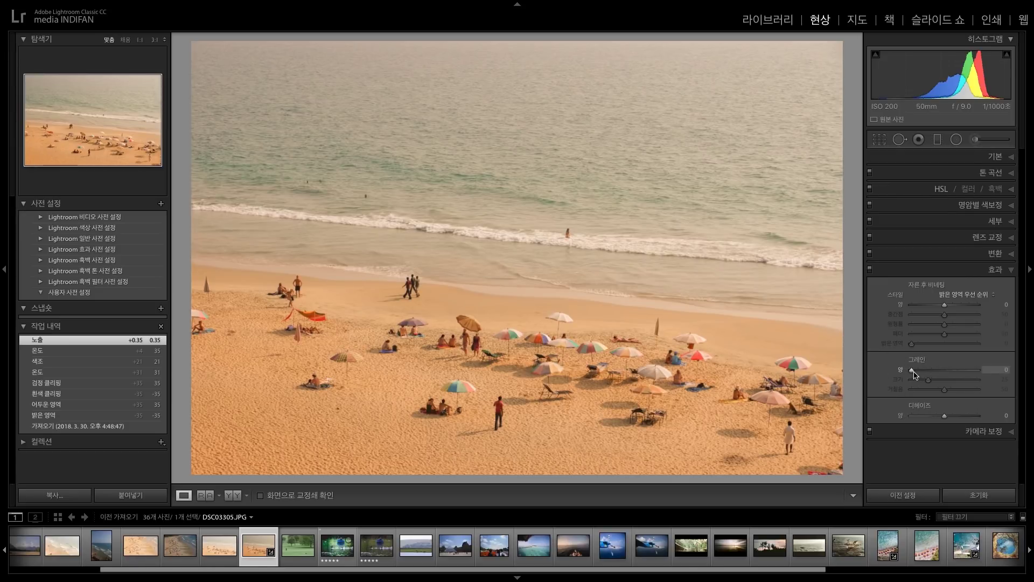
drag(914, 371, 1022, 373)
click(933, 370)
key(z)
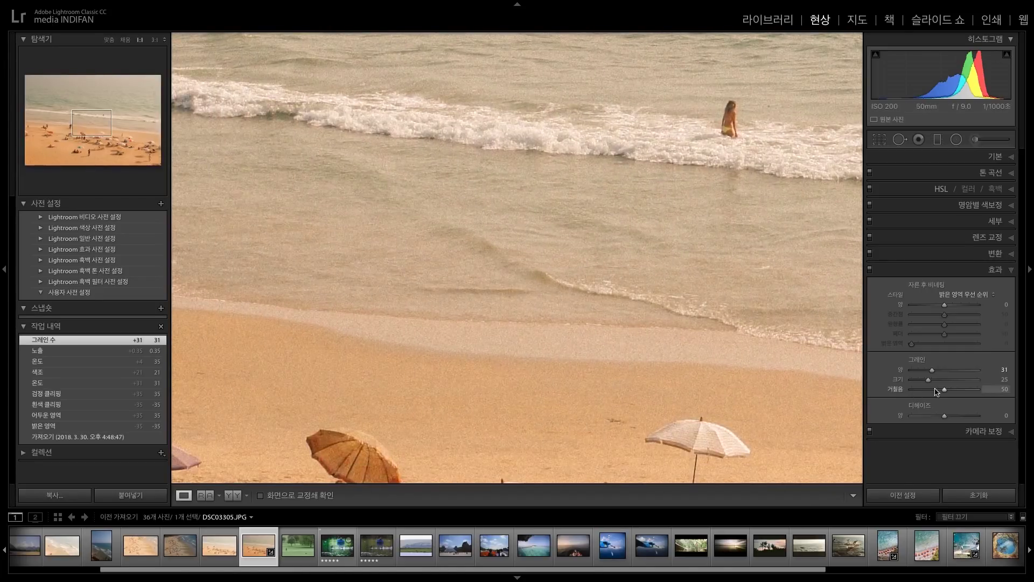
mouse_move(929, 380)
mouse_down()
mouse_move(888, 383)
mouse_move(977, 392)
mouse_move(895, 392)
mouse_move(953, 392)
mouse_move(925, 399)
mouse_up()
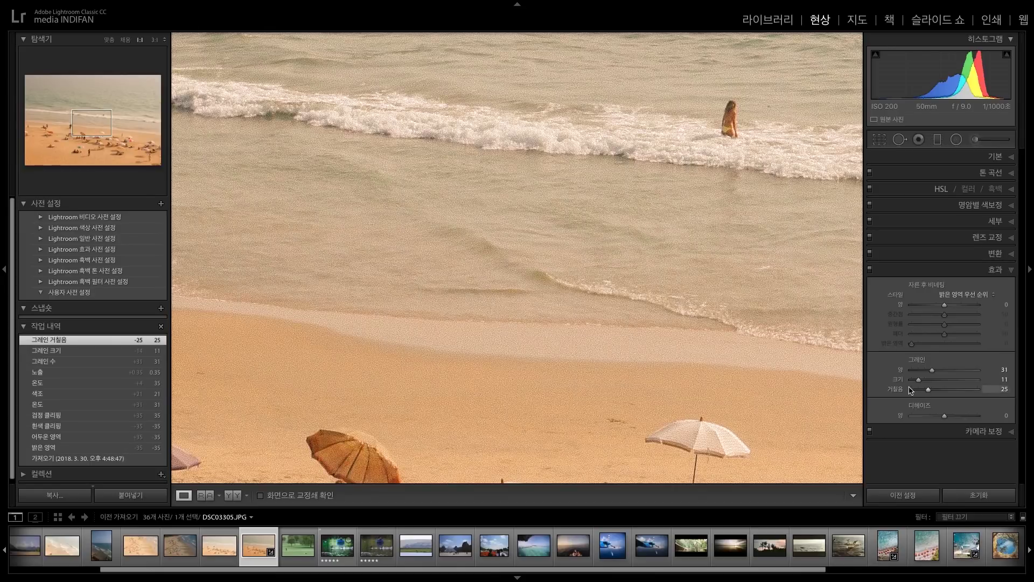
click(501, 227)
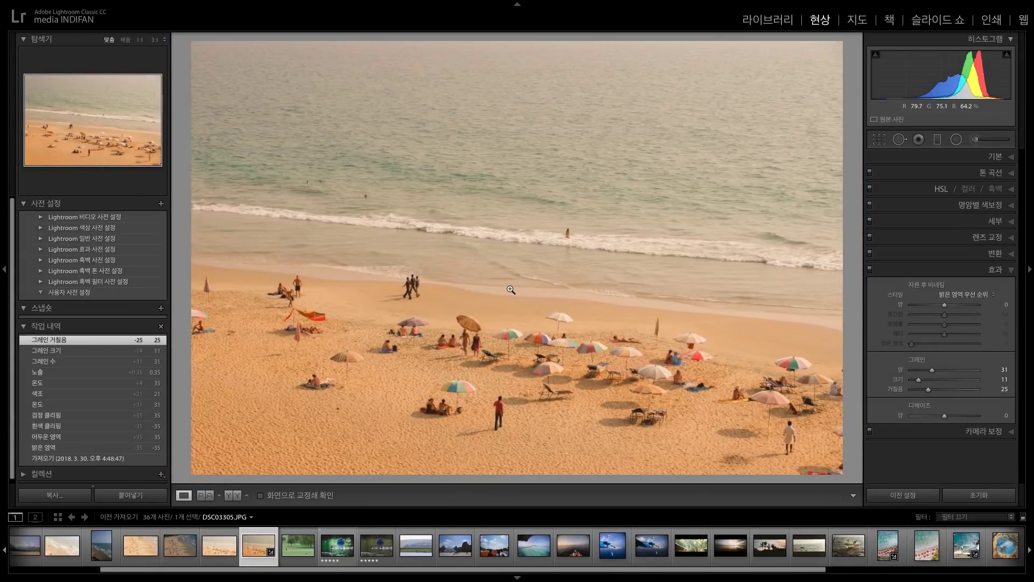
drag(932, 370, 933, 393)
Compare with the palm and sunset beach photos, and on DSC03305.JPG set Dehaze to -16 and grain amount to 52.
click(769, 546)
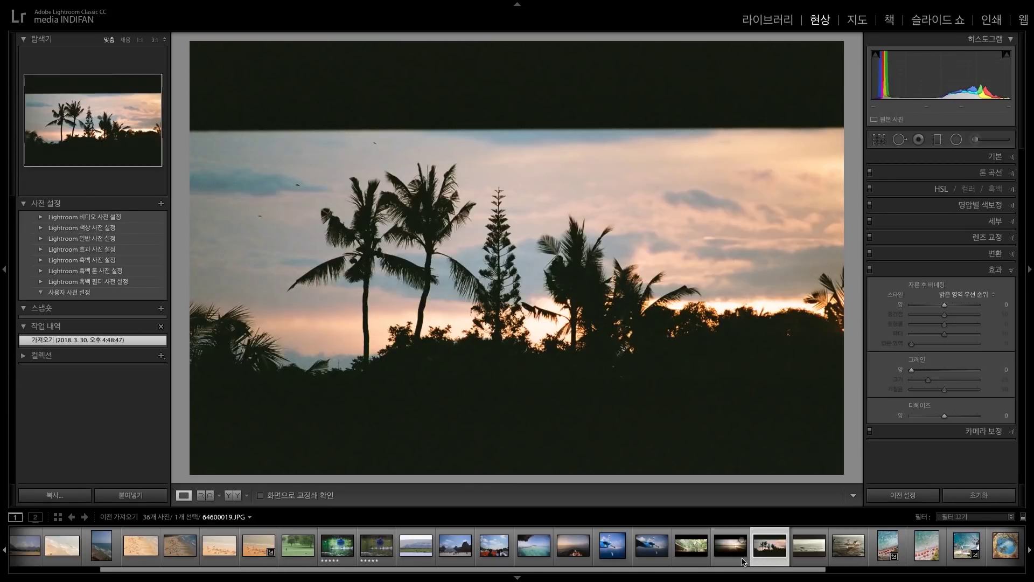
click(730, 546)
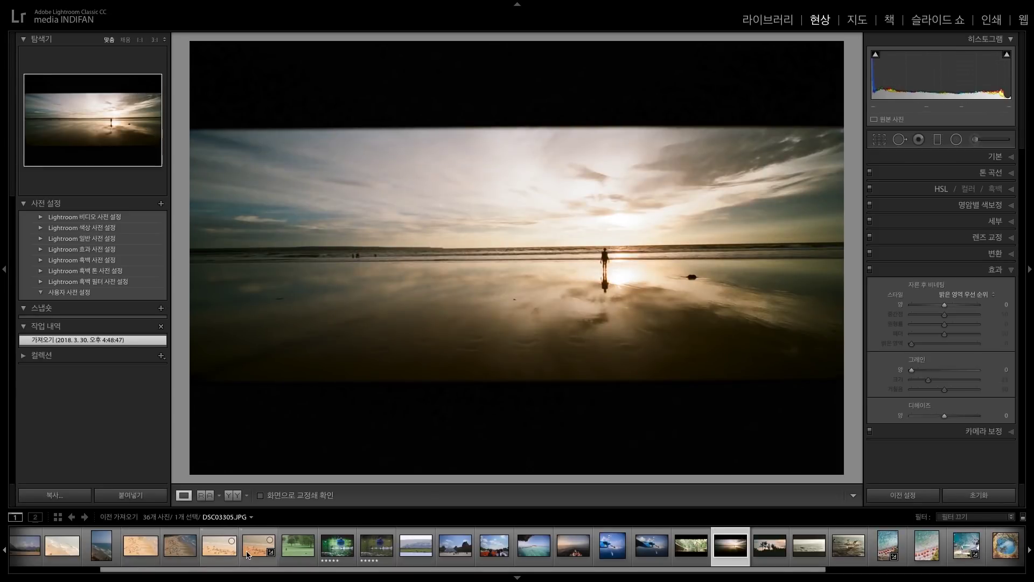
click(270, 550)
drag(944, 417, 938, 420)
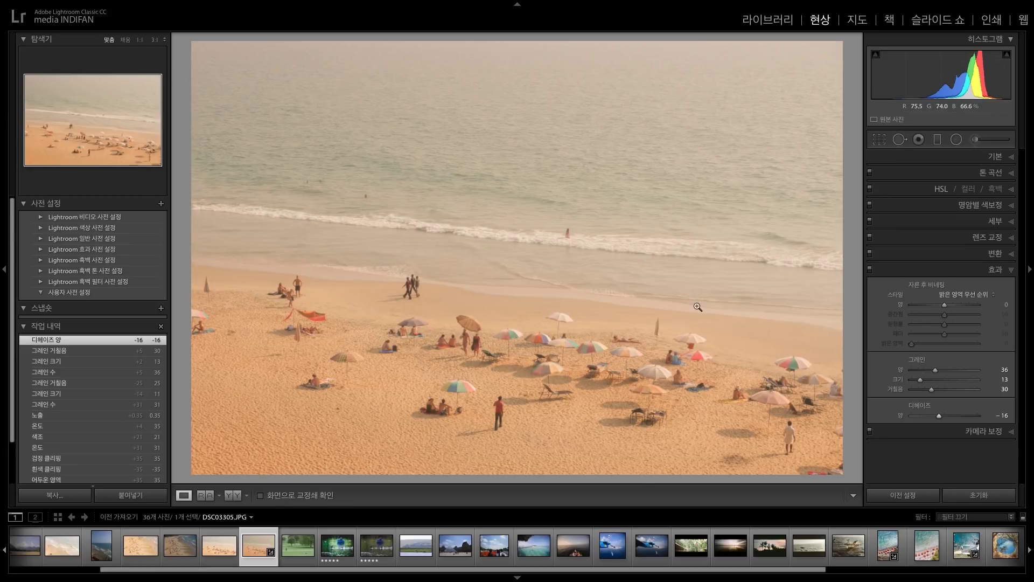
drag(940, 372, 952, 379)
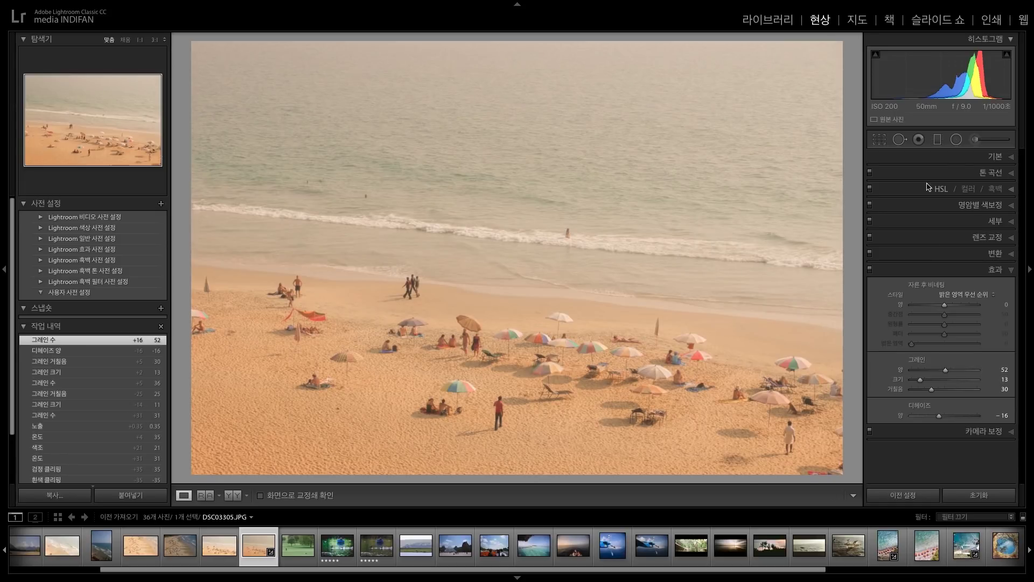
Shift the HSL hues of the beach photo: aqua to +1, yellow to -2 and orange to -5.
click(1001, 161)
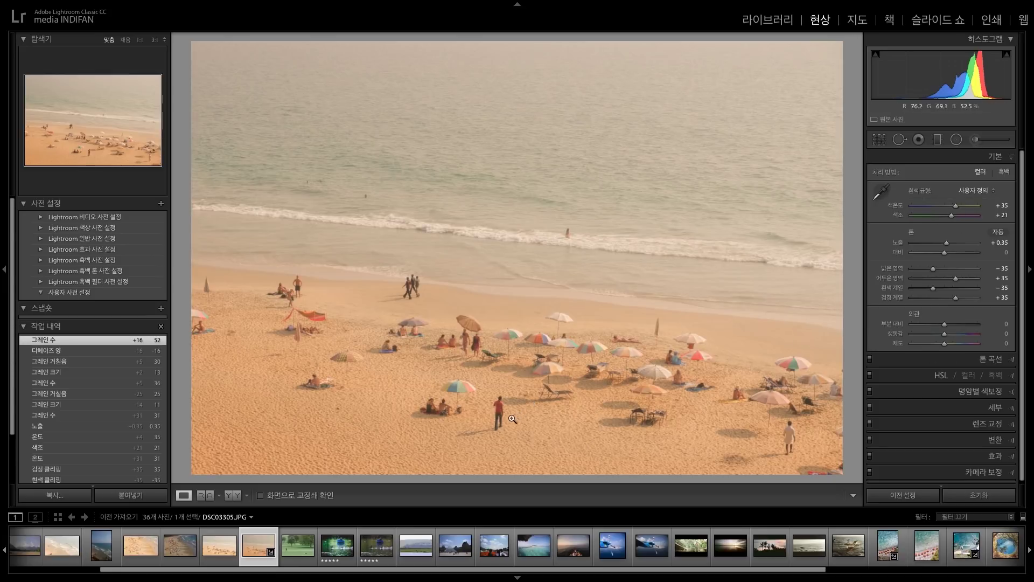
click(1015, 377)
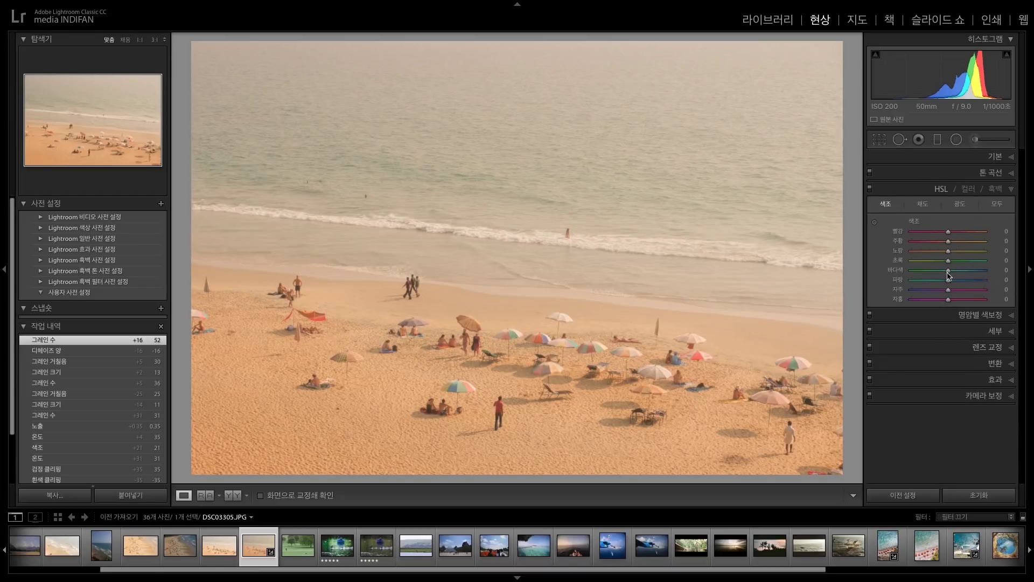
mouse_move(948, 270)
mouse_down()
mouse_move(916, 275)
mouse_move(996, 275)
mouse_move(936, 272)
mouse_move(950, 271)
mouse_up()
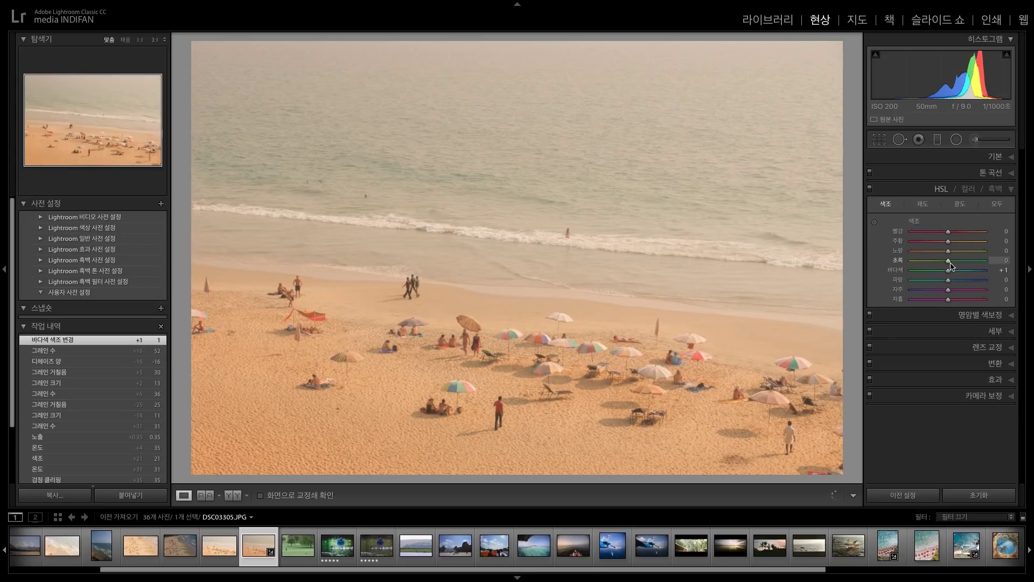
mouse_move(949, 251)
mouse_down()
mouse_move(1006, 254)
mouse_move(946, 262)
mouse_move(951, 249)
mouse_move(924, 242)
mouse_move(951, 246)
mouse_up()
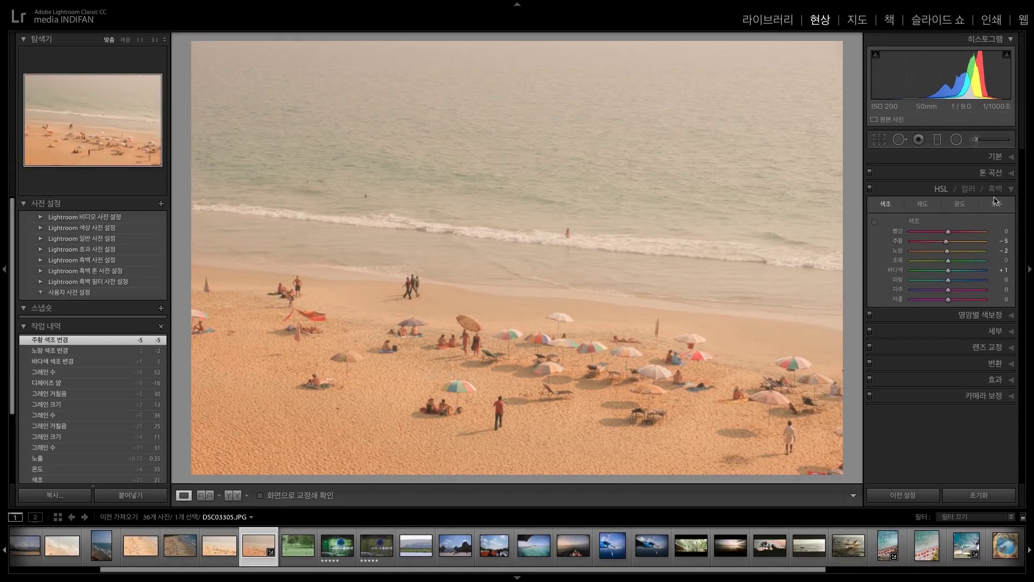
click(1012, 190)
Set the beach photo's presence values to vibrance -10, saturation -5 and clarity +15.
click(1004, 159)
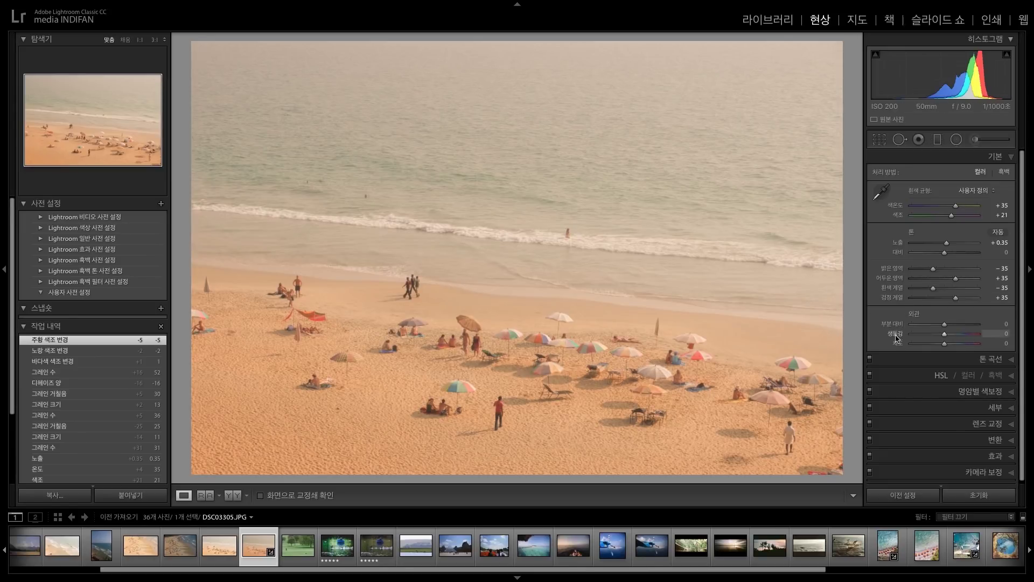
click(1005, 335)
text(-10)
key(Tab)
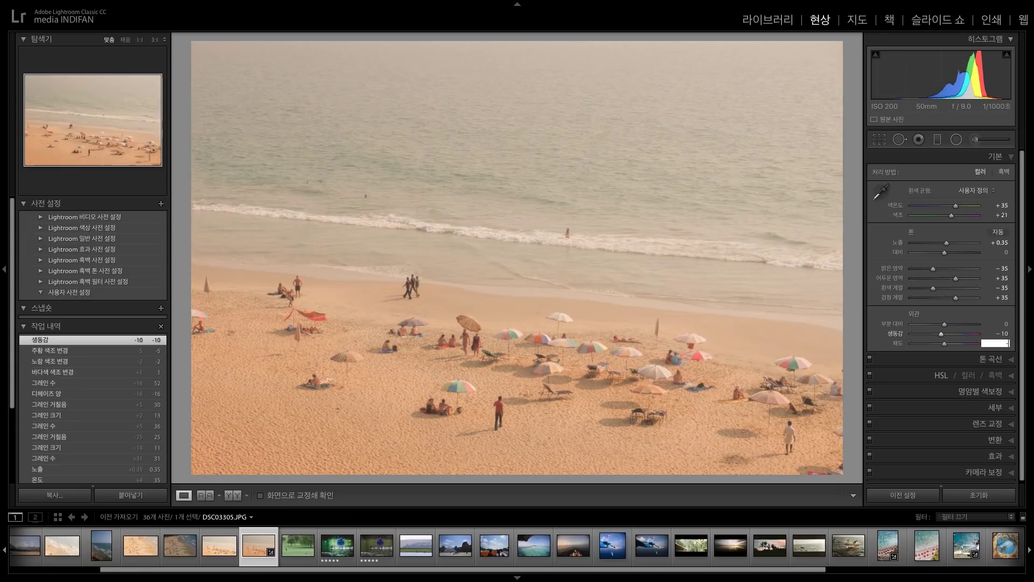
text(-5)
key(Return)
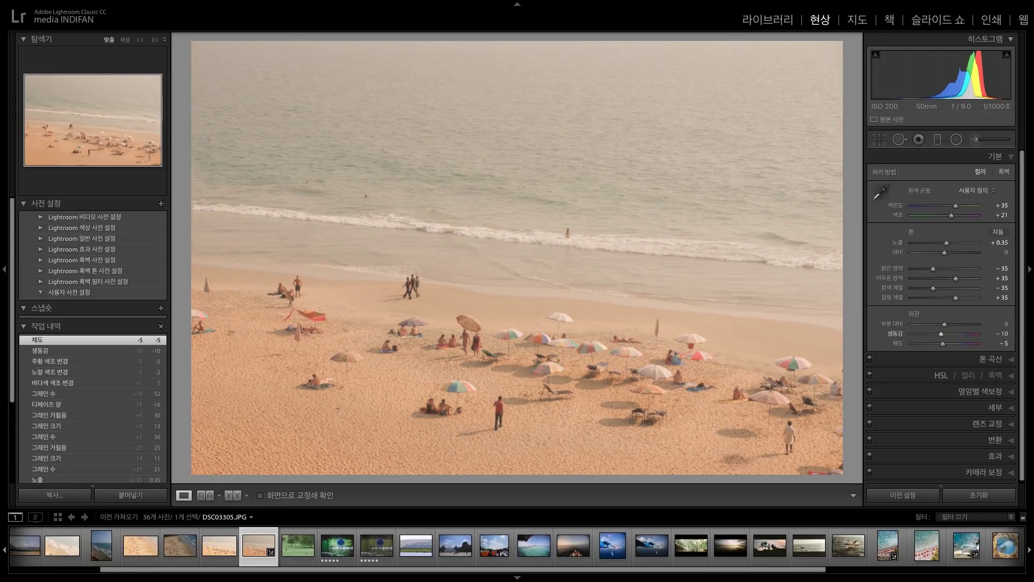
drag(947, 327, 953, 327)
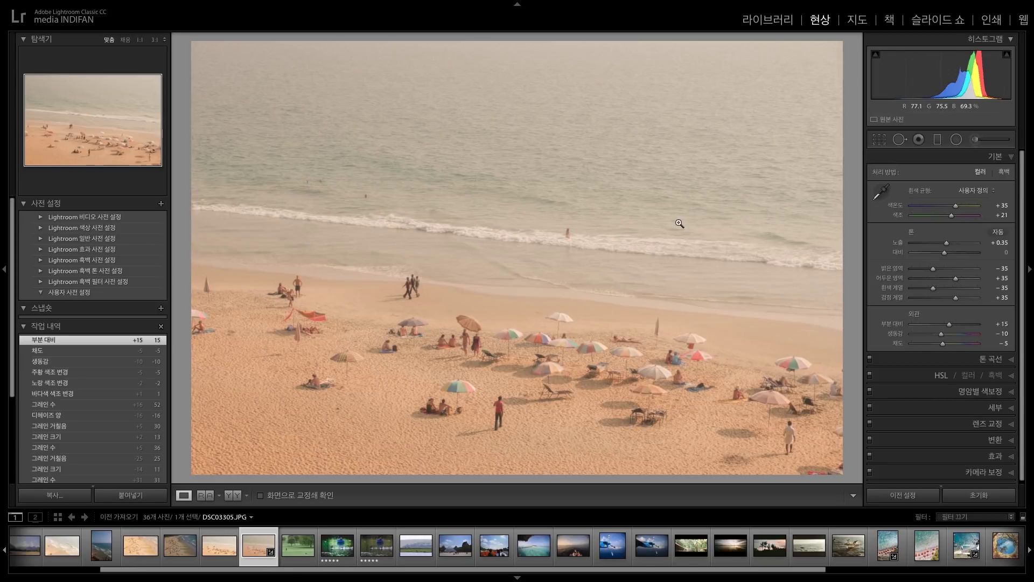
Save the current settings as a new develop preset named "2018 바다 1 빈티지" in the user presets folder.
click(161, 204)
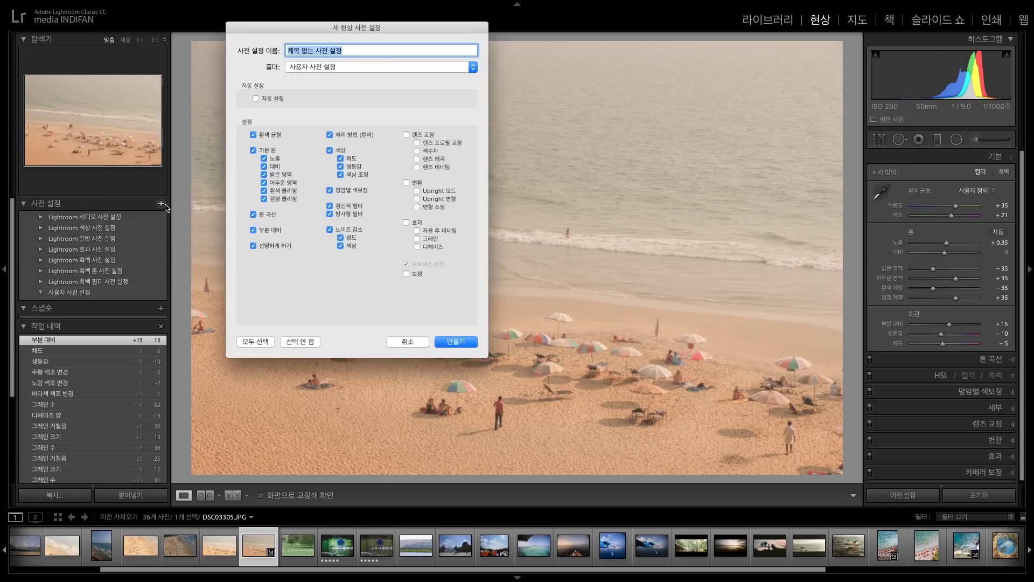
text(2018 바다 1 빈티지)
key(Return)
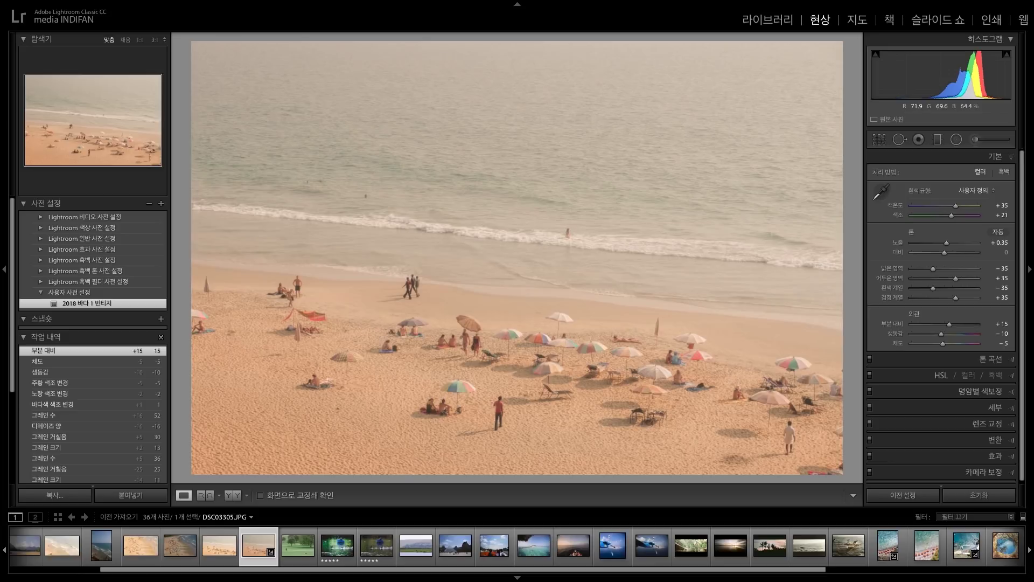
Synchronize the develop settings of DSC03305.JPG to the photos DSC03223.JPG and DSC03162.JPG.
scroll(340, 544, up, 3)
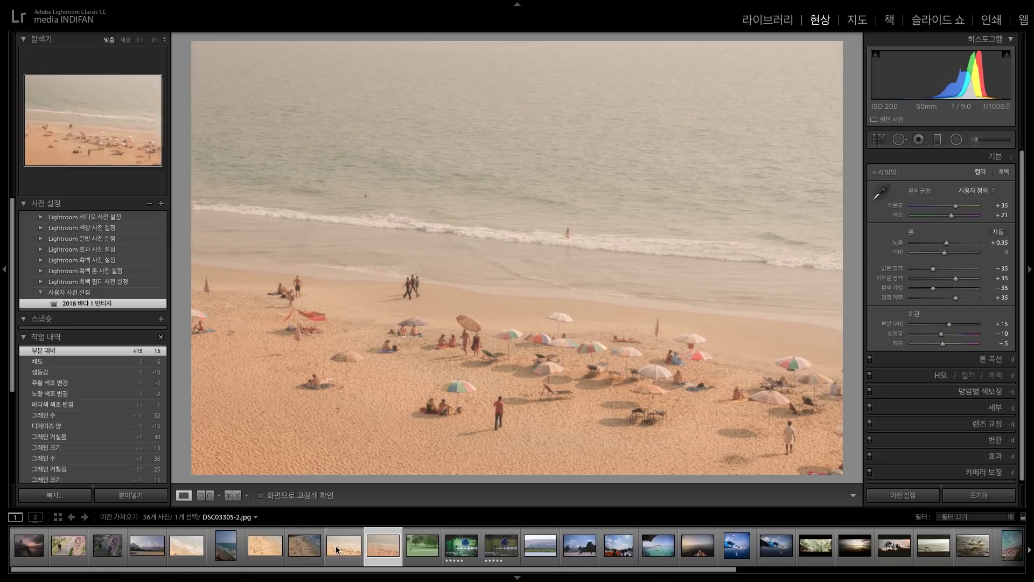
right_click(310, 555)
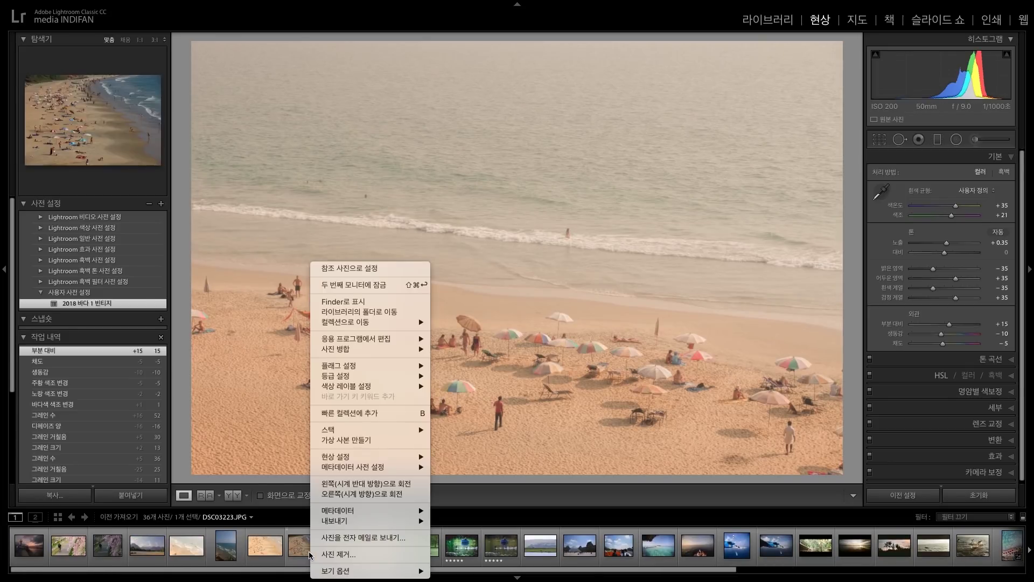
key(Escape)
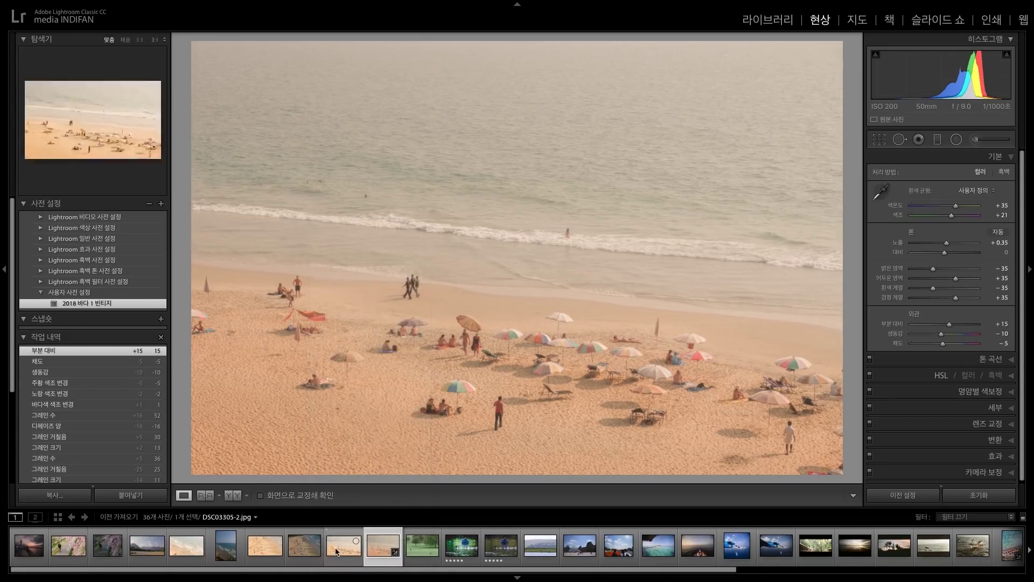
ctrl+click(308, 554)
ctrl+click(230, 552)
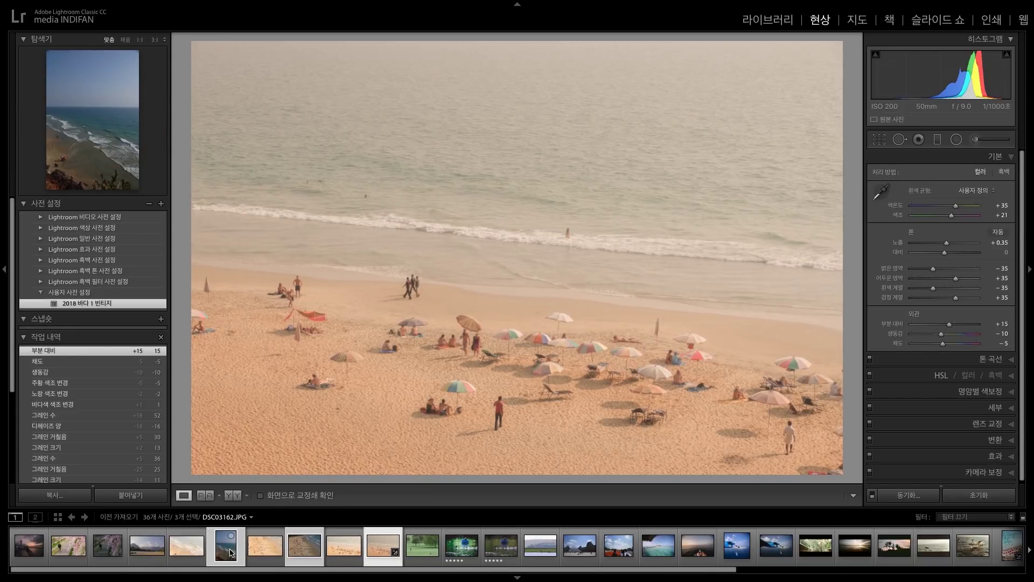
click(899, 496)
click(533, 319)
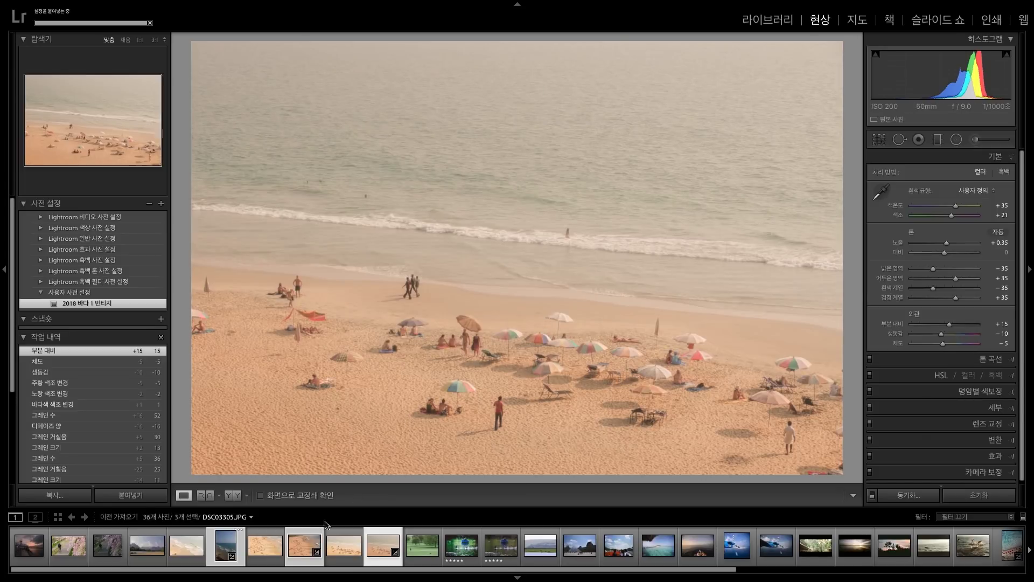
Compare the crowded beach photo DSC03223.JPG before and after correction side by side, examining the umbrellas at 1:1.
click(301, 552)
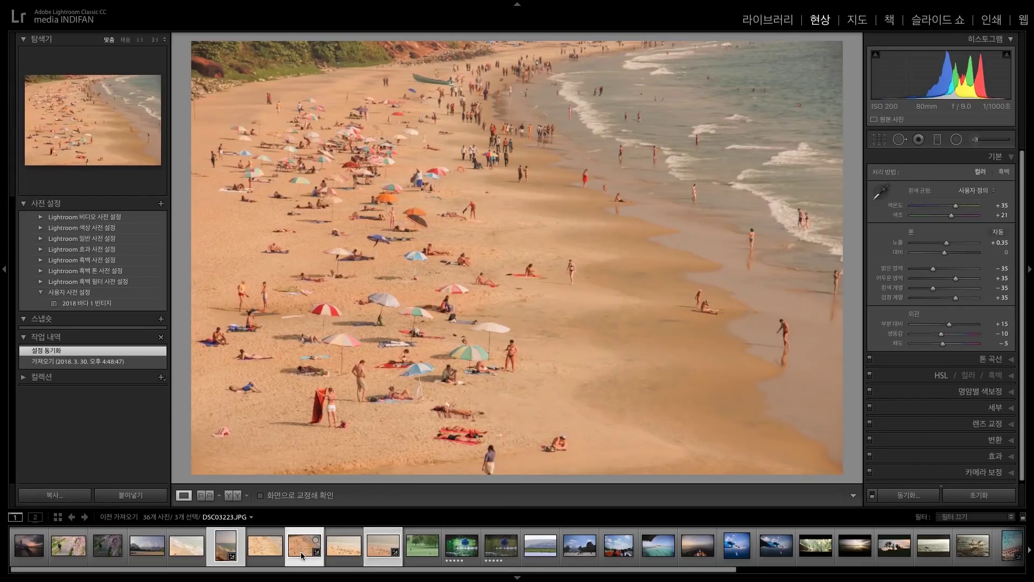
click(233, 496)
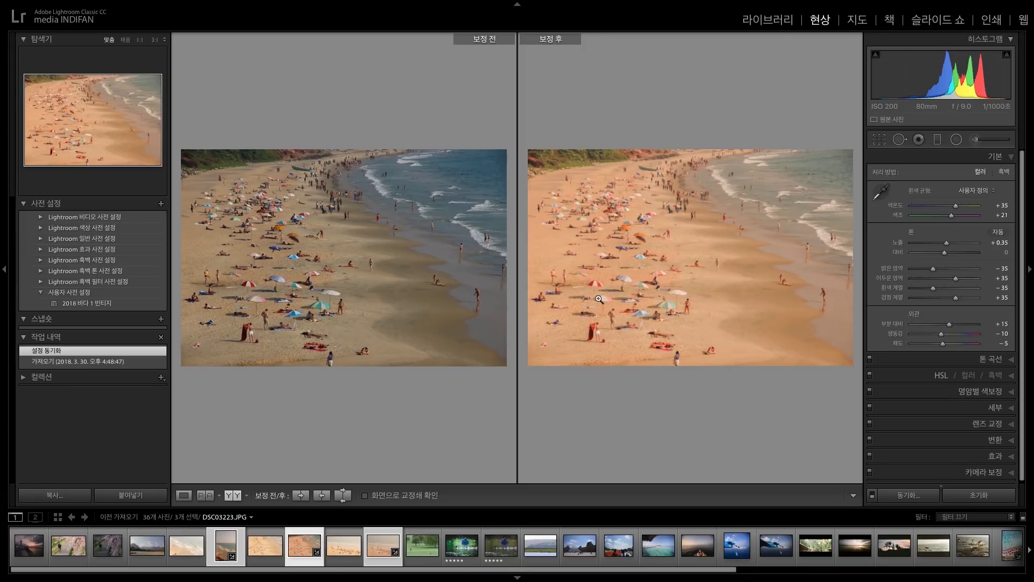
click(372, 311)
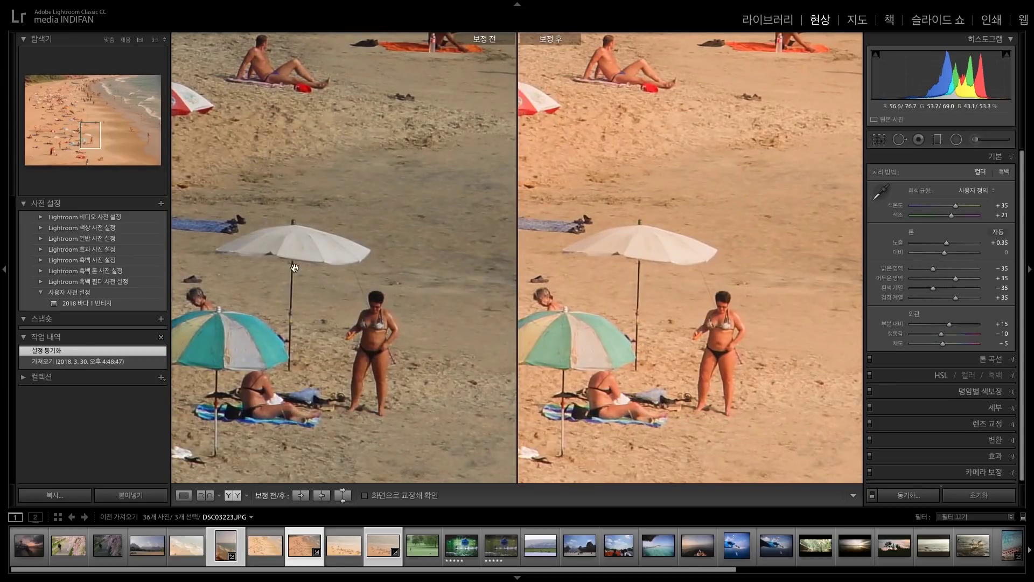
Examine other umbrellas and sunbathers in the crowded beach photo at 1:1 before and after correction, and return to the single-photo view.
click(290, 246)
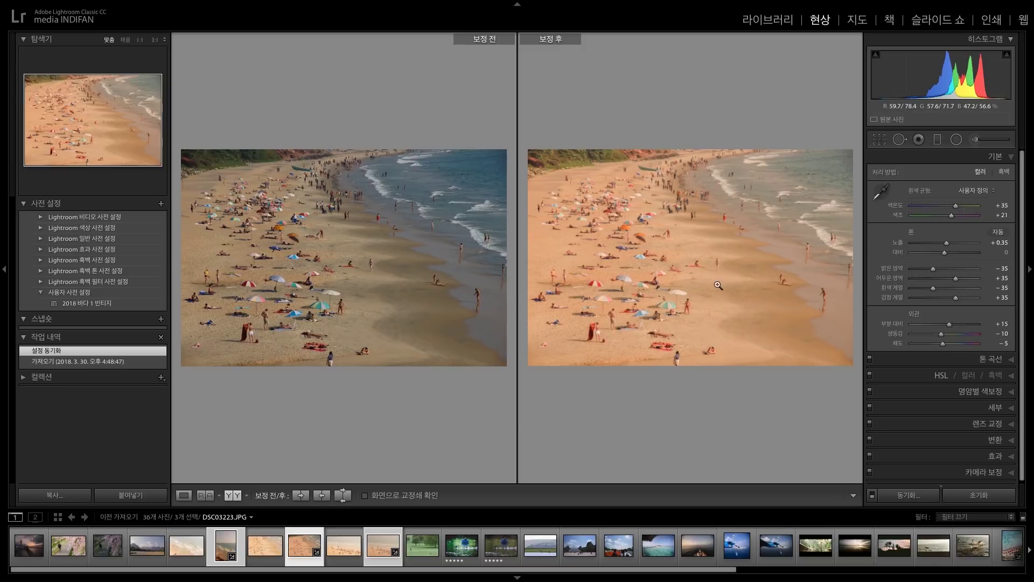
click(662, 276)
drag(663, 276, 744, 281)
drag(628, 270, 708, 275)
drag(547, 267, 601, 300)
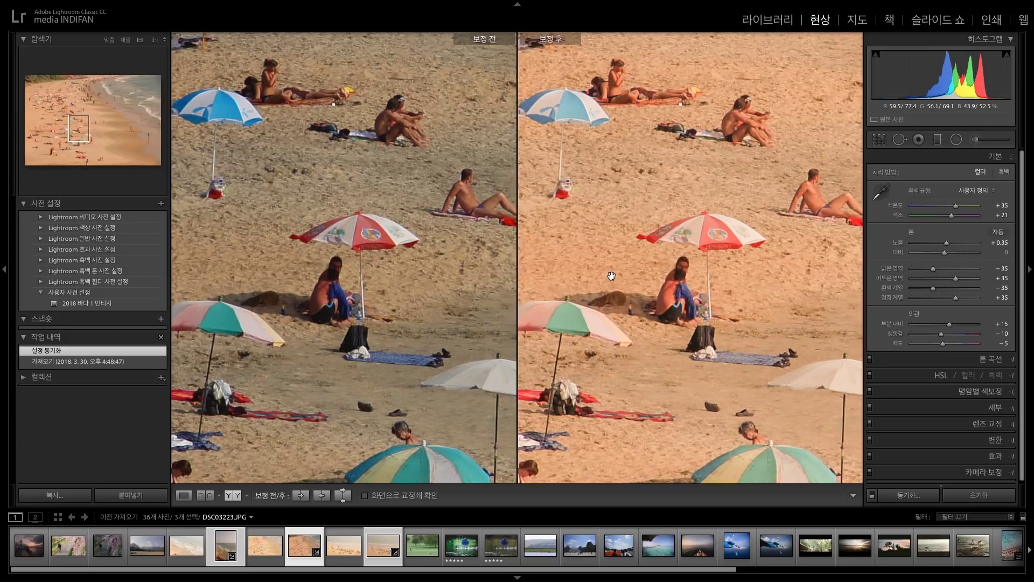
click(611, 276)
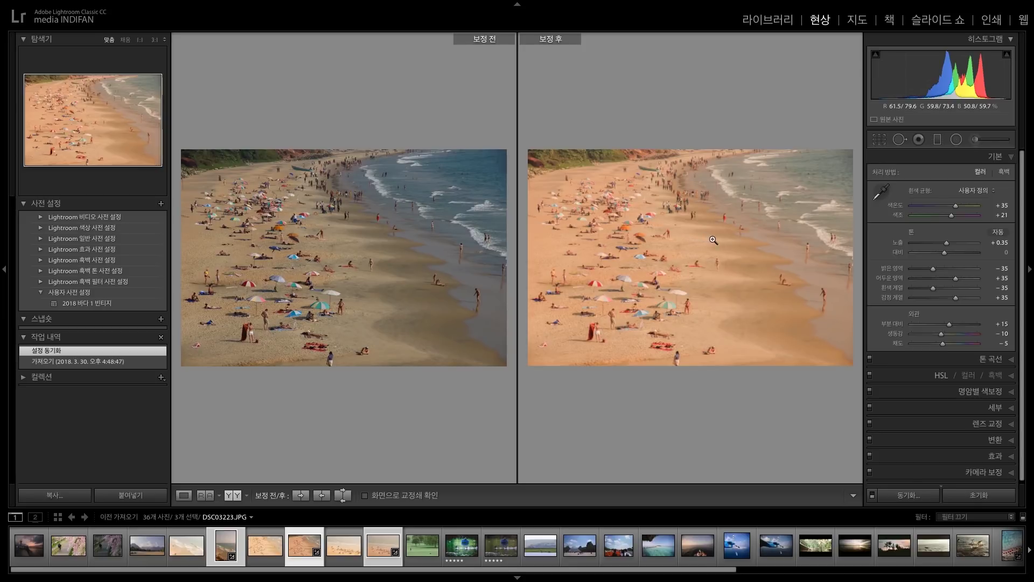
click(184, 495)
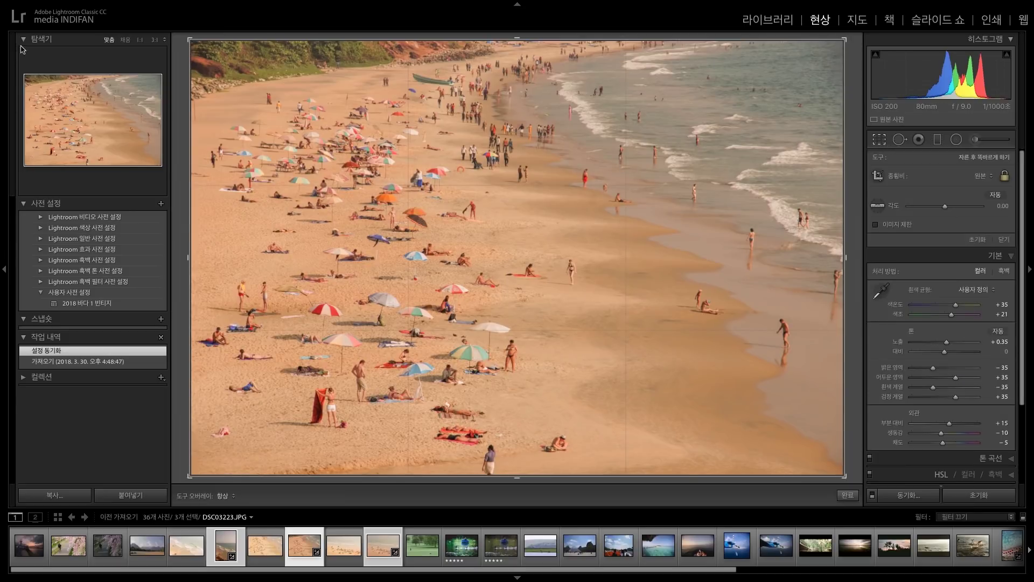
Crop the crowded beach photo DSC03223.JPG to a 16 x 9 ratio, trimming the vegetation above the beach and slightly tightening the frame.
click(979, 178)
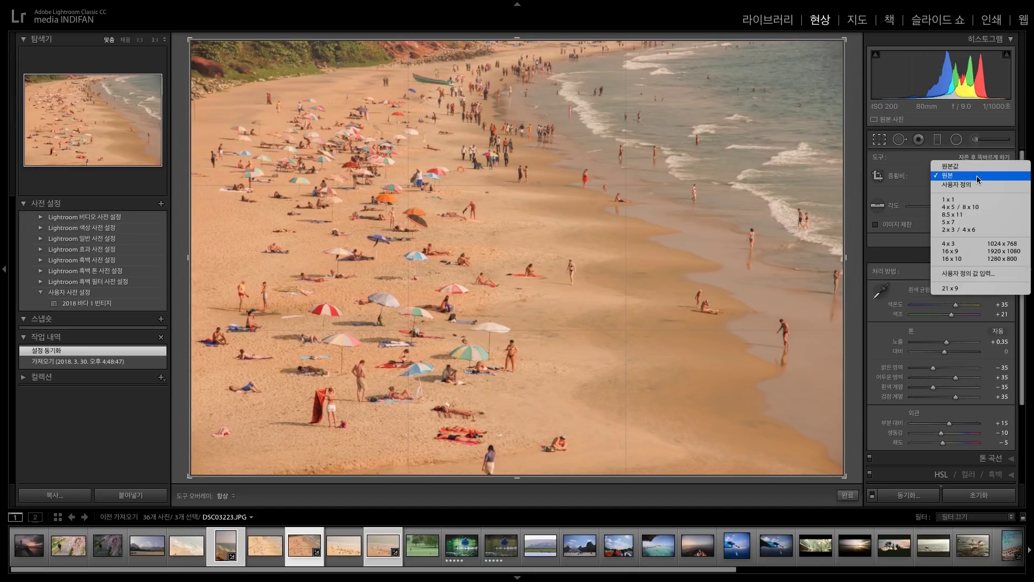
click(979, 251)
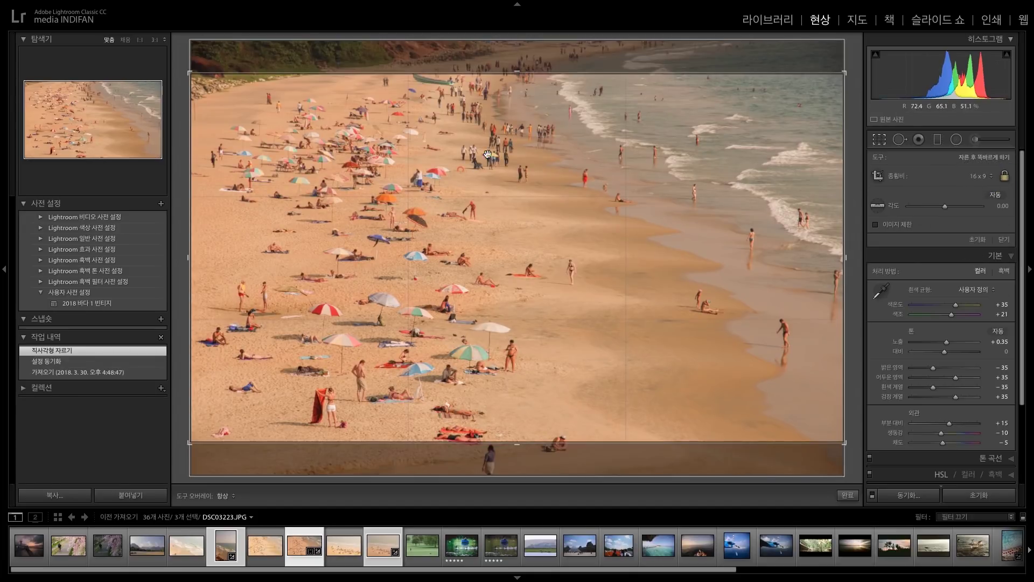
drag(640, 257, 649, 247)
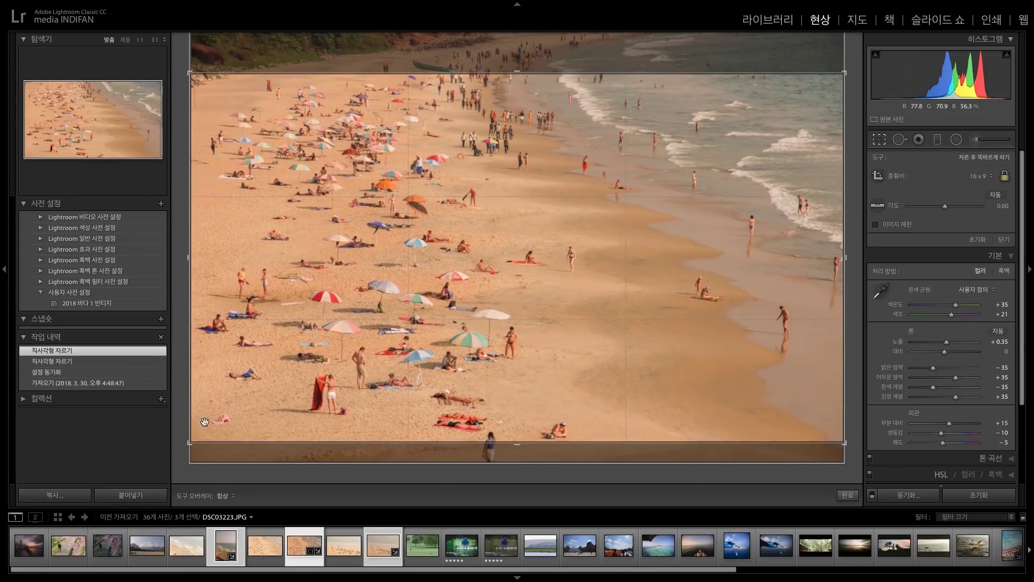
drag(193, 440, 196, 439)
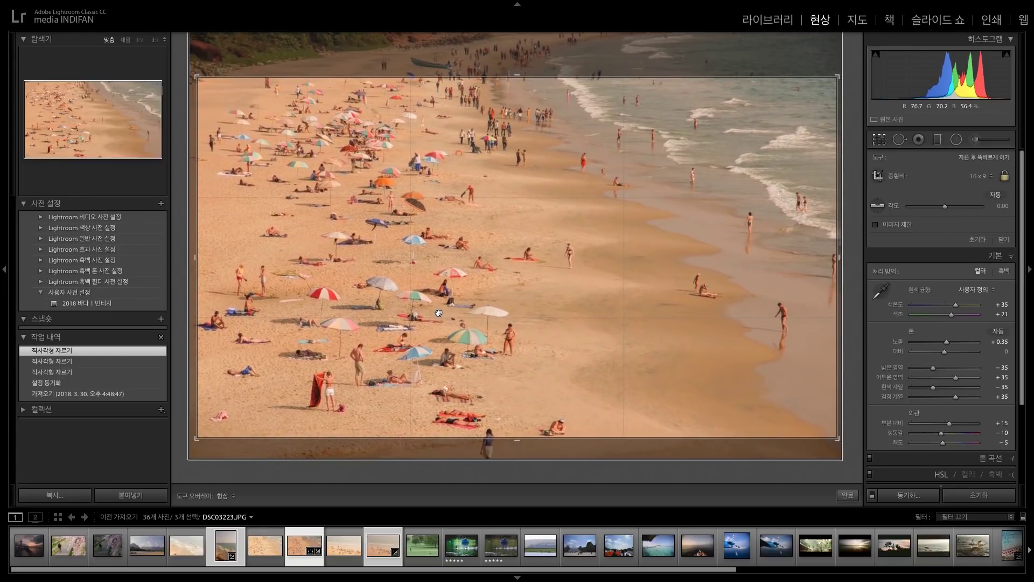
drag(438, 314, 436, 315)
key(Return)
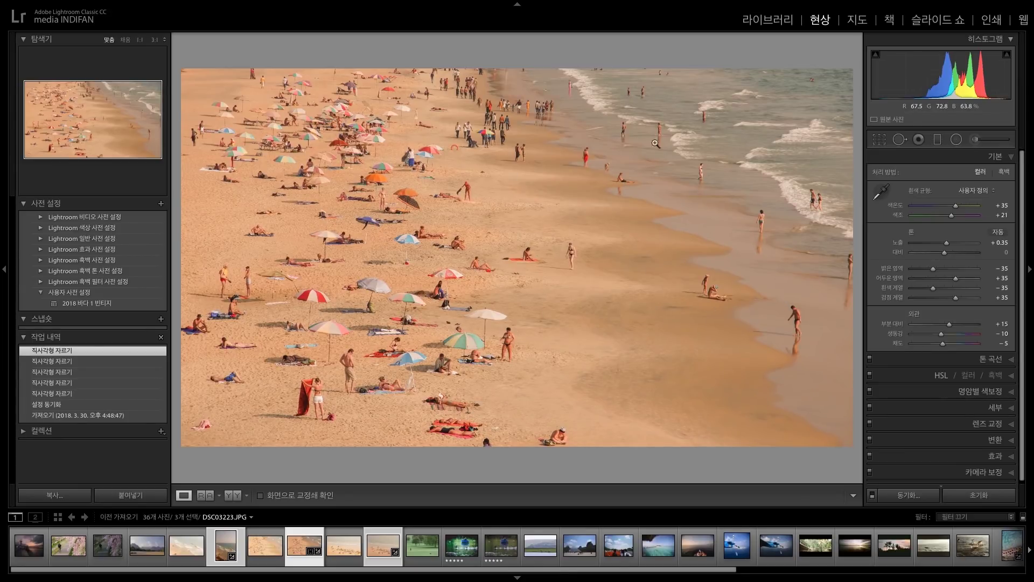
Recrop the crowded beach photo to a custom 21 x 9 aspect ratio, framing the umbrellas and the shoreline.
click(882, 143)
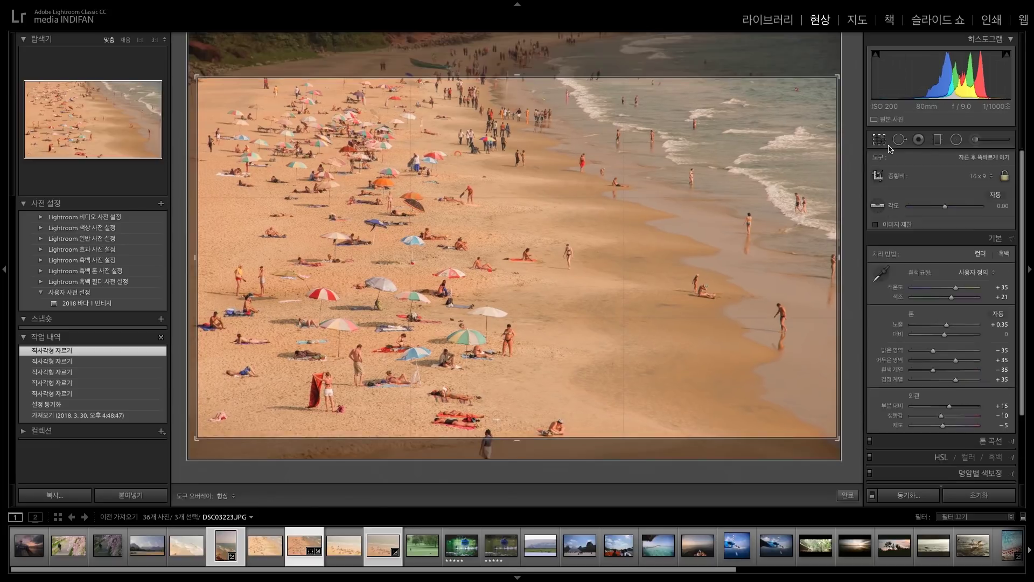
click(992, 181)
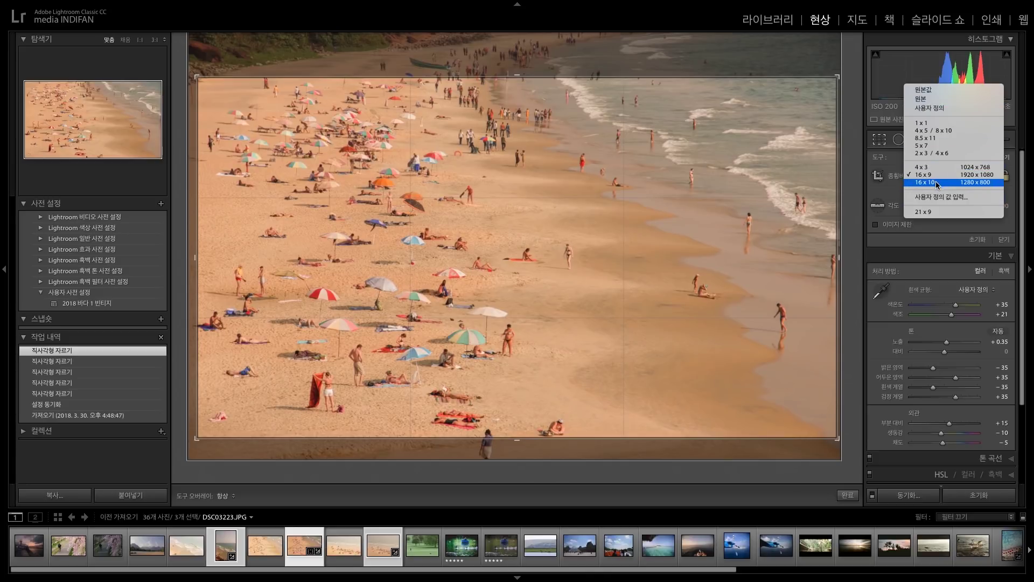
click(941, 198)
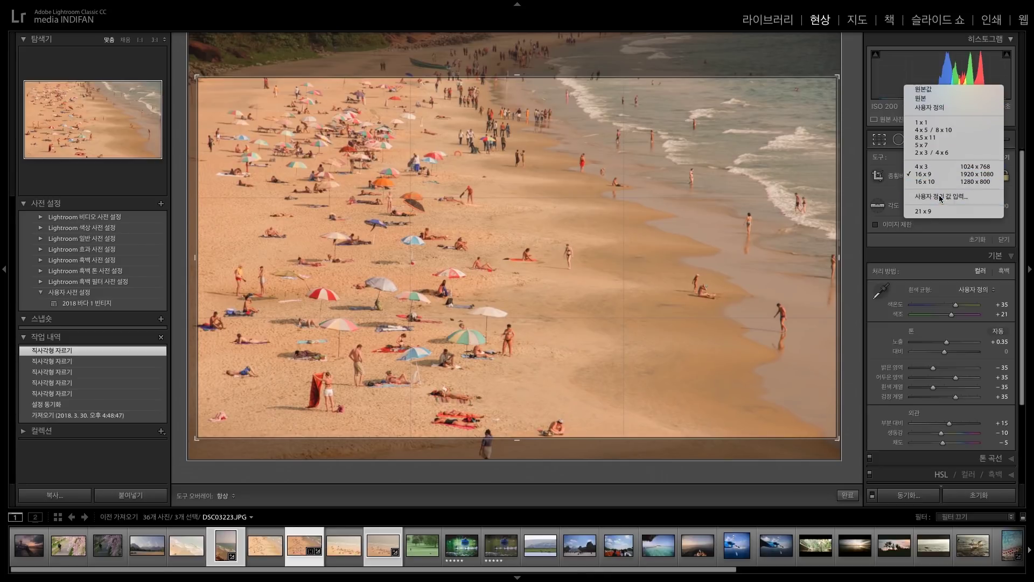
text(21)
key(Tab)
text(9)
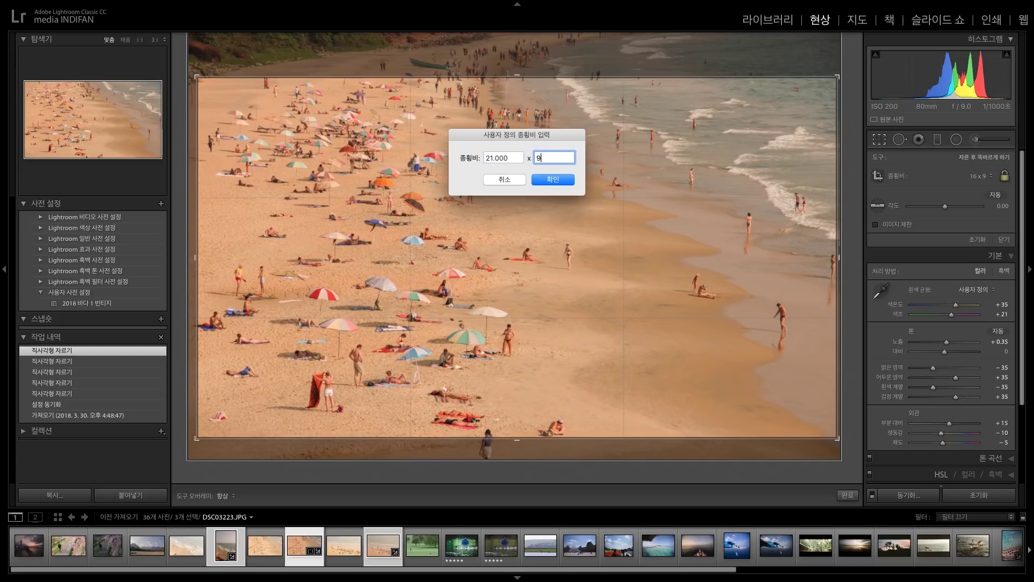
click(557, 184)
mouse_move(540, 261)
mouse_down()
mouse_move(539, 242)
mouse_move(538, 257)
mouse_up()
key(Return)
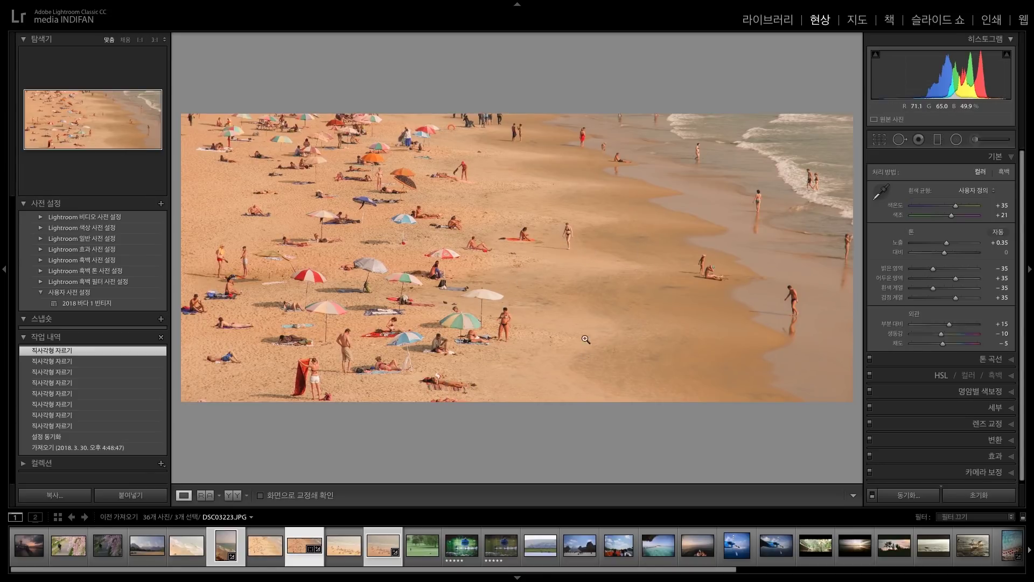
Switch to the portrait shoreline photo DSC03162.JPG, try an exposure of 2, and set the exposure to +1.00.
click(234, 550)
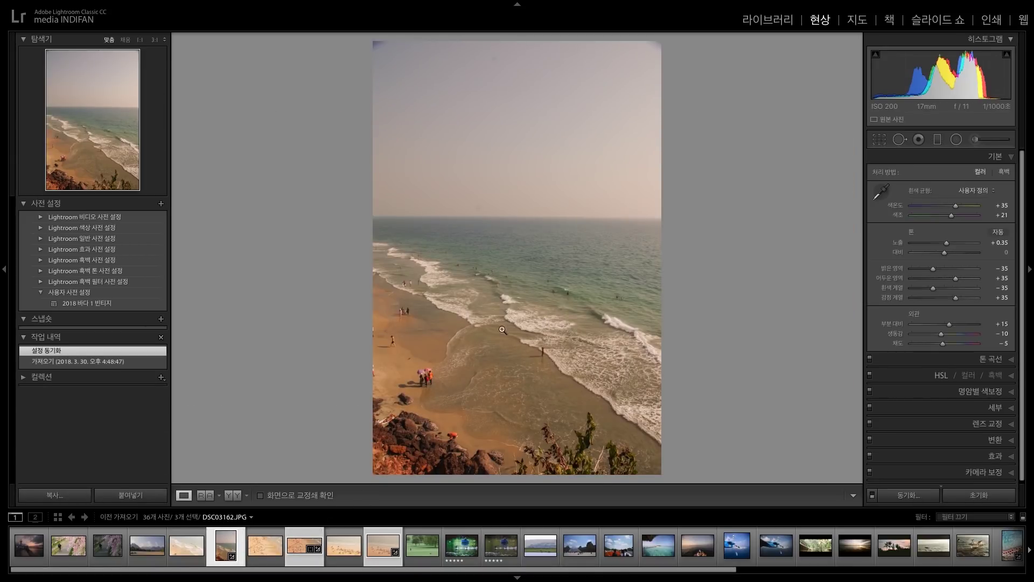
click(1000, 243)
text(2)
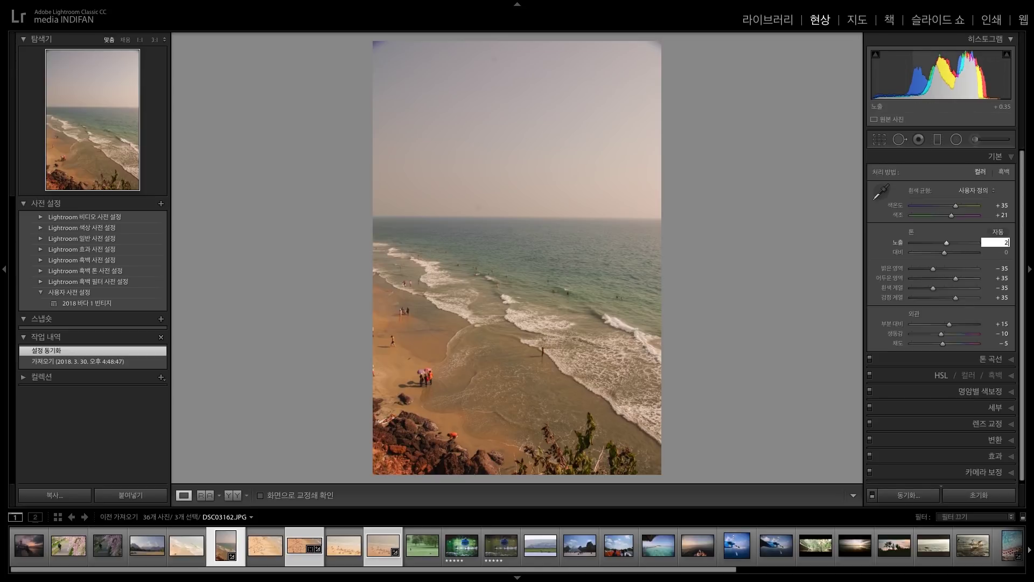
key(Return)
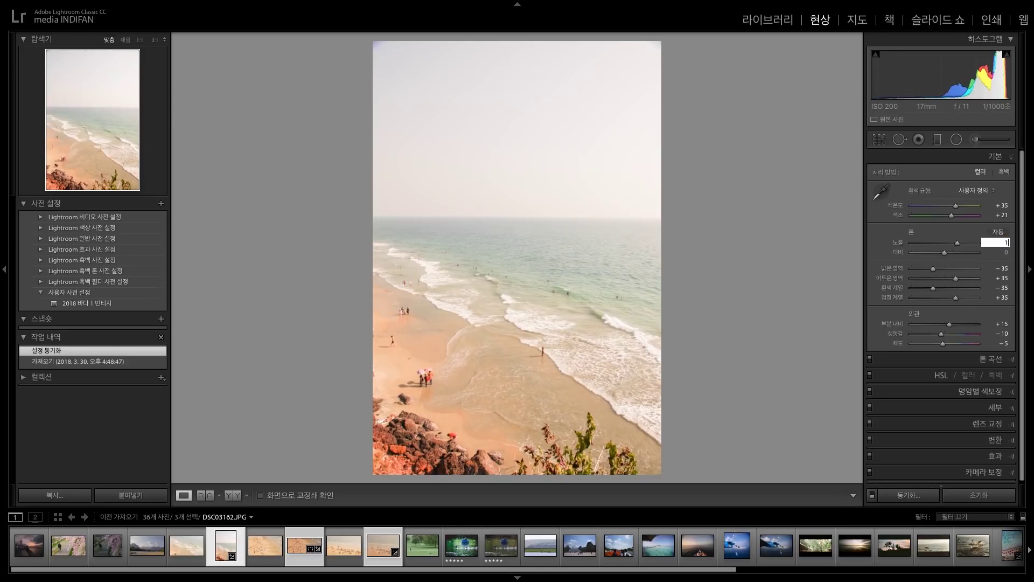
text(1)
key(Return)
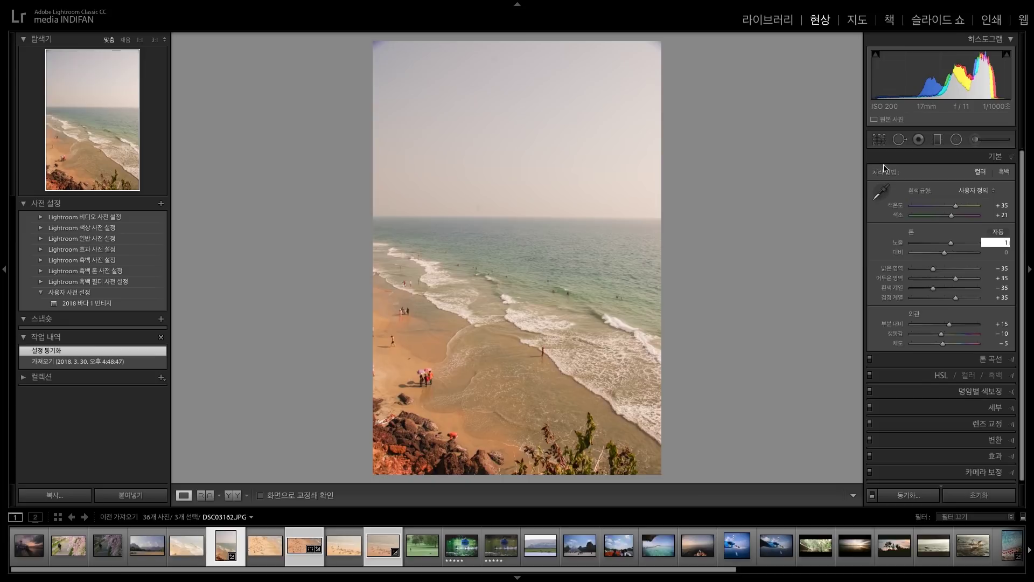
Crop the shoreline photo to a landscape frame around the waves and bathers, leaving out the sky and most of the foreground rocks.
click(879, 139)
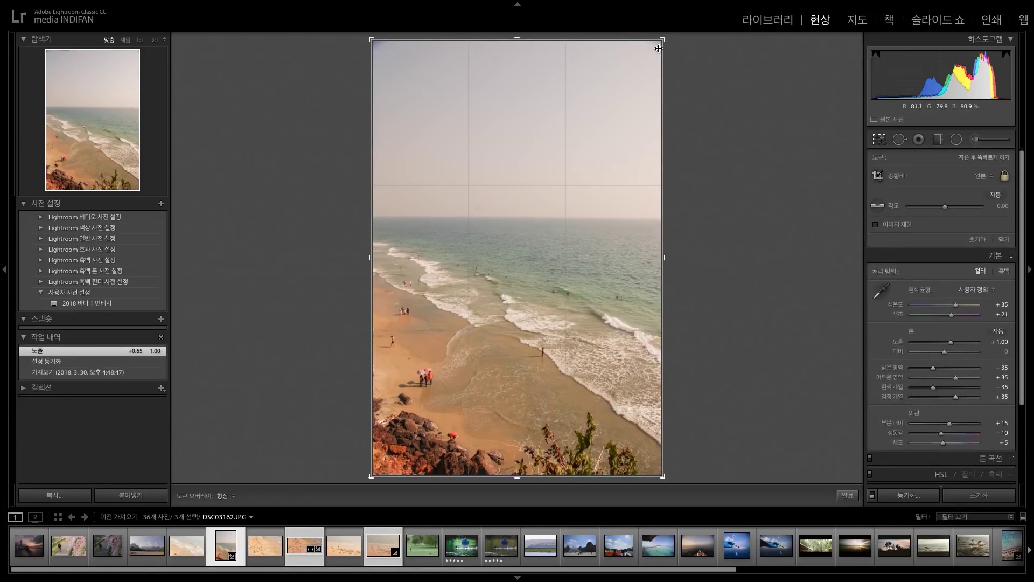
drag(662, 43, 663, 160)
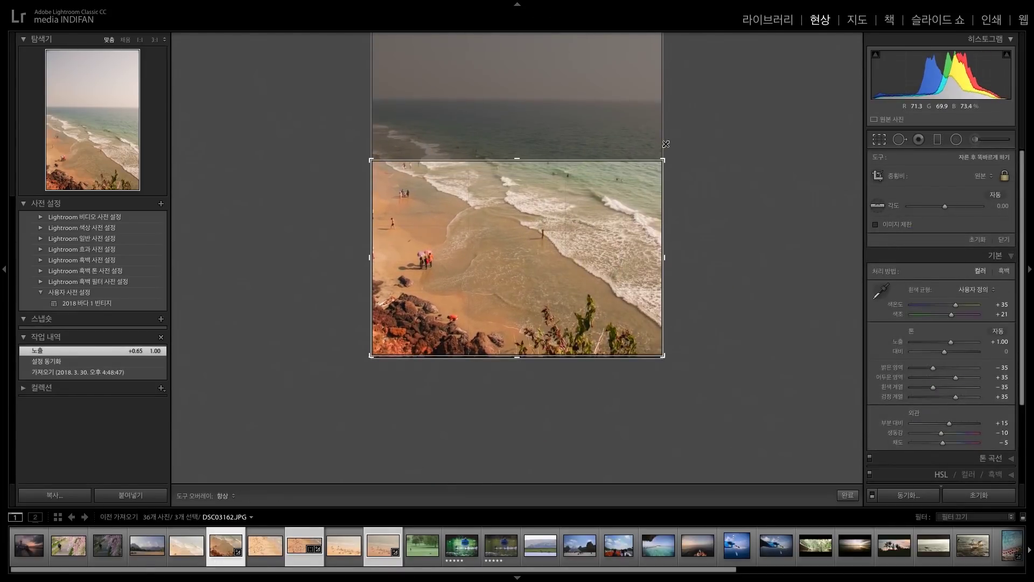
drag(565, 223, 413, 321)
drag(372, 356, 383, 348)
key(Return)
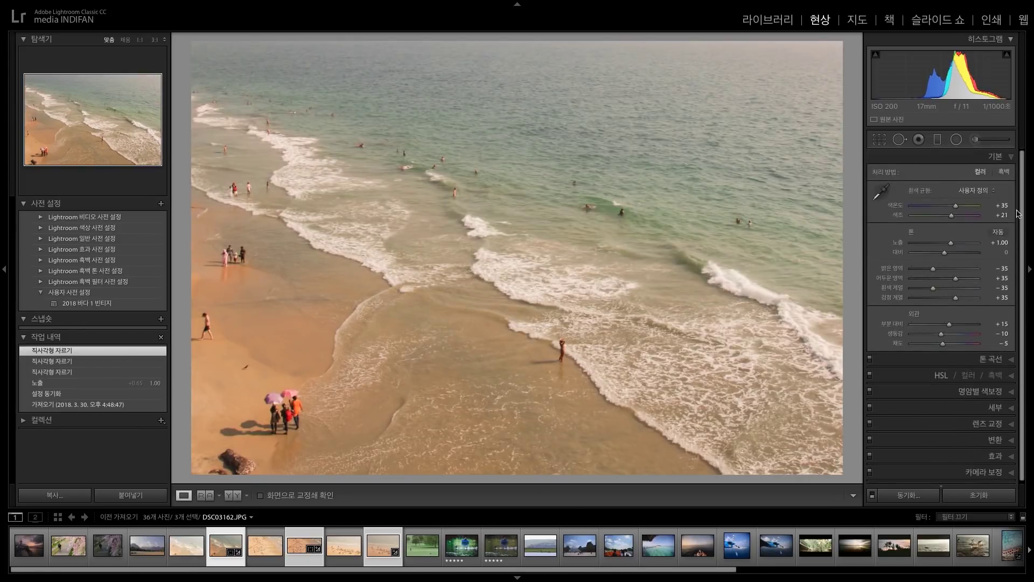
Set the exposure of the cropped shoreline photo to +1.60.
click(1007, 243)
text(1.6)
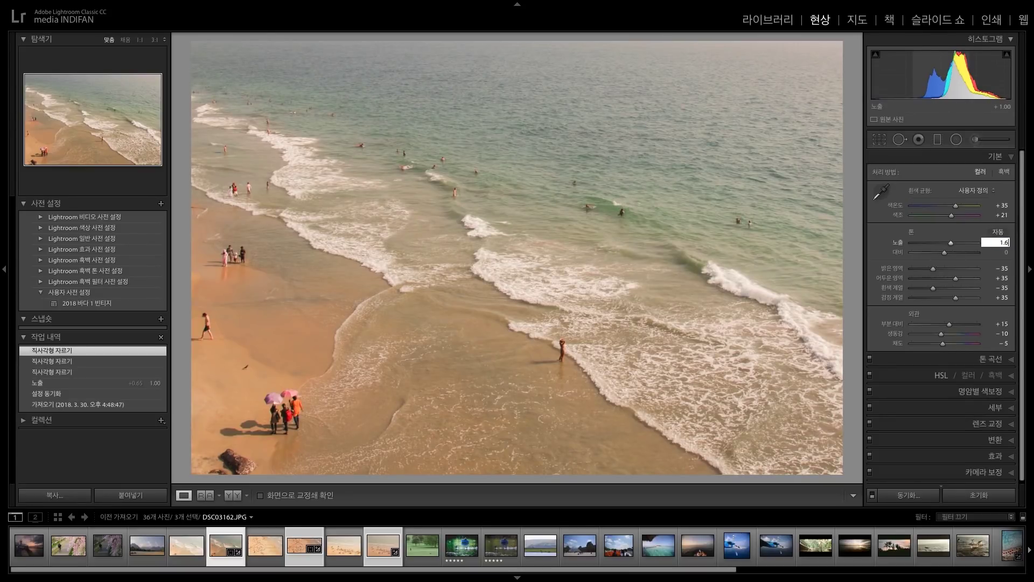
key(Return)
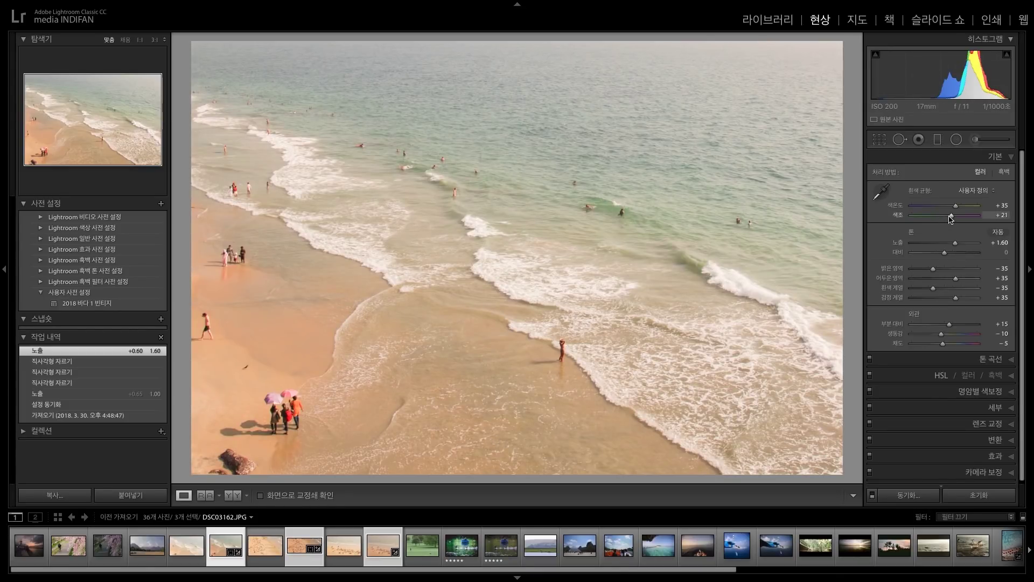
Set the shoreline photo's green hue to +100 and its aqua and blue hues to 0, and compare it before and after side by side.
click(1012, 376)
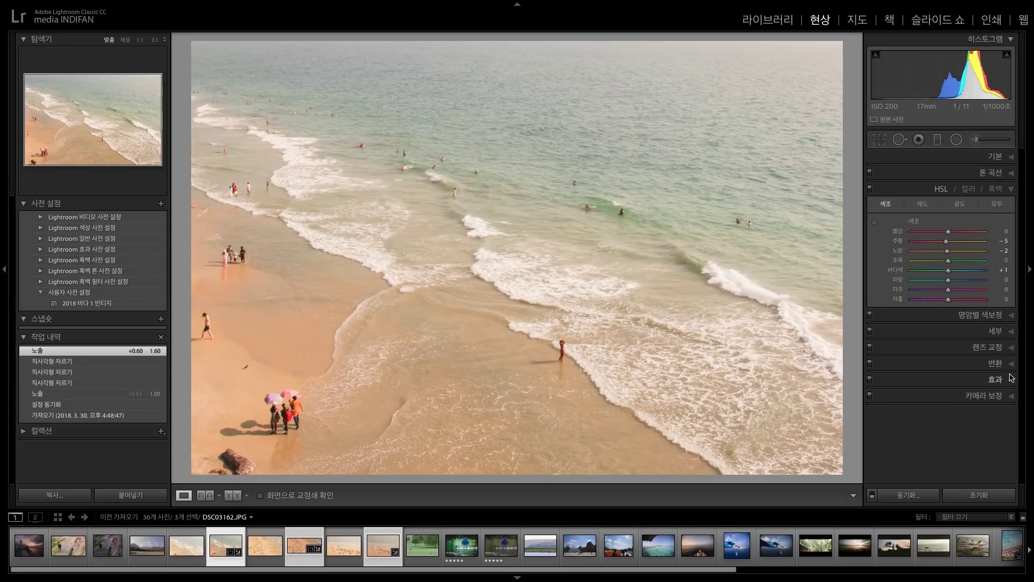
drag(948, 266, 1003, 267)
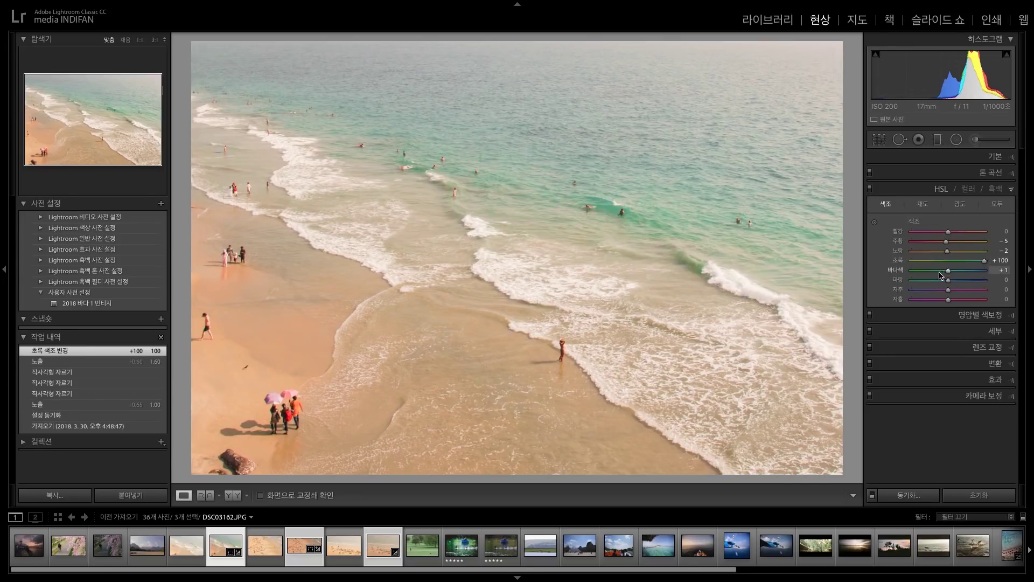
drag(948, 271, 910, 275)
drag(988, 278, 949, 286)
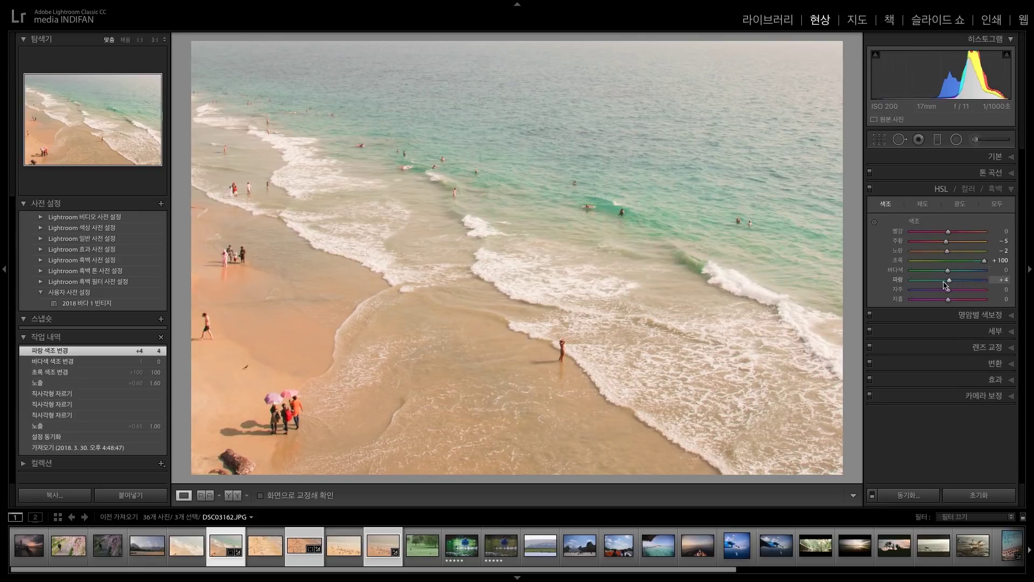
drag(950, 286, 948, 286)
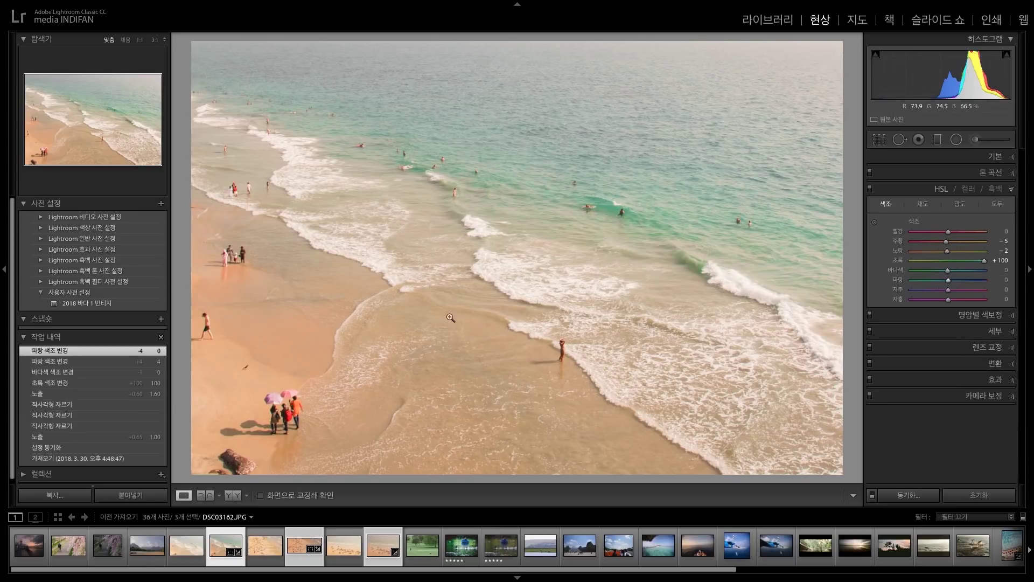
drag(592, 253, 555, 237)
click(237, 497)
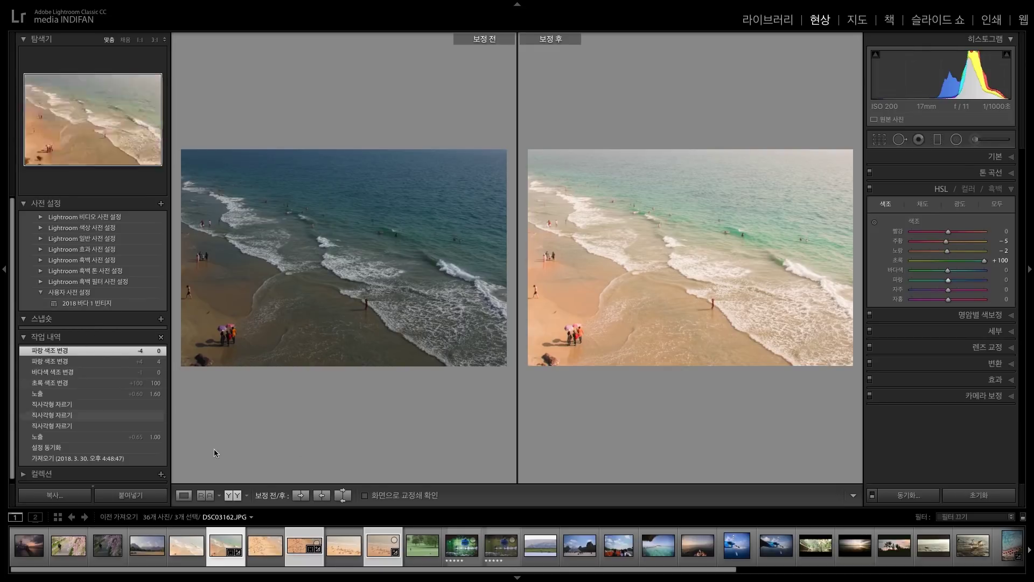
Select the tropical sea photo TLF_7900.JPG and set its hues to green -56, aqua +8 and blue -53, checking the result enlarged.
scroll(593, 549, right, 2)
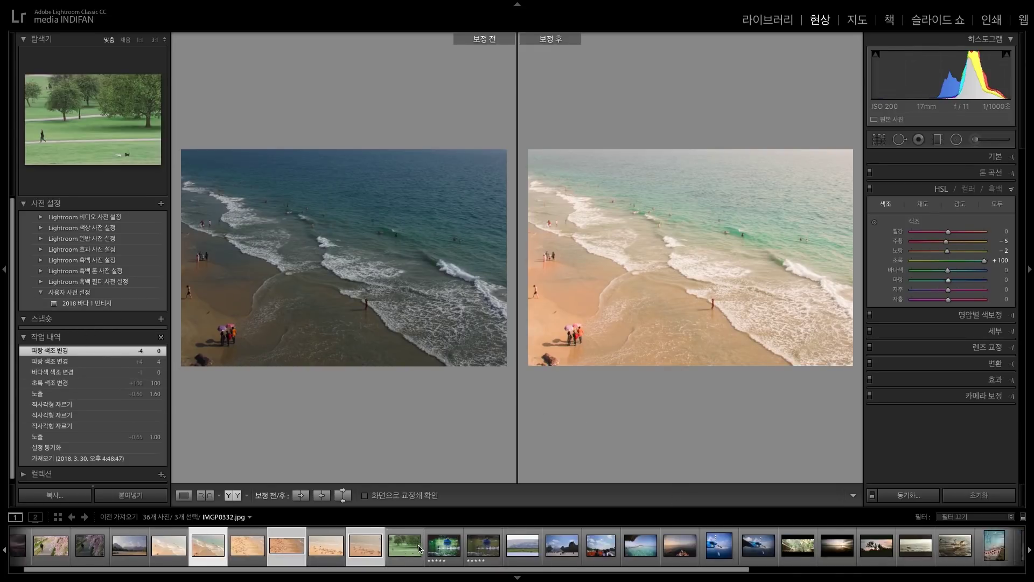
click(581, 554)
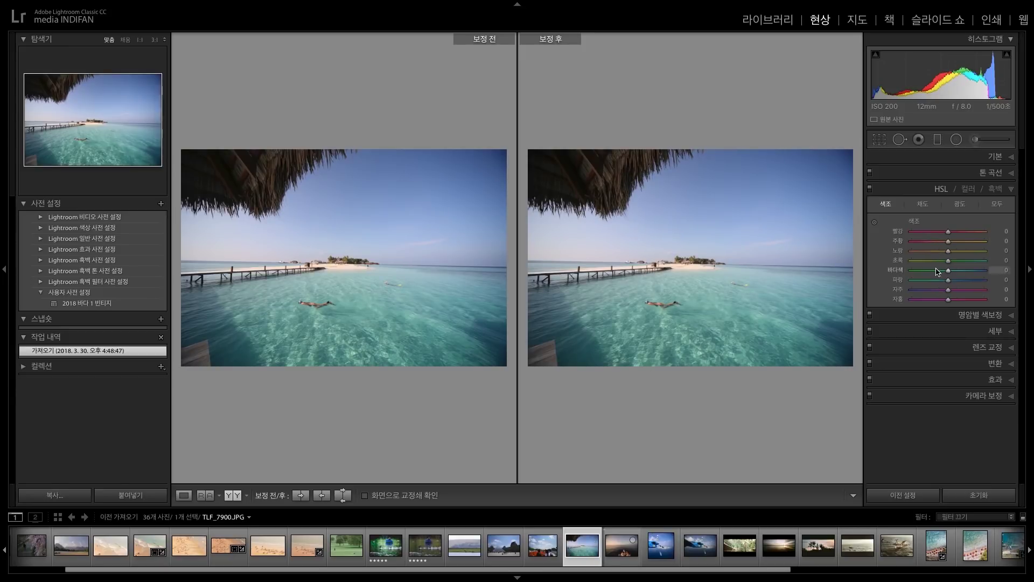
drag(948, 270, 925, 294)
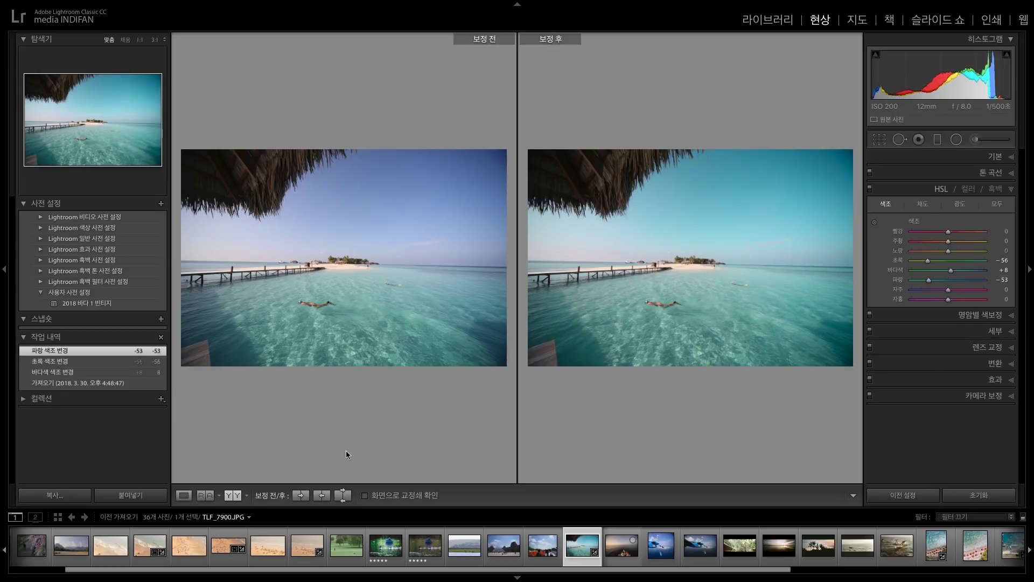
click(769, 20)
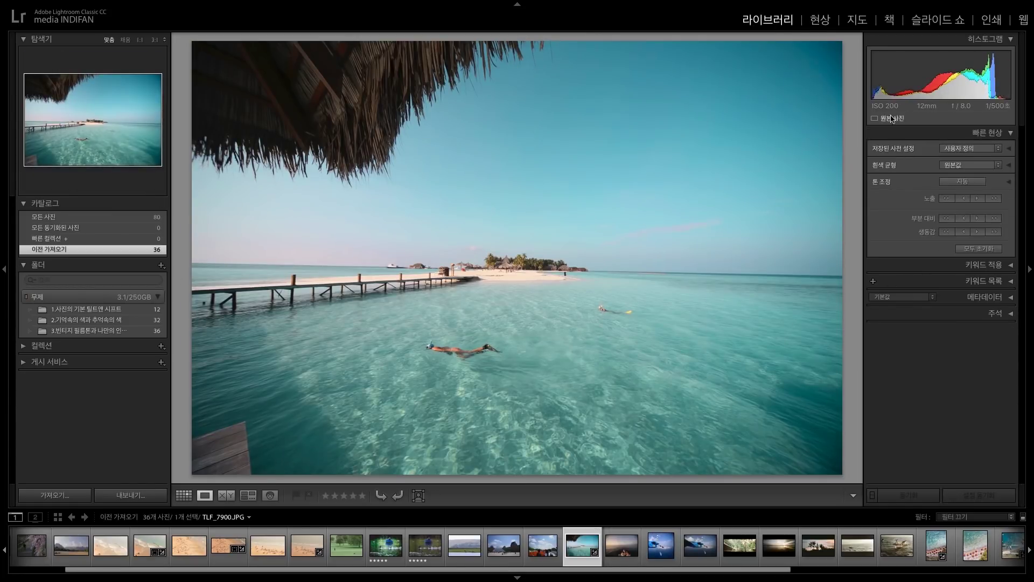
click(820, 20)
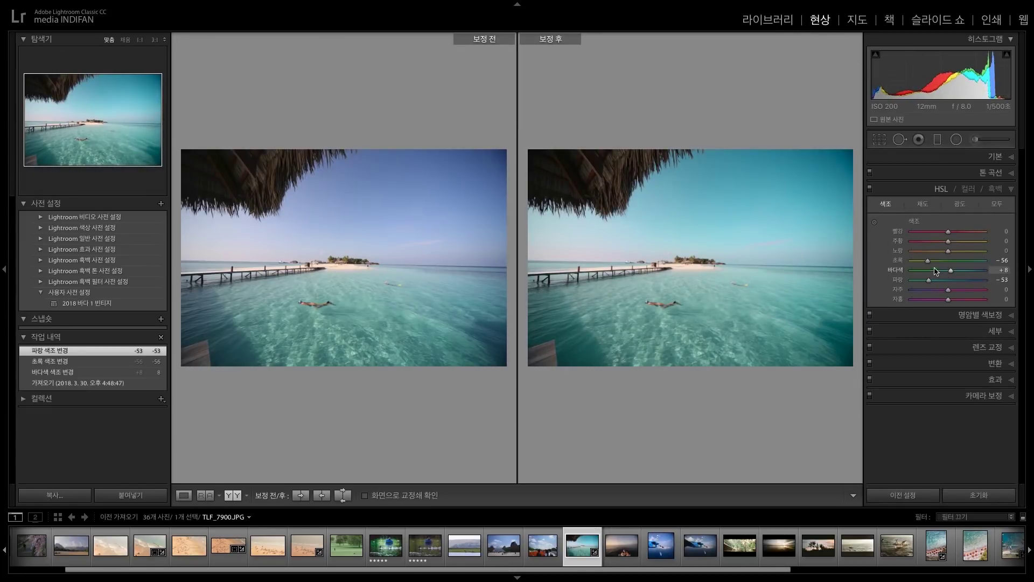
Set the tropical sea photo's tone to highlights -29, shadows +22, whites -22 and blacks +26.
click(1006, 157)
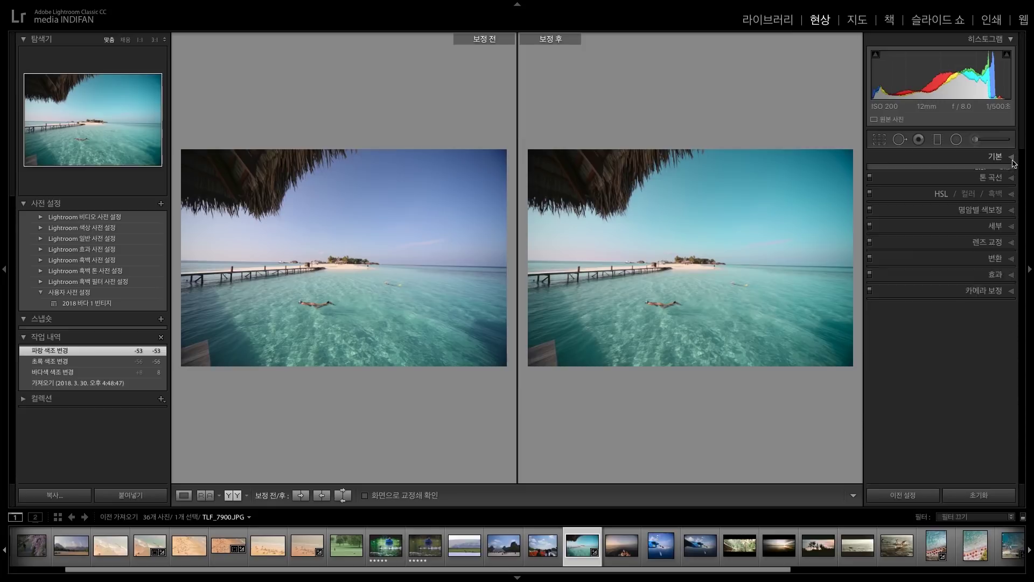
drag(944, 269, 937, 289)
drag(945, 297, 957, 300)
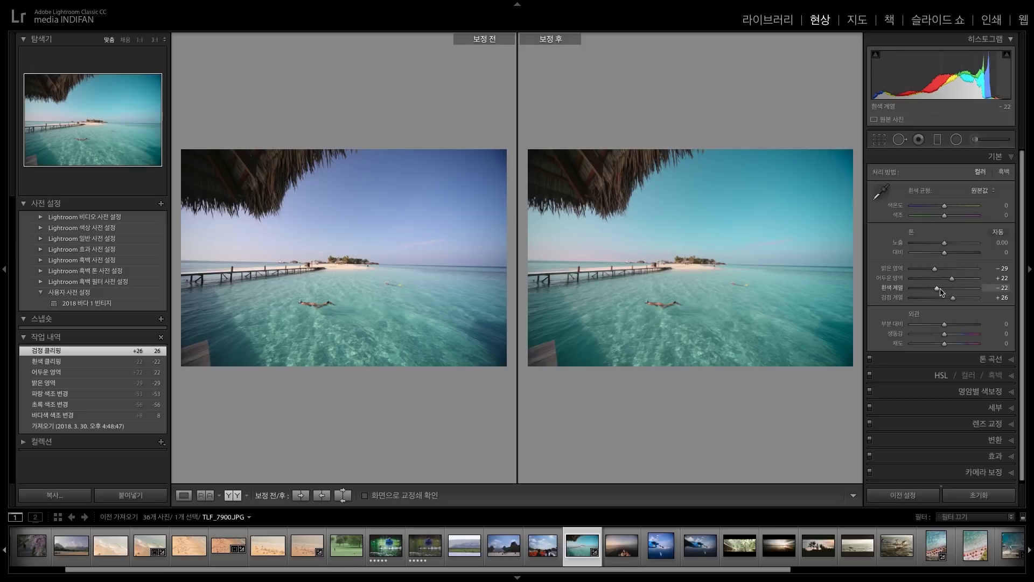
Set the tropical sea photo's whites to -33 and save its look as the user preset "2018 바다 2 에머랄드".
drag(941, 291, 938, 297)
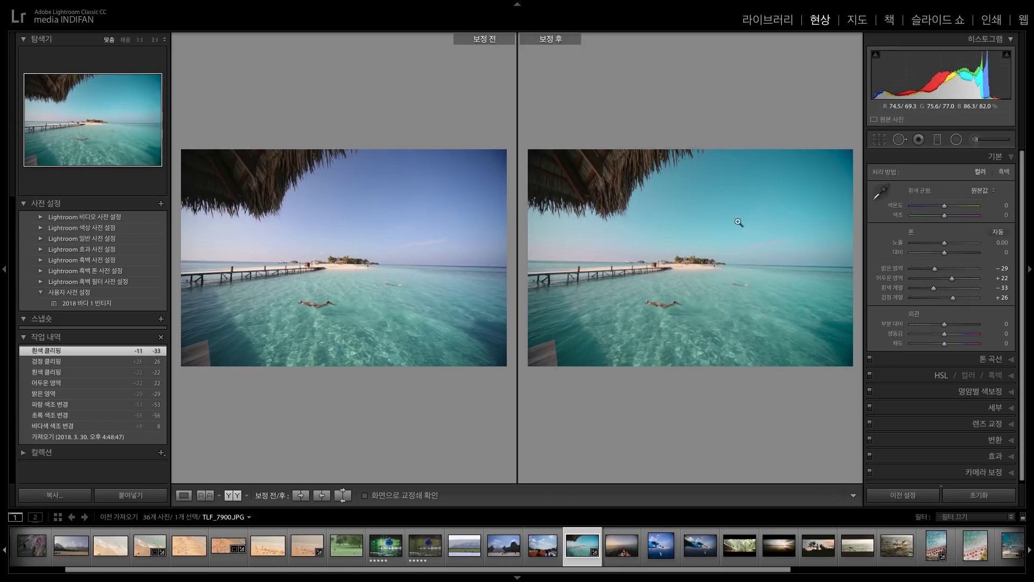
click(975, 140)
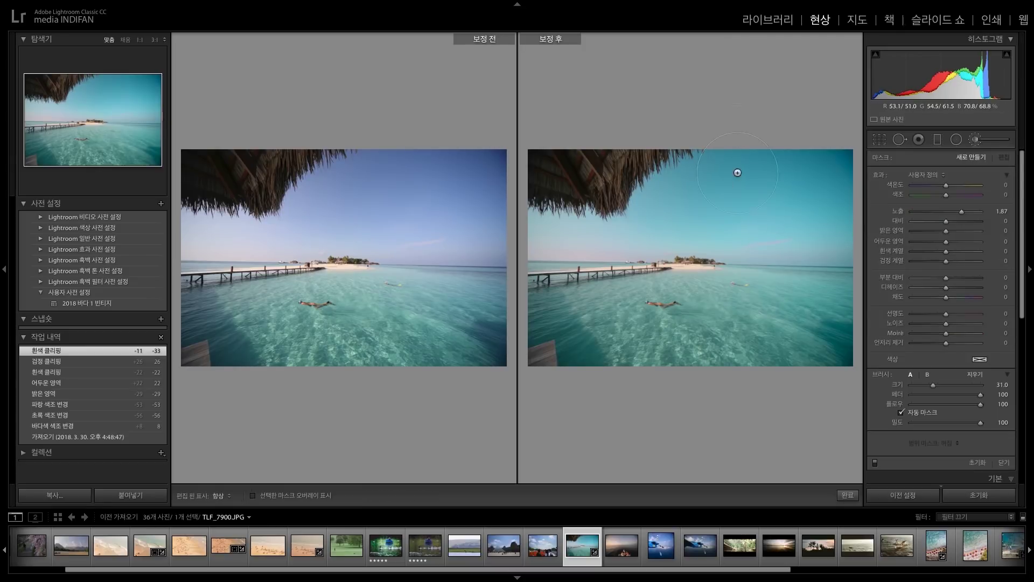
click(976, 140)
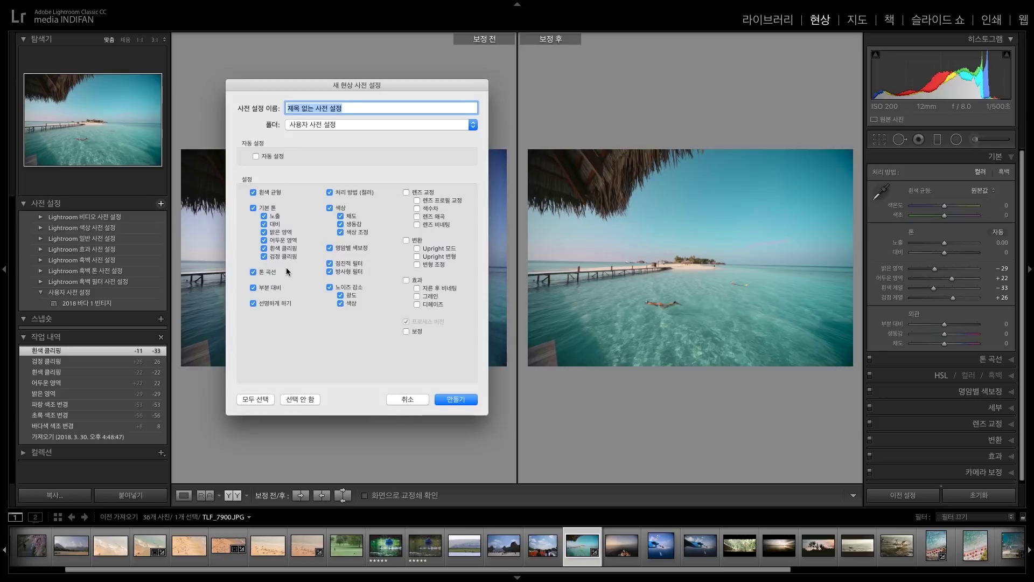
text(2018 ㅂ)
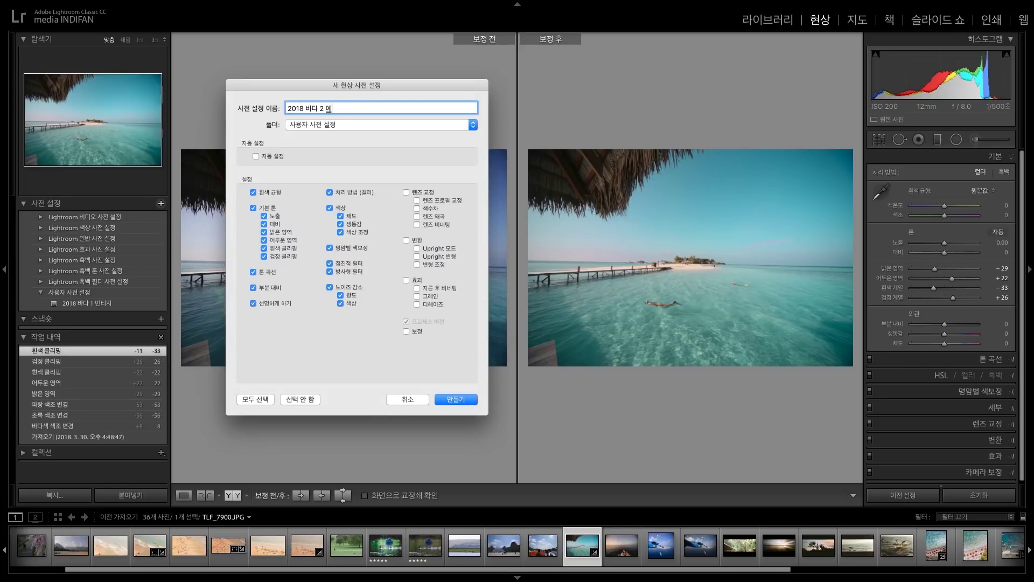
key(Return)
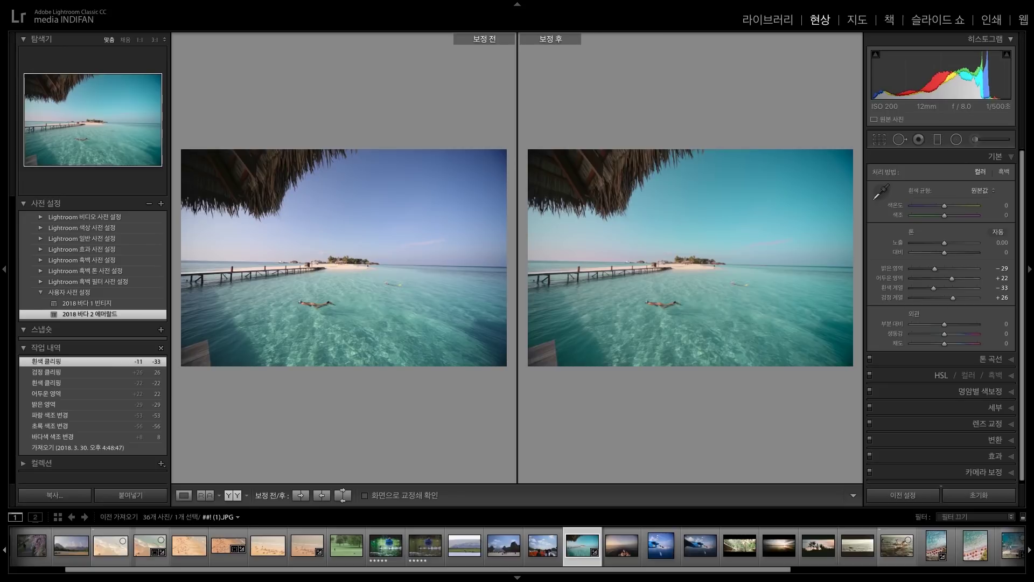
Select the apartment building photo IMGP4982.jpg and straighten its perspective with automatic Upright, checking the result enlarged.
click(622, 558)
drag(660, 570, 910, 570)
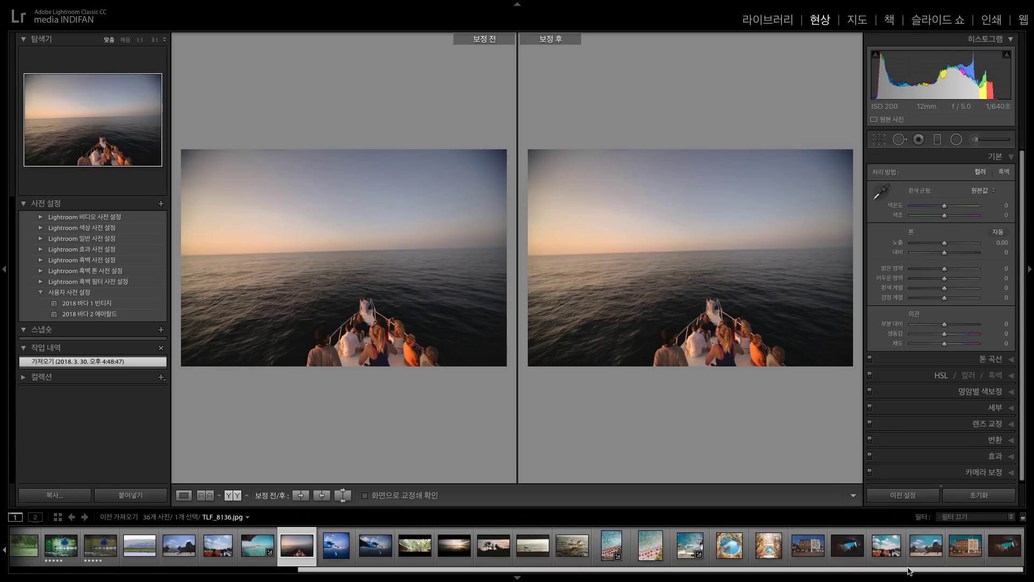
click(817, 548)
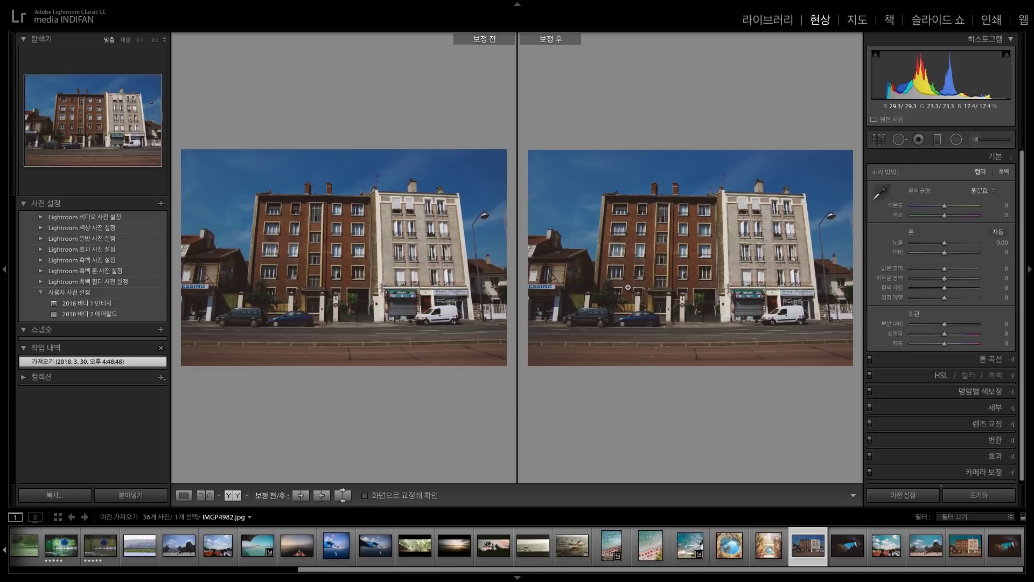
click(777, 22)
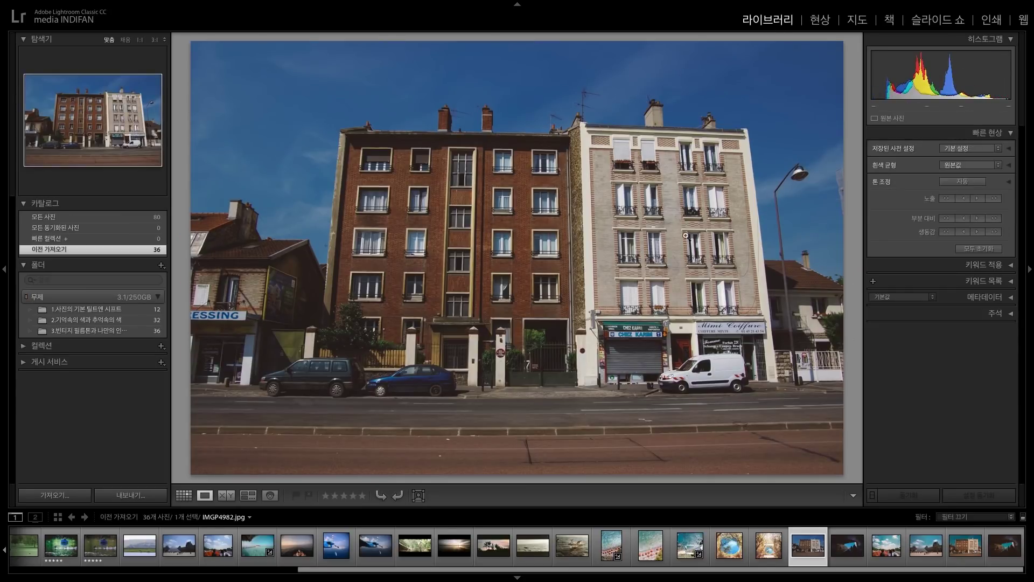
click(820, 20)
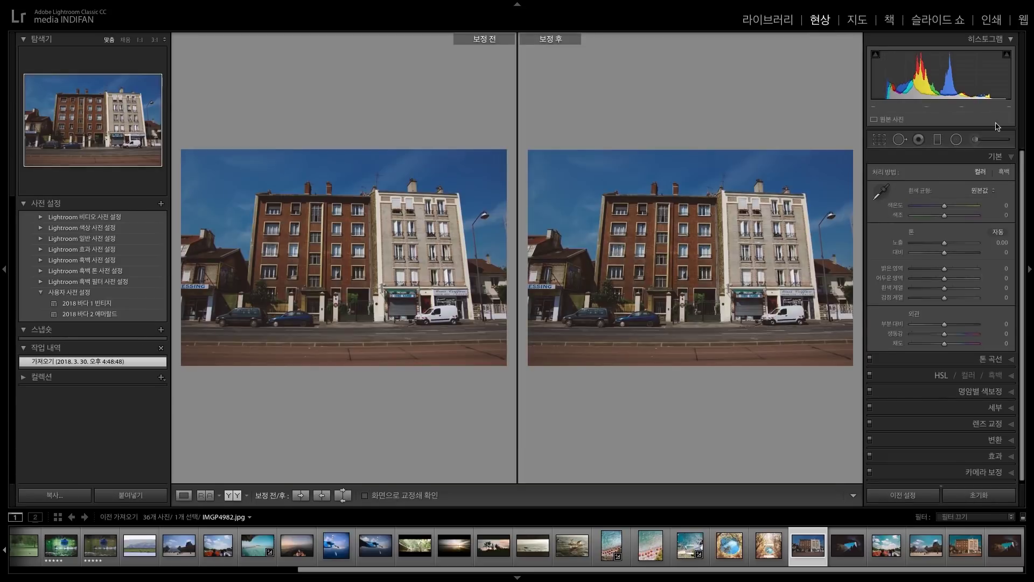
click(1012, 440)
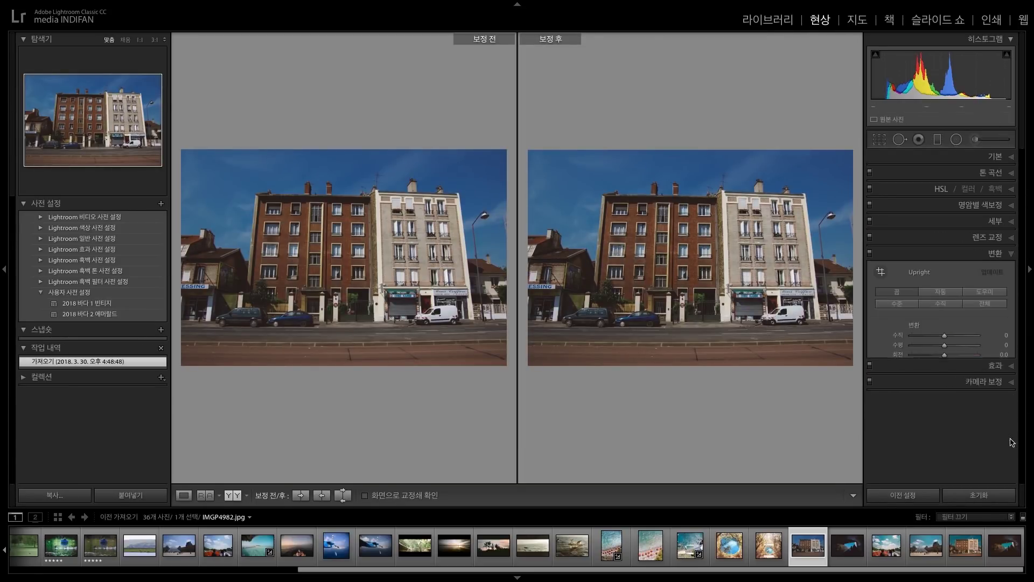
click(941, 292)
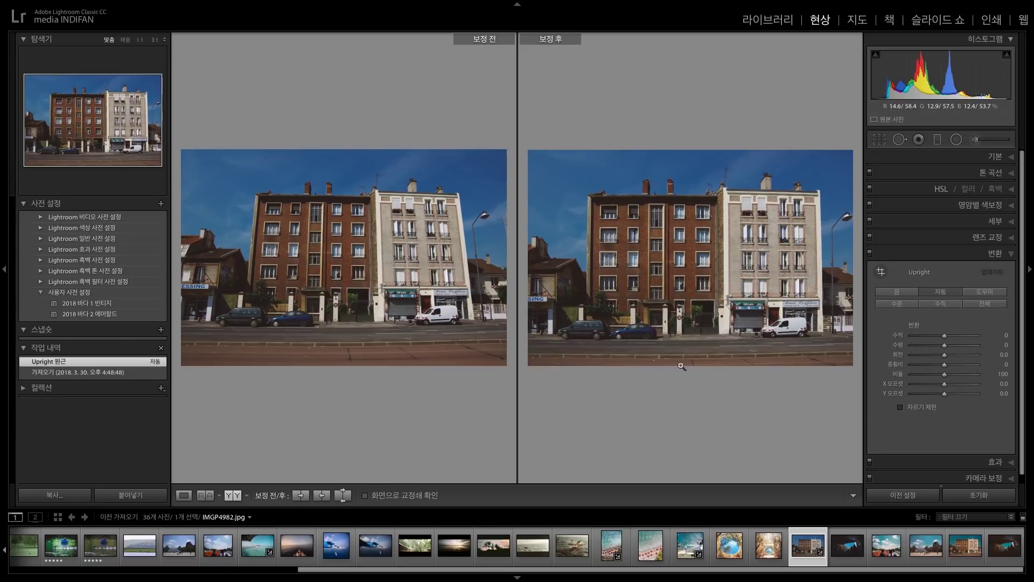
click(184, 495)
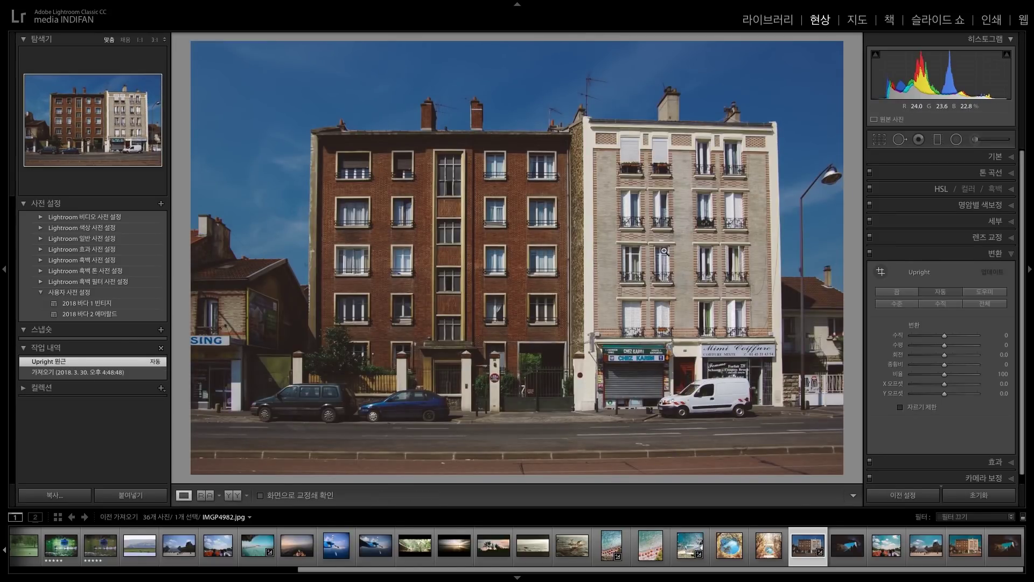
Look through the panoramic film photos of dolphins, palm silhouettes, beach and garden, and return to the apartment building photo.
click(532, 547)
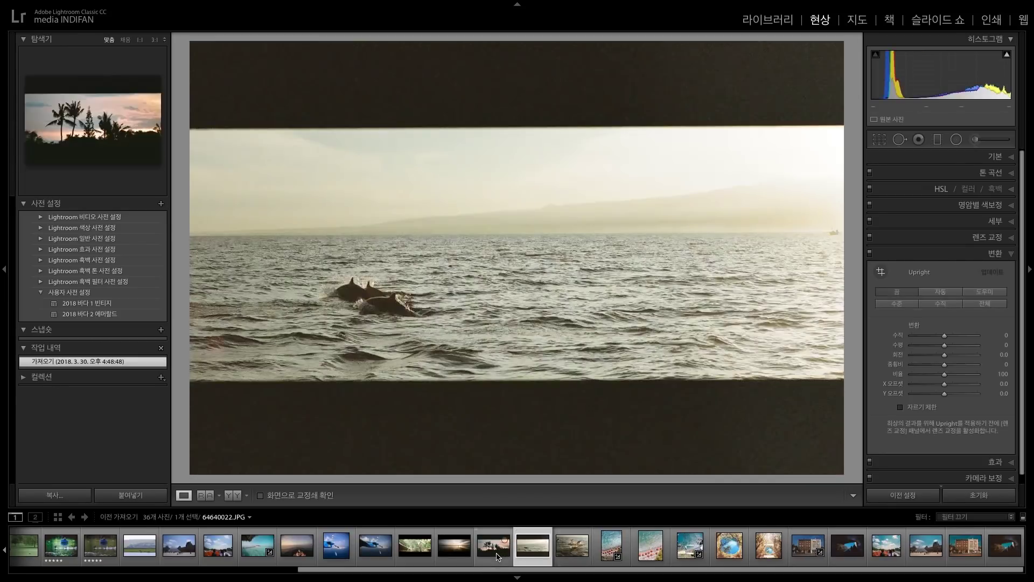
click(500, 553)
click(435, 551)
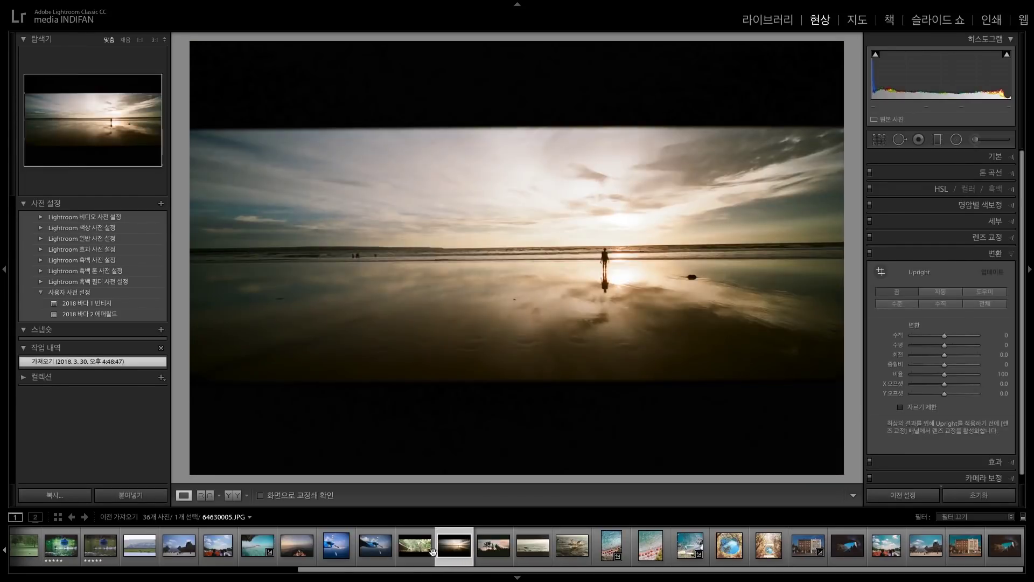
click(418, 553)
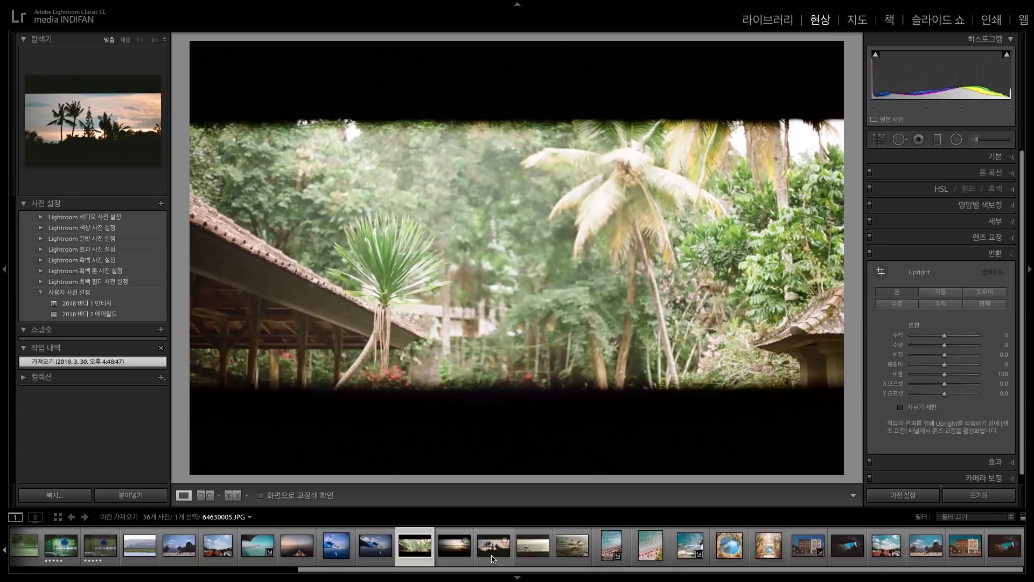
click(491, 555)
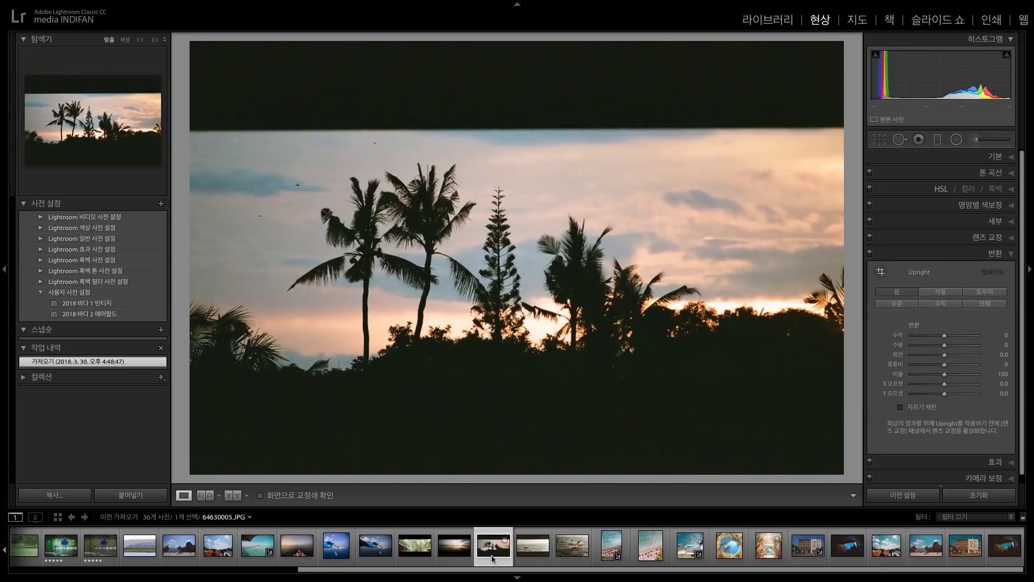
click(535, 561)
click(504, 556)
click(808, 545)
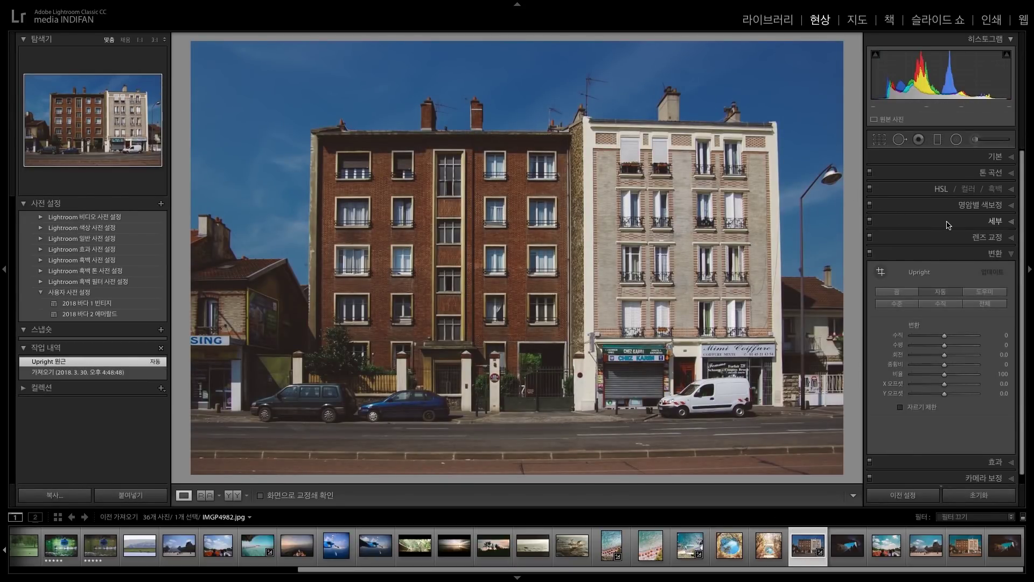
Set the blue hue of the apartment building photo to -35 to give the sky a teal tone.
click(1011, 189)
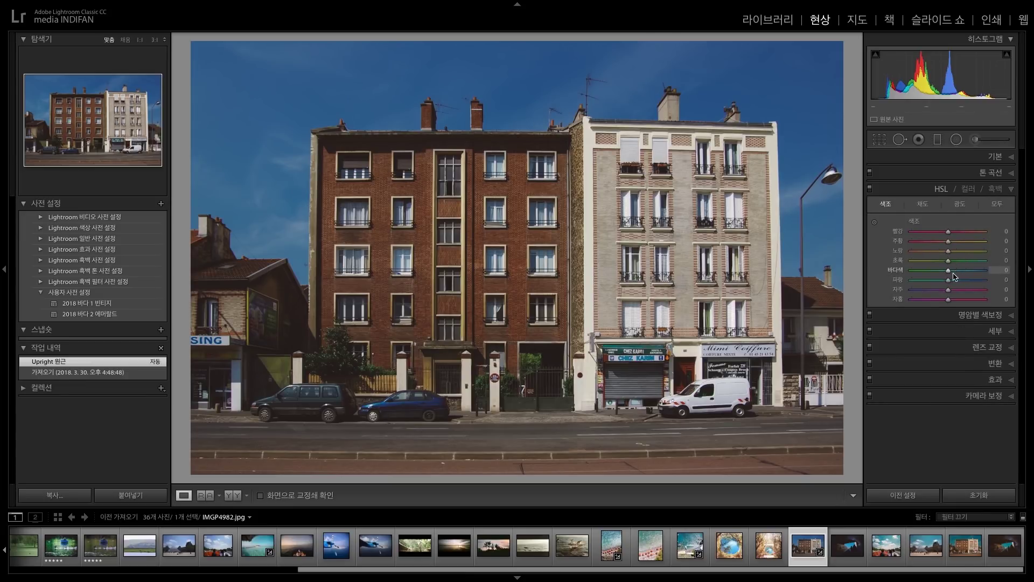
drag(948, 280, 937, 280)
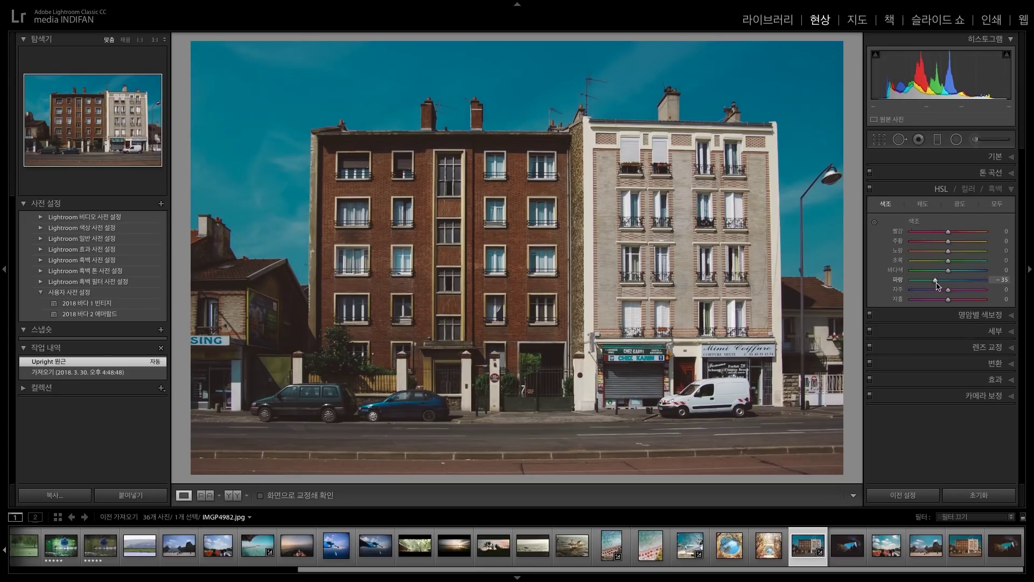
drag(936, 286, 949, 282)
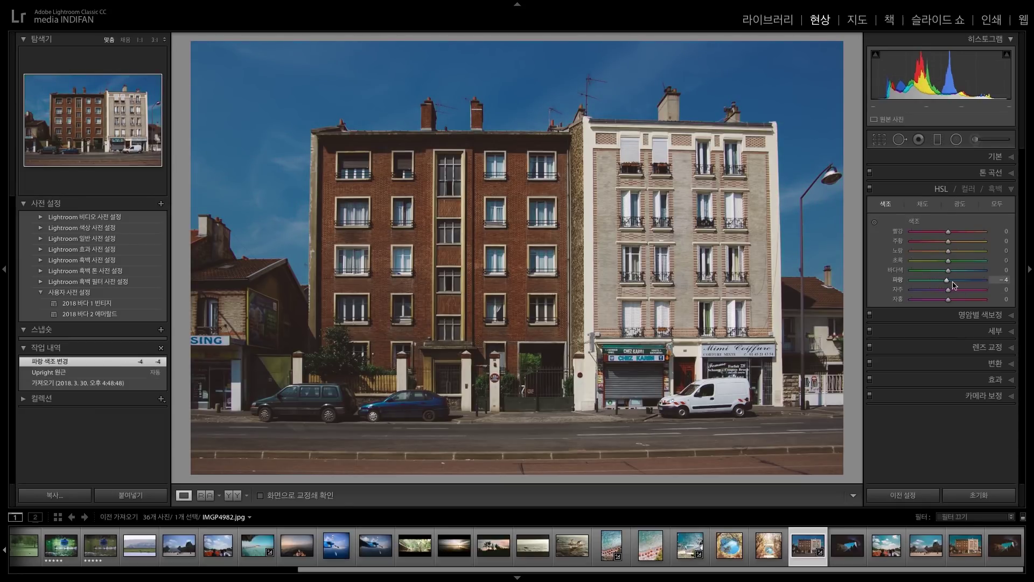
mouse_move(951, 286)
mouse_down()
mouse_move(887, 284)
mouse_move(1026, 289)
mouse_move(888, 288)
mouse_move(989, 285)
mouse_move(934, 291)
mouse_move(949, 289)
mouse_up()
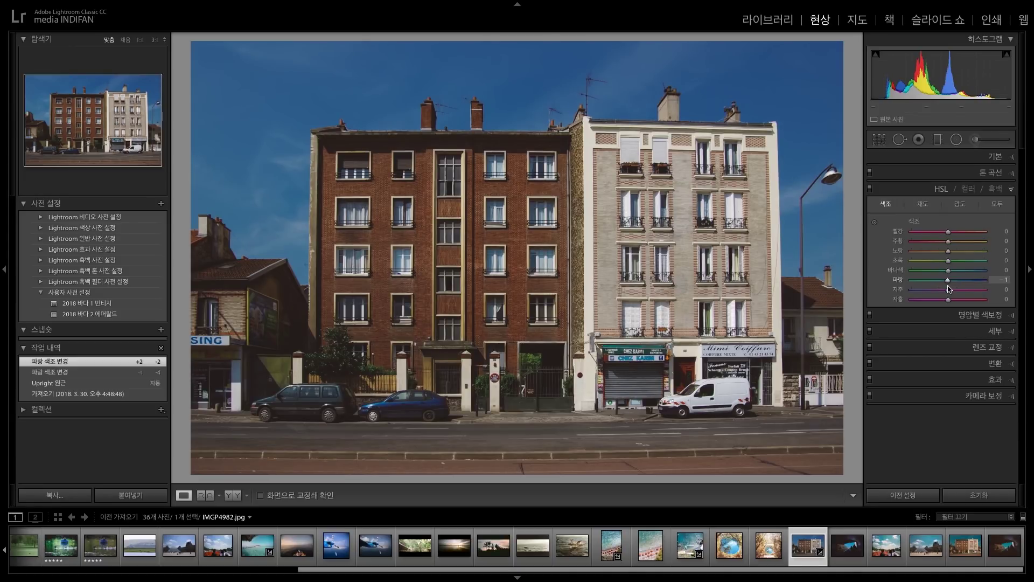
drag(950, 289, 936, 289)
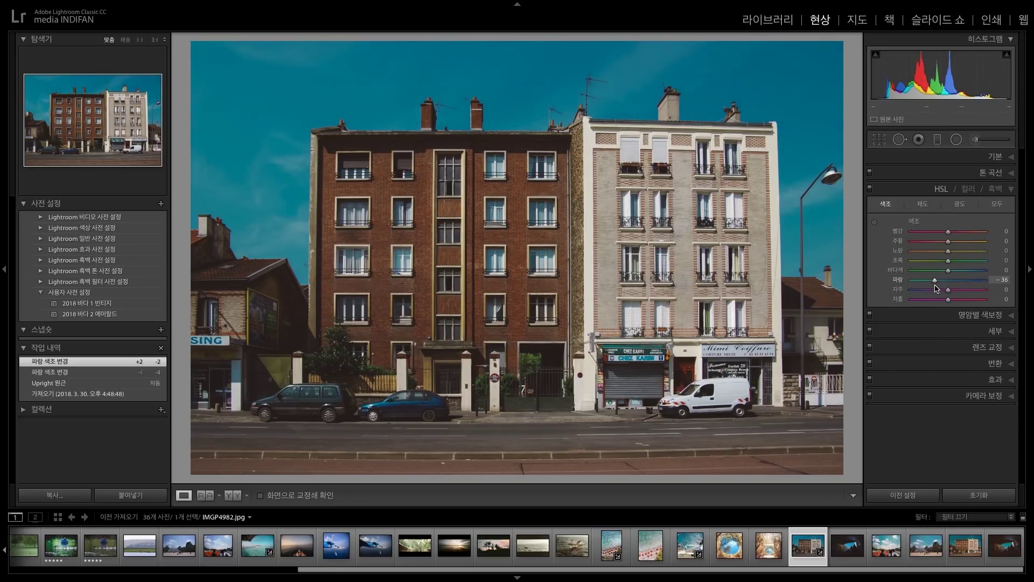
drag(936, 287, 936, 287)
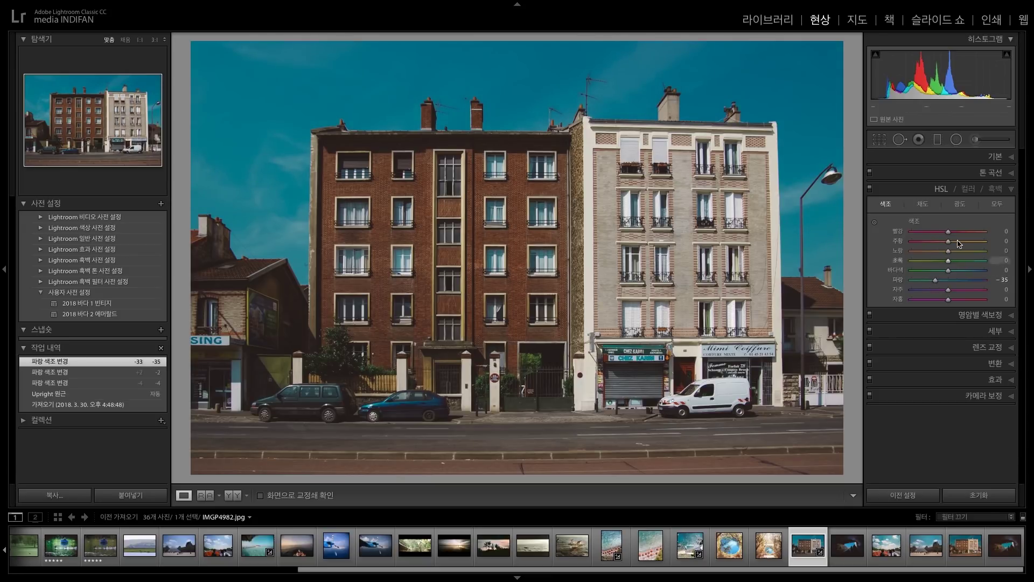
Set the building photo's blue luminance to -23 and compare the photo before and after side by side.
click(961, 208)
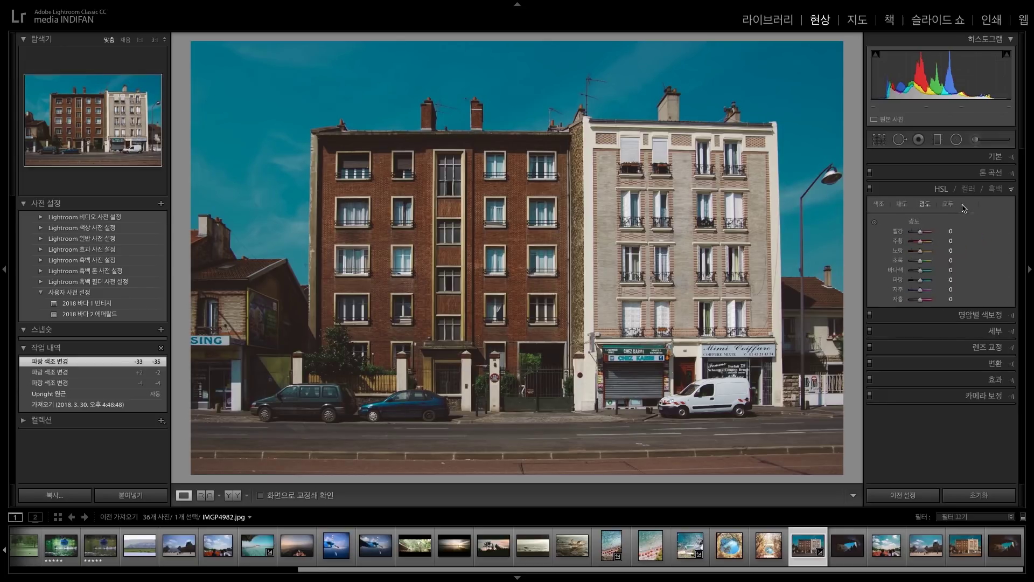
drag(948, 282, 897, 284)
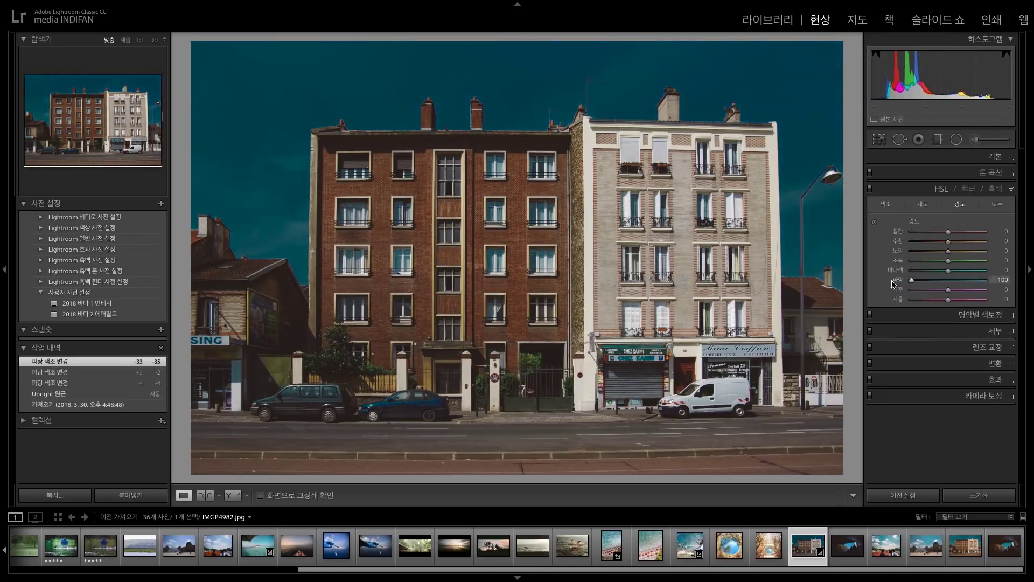
drag(890, 285, 944, 289)
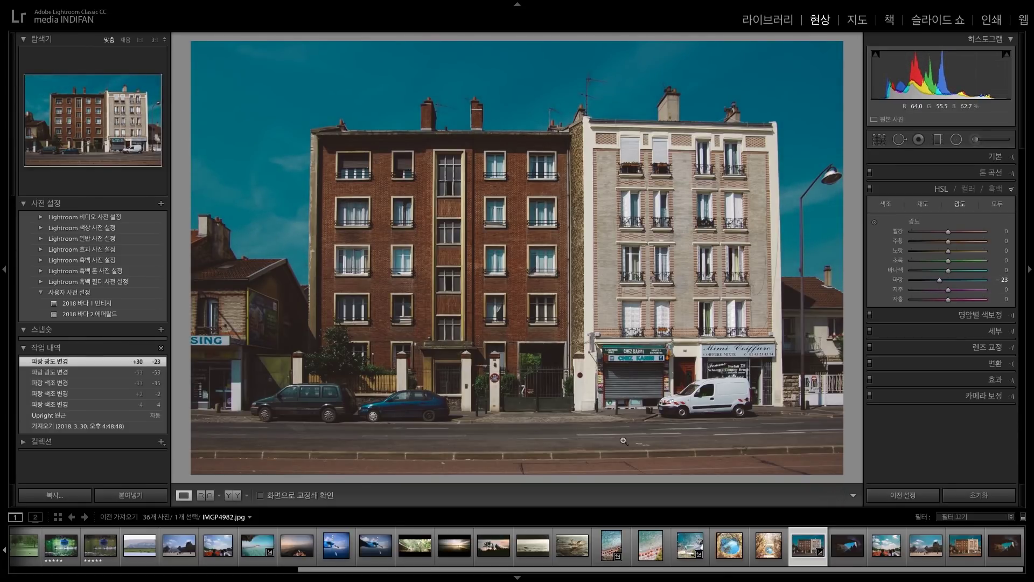
click(241, 496)
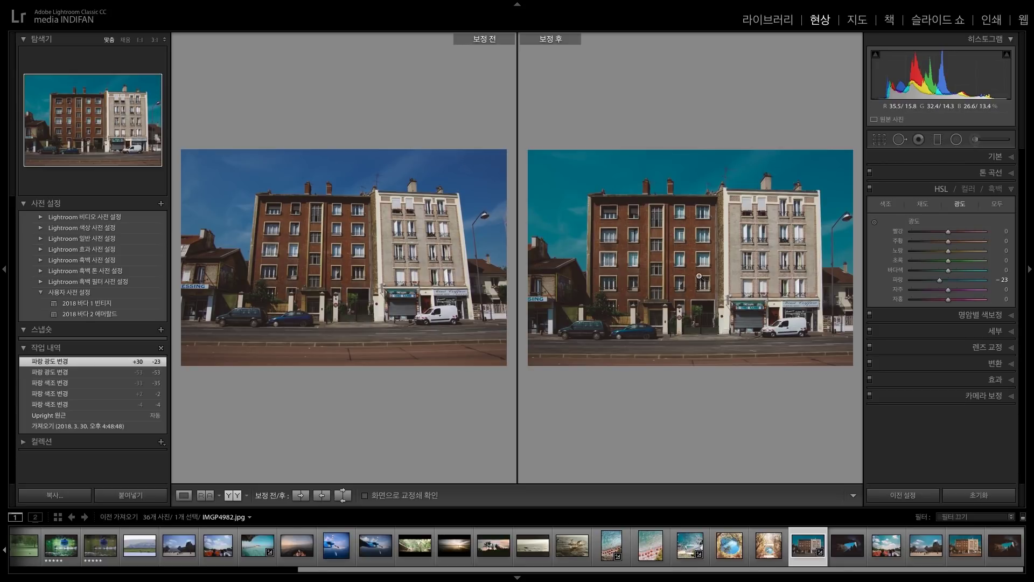
click(183, 495)
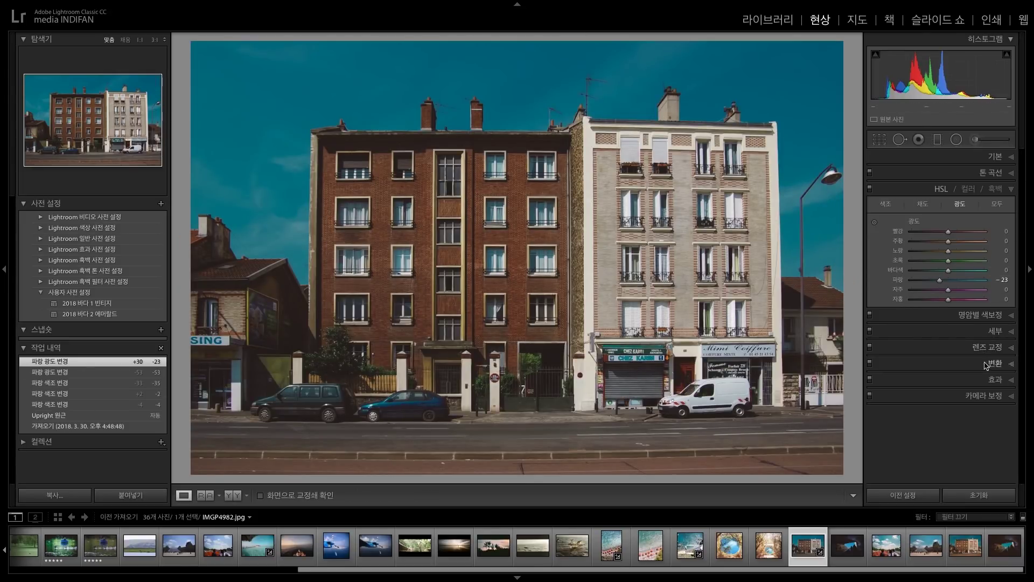
Add film grain with amount 34 to the building photo and set its dehaze to -18.
click(1008, 363)
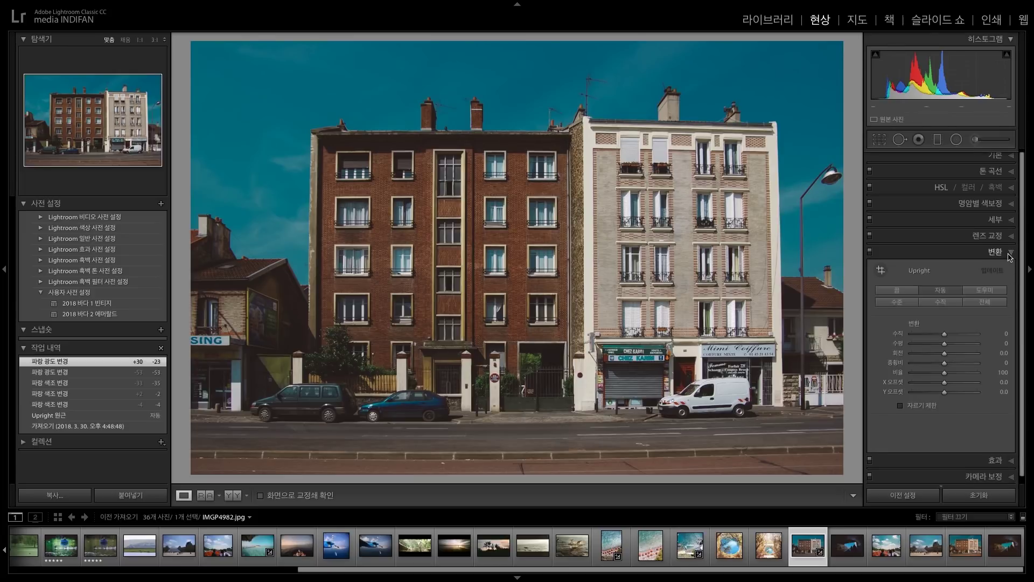
click(975, 461)
click(934, 370)
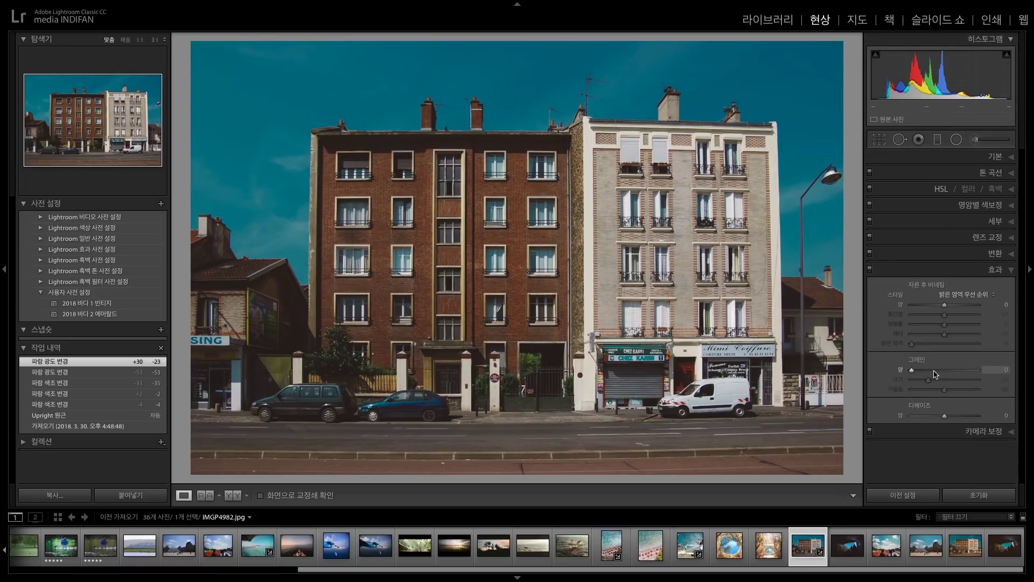
drag(977, 375, 927, 378)
drag(944, 415, 938, 420)
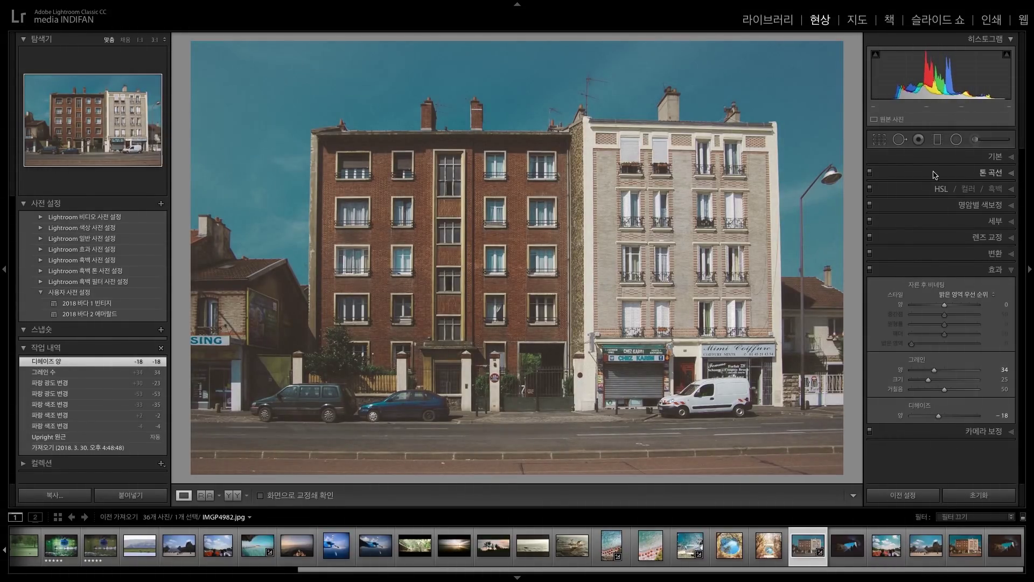
click(1013, 270)
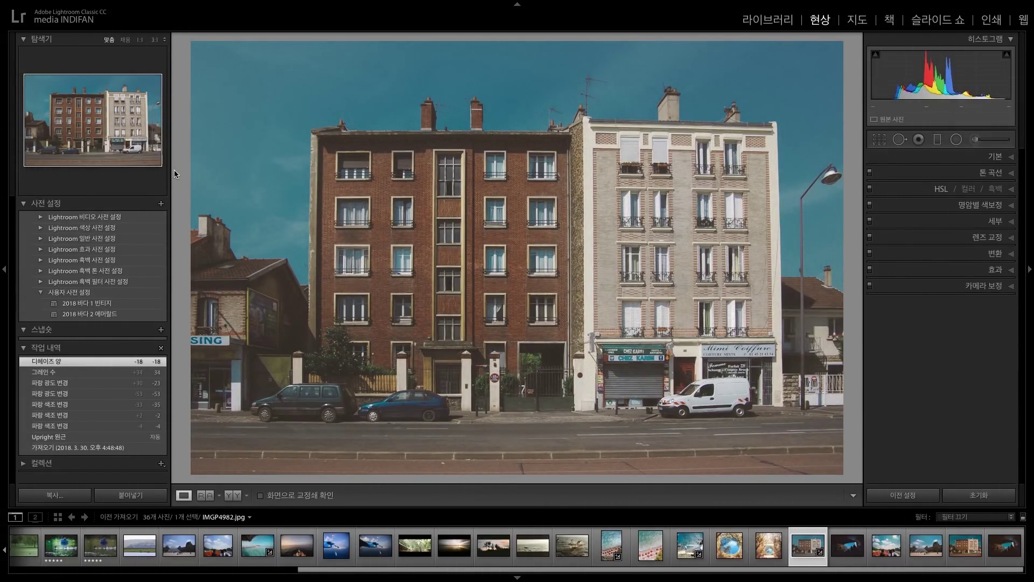
Save the building photo's settings as the user preset "2018 파리 1 빈티지" and switch to the Library module.
click(161, 204)
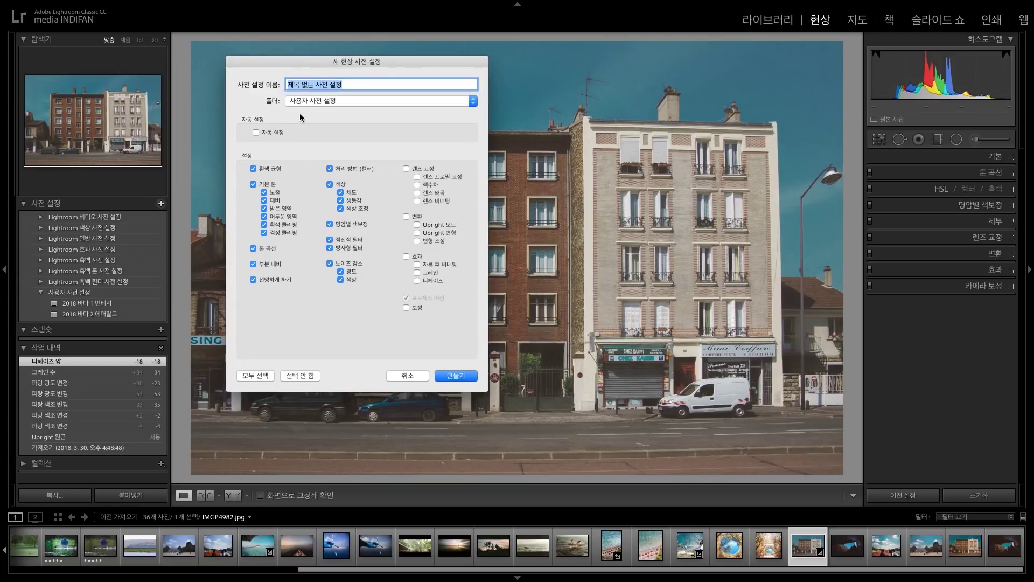
text(ㅇ)
text(지)
key(Return)
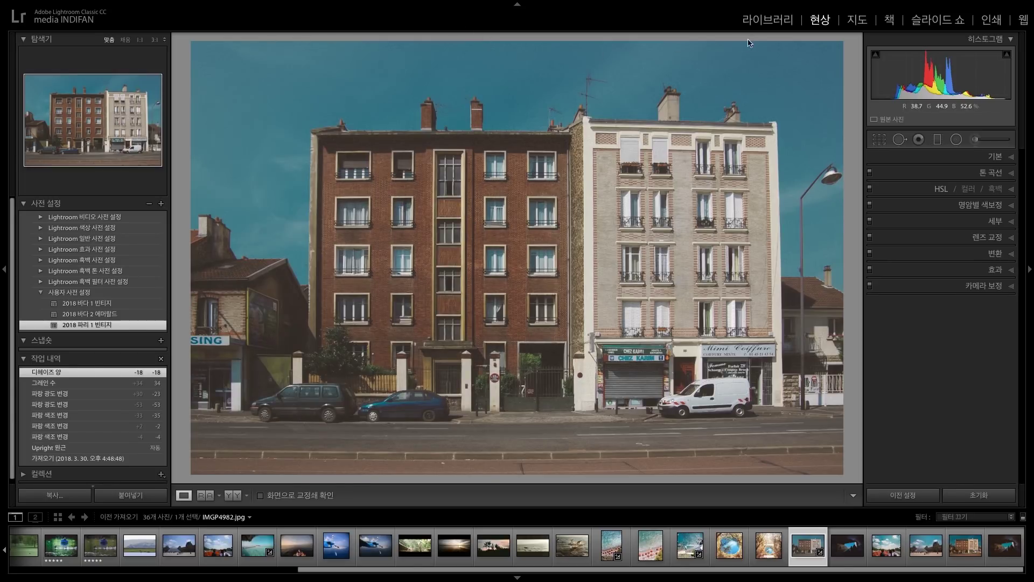
click(769, 20)
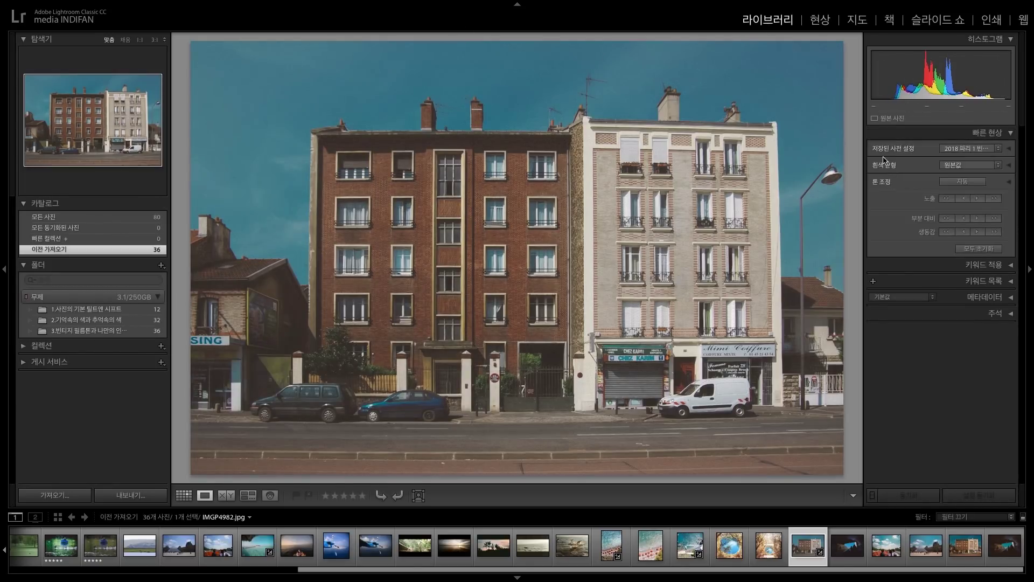
Back in the Develop module, set the building photo's blue luminance to 14 and blue hue to +100 for a purple sky.
click(823, 21)
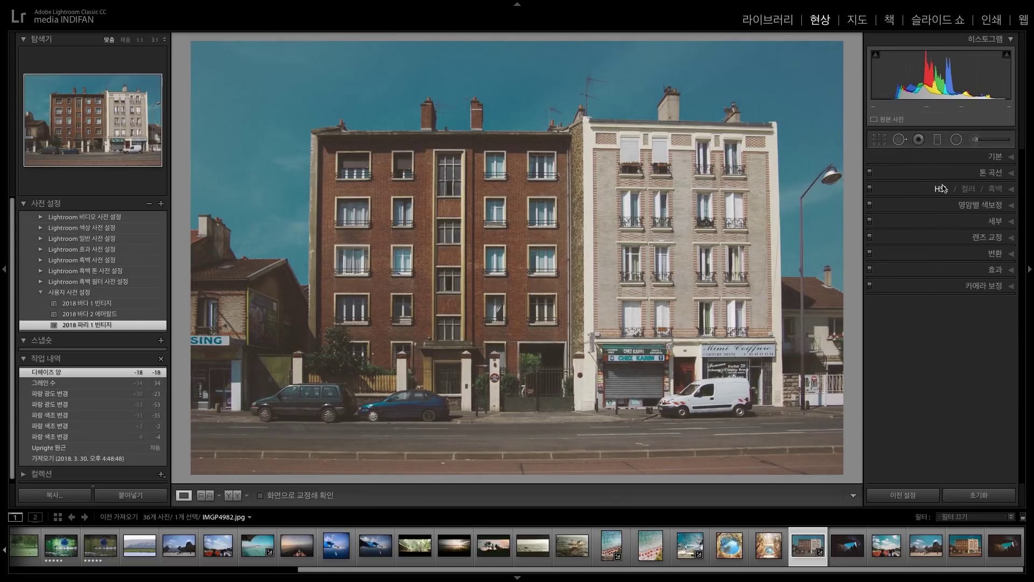
click(1005, 220)
click(1005, 220)
click(1015, 190)
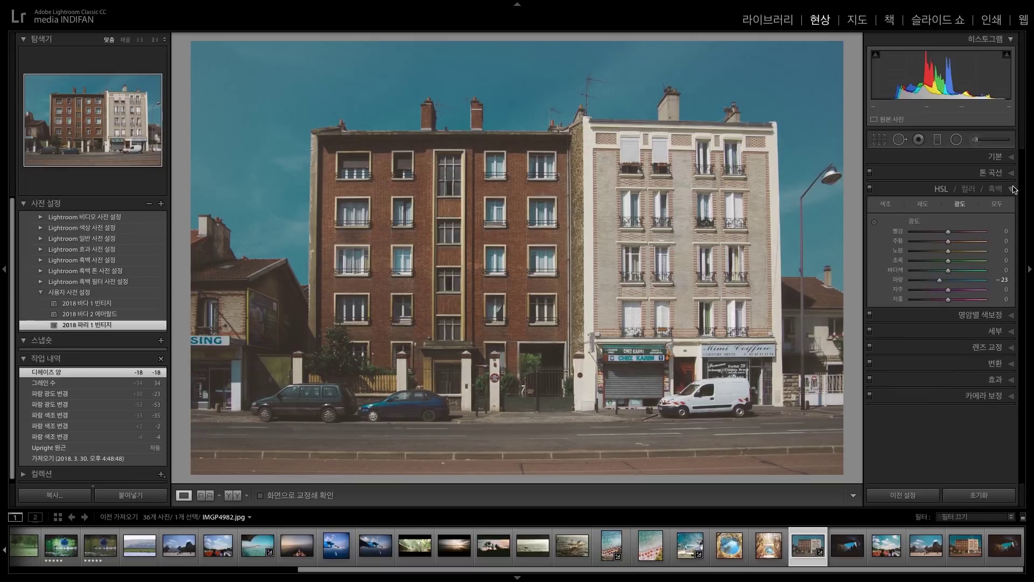
mouse_move(1001, 280)
mouse_down()
mouse_move(1009, 285)
mouse_move(949, 288)
mouse_move(1021, 284)
mouse_up()
click(885, 203)
Set the building photo's blue saturation to -1 and raise its blue luminance to +79 to brighten the purple sky.
click(923, 205)
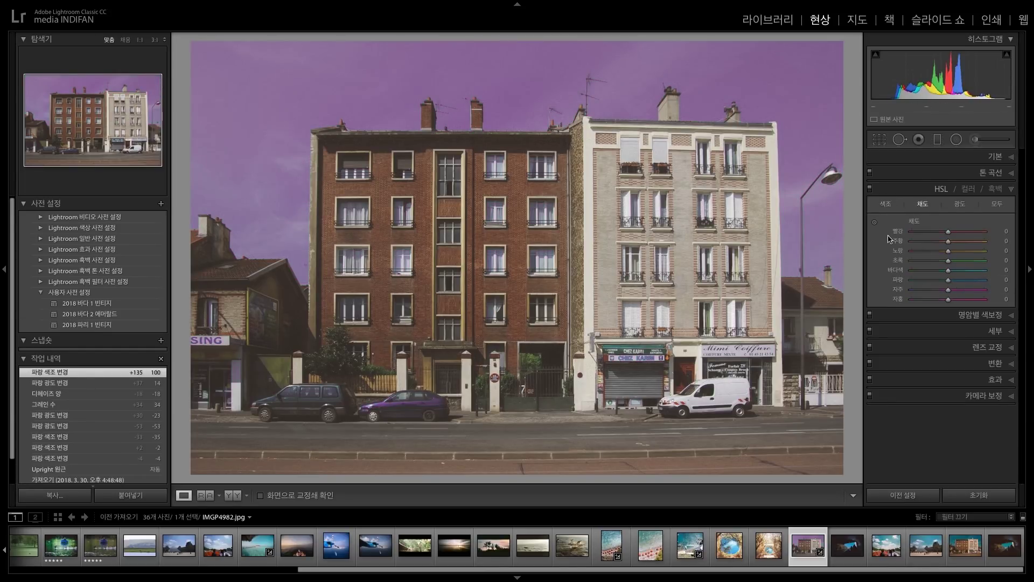
drag(948, 281, 980, 288)
click(959, 204)
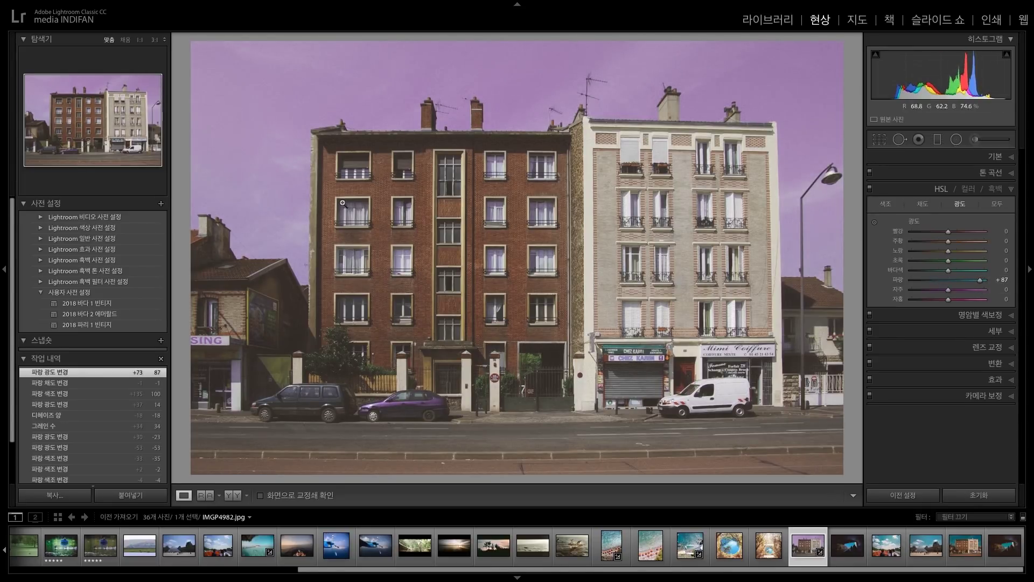
drag(979, 288, 917, 287)
mouse_move(967, 284)
mouse_down()
mouse_move(837, 297)
mouse_move(977, 297)
mouse_up()
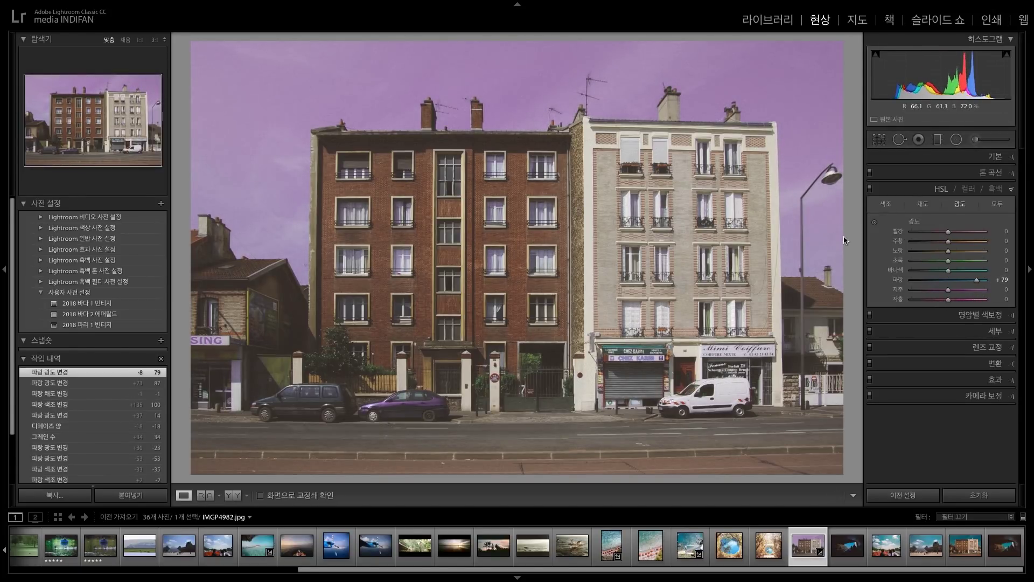
Save the building photo's pink-sky settings as the user preset "2018 파리 빈티지 2 핑크".
click(160, 206)
text(2018 파리 빈티지)
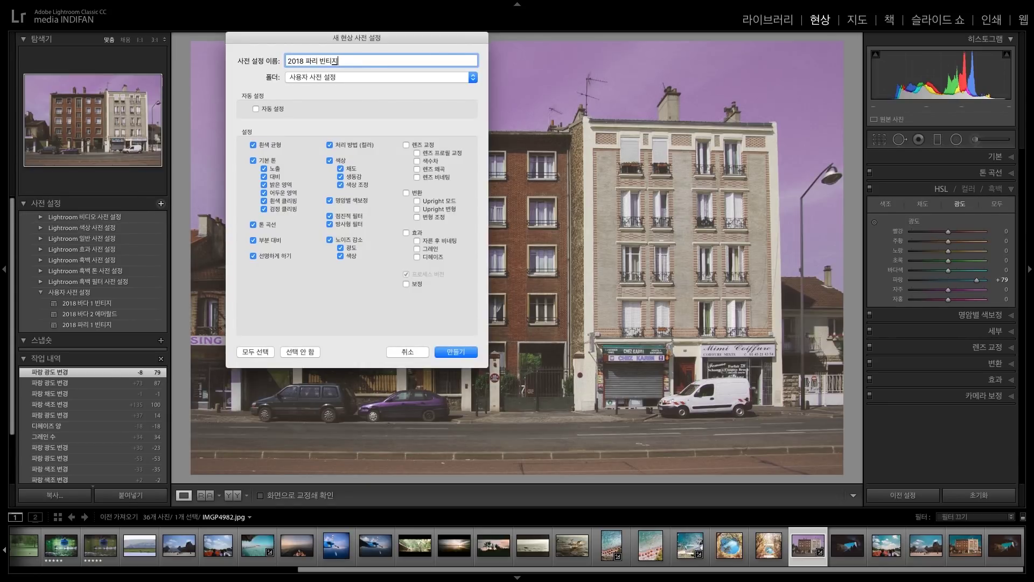
text( 2 핑크)
key(Return)
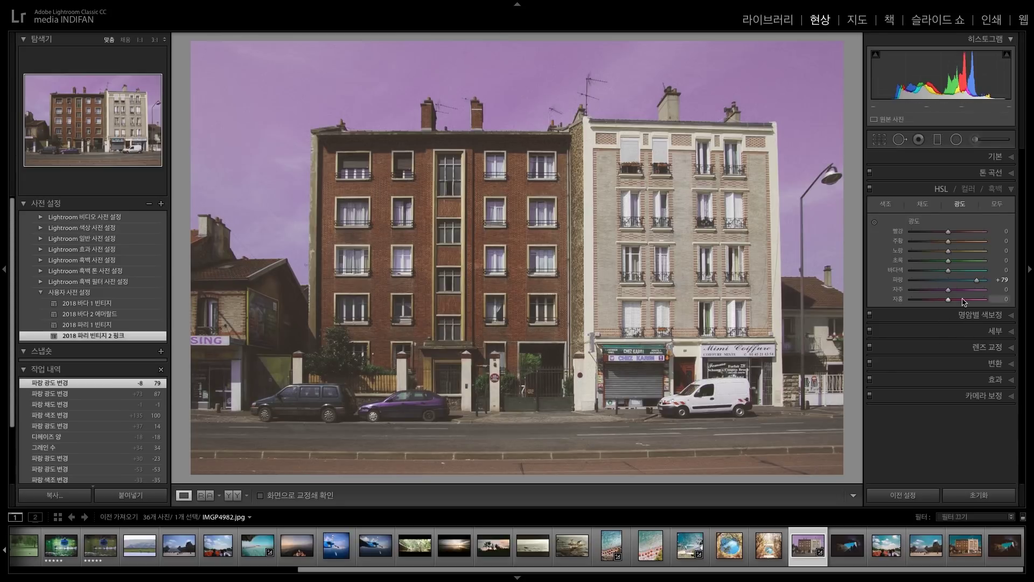
Set the building photo's blue luminance to +4 and shift both the yellow and orange hues to -100.
click(950, 280)
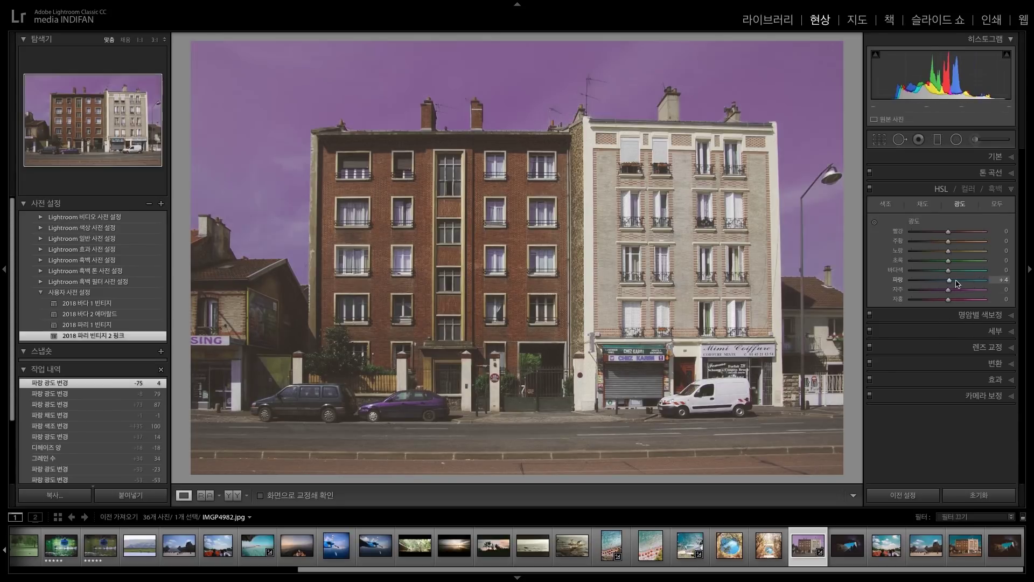
click(885, 204)
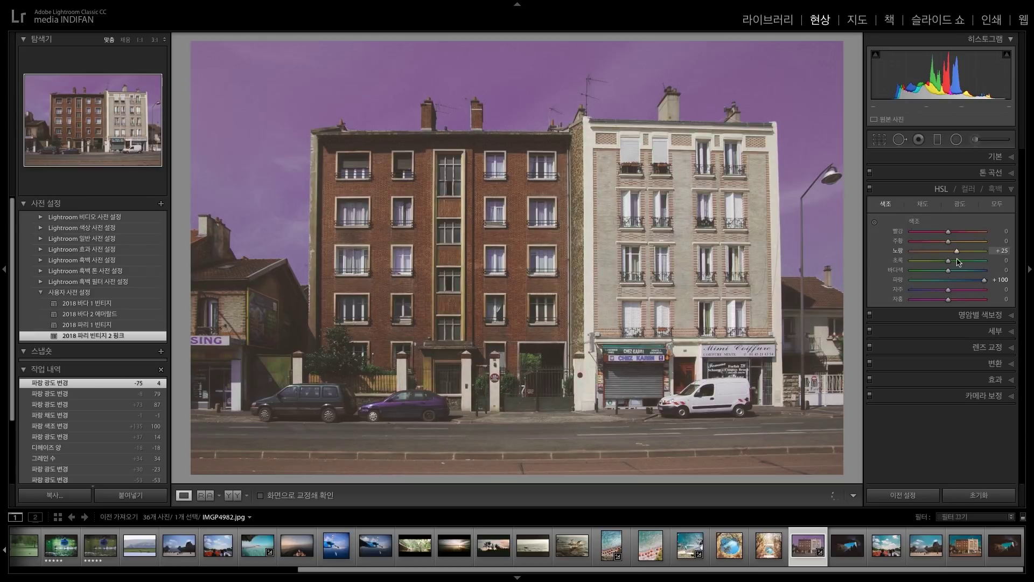
click(897, 252)
drag(950, 242, 894, 243)
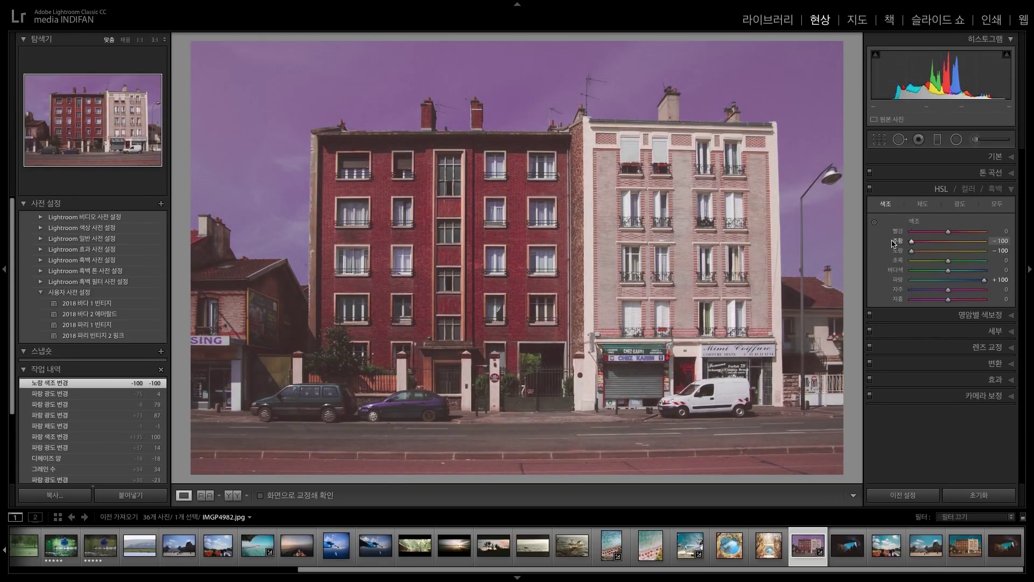
drag(895, 243, 896, 245)
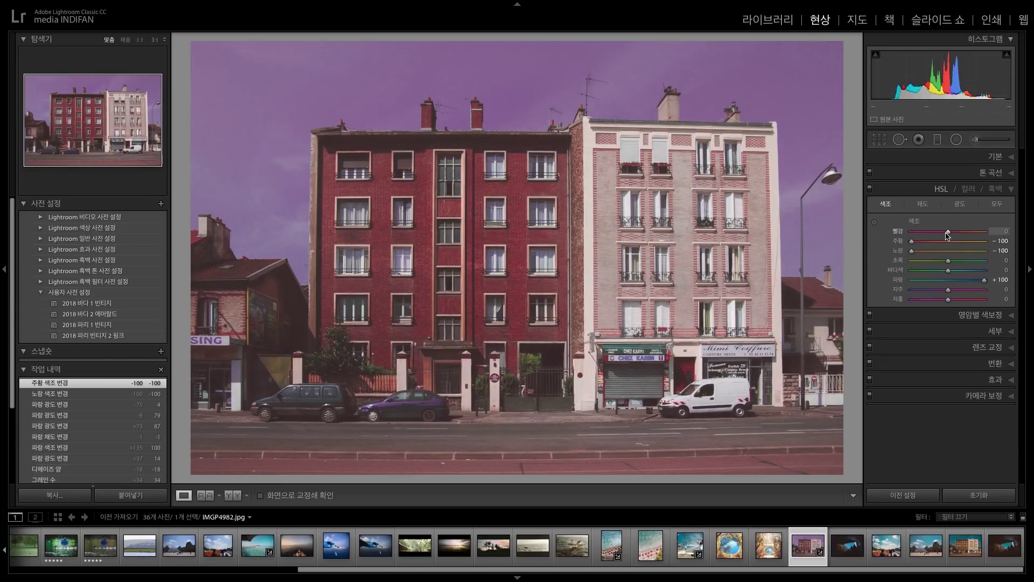
Refine the building photo's hues to orange -88, yellow -97, purple +4 and magenta +10.
mouse_move(949, 235)
mouse_down()
mouse_move(962, 234)
mouse_move(932, 237)
mouse_move(949, 240)
mouse_up()
drag(938, 245, 916, 255)
mouse_move(949, 290)
mouse_down()
mouse_move(919, 290)
mouse_move(952, 288)
mouse_move(968, 307)
mouse_move(951, 308)
mouse_up()
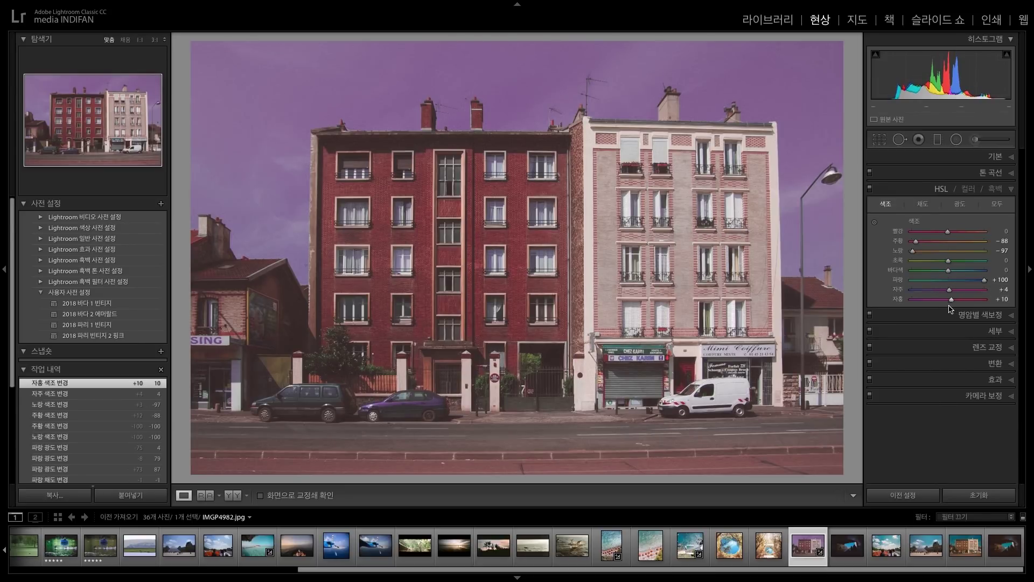
click(504, 221)
click(550, 231)
Set the building photo's vibrance to -8 and compare the photo before and after side by side.
click(879, 139)
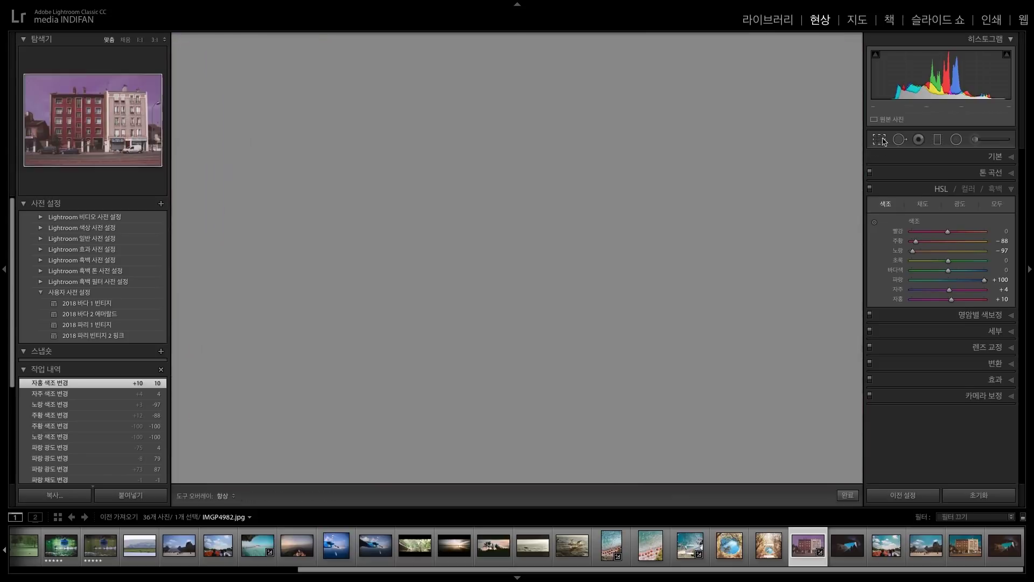
click(1006, 258)
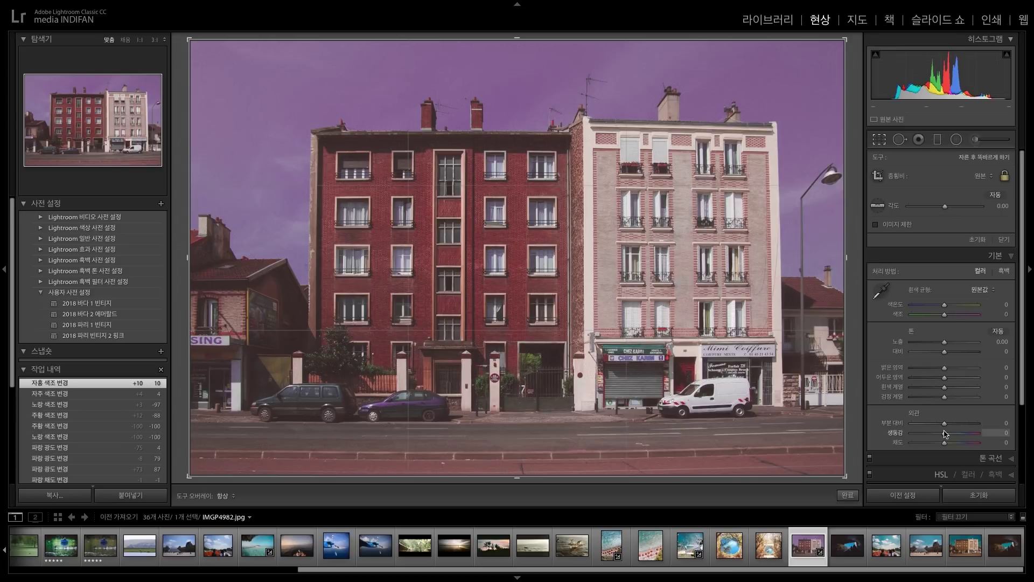
drag(943, 434, 942, 438)
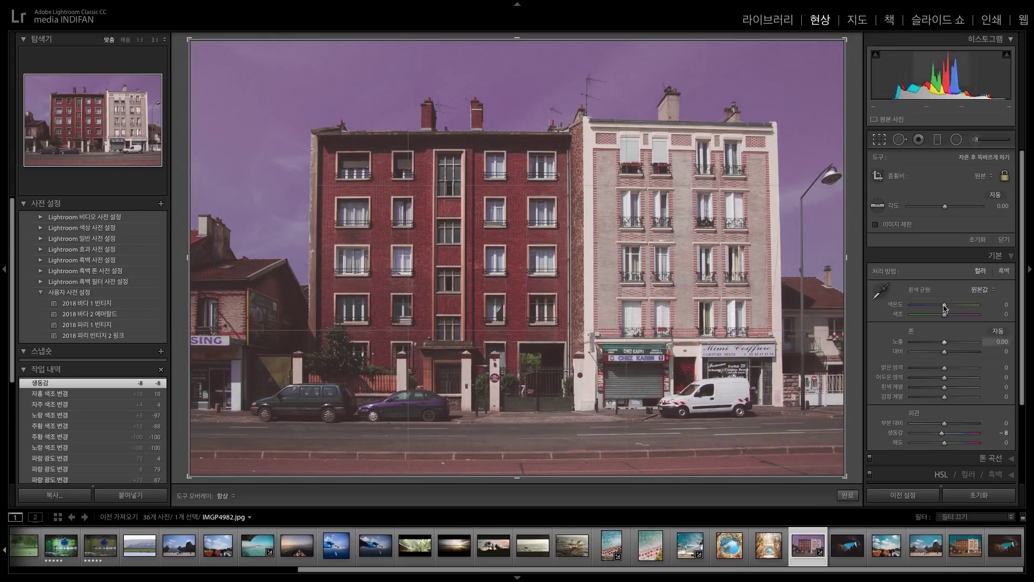
click(980, 139)
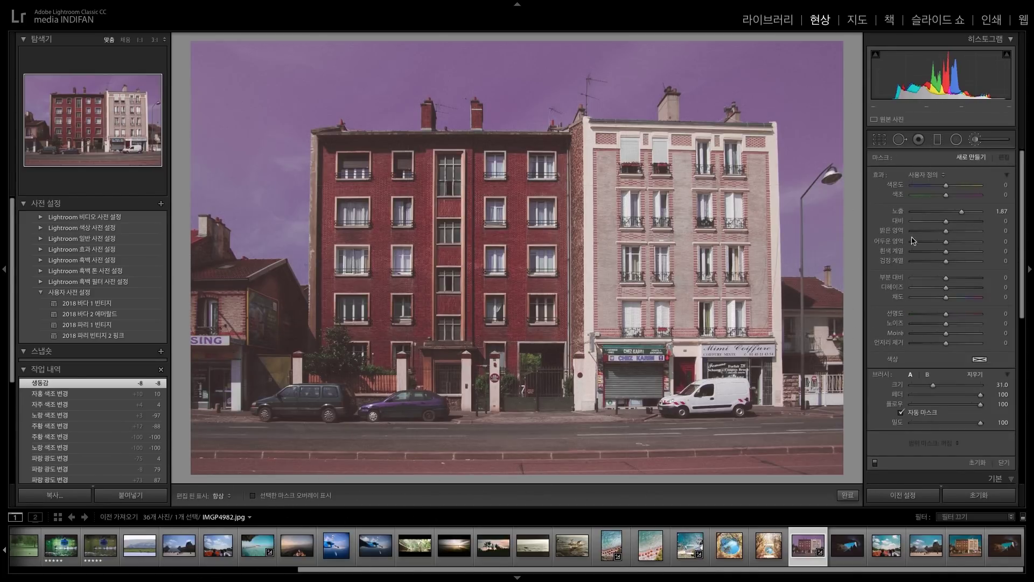
click(975, 140)
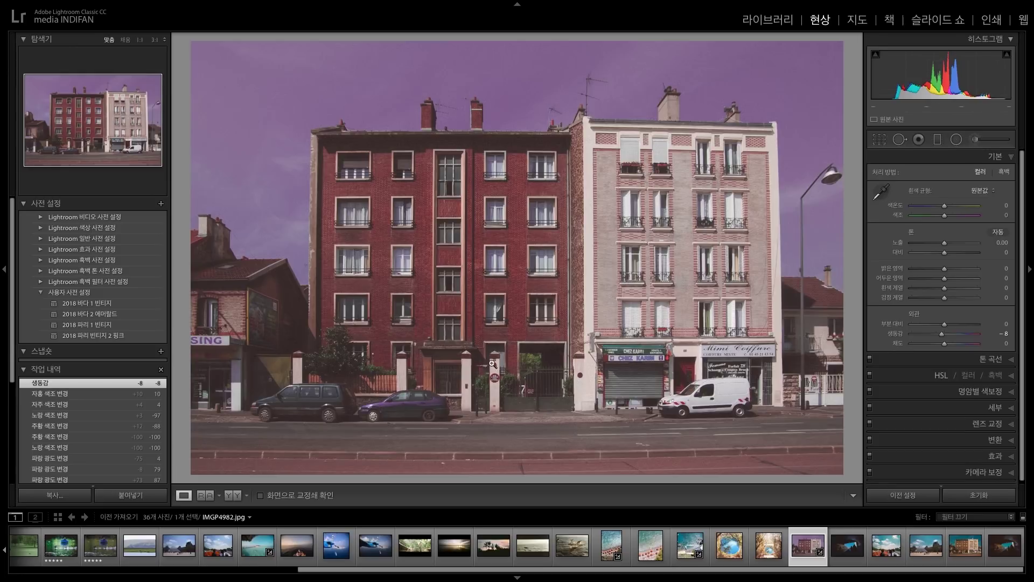
click(232, 495)
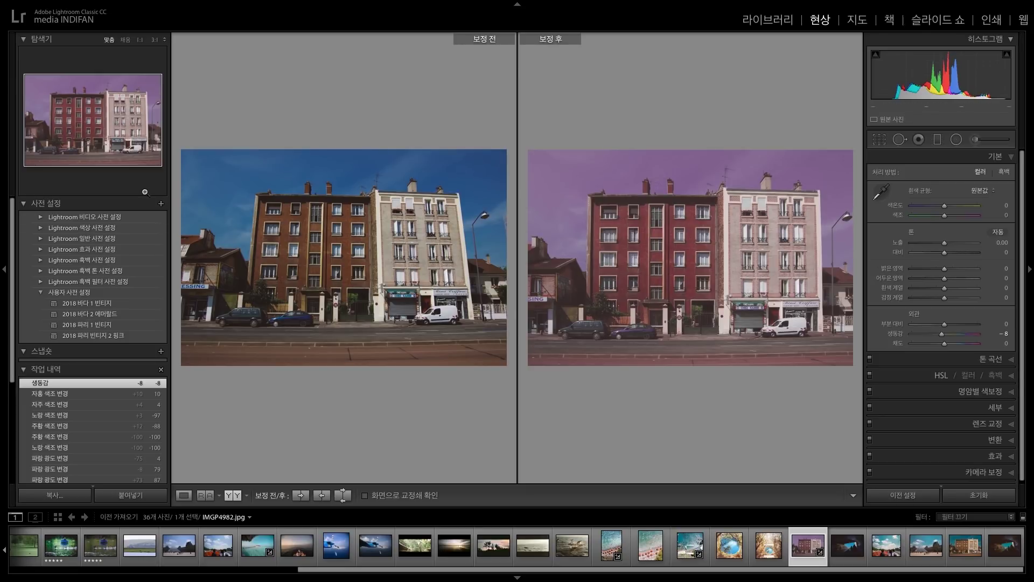
Save the red-facade look of the building photo as the user preset "2018 파리 그랜드 부다페스트".
click(160, 205)
text(2018 파리 그랜드)
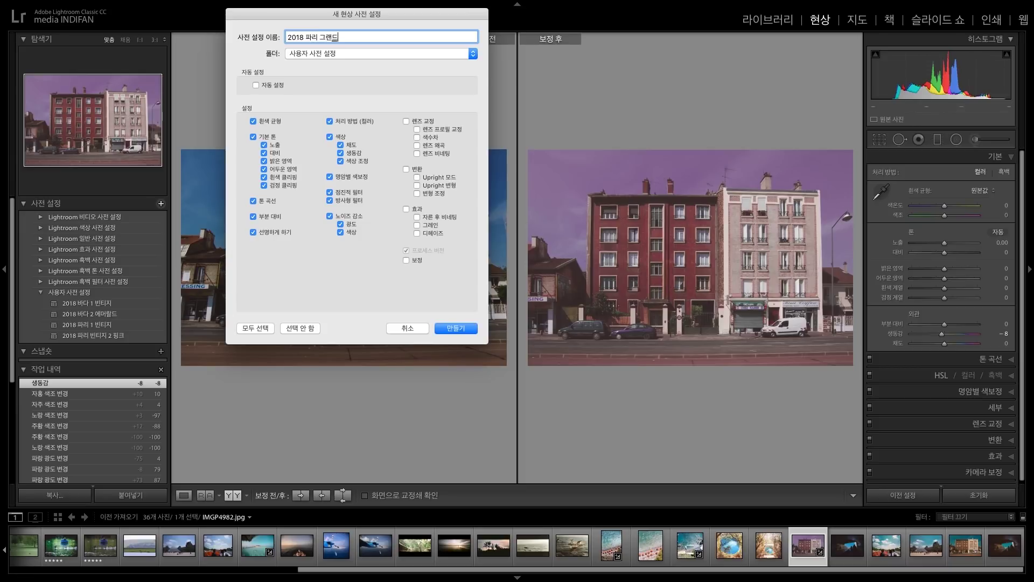
text(부다페스트)
key(Return)
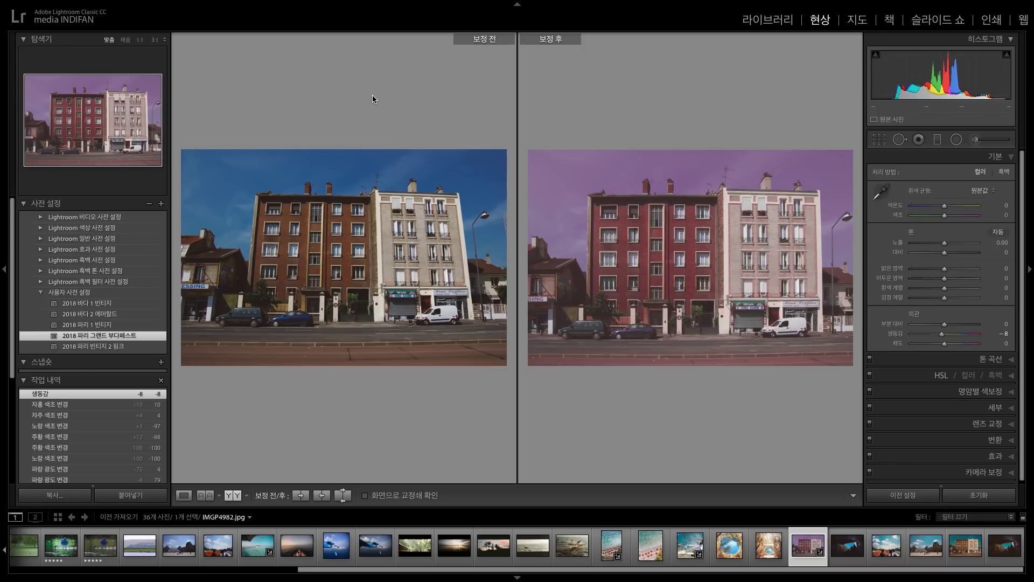
Try the presets "2018 파리 빈티지 2 핑크" and "2018 파리 1 빈티지" on the building photo and return to the single-photo view.
click(135, 350)
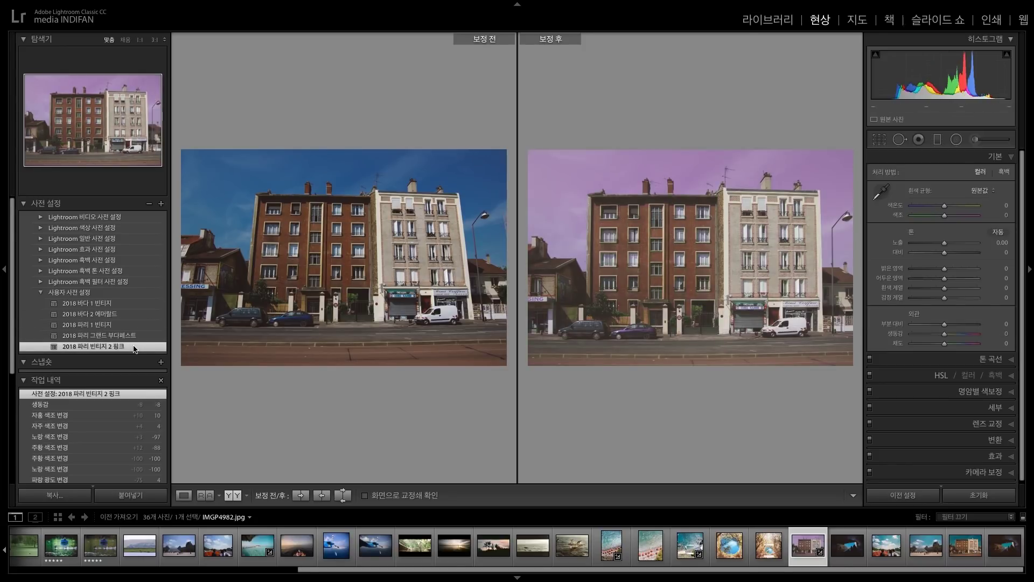
click(140, 326)
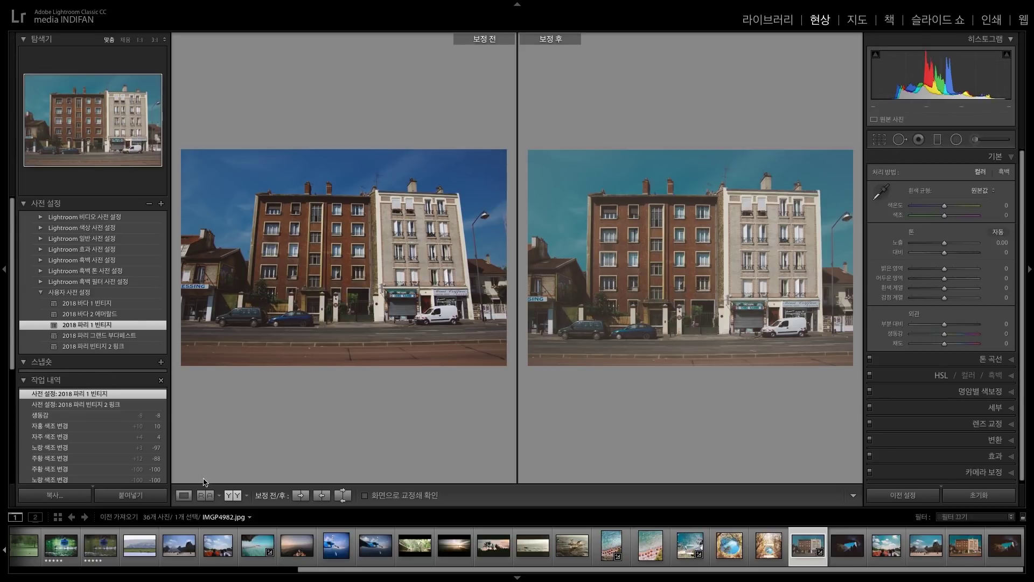
click(184, 495)
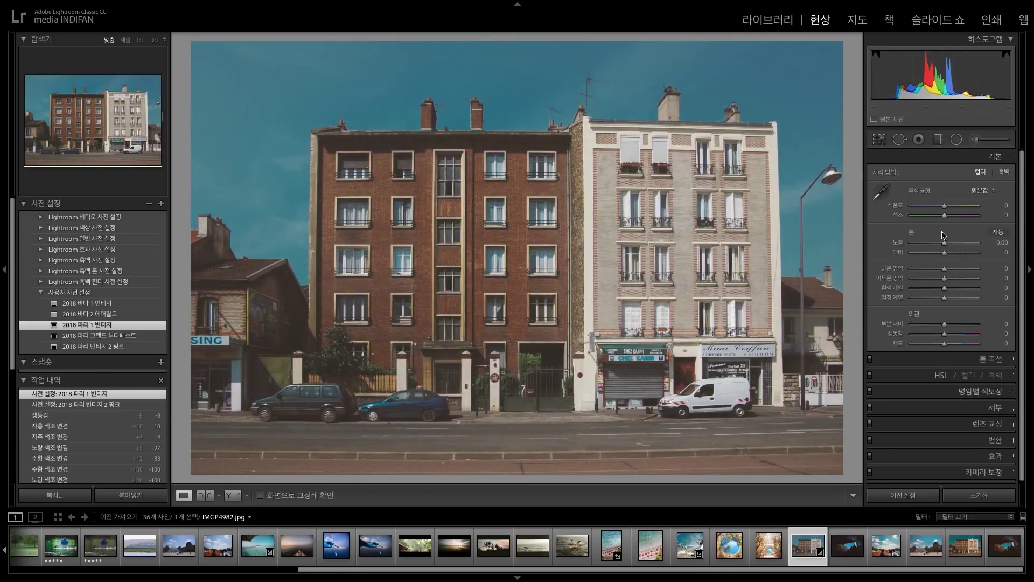
Revert the building photo to its imported state and straighten its perspective with automatic Upright.
scroll(108, 420, down, 5)
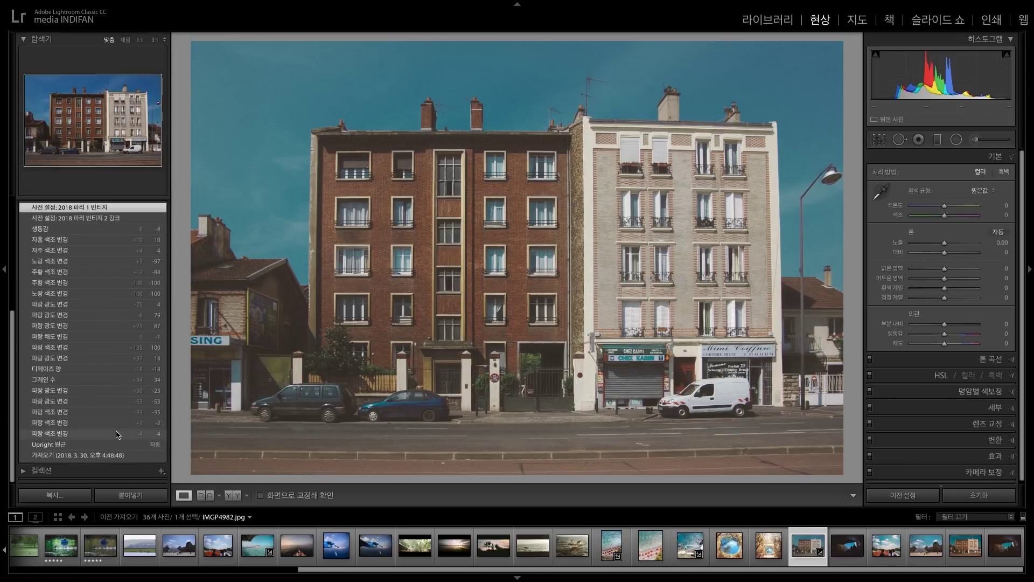
click(115, 456)
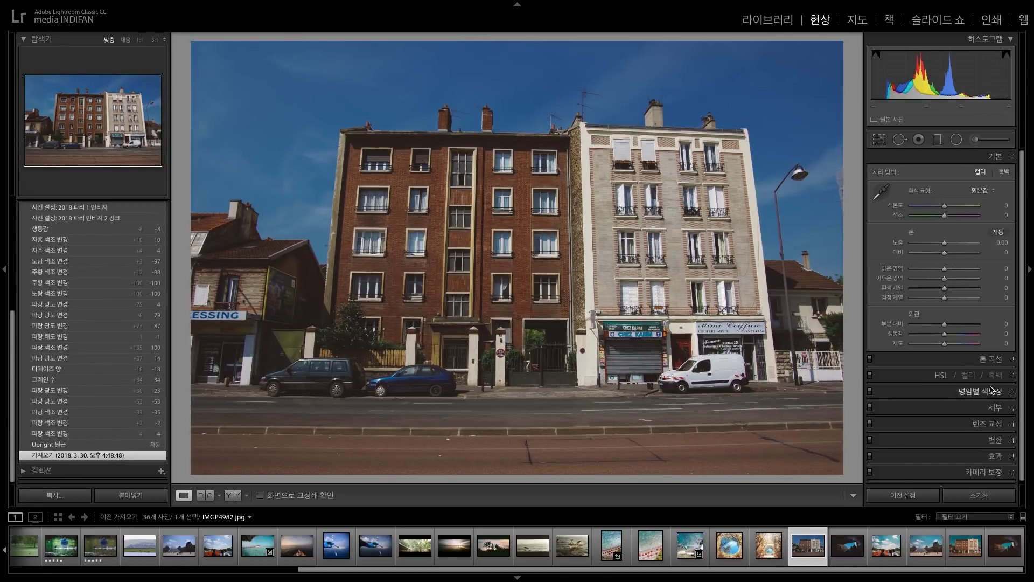
click(1011, 442)
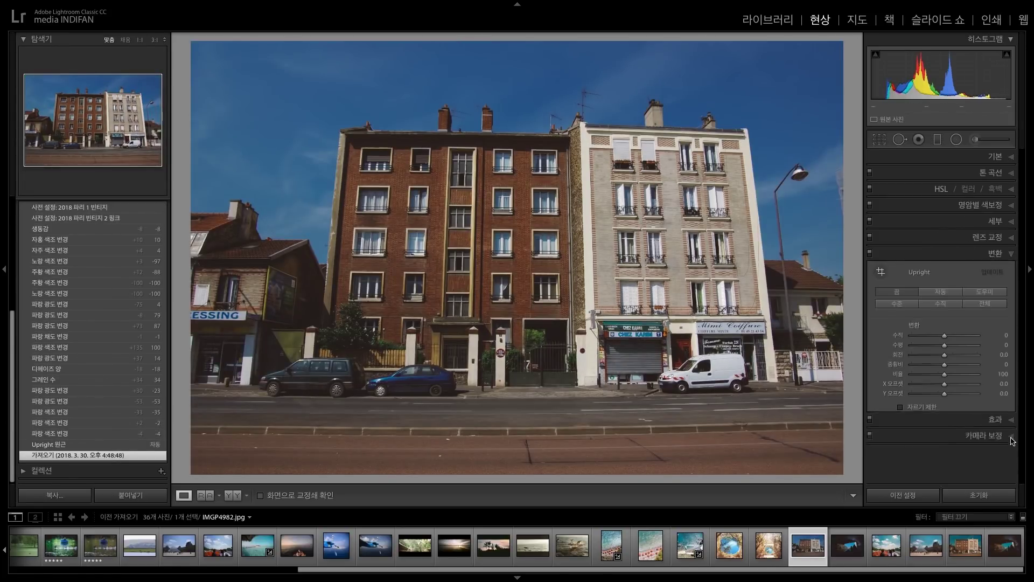
click(941, 291)
click(1002, 253)
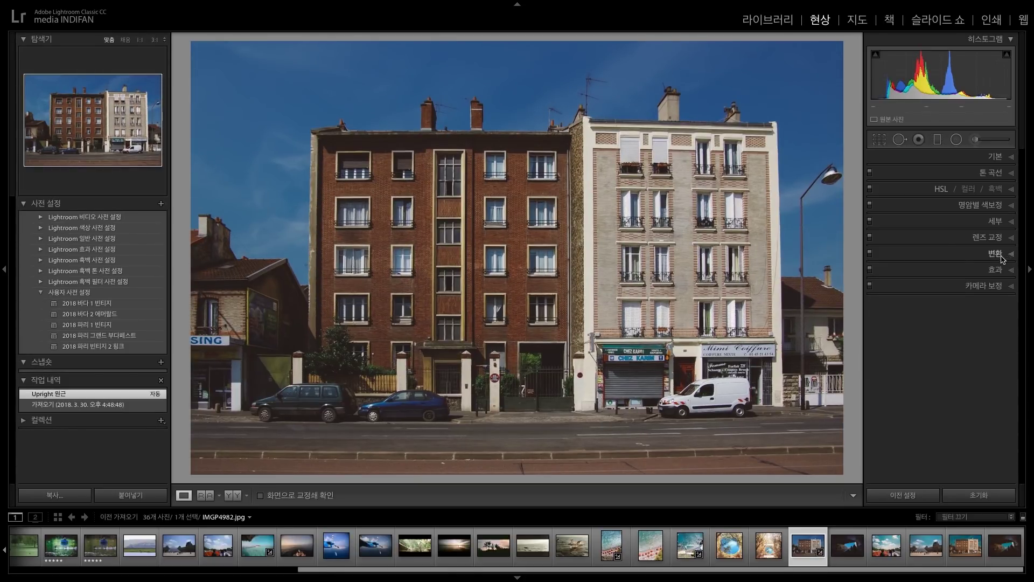
Set the building photo's highlights to -35, shadows to +35, whites to -35 and blacks to -35.
click(1011, 156)
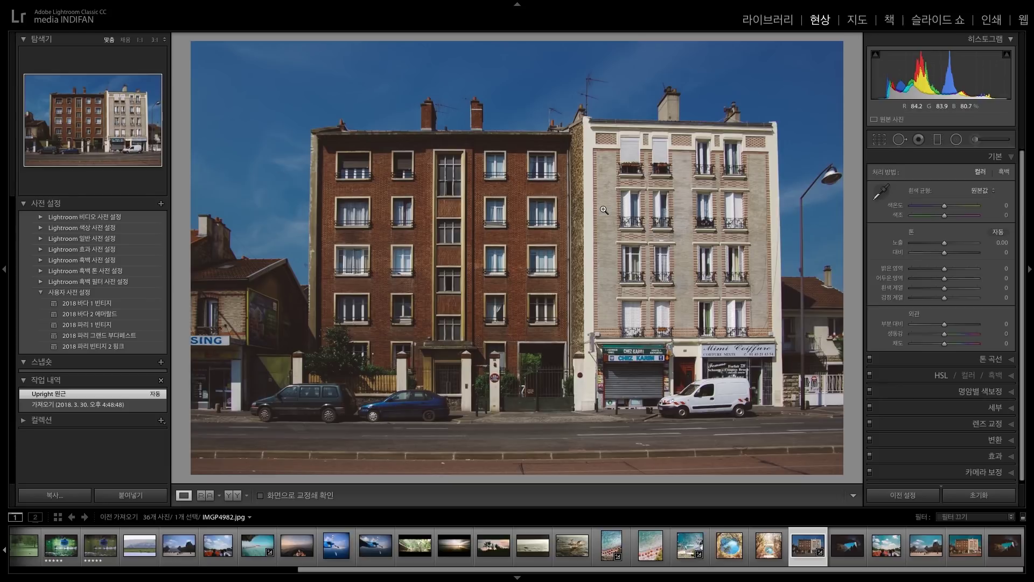
click(1000, 269)
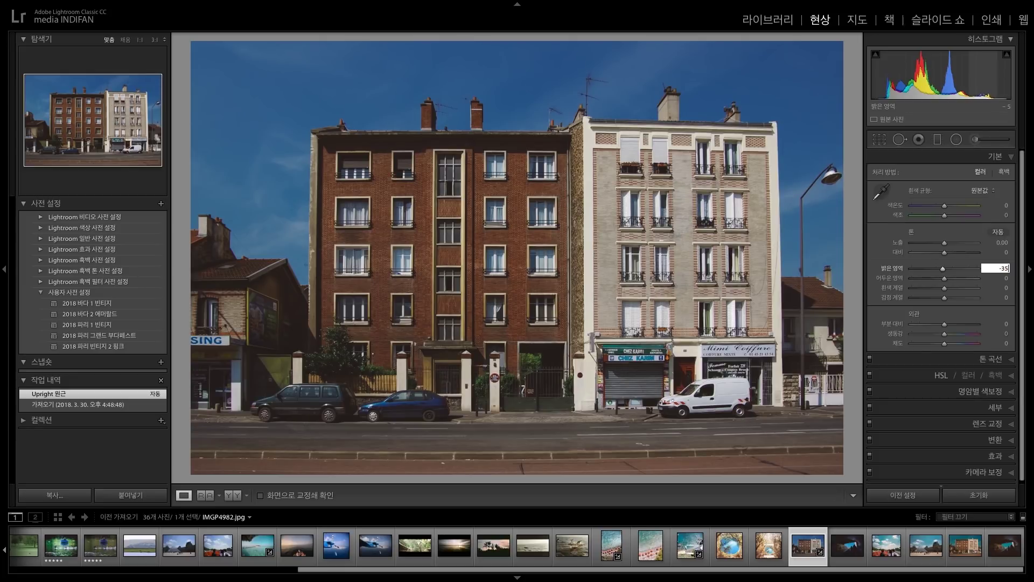
text(-35)
key(Tab)
text(35)
key(Tab)
text(-35)
key(Tab)
text(-35)
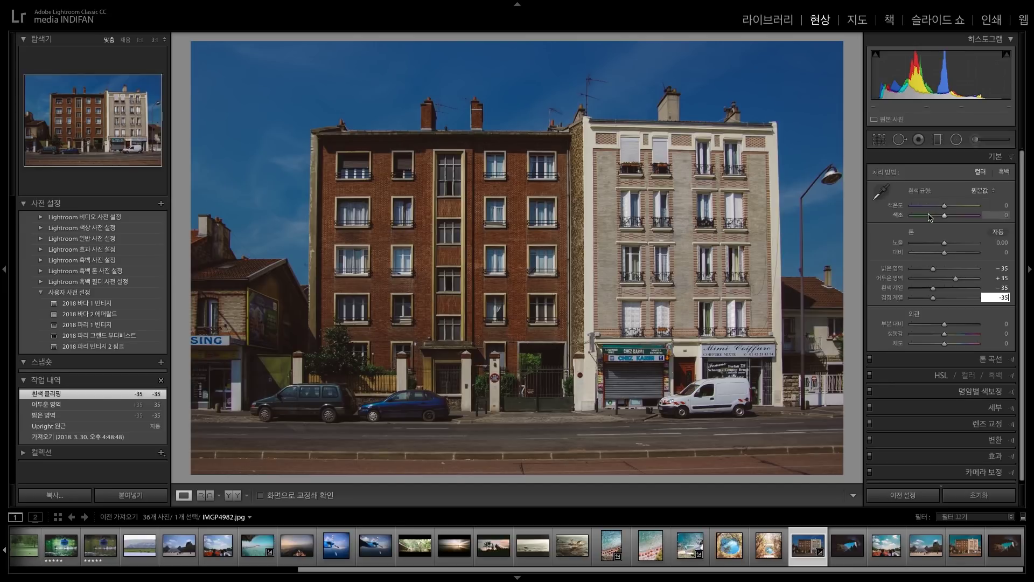
Sample the white balance on the shop sign, the white van and a window of the light building, ending at temperature -1 and tint -6.
click(882, 191)
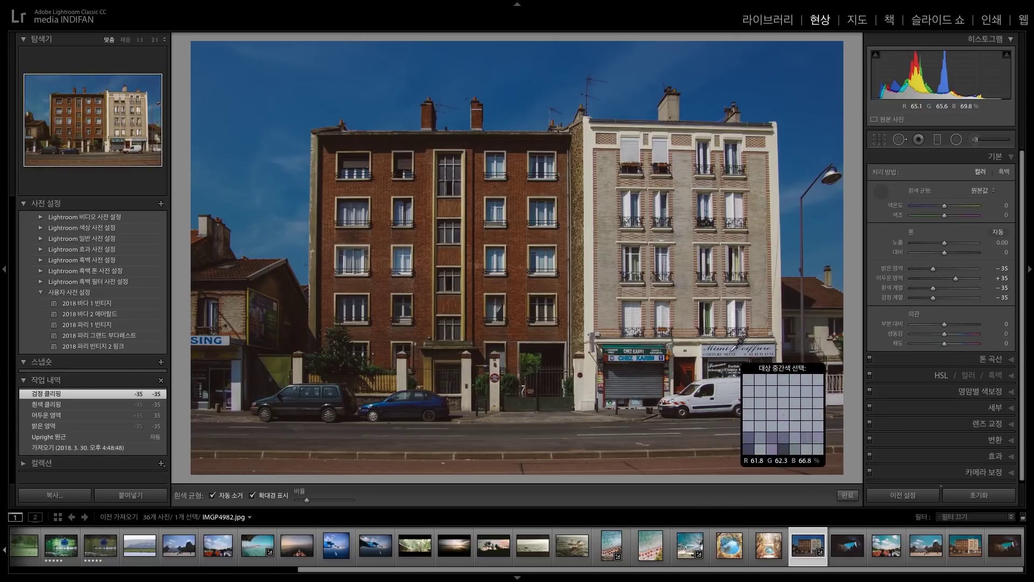
click(739, 342)
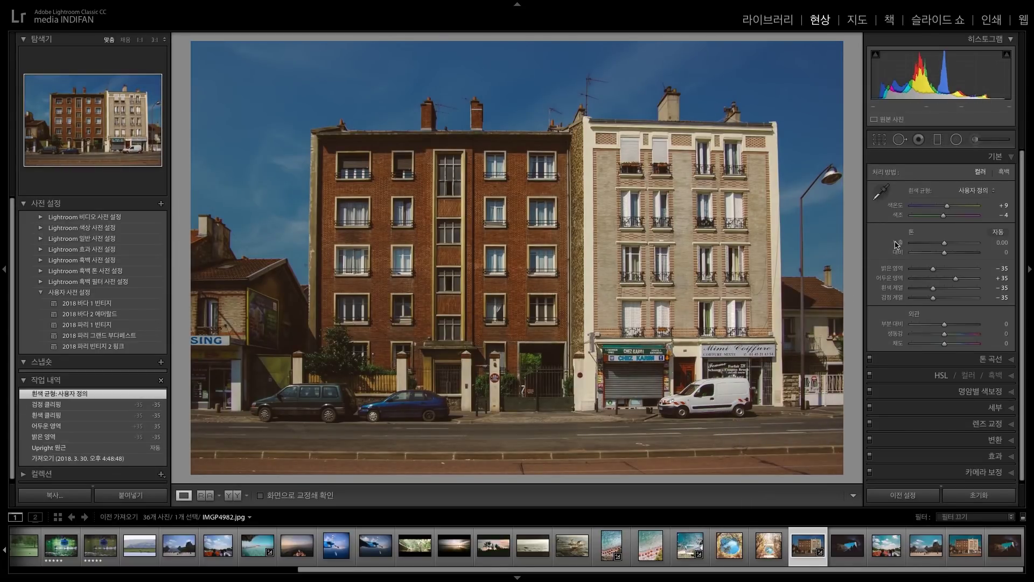
click(882, 192)
click(718, 401)
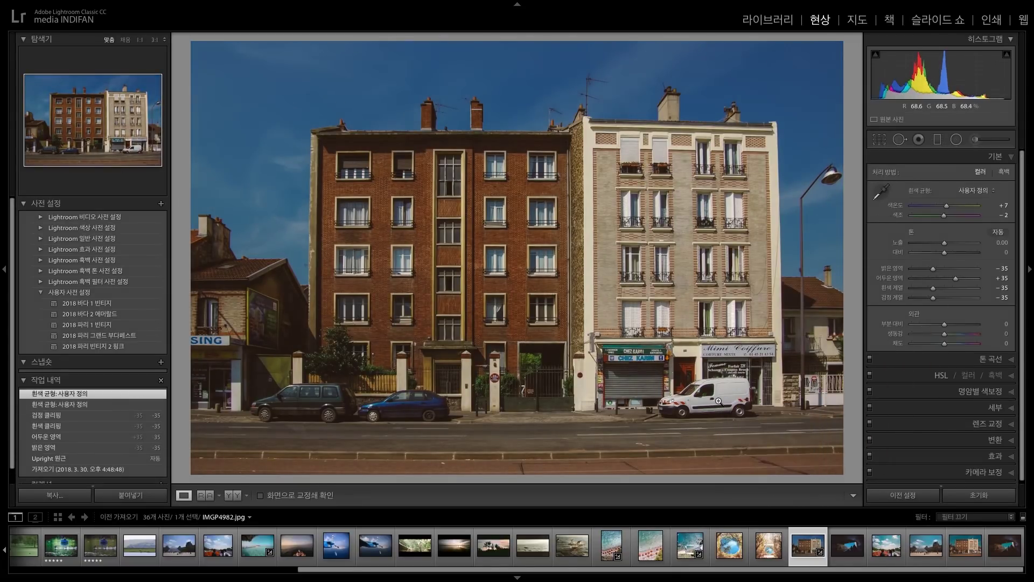
click(881, 192)
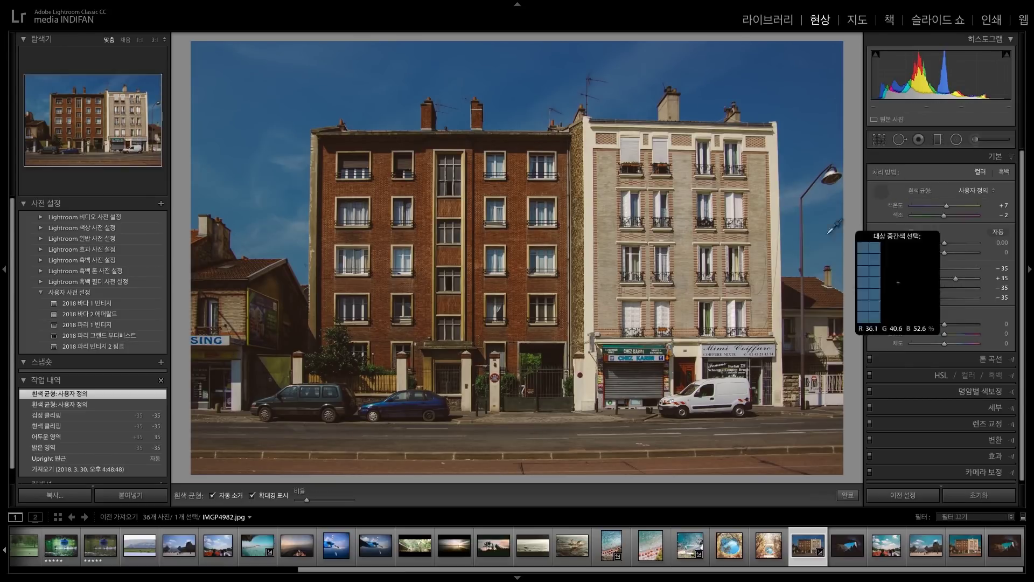
click(634, 309)
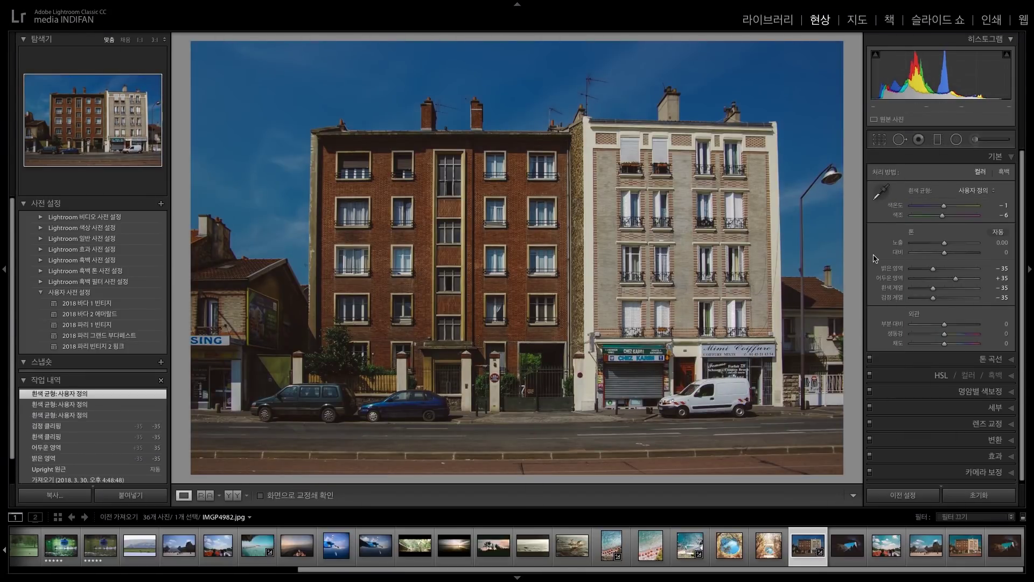
Resample the white balance on the fence, a brick-building window and the small shop's front, ending at temperature +1 and tint -5.
click(882, 191)
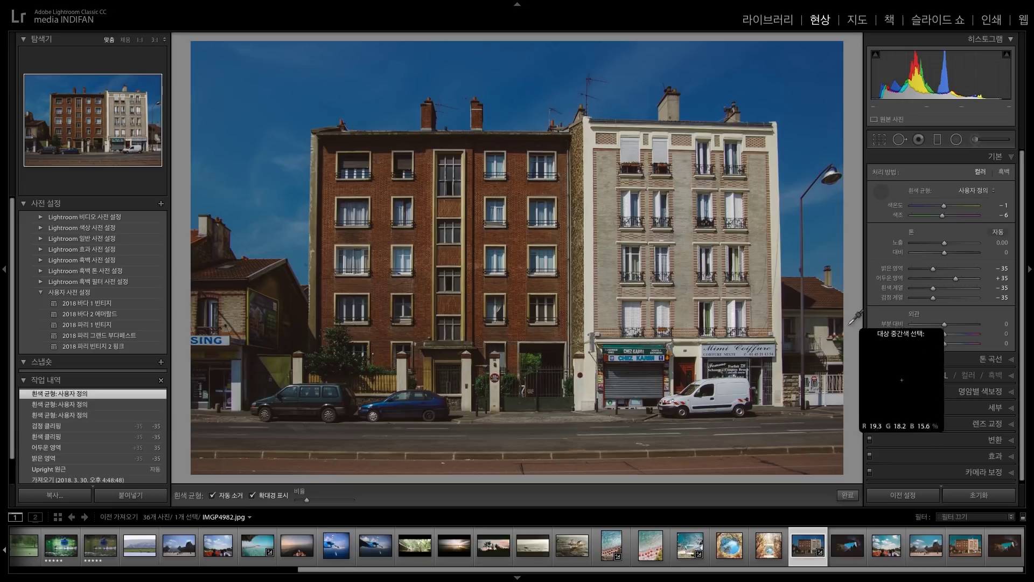
click(832, 400)
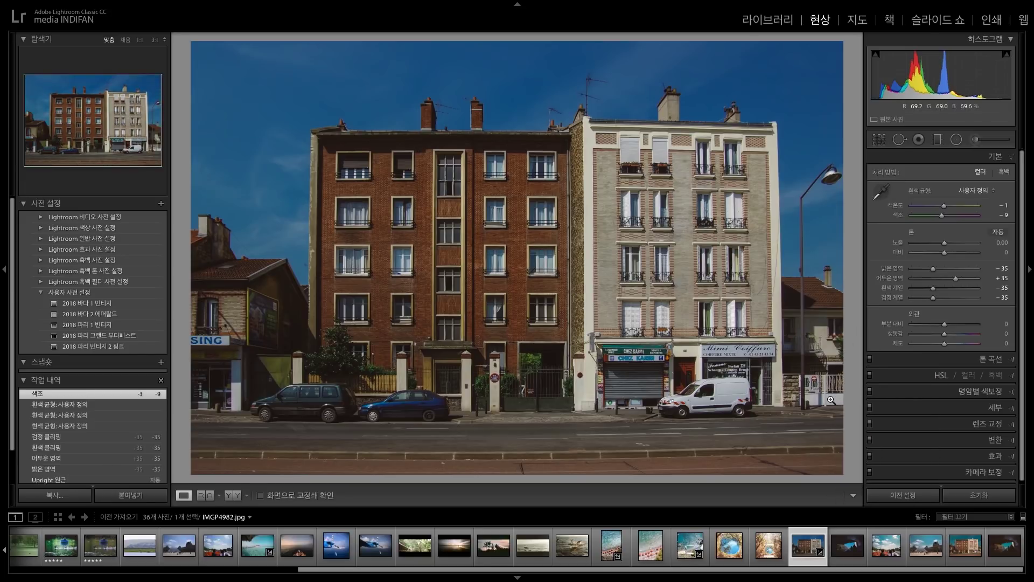
click(882, 192)
click(357, 259)
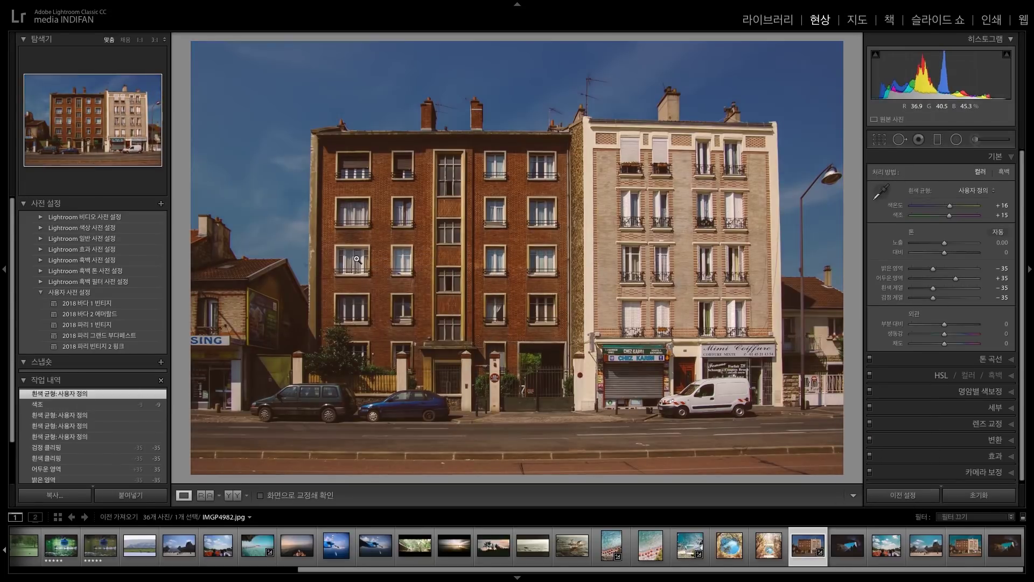
click(1003, 214)
click(882, 192)
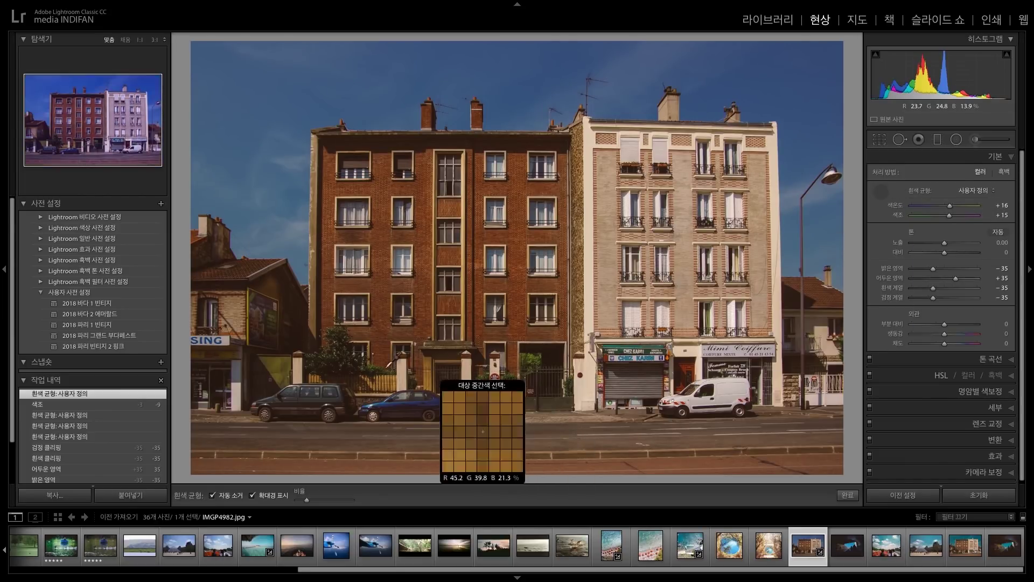
click(245, 386)
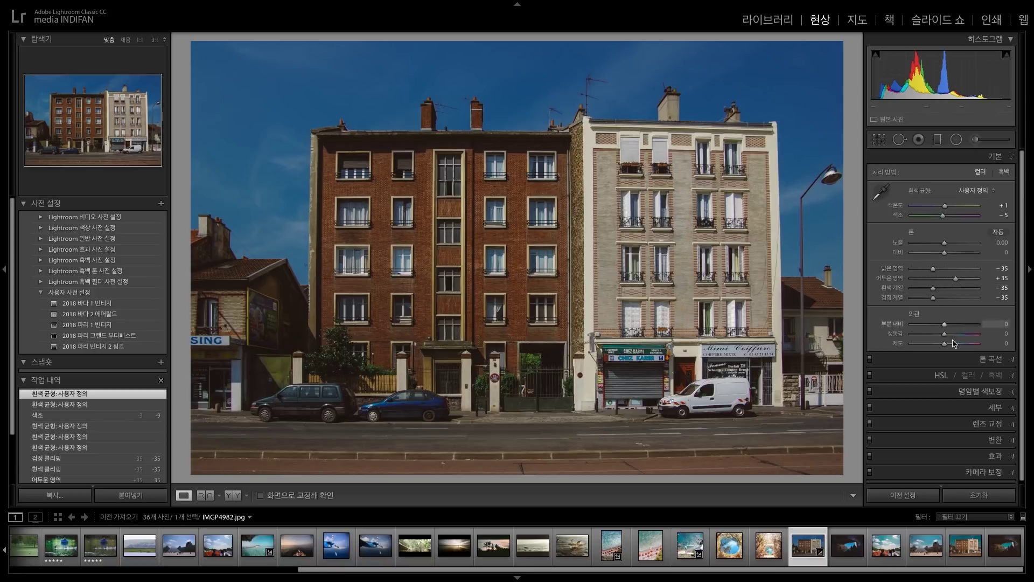
Brighten the building photo with two points on the RGB tone curve, lifting the highlights more than the shadows.
click(998, 361)
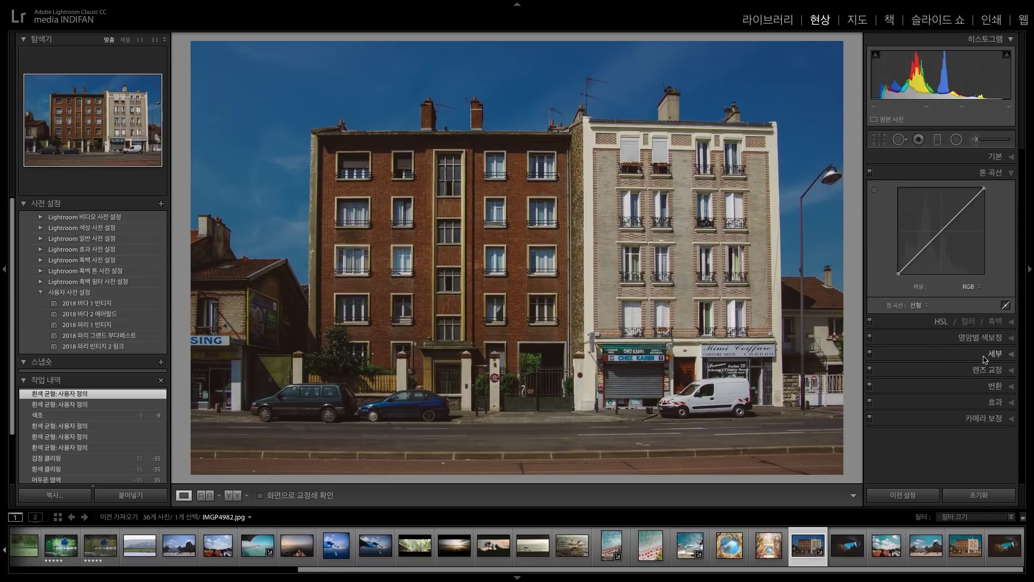
drag(963, 210, 931, 241)
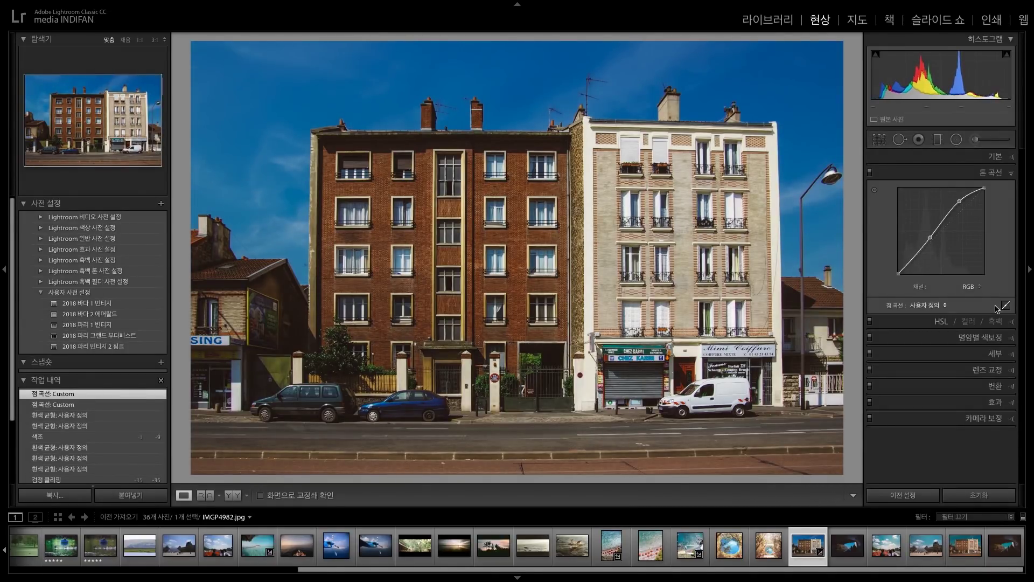
Set the building photo's temperature to +6, tint to +6, clarity to +30, vibrance to -10 and saturation to -5.
click(1003, 156)
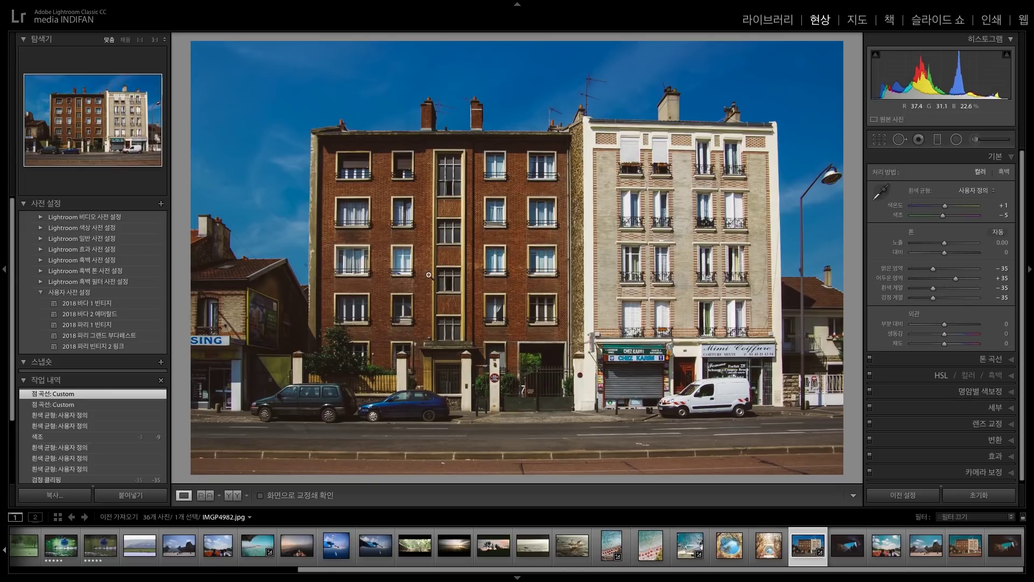
drag(945, 207, 946, 208)
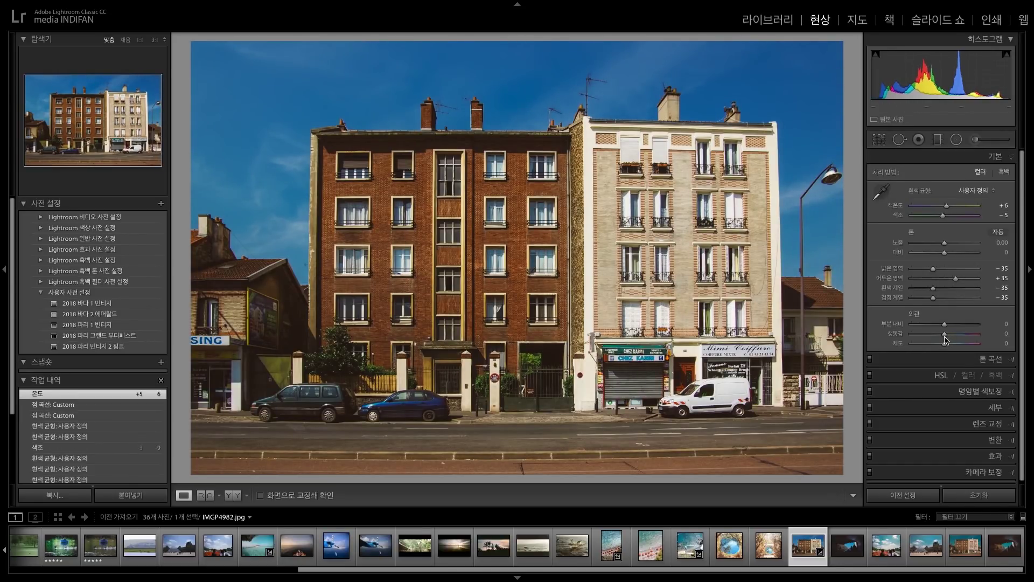
drag(944, 338, 940, 341)
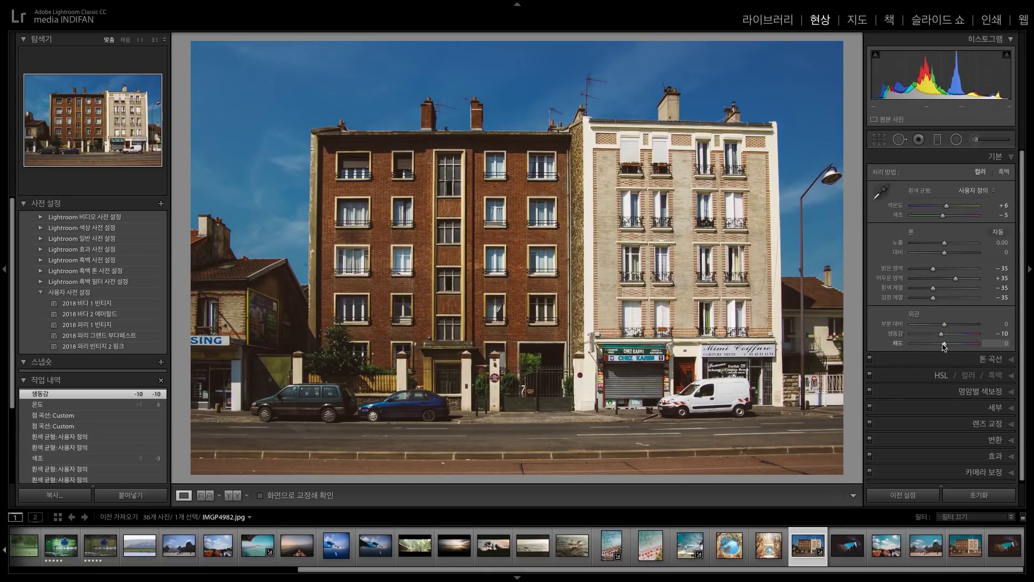
drag(943, 348, 942, 345)
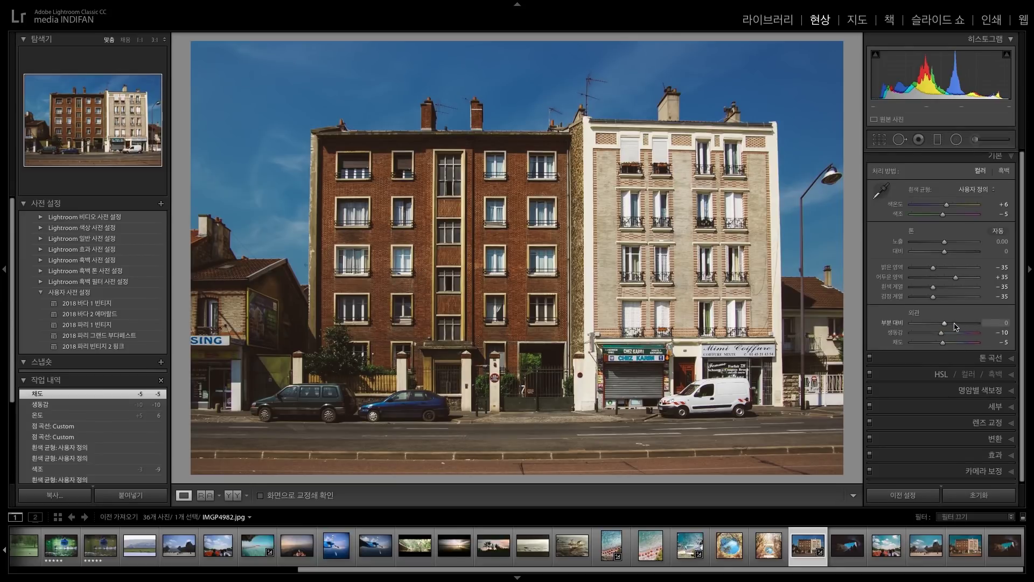
drag(947, 328, 957, 330)
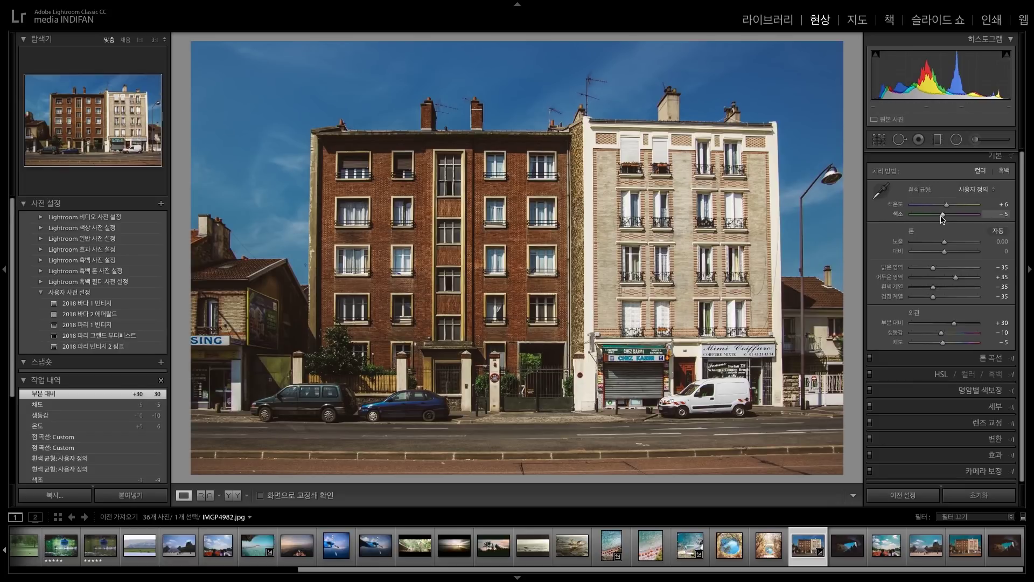
drag(946, 217, 949, 218)
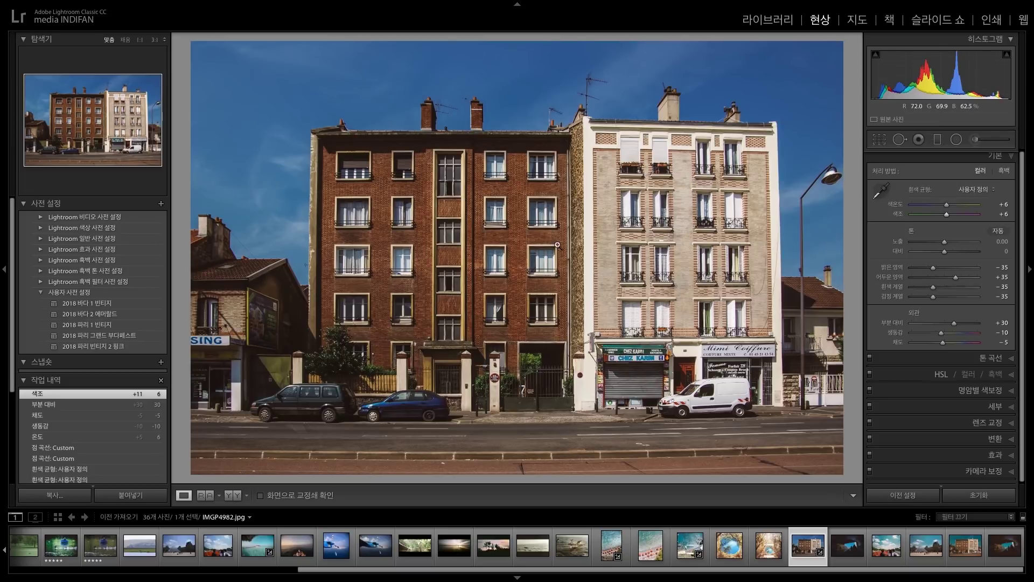
Compare the building photo before and after side by side, examining the brick facade's detail at full size.
click(233, 495)
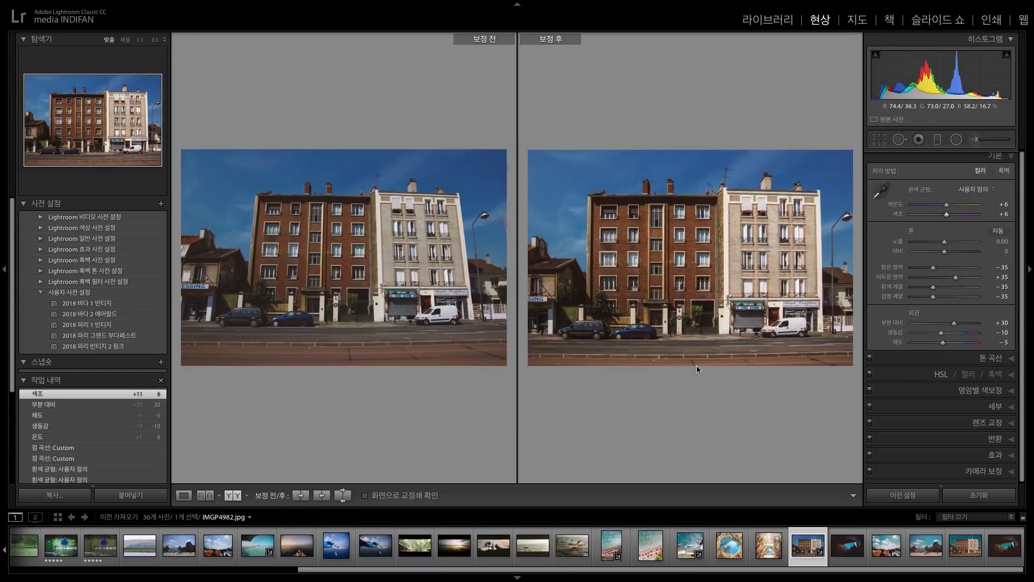
click(699, 263)
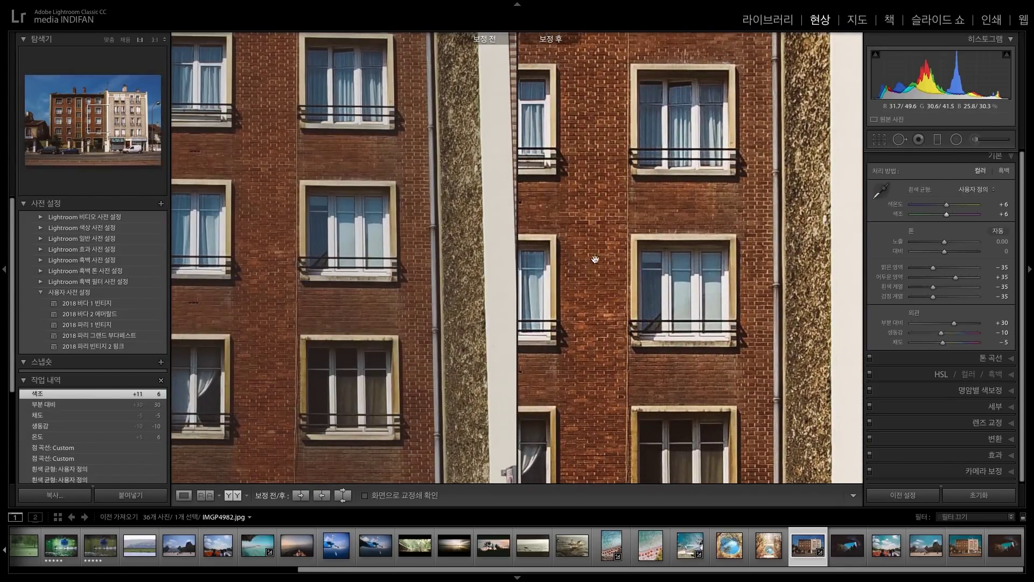
click(291, 249)
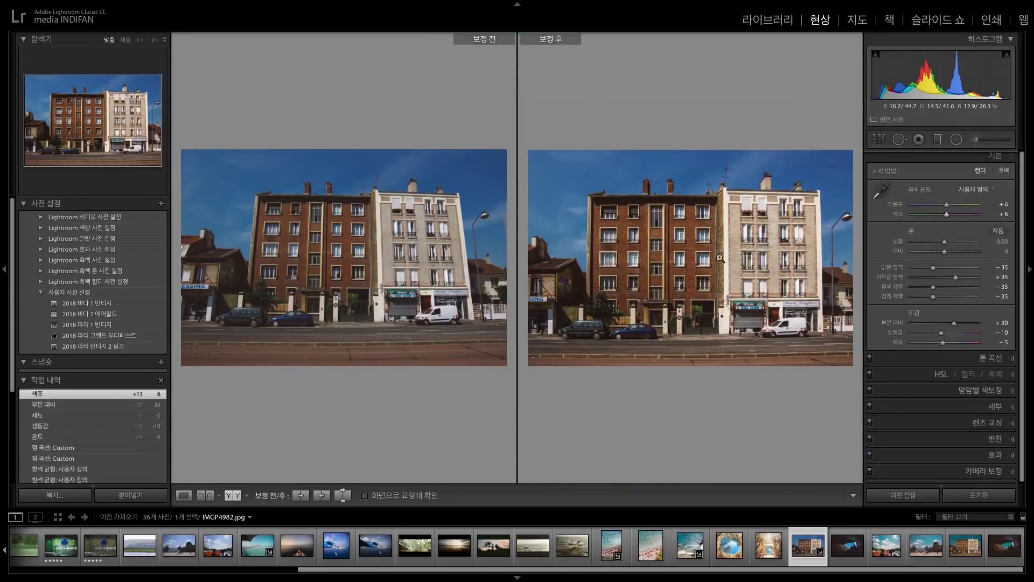
Save the building photo's settings as a develop preset named "2018 파리 기본 1".
click(161, 204)
text(2018 파리 기본 1)
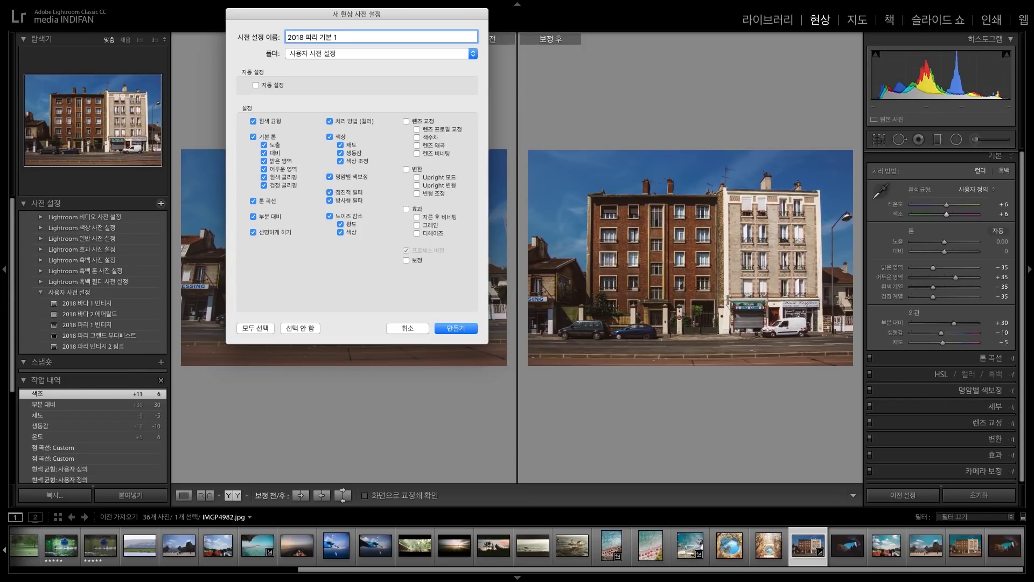
key(Return)
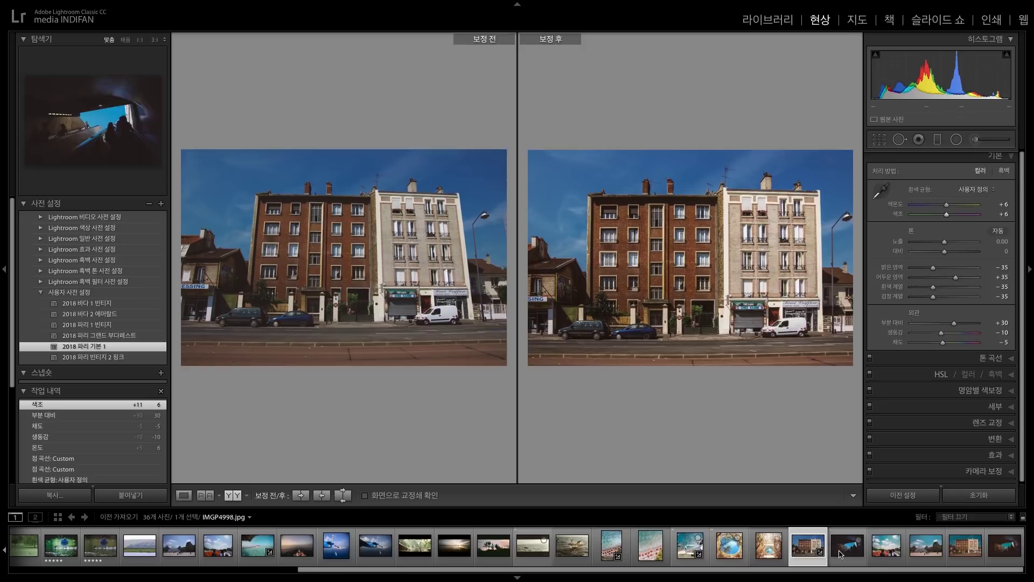
Apply the preset "2018 파리 기본 1" to the glass pyramid photo and compare it with the imported state in single-photo view.
click(194, 551)
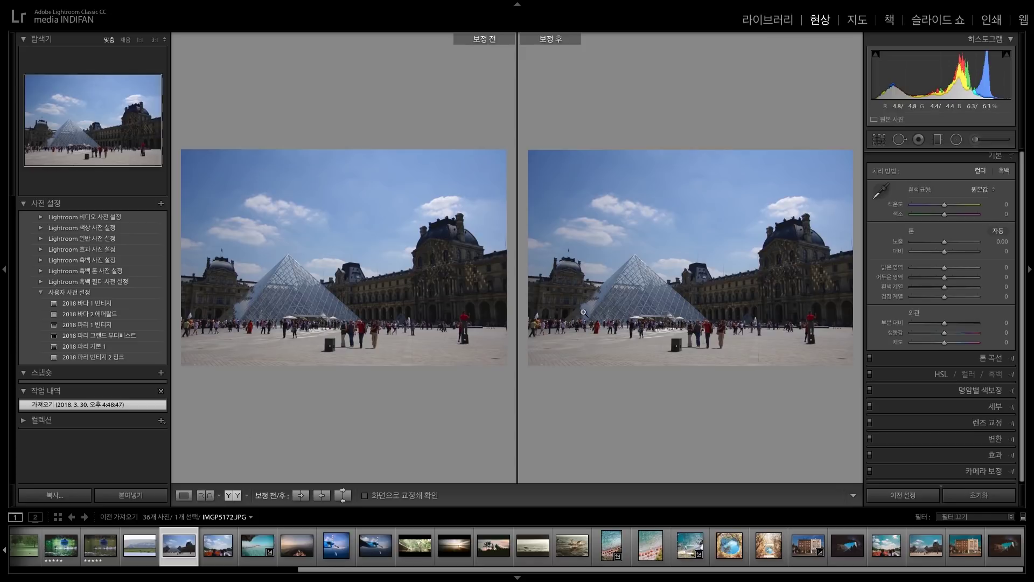
click(134, 351)
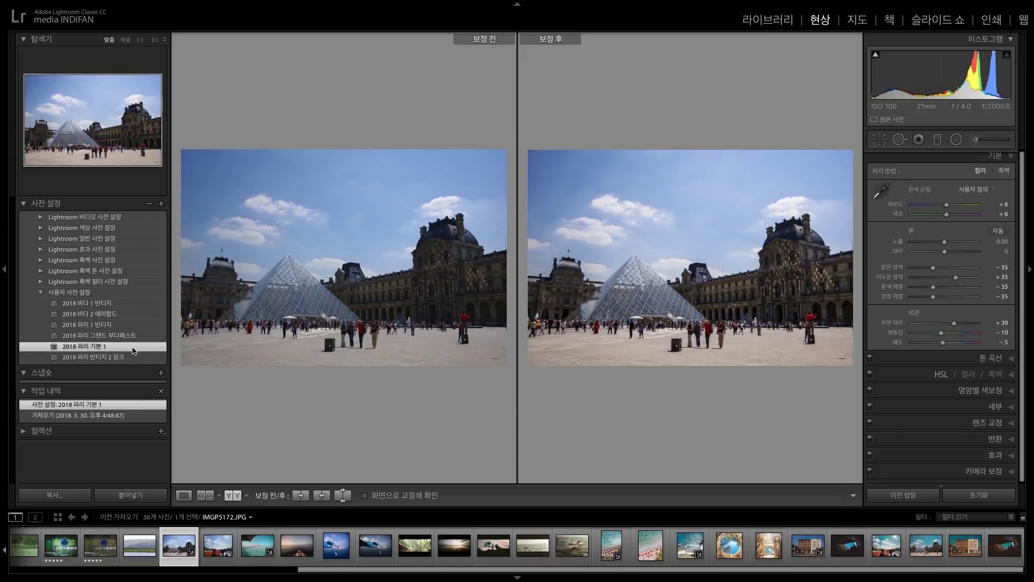
click(190, 496)
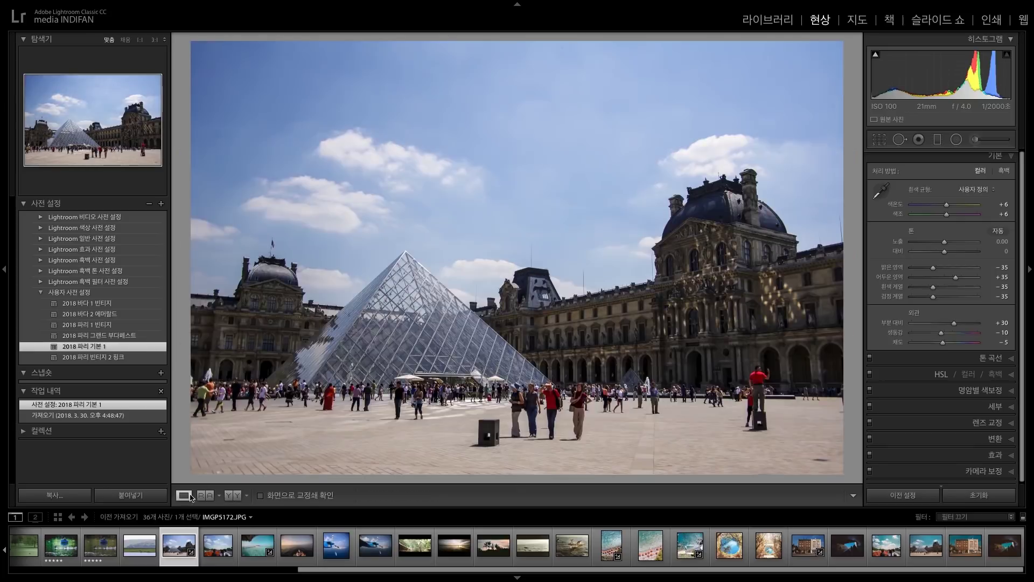
click(122, 416)
click(125, 407)
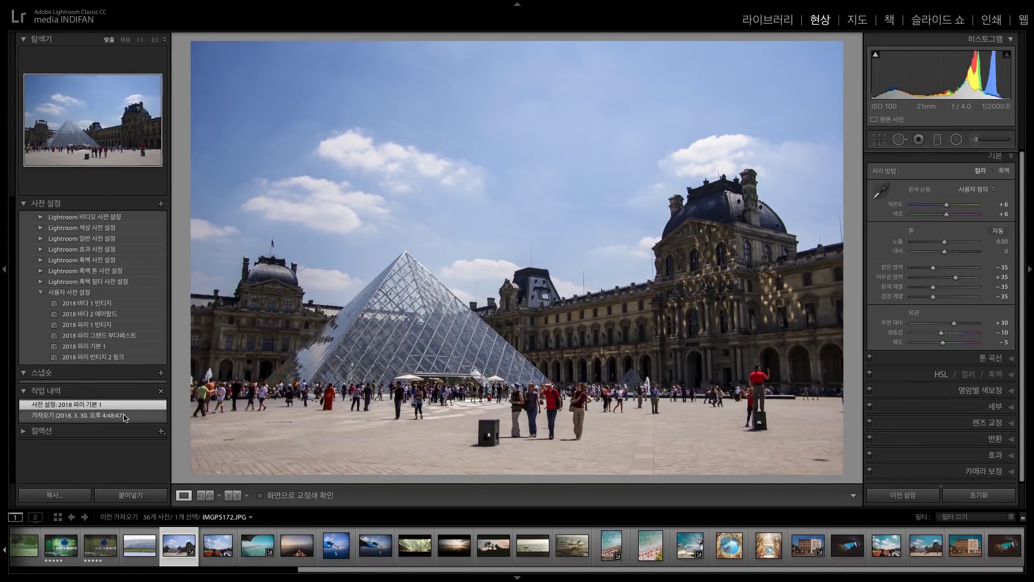
click(125, 418)
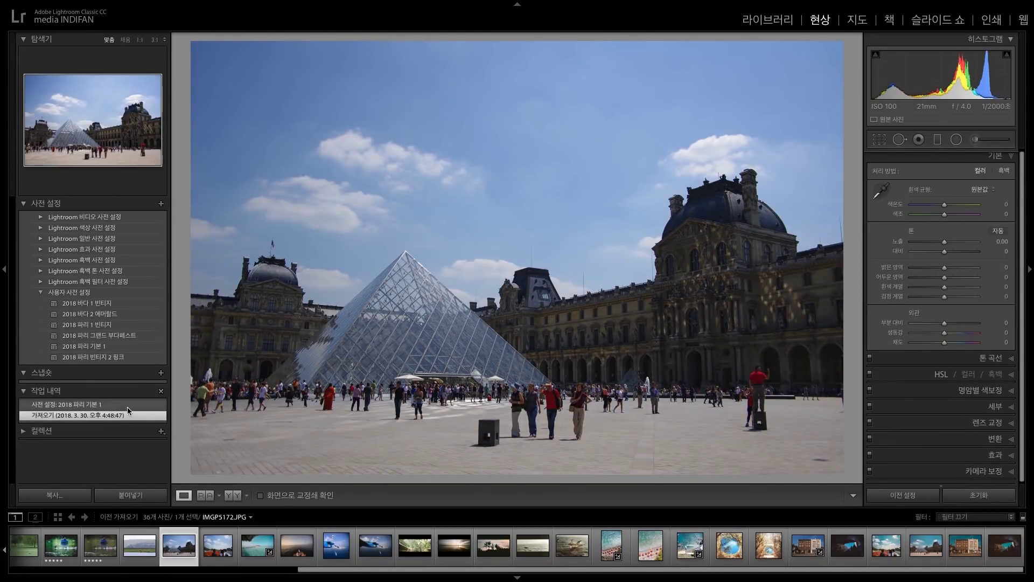
click(127, 406)
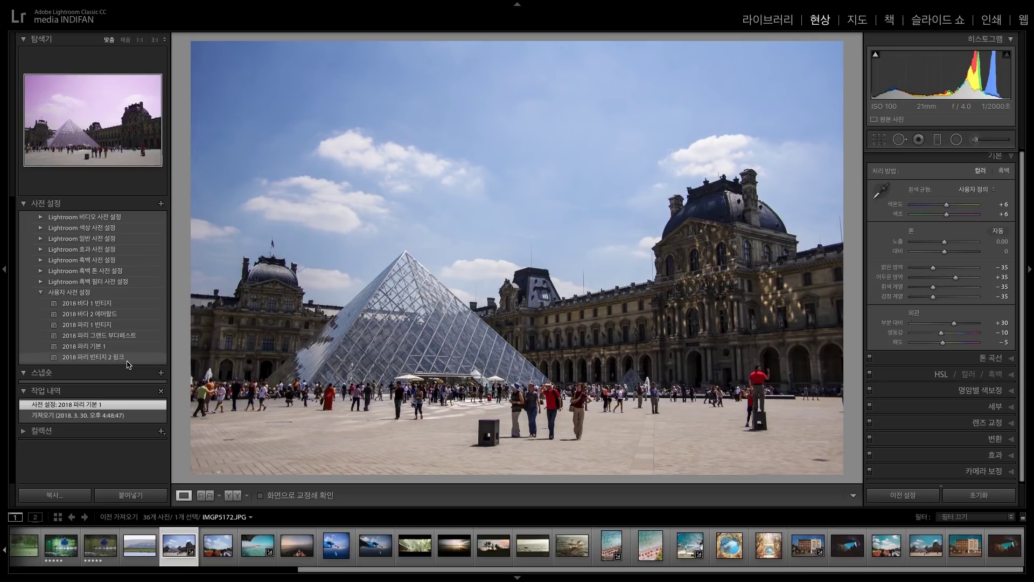
Try the presets "2018 파리 빈티지 2 핑크", "2018 파리 1 빈티지" and "2018 바다 1 빈티지" on the pyramid photo.
click(94, 357)
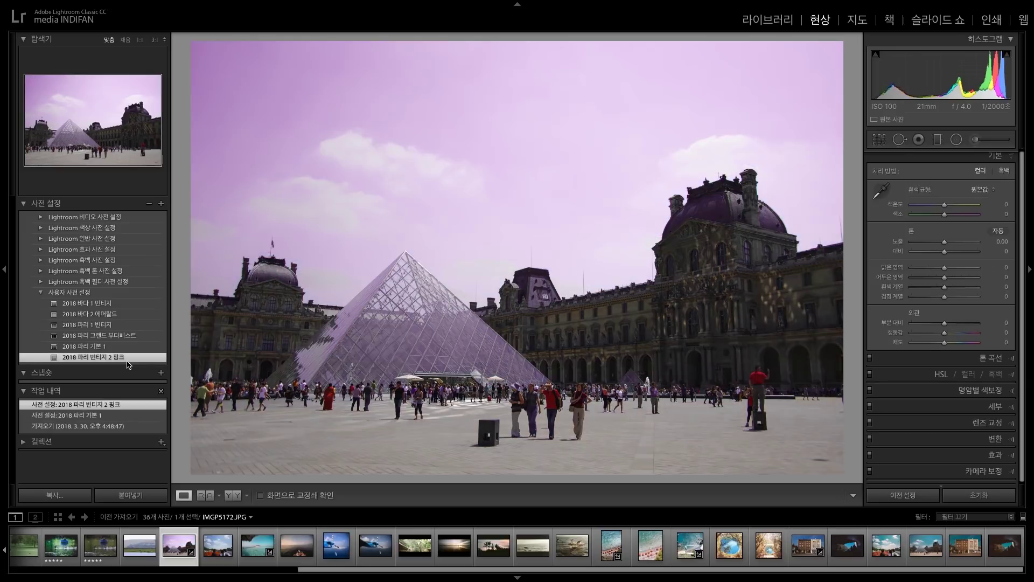
click(144, 326)
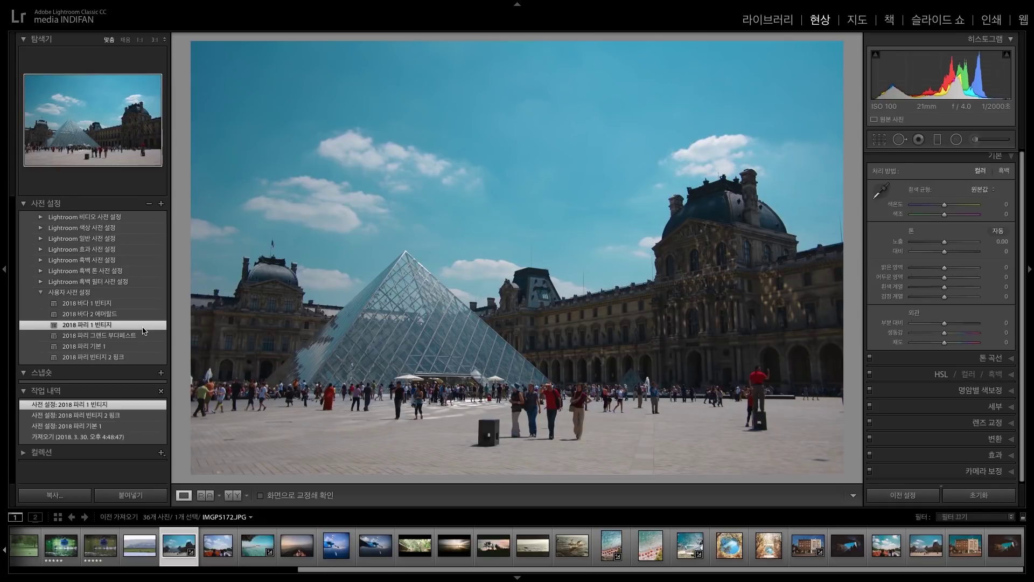
click(136, 305)
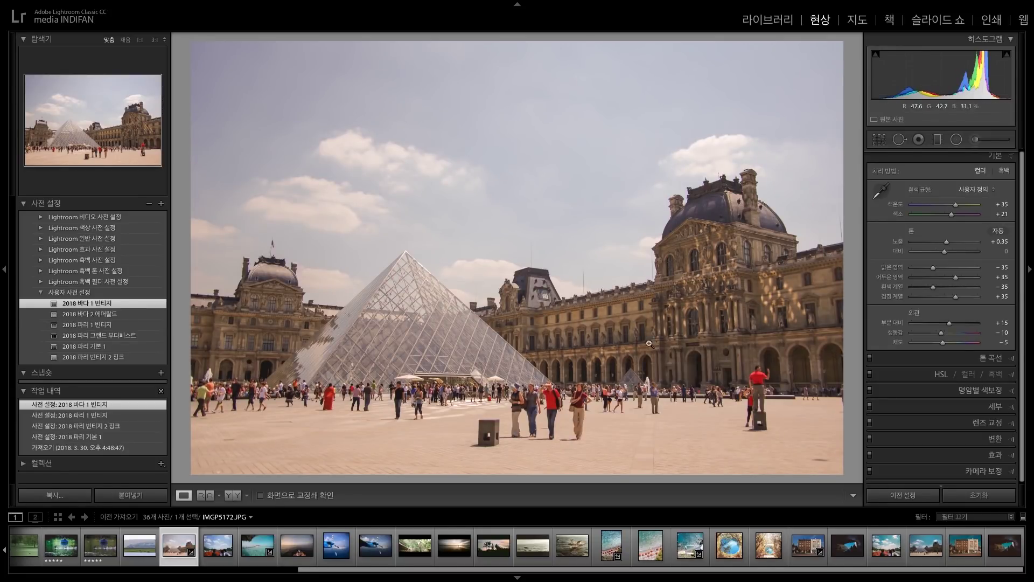
Examine the glass pyramid's detail at full size and compare the photo before and after side by side.
click(539, 385)
drag(538, 385, 591, 292)
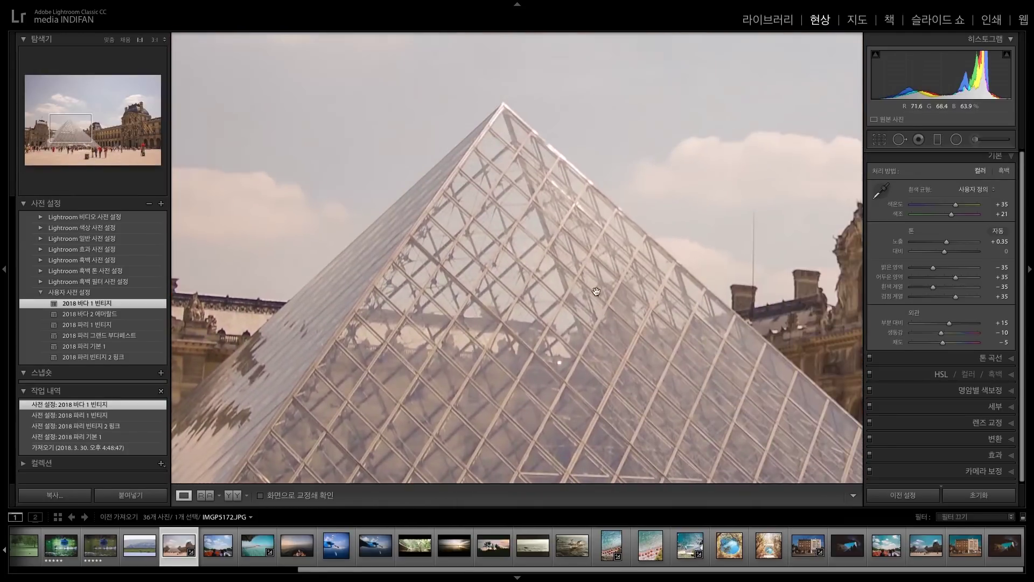
click(592, 292)
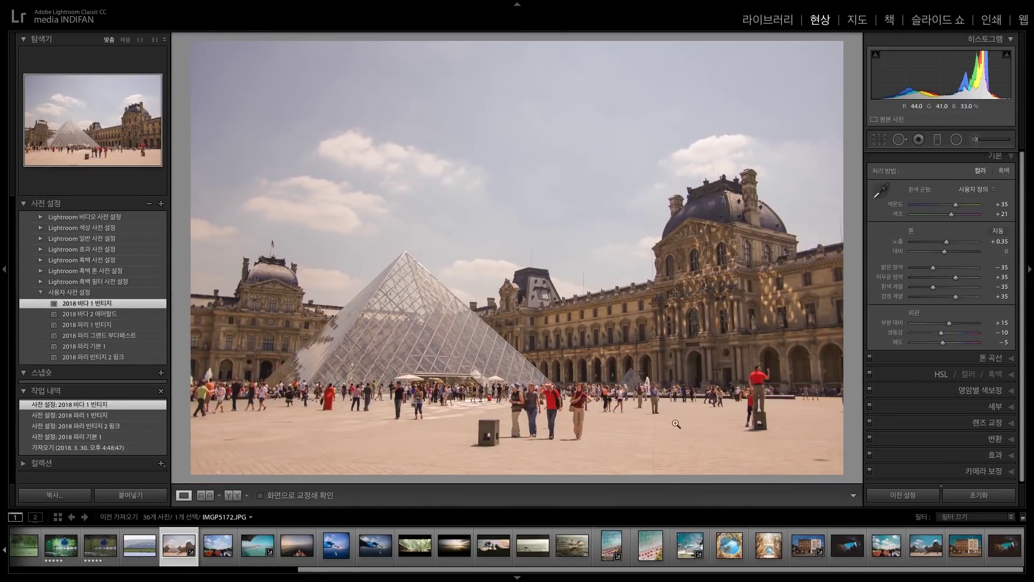
click(234, 495)
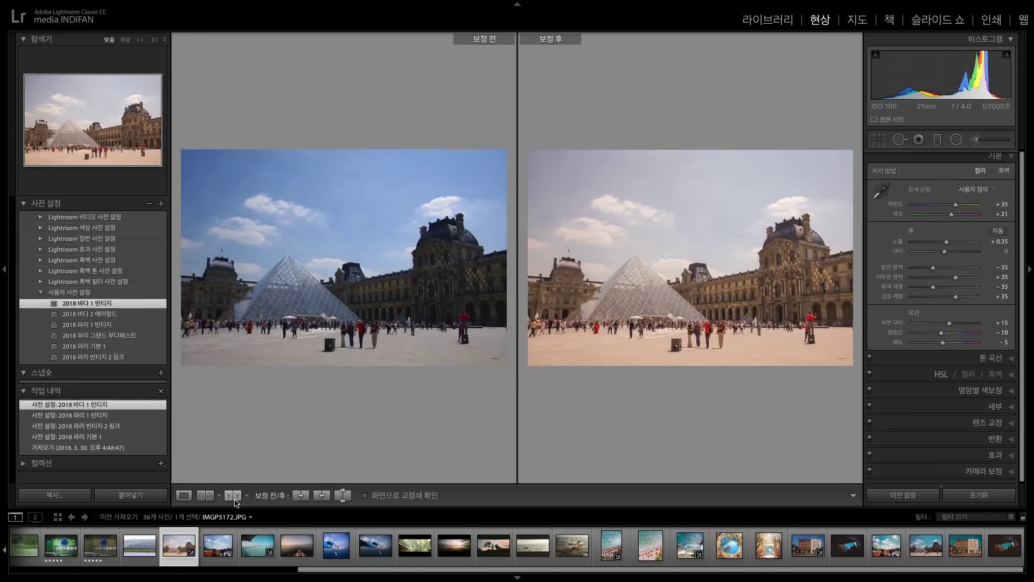
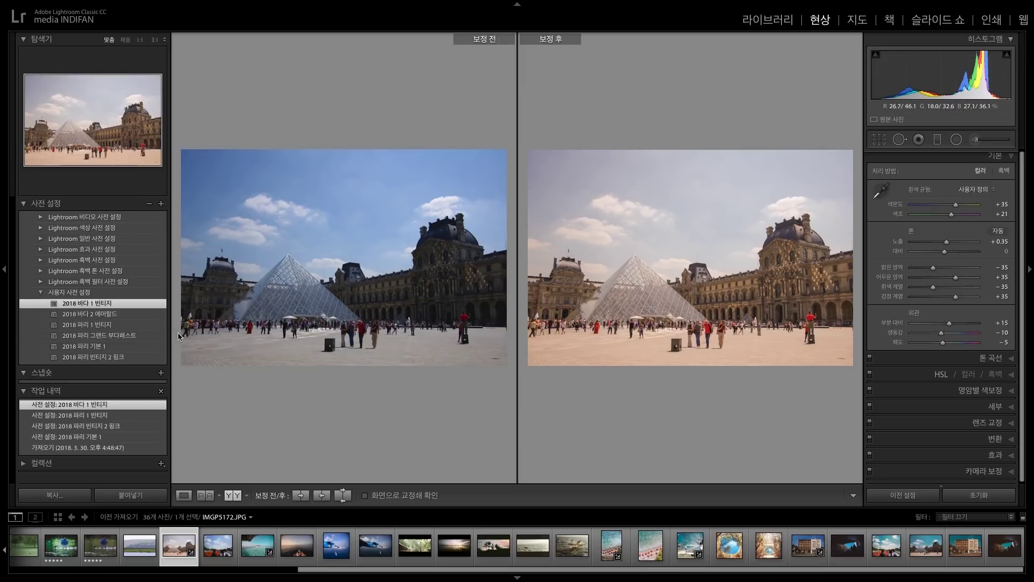
Try the Grand Budapest, "2018 파리 기본 1" and pink vintage presets in single-photo view, ending with "2018 파리 1 빈티지" on the pyramid photo.
click(145, 338)
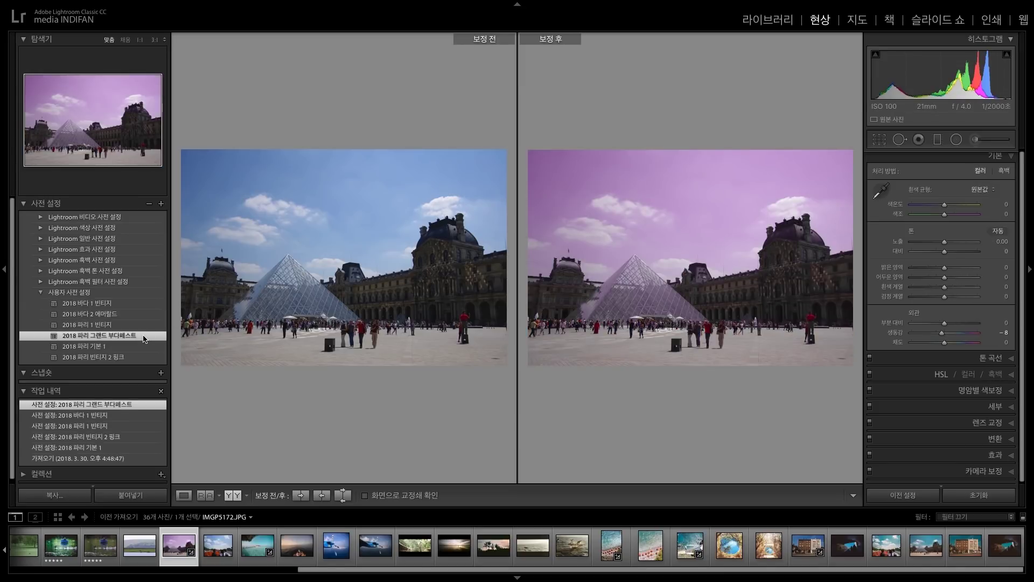
click(184, 495)
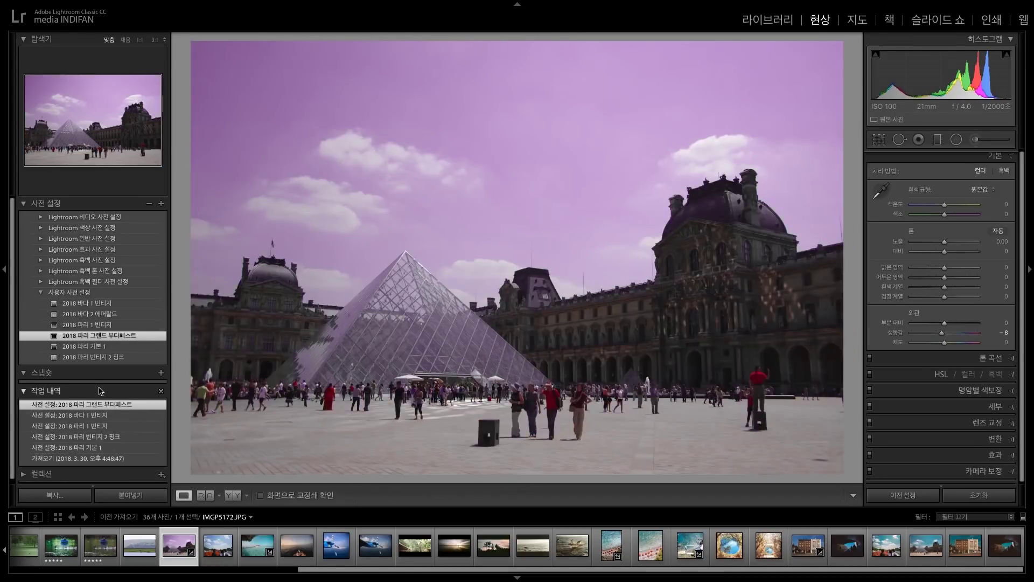
click(118, 347)
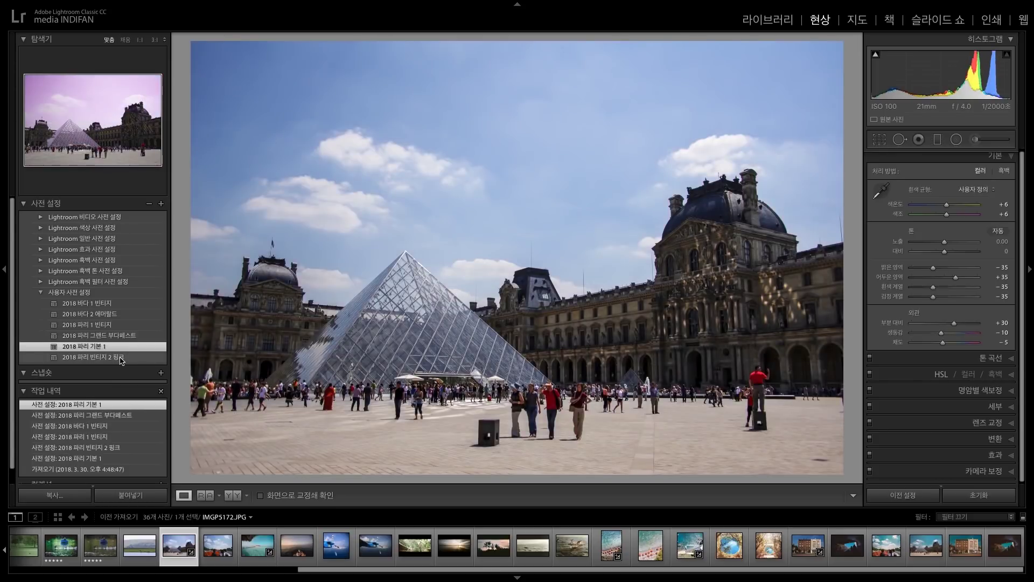
click(121, 358)
click(130, 327)
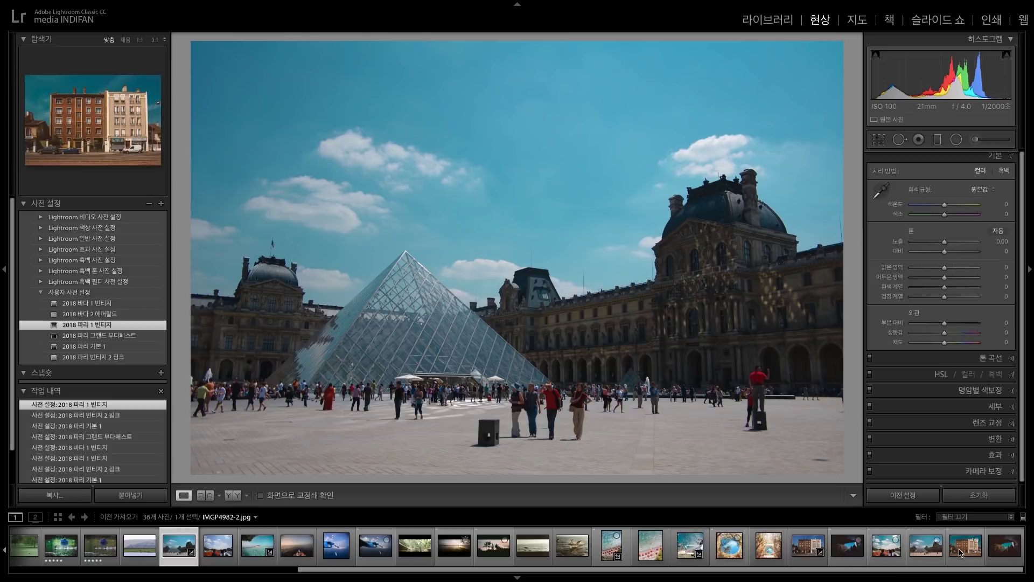
Open the cherry blossom path photo with the cyclist, inspect its detail, and straighten it with a crop angle of 2.68.
scroll(512, 547, up, 5)
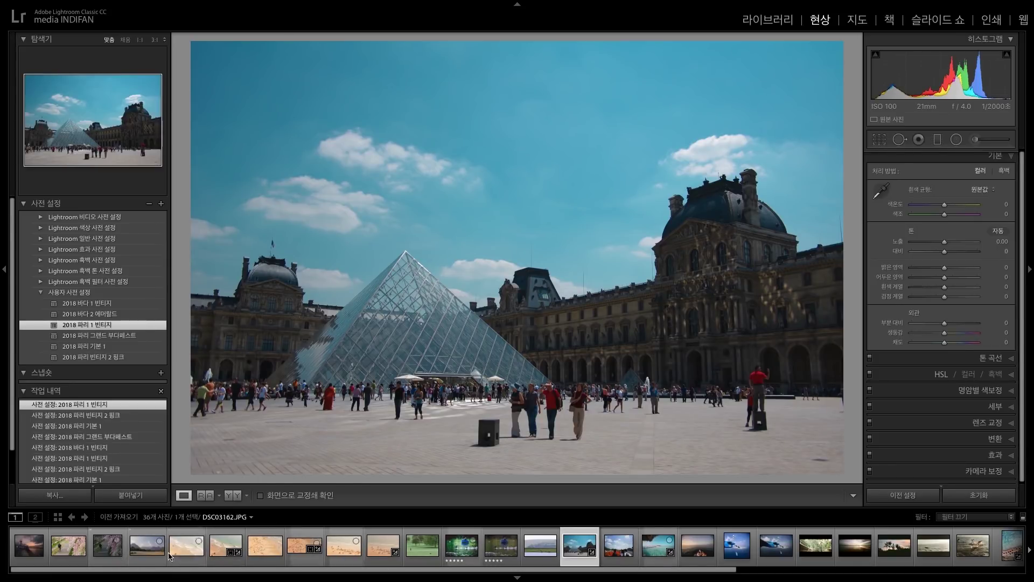
click(101, 555)
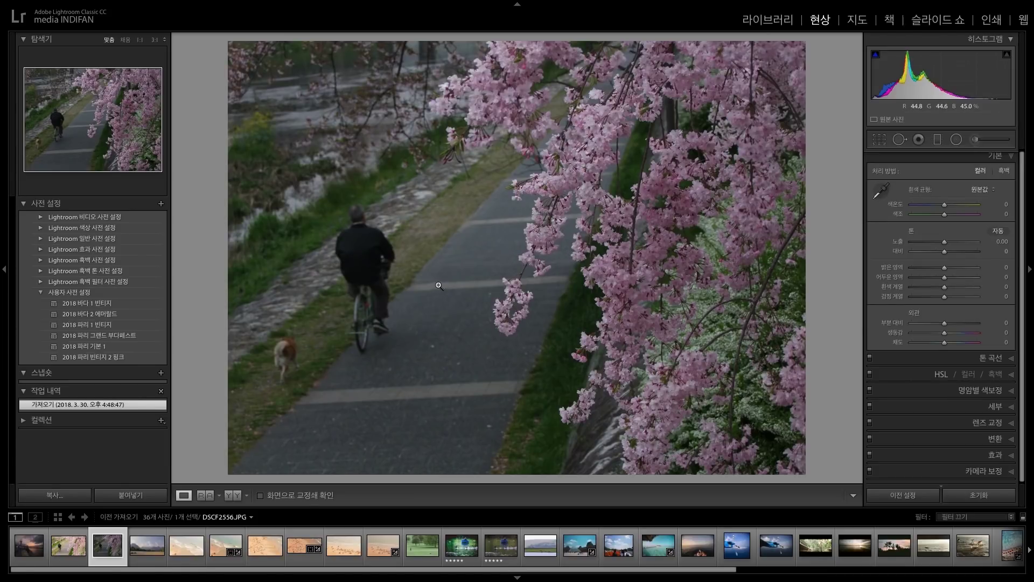
click(473, 357)
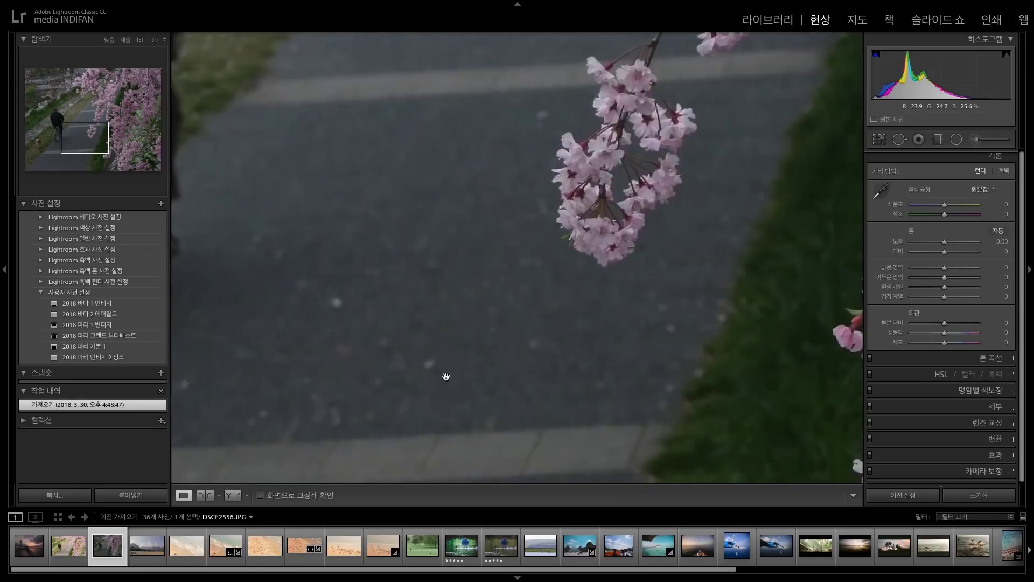
click(775, 269)
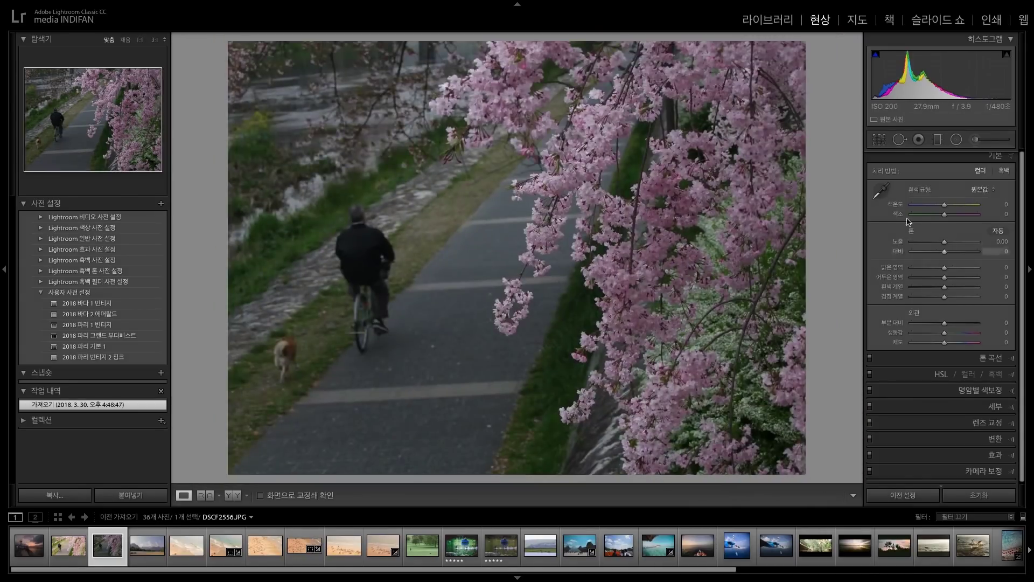
click(880, 139)
drag(827, 181, 825, 196)
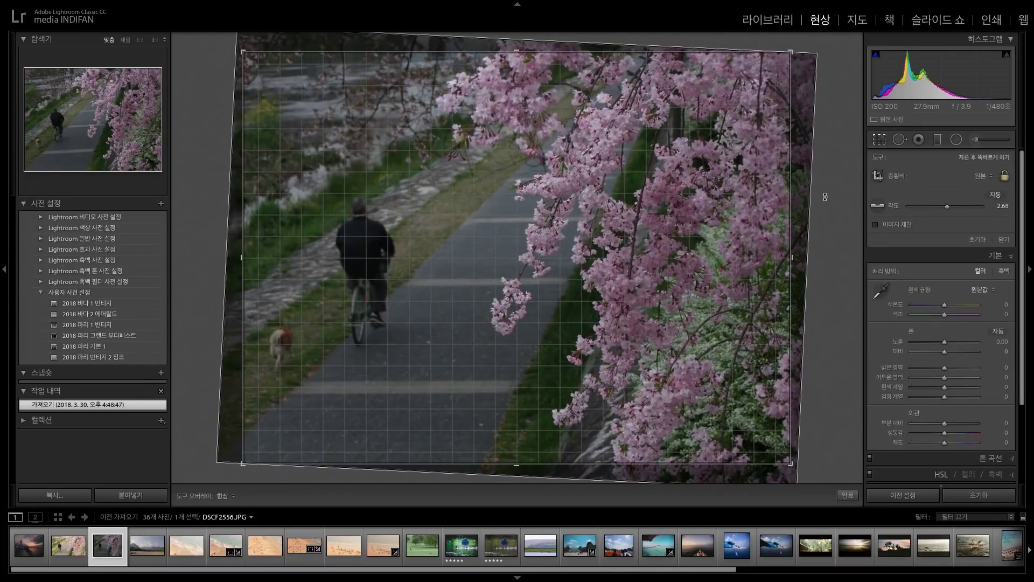
key(Return)
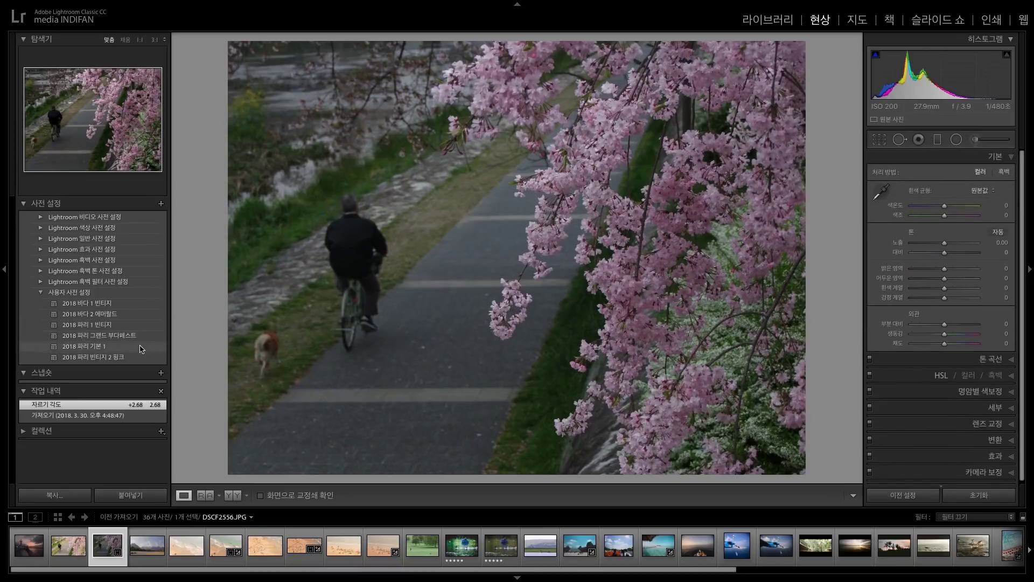
Apply the preset "2018 바다 1 빈티지" to the cherry blossom photo and compare it before and after side by side.
click(140, 305)
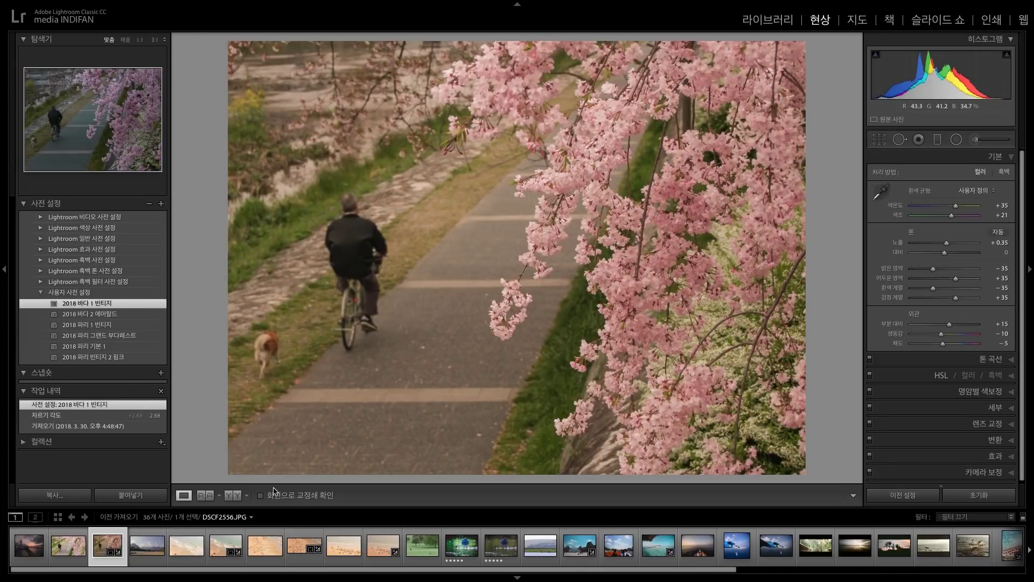
click(233, 495)
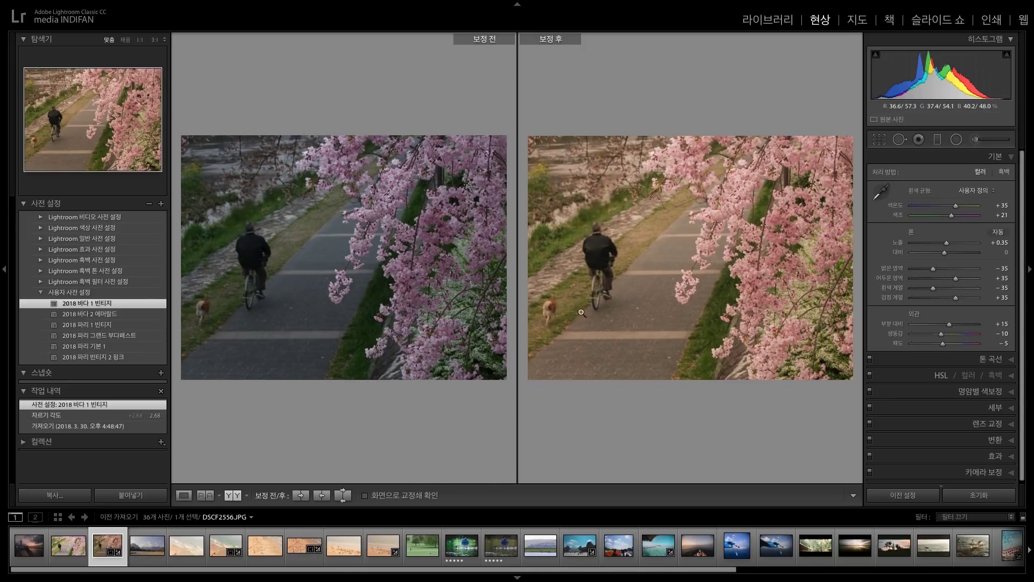
click(185, 495)
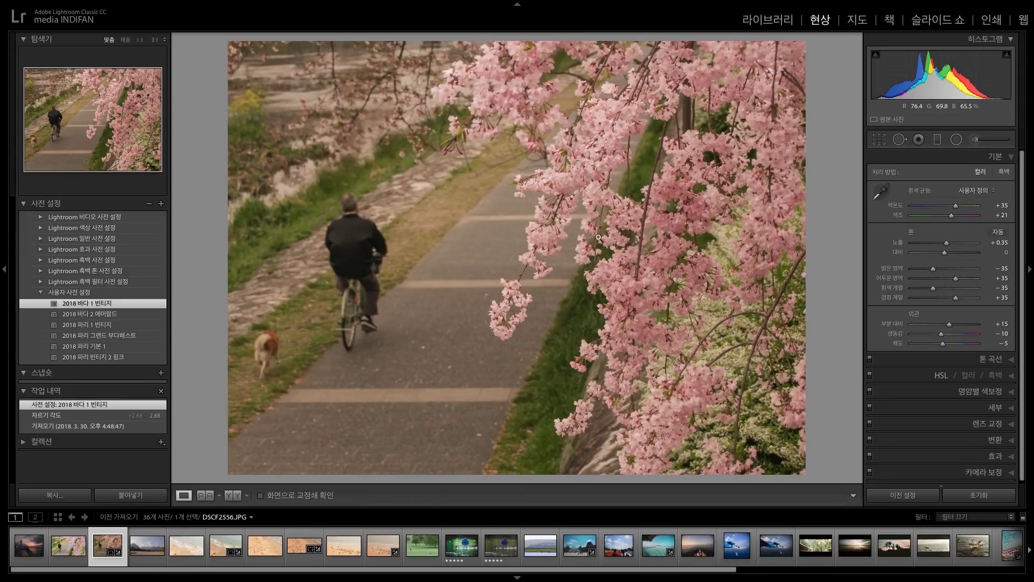
Set the cherry blossom photo's temperature to +20, tint to +25 and exposure to +1.00.
drag(958, 210, 954, 218)
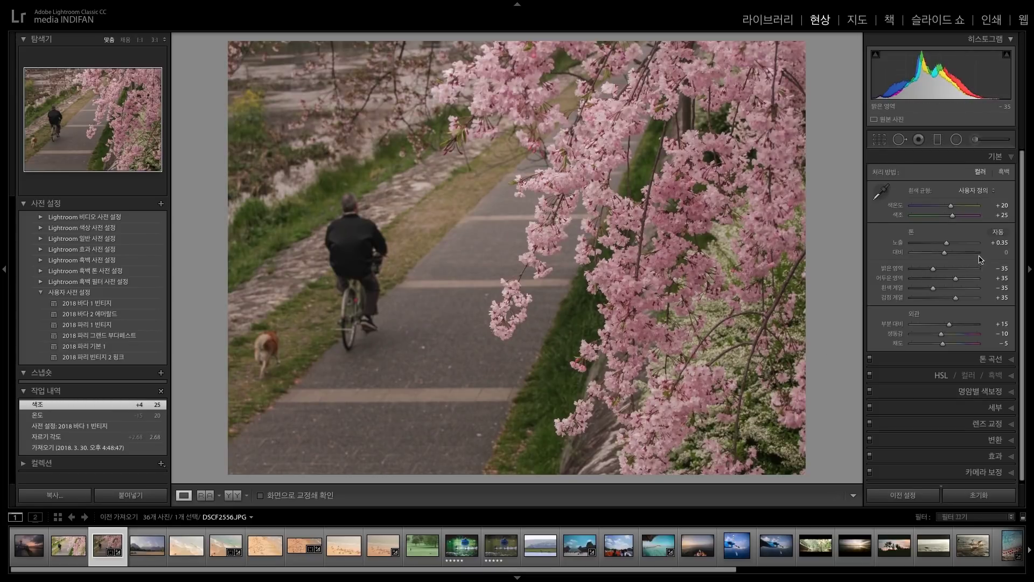
key(1)
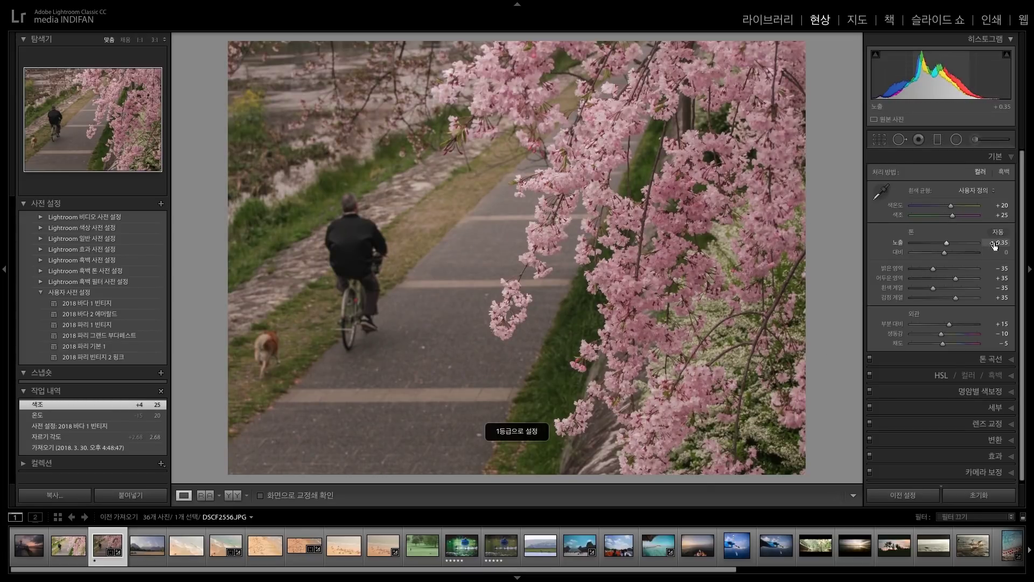
click(995, 243)
text(1)
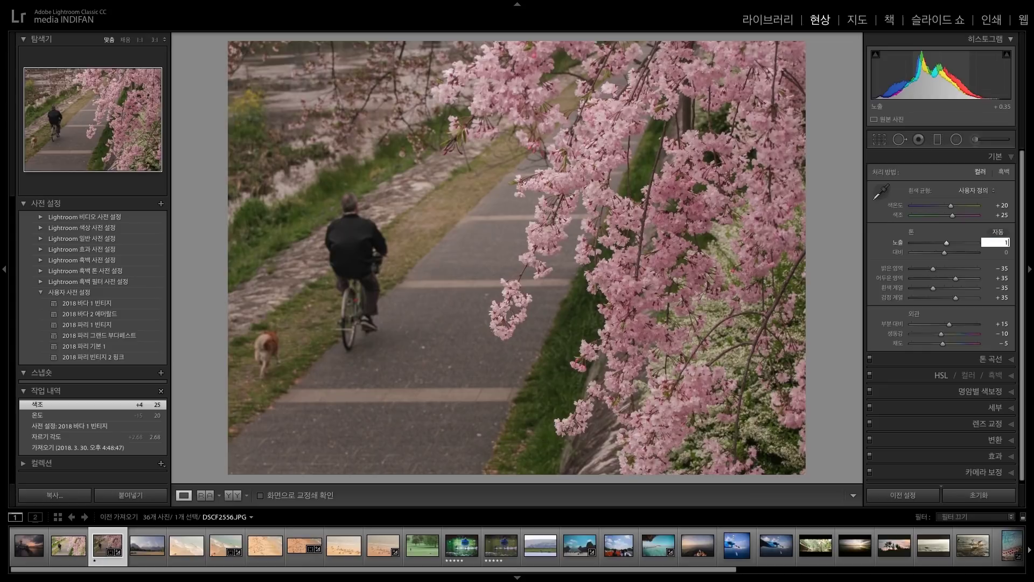
key(Return)
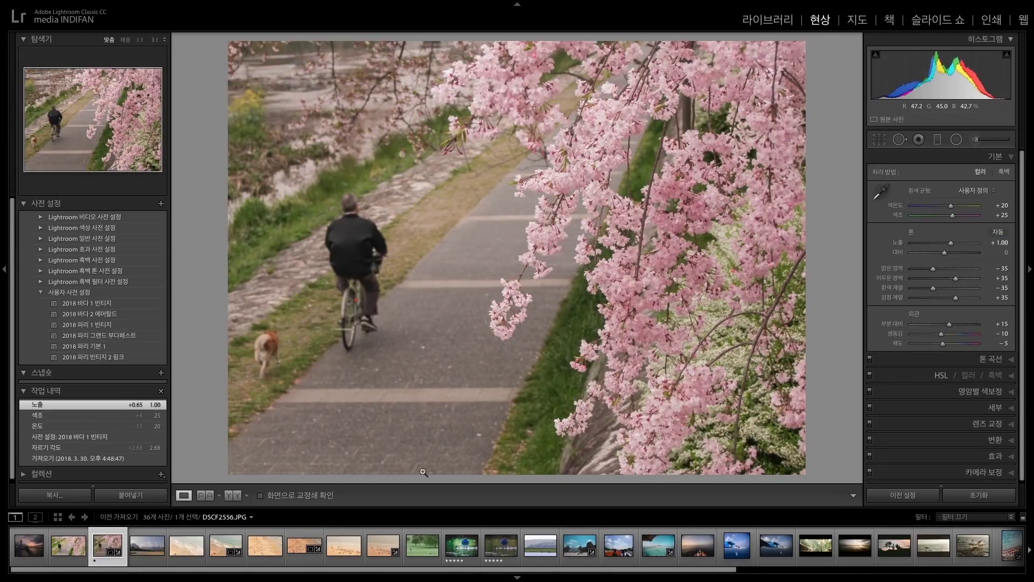
Compare the cherry blossom photo with the vintage beach photo and with its own original, ending in single-photo view.
click(374, 538)
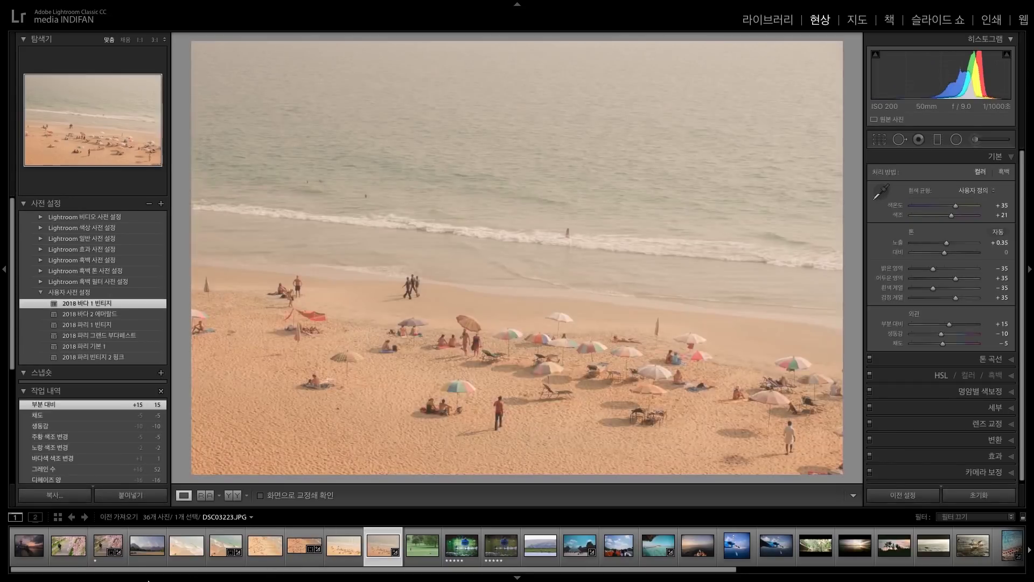
click(107, 545)
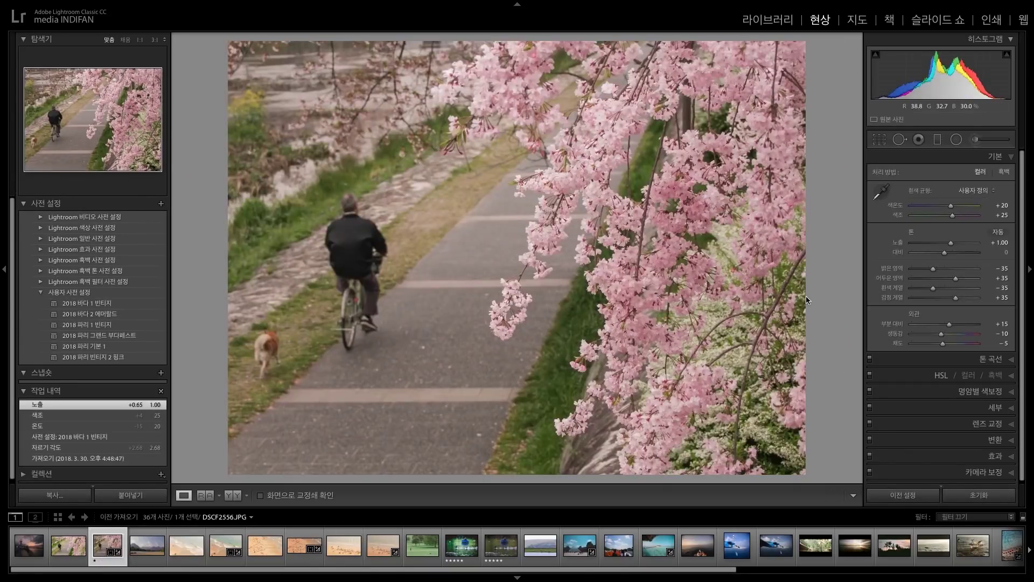
click(236, 497)
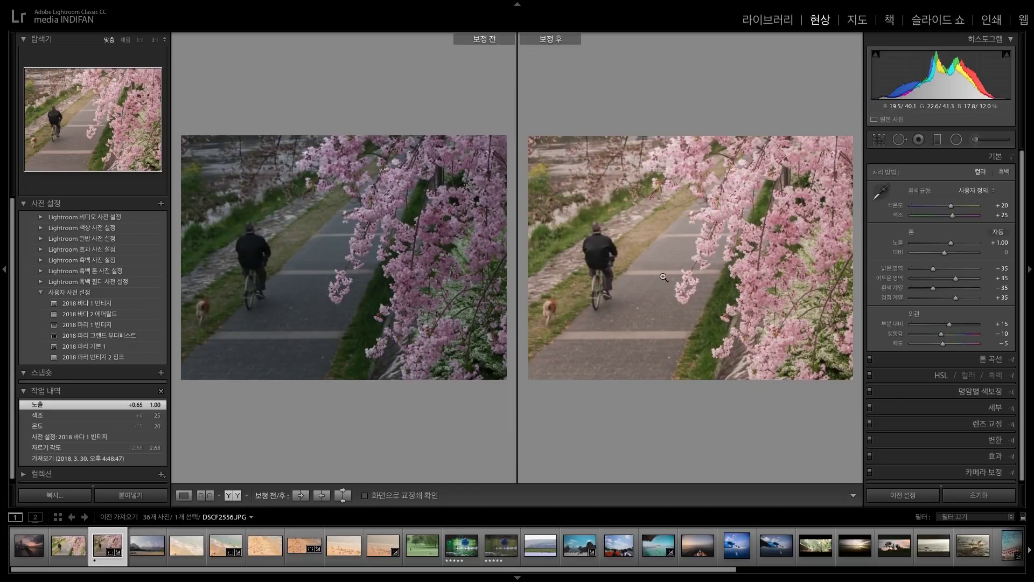
click(782, 21)
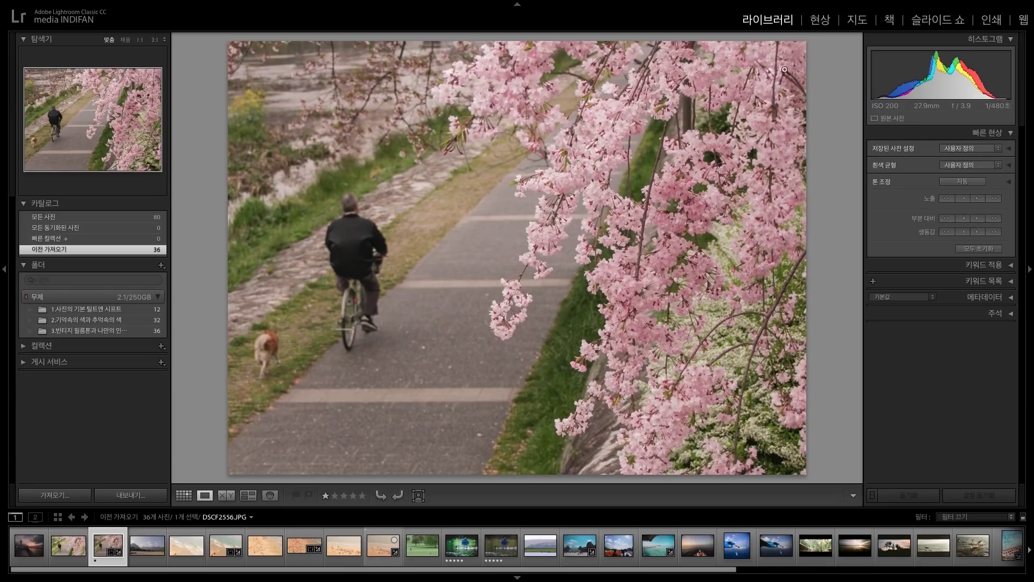
click(821, 22)
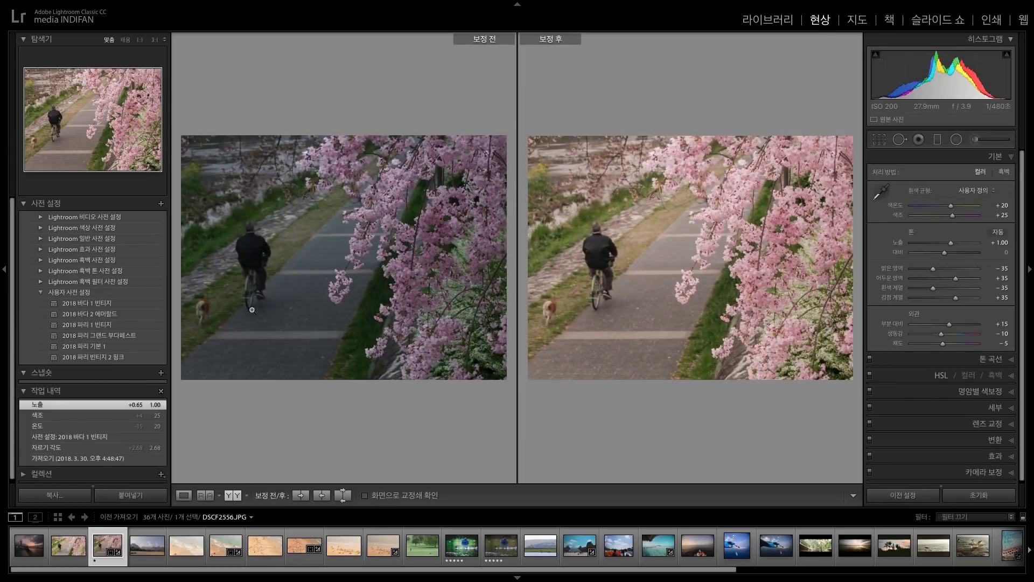
click(184, 495)
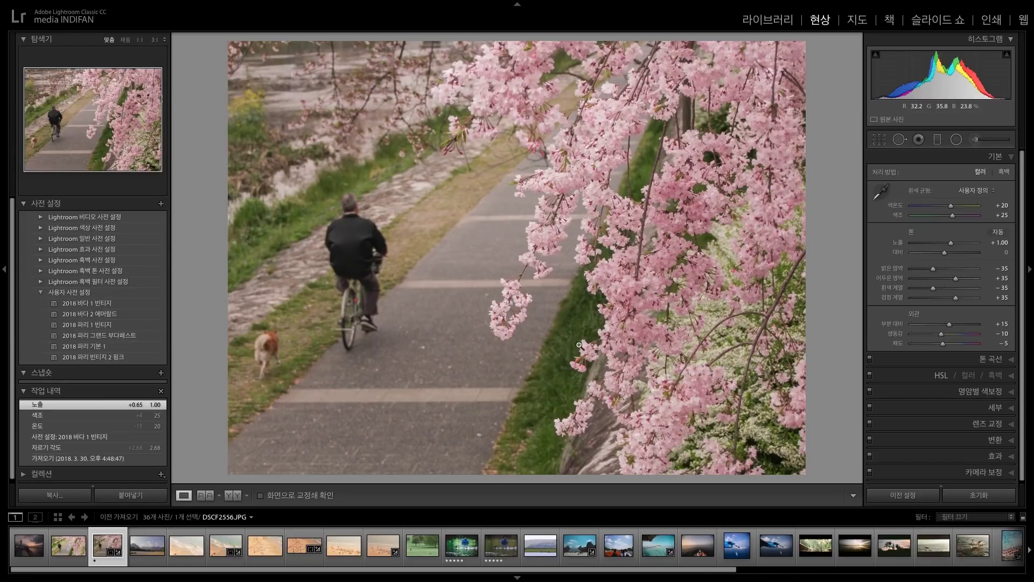
click(382, 541)
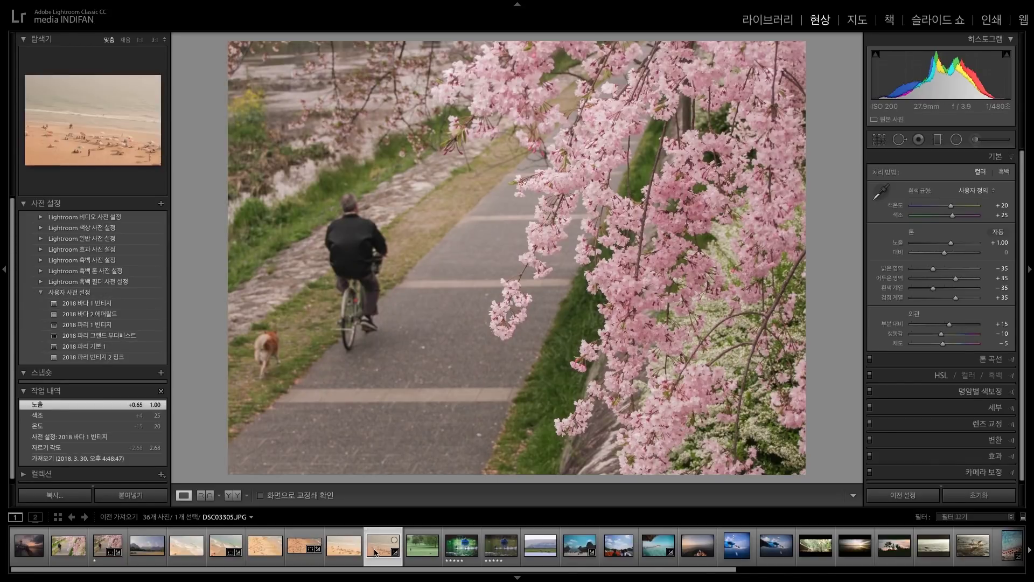
click(104, 549)
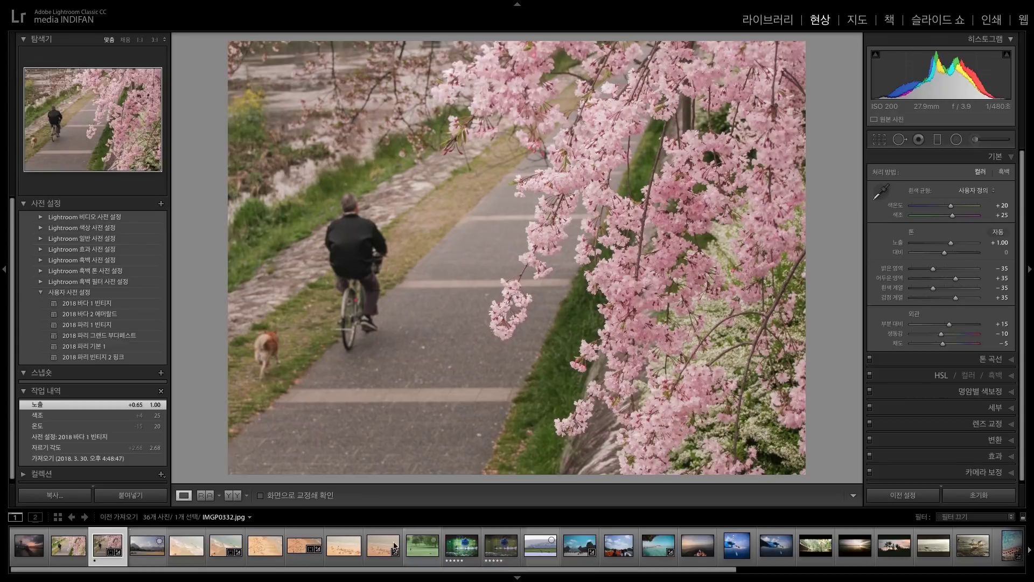
Open the river and mountains photo, try "2018 파리 빈티지 2 핑크", return to the imported state and apply "2018 파리 기본 1".
click(141, 547)
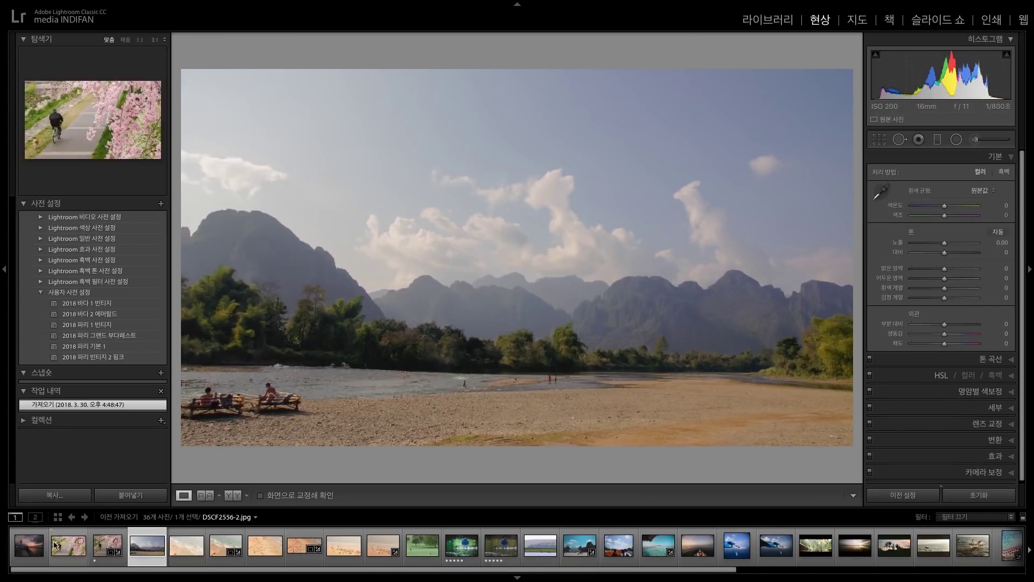
click(126, 360)
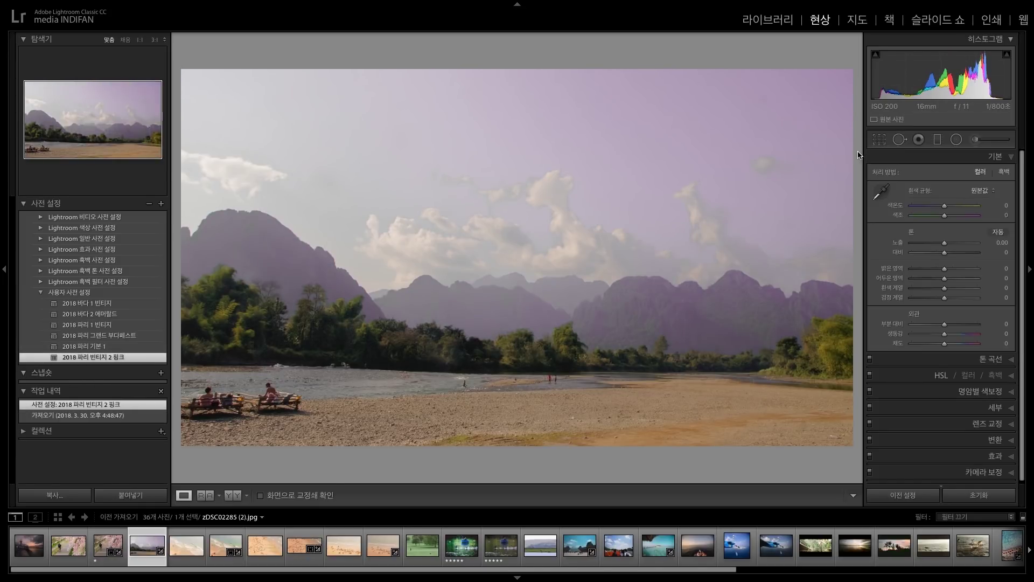
click(103, 416)
click(121, 349)
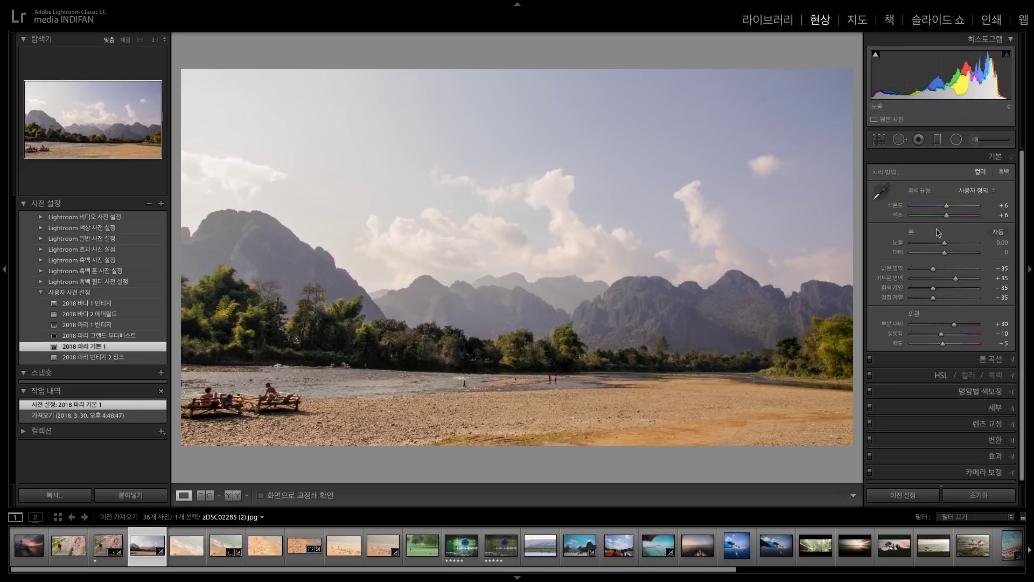
Set the mountain photo's HSL luminance to -5 for blue and -9 for aqua.
click(1011, 376)
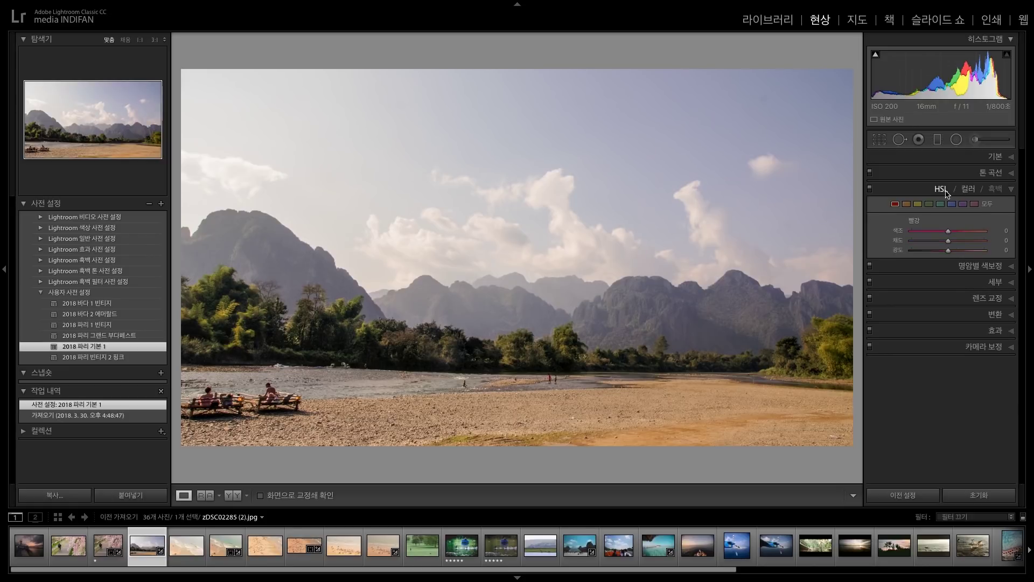
click(961, 205)
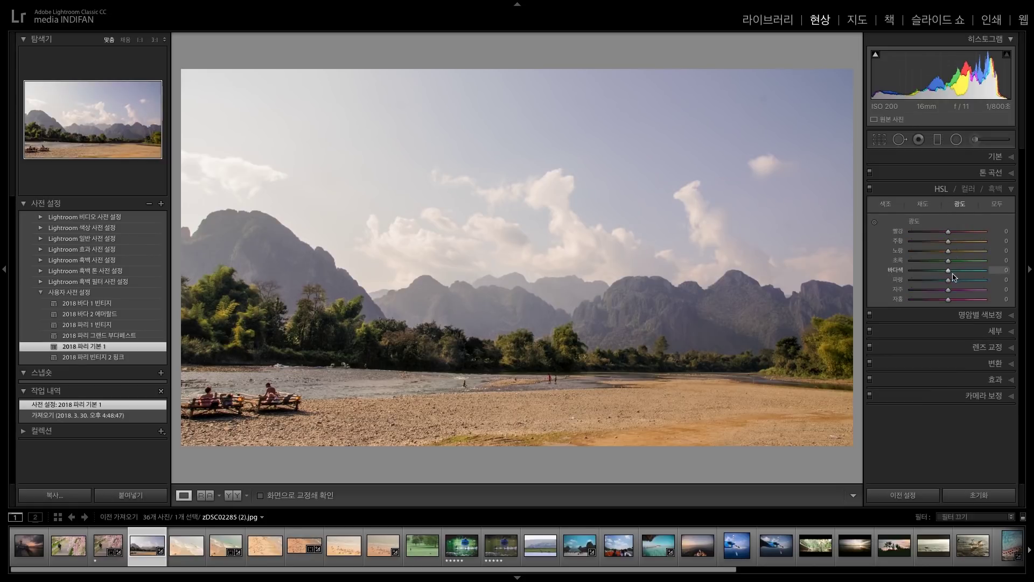
mouse_move(949, 280)
mouse_down()
mouse_move(927, 283)
mouse_move(950, 284)
mouse_up()
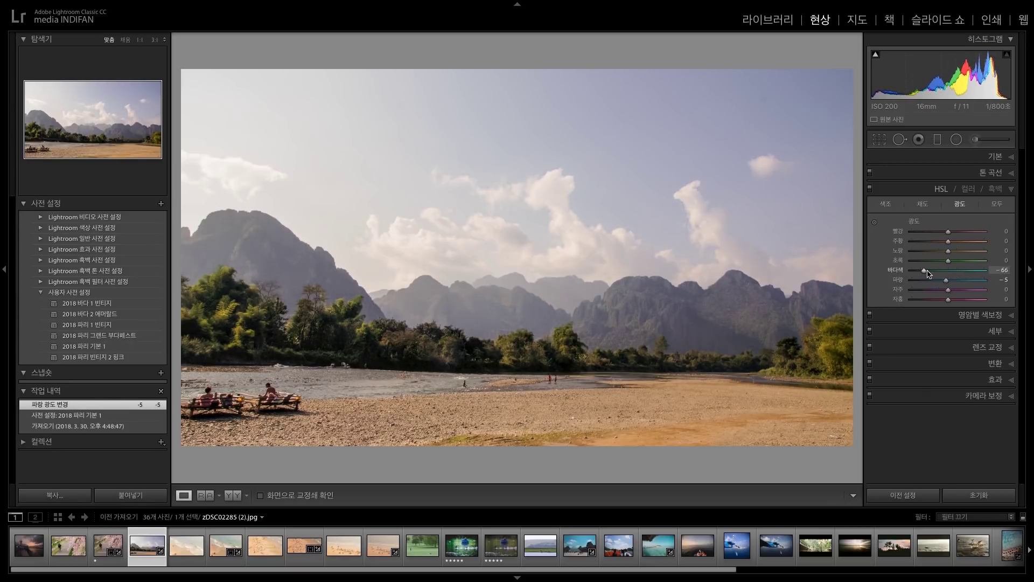
drag(949, 275, 948, 273)
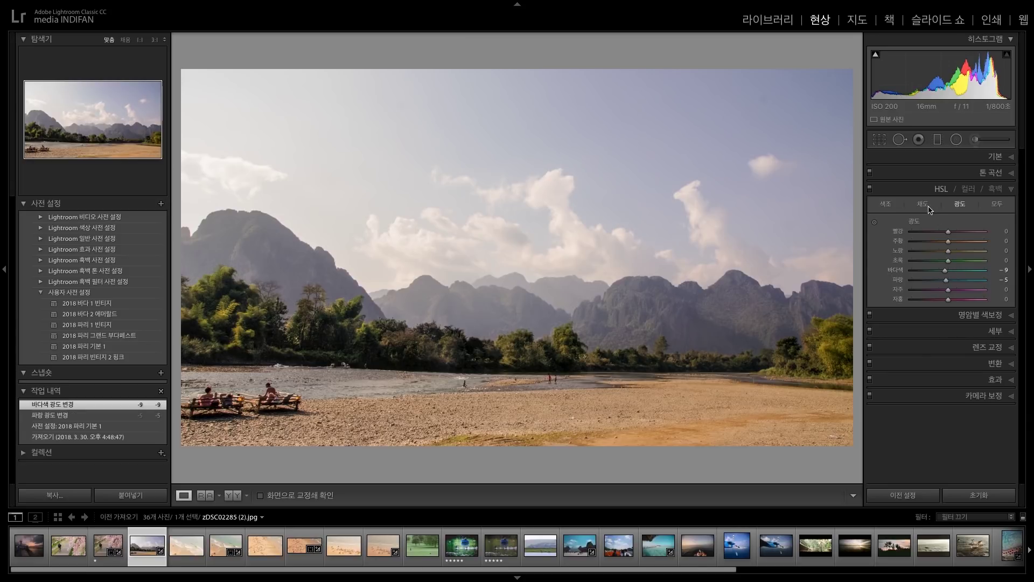
Raise the mountain photo's blue saturation to +100 and leave its crop as it is.
click(924, 206)
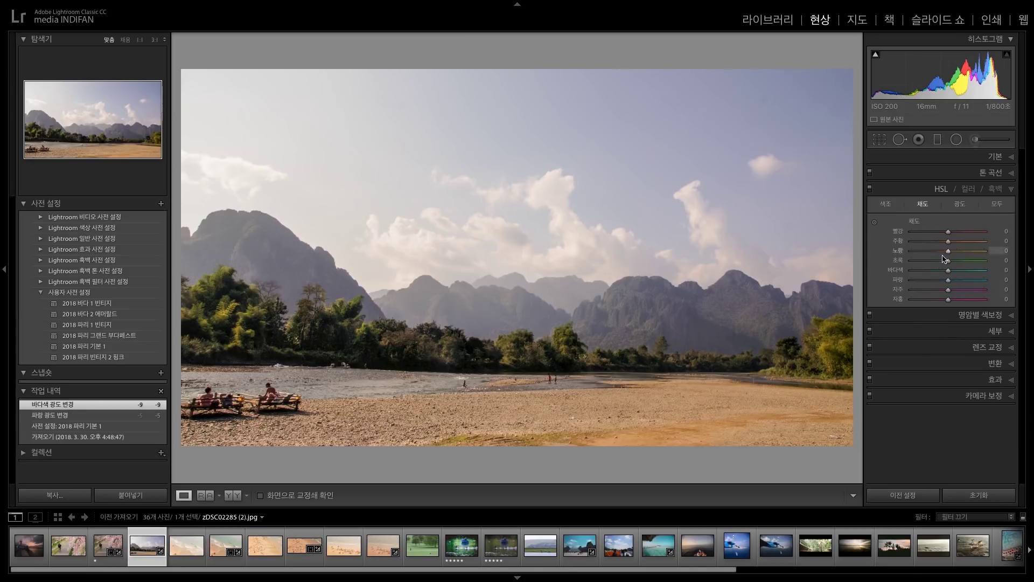
drag(948, 280, 1001, 305)
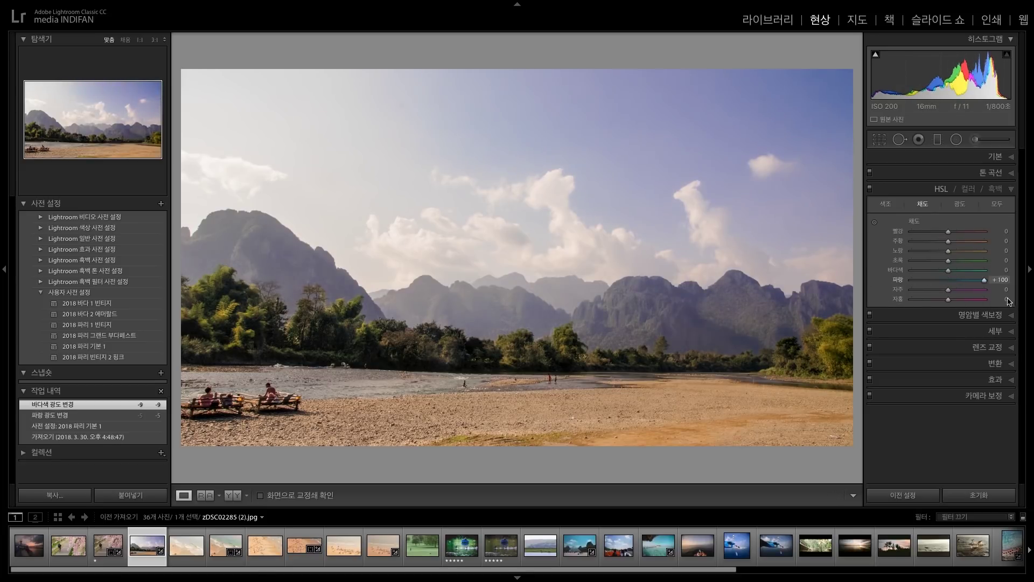
click(880, 140)
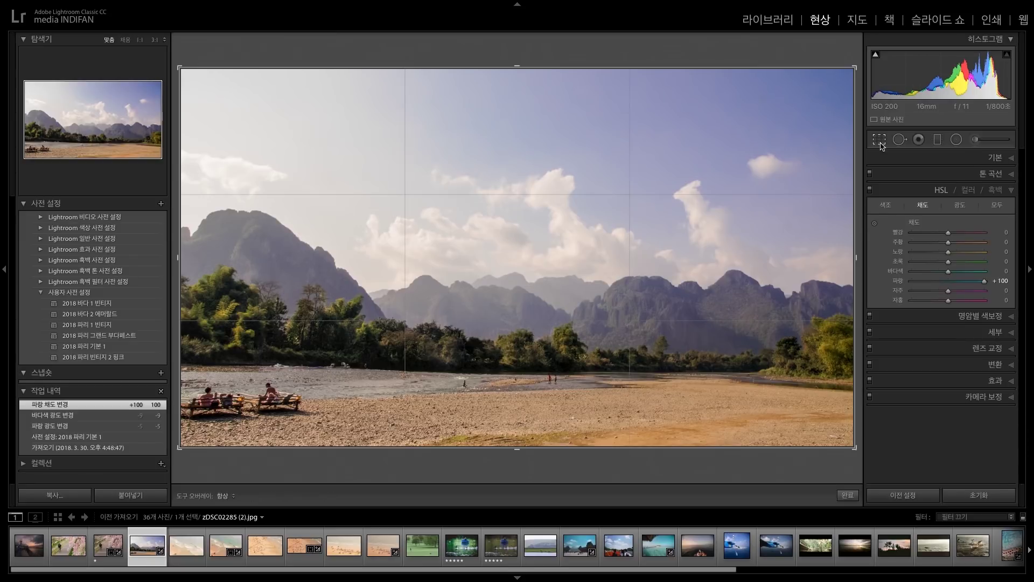
click(881, 141)
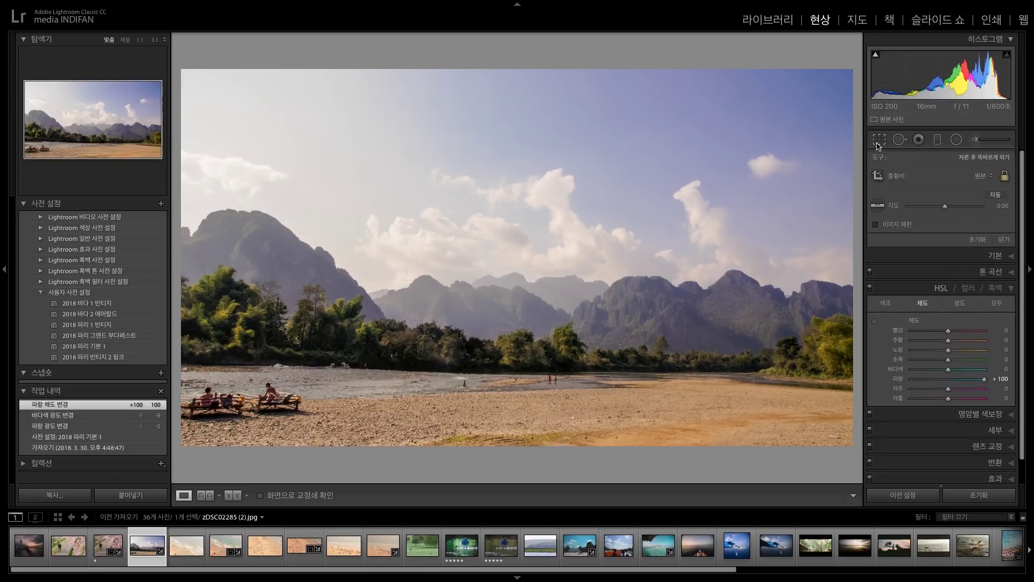
Open the ship deck sunset photo and try the presets "2018 바다 1 빈티지", "2018 바다 2 에머랄드" and "2018 파리 1 빈티지".
click(36, 555)
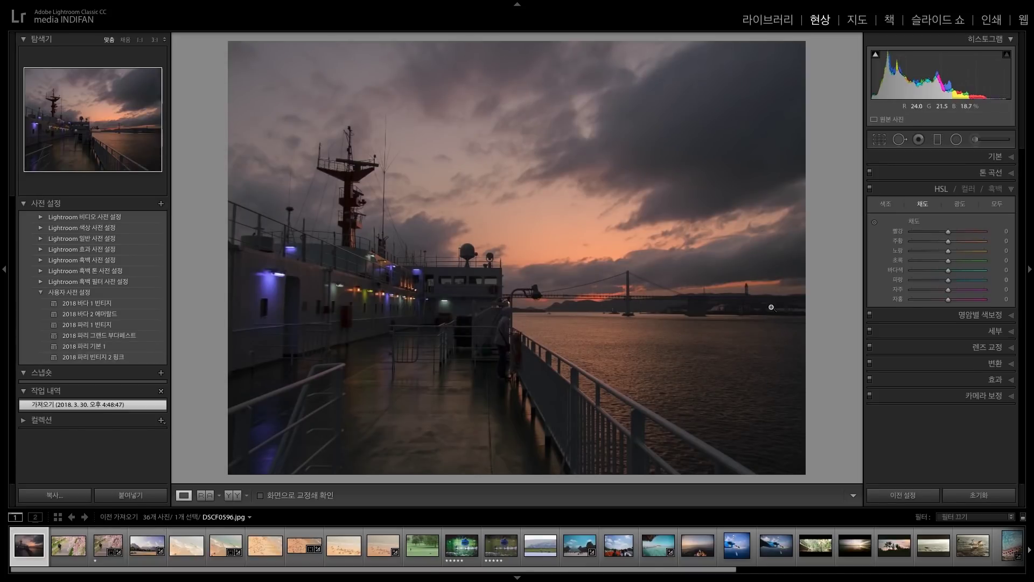
click(120, 303)
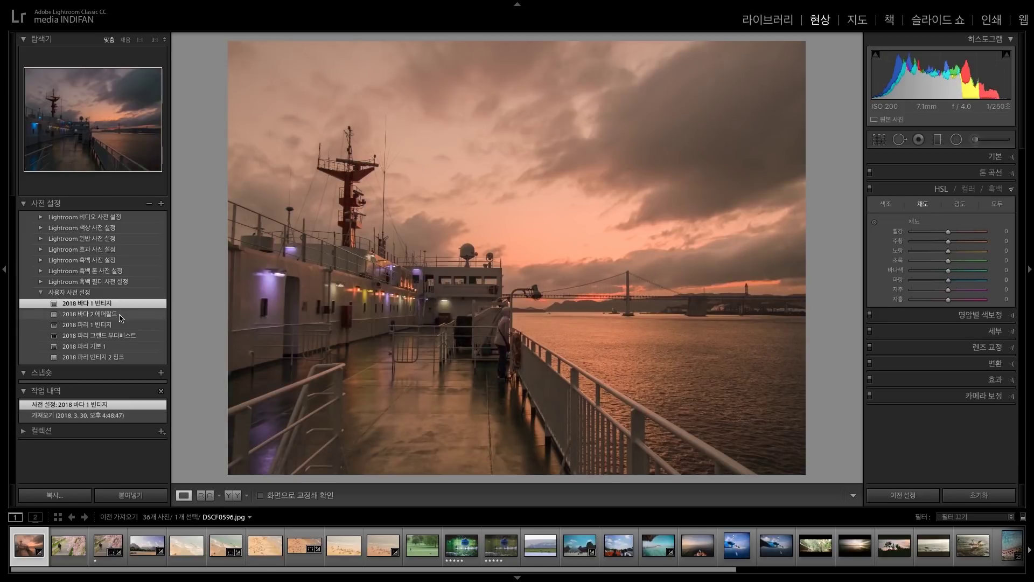
click(121, 317)
click(116, 325)
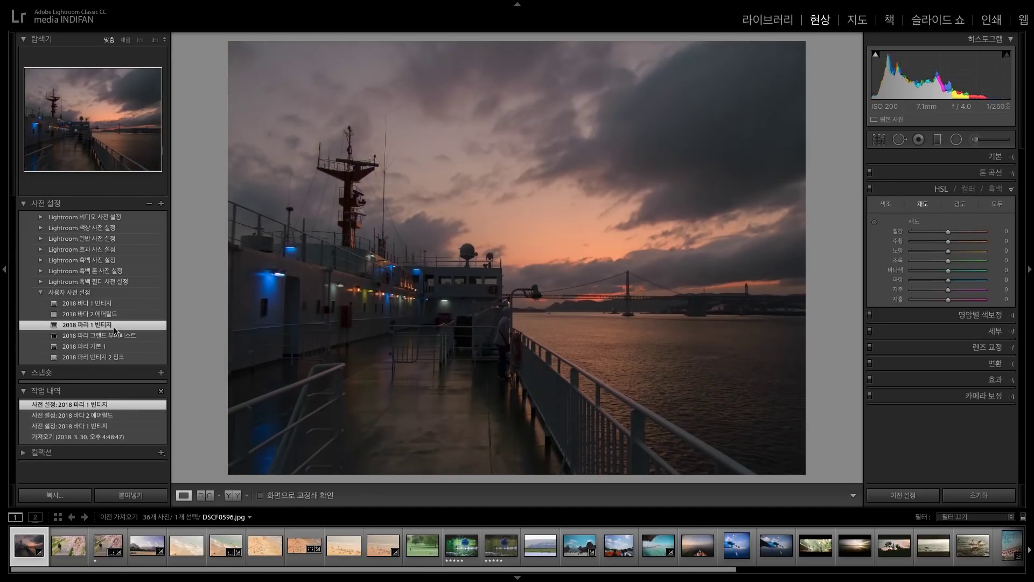
Try "2018 파리 그랜드 부다페스트" and "2018 파리 기본 1" on the ship deck photo, apply "2018 파리 빈티지 2 핑크" and compare before and after.
click(113, 336)
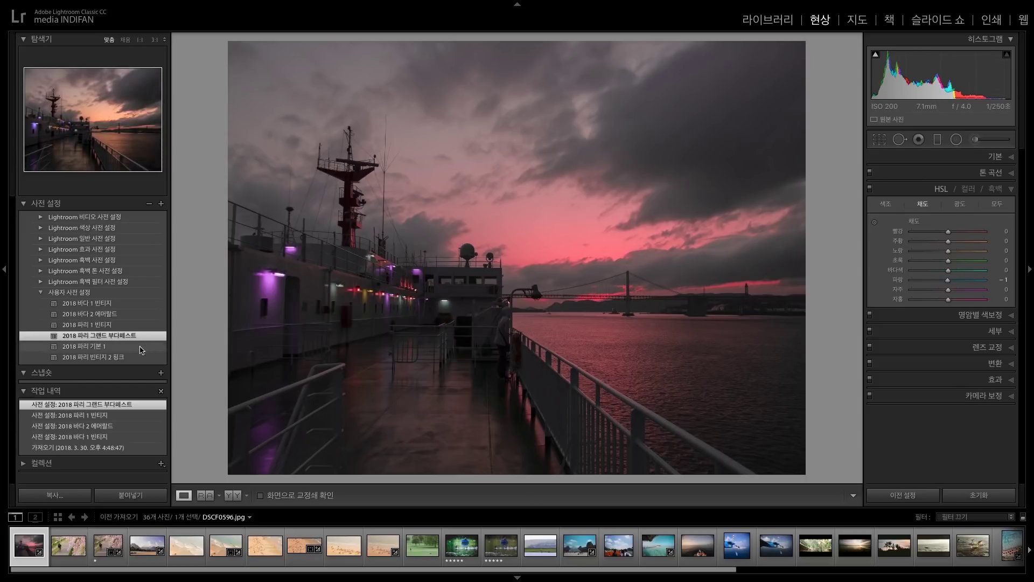
click(138, 346)
click(105, 357)
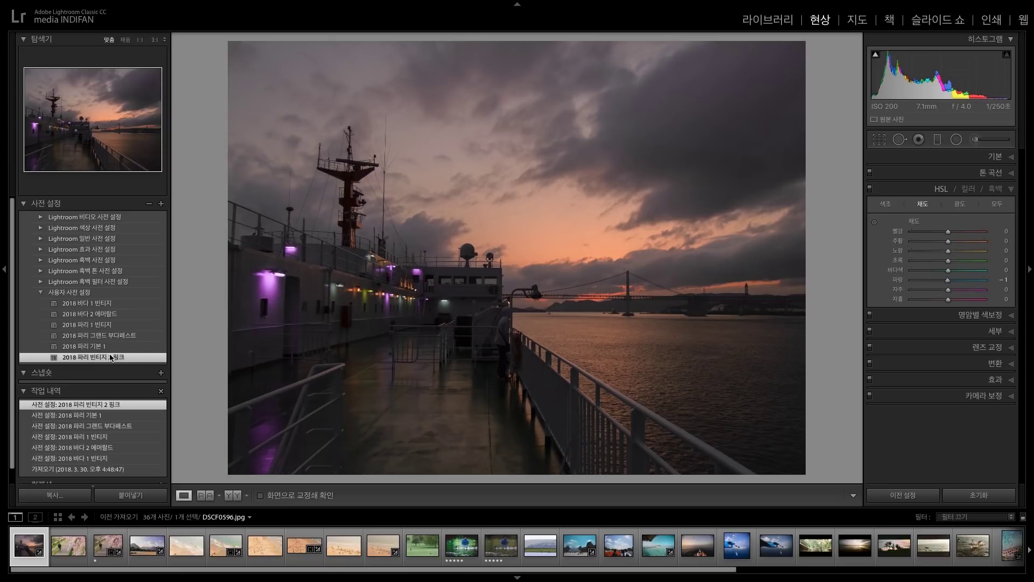
click(233, 495)
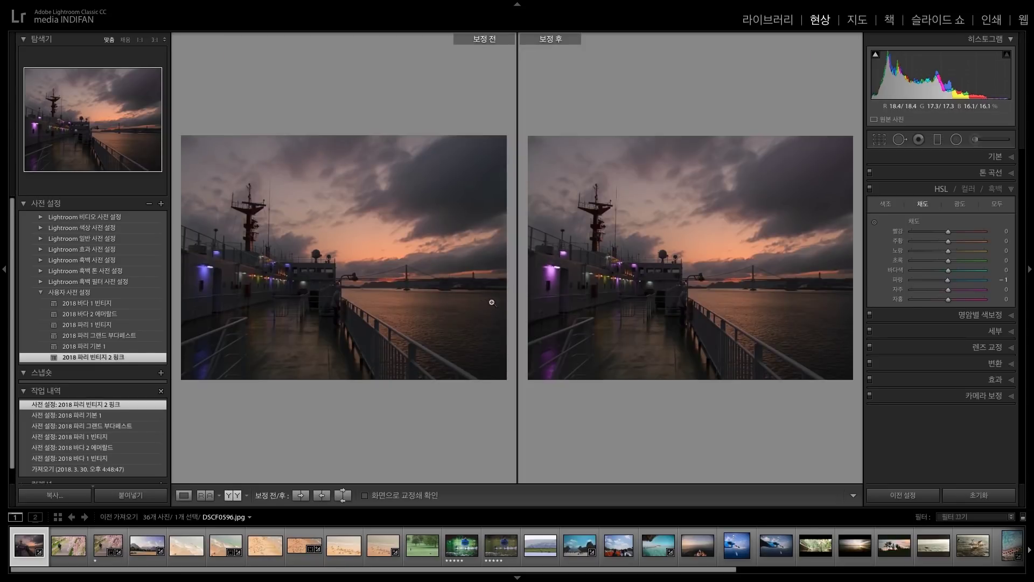
drag(205, 265, 378, 302)
Open the blue rowboat photo and try "2018 파리 빈티지 2 핑크", "2018 파리 기본 1", "2018 파리 그랜드 부다페스트" and "2018 파리 1 빈티지".
click(764, 21)
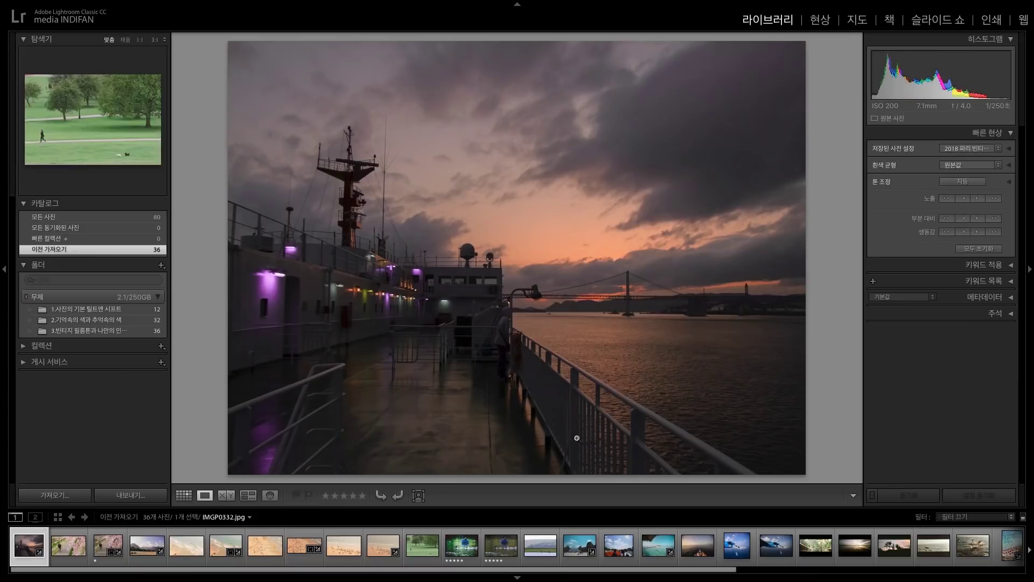
click(512, 546)
key(d)
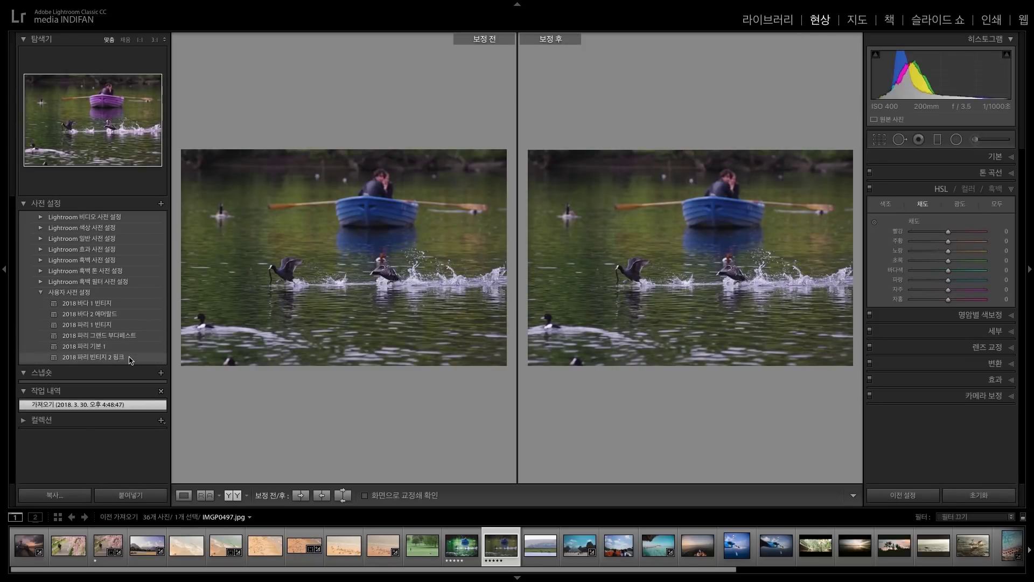
click(97, 358)
click(134, 349)
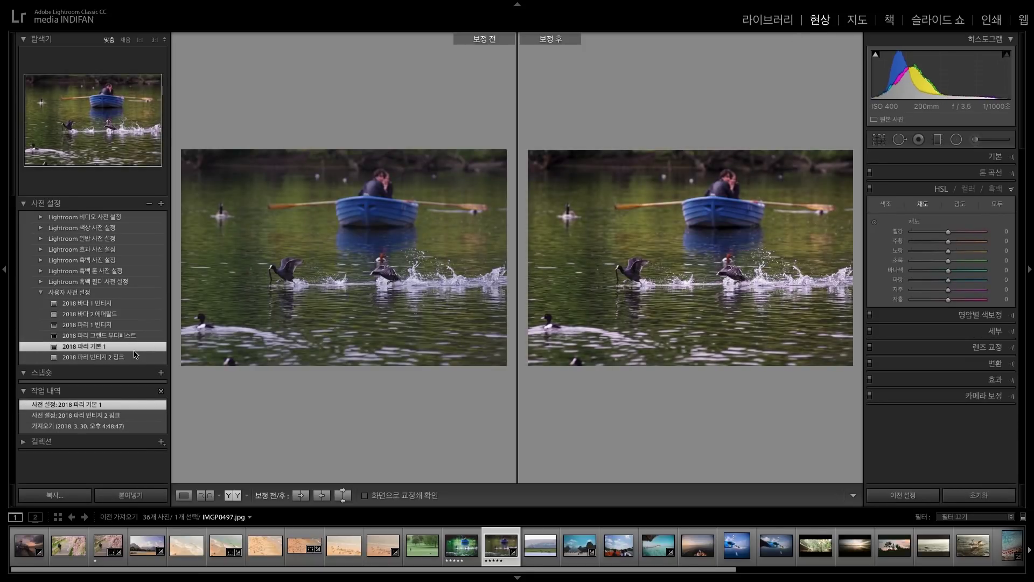
click(139, 338)
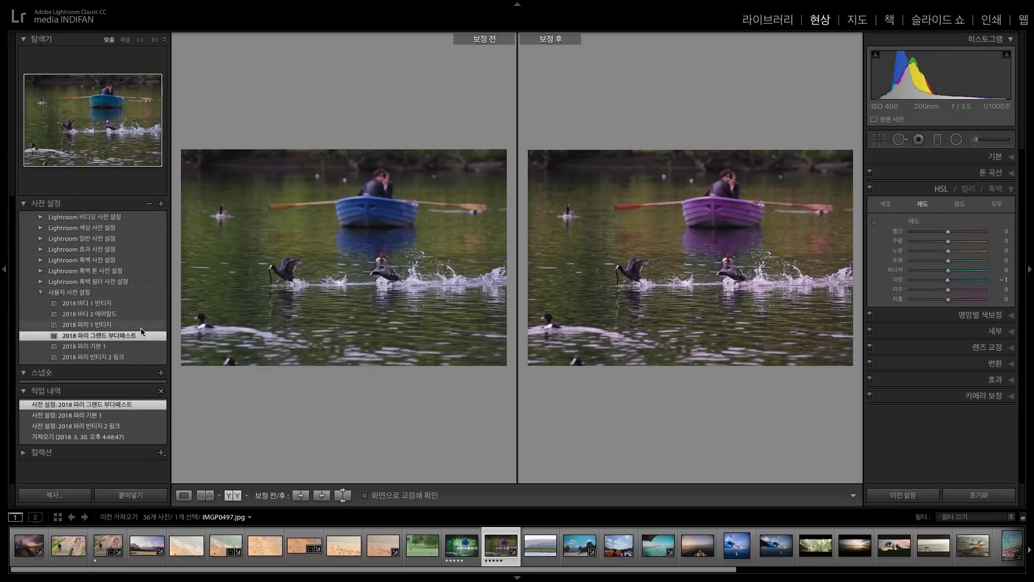
click(142, 326)
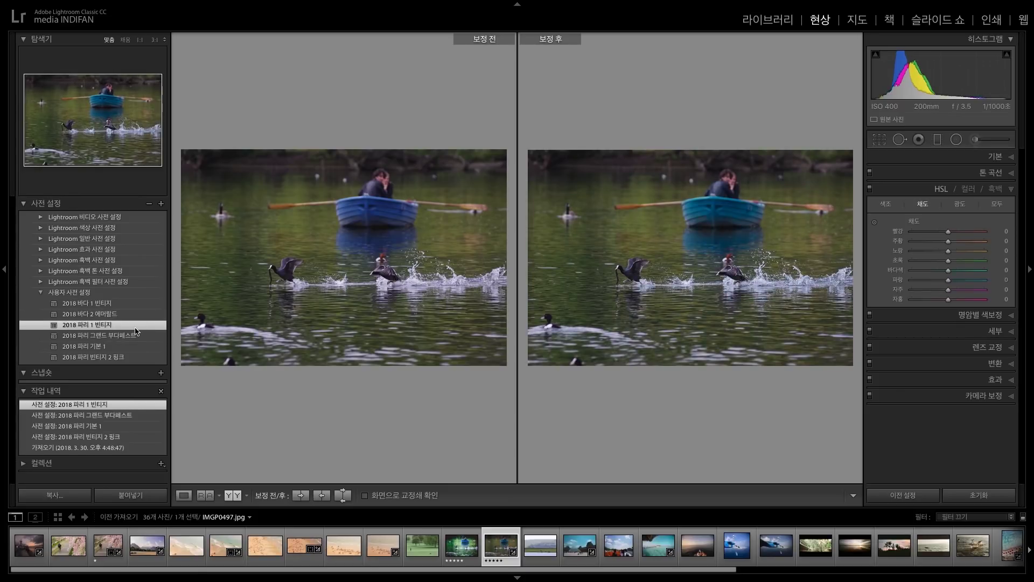
Cycle through the Paris presets again on the rowboat photo, settle on "2018 파리 빈티지 2 핑크" and return to the single-photo view.
click(133, 336)
click(129, 325)
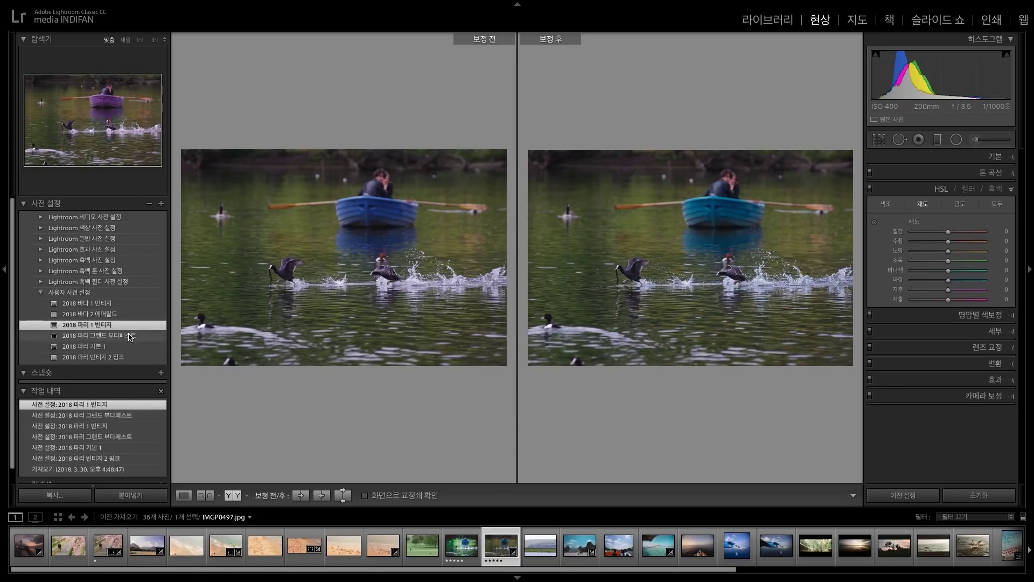
click(128, 337)
click(125, 346)
click(123, 356)
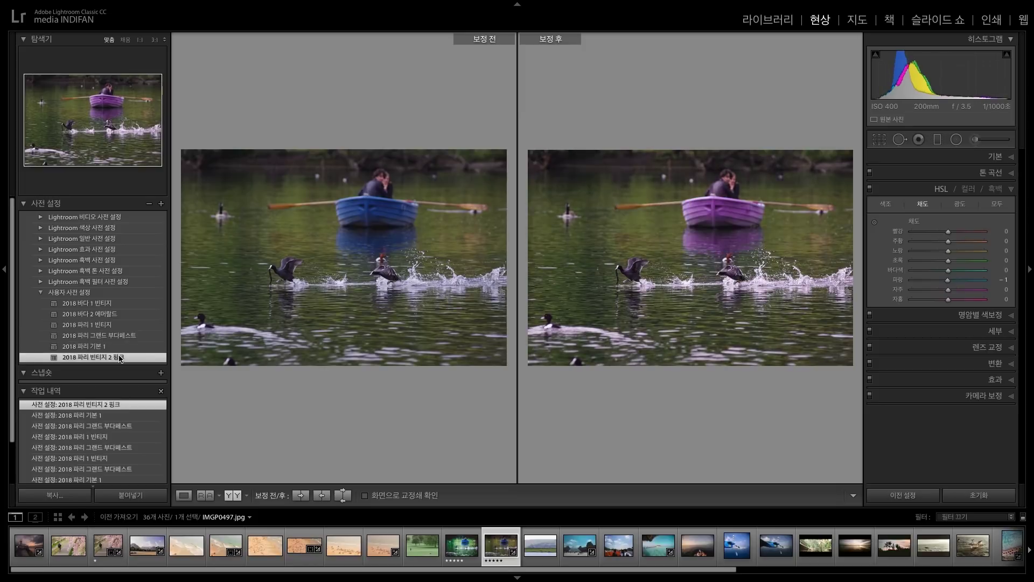
click(124, 346)
click(121, 356)
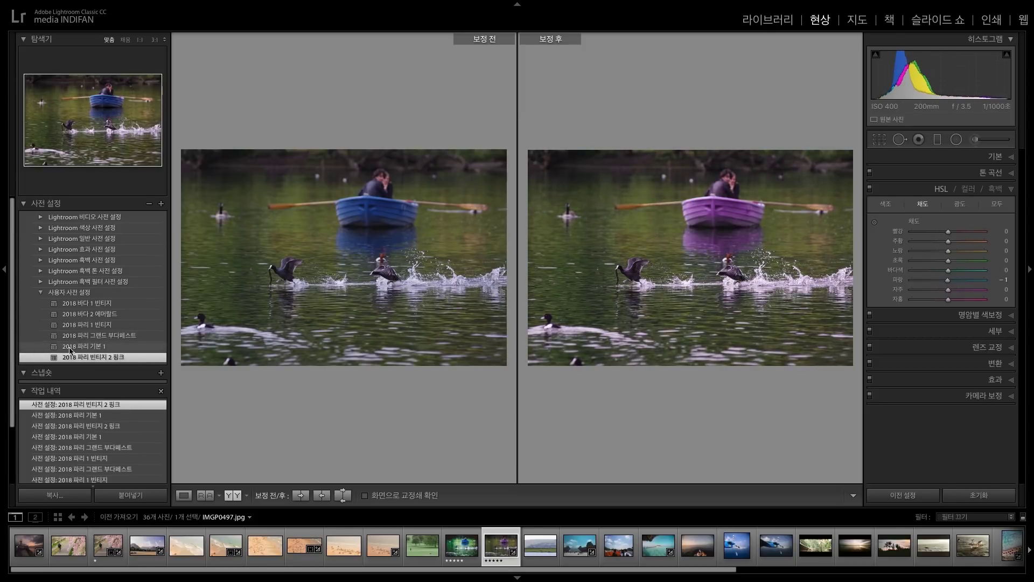
click(100, 348)
click(101, 357)
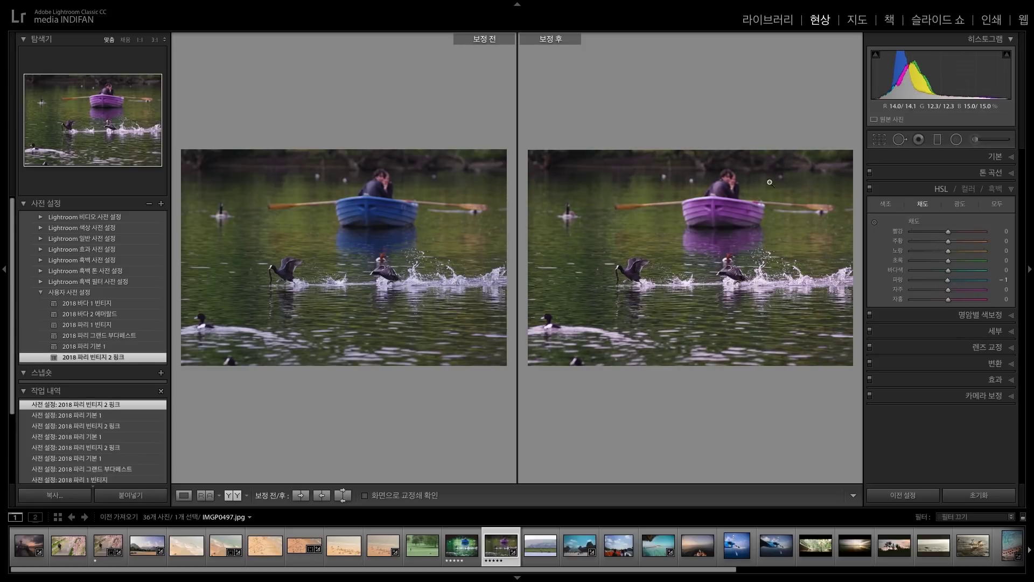
click(704, 230)
click(649, 282)
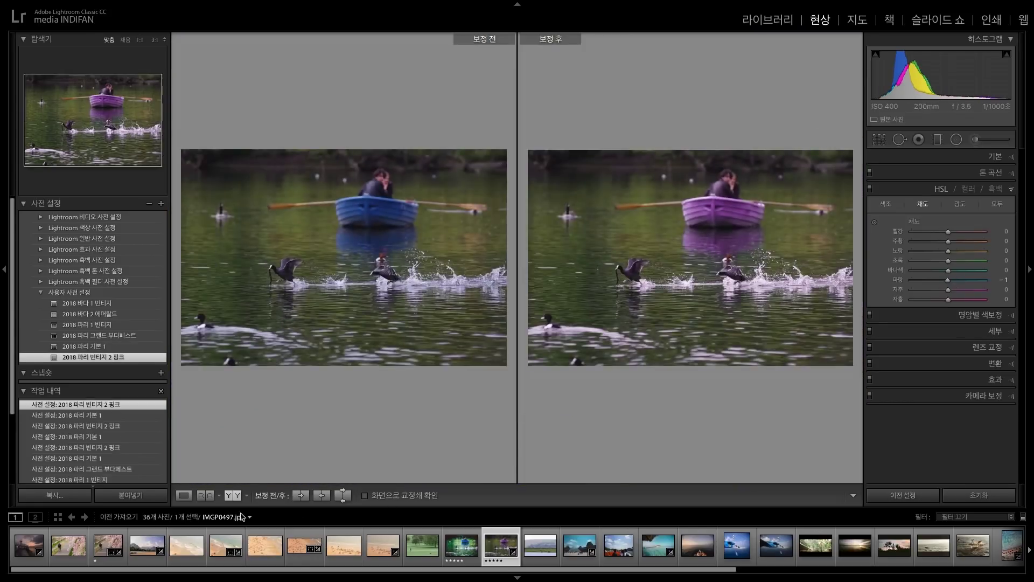
click(184, 496)
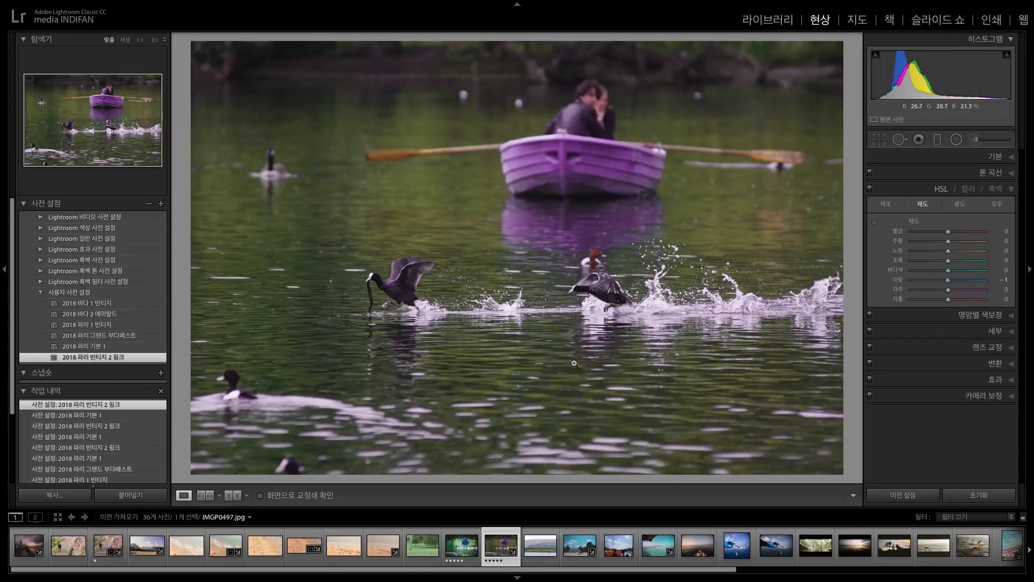
Browse the other photos, open the green park photo with the walking woman and apply the preset "2018 파리 기본 1".
click(619, 545)
click(537, 554)
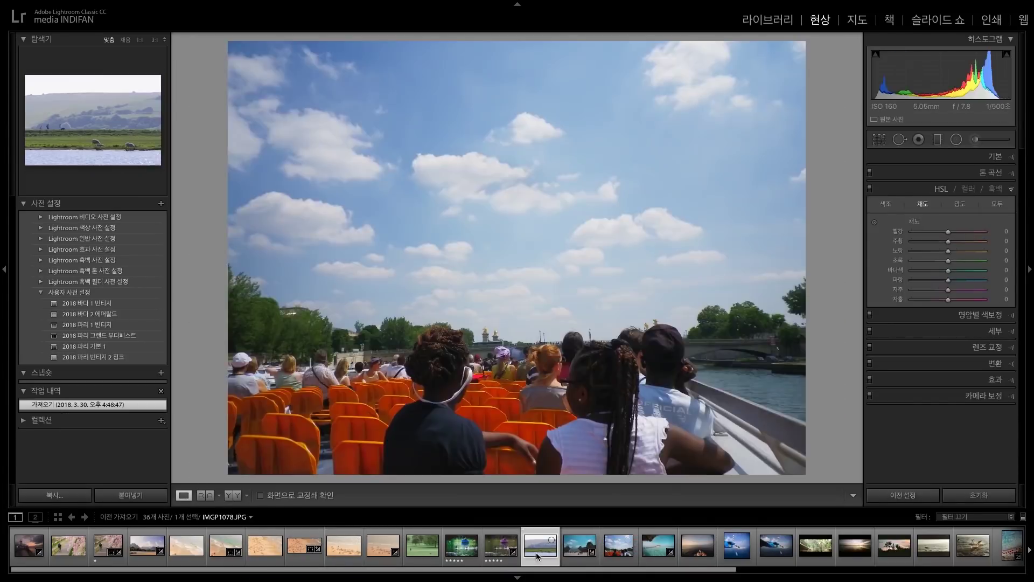
scroll(535, 553, down, 5)
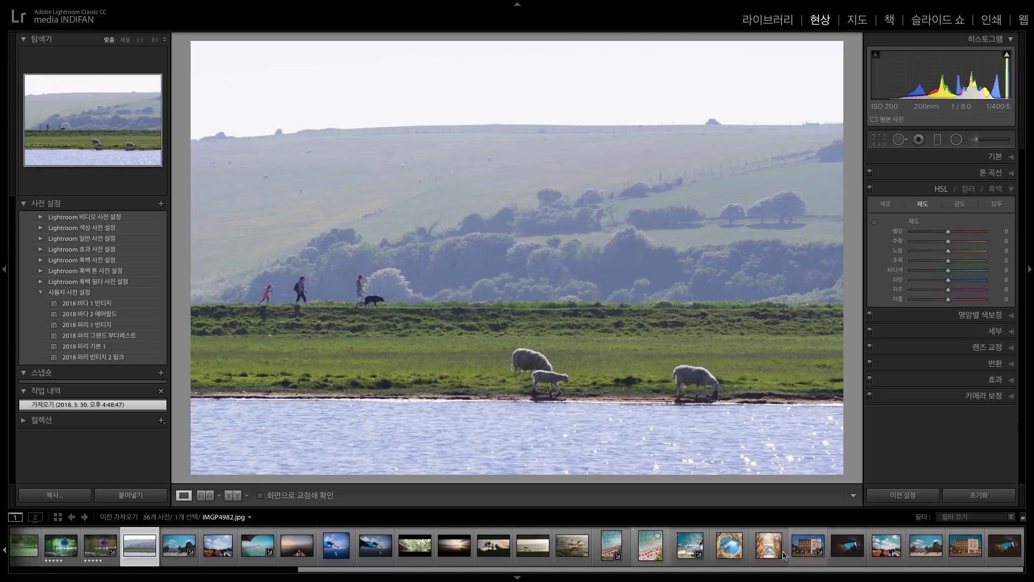
scroll(785, 555, up, 4)
click(351, 546)
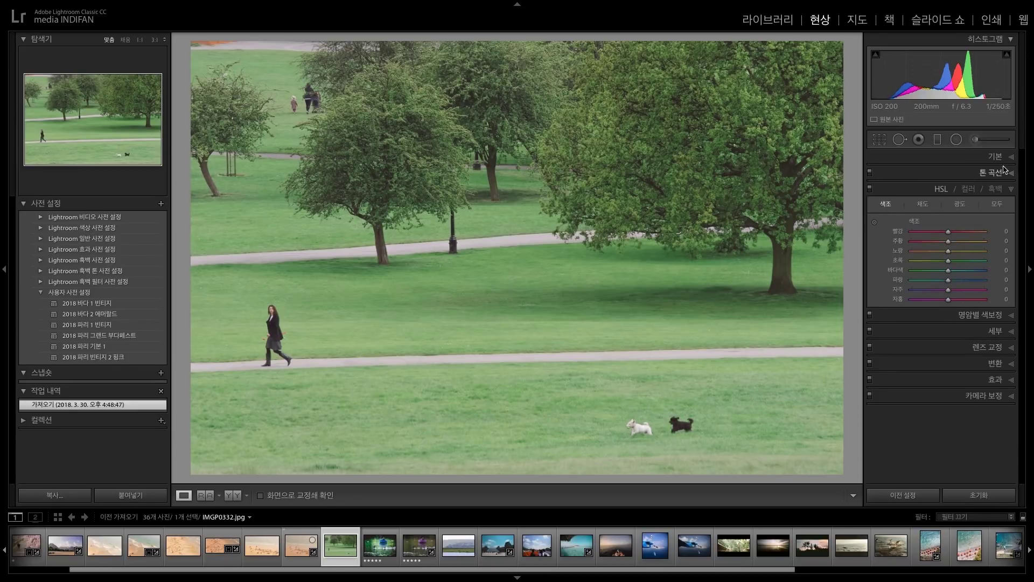
click(1011, 188)
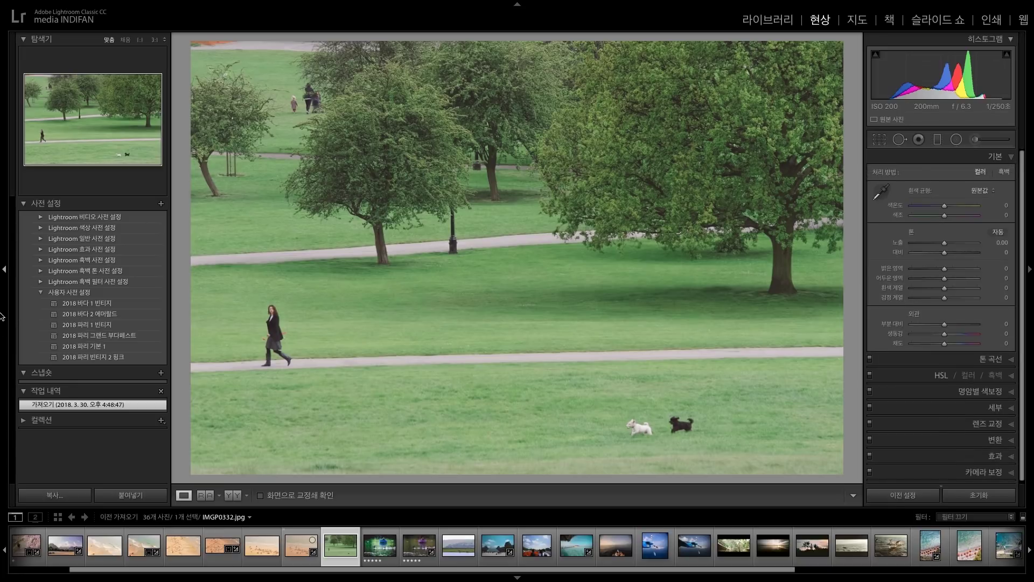
click(102, 348)
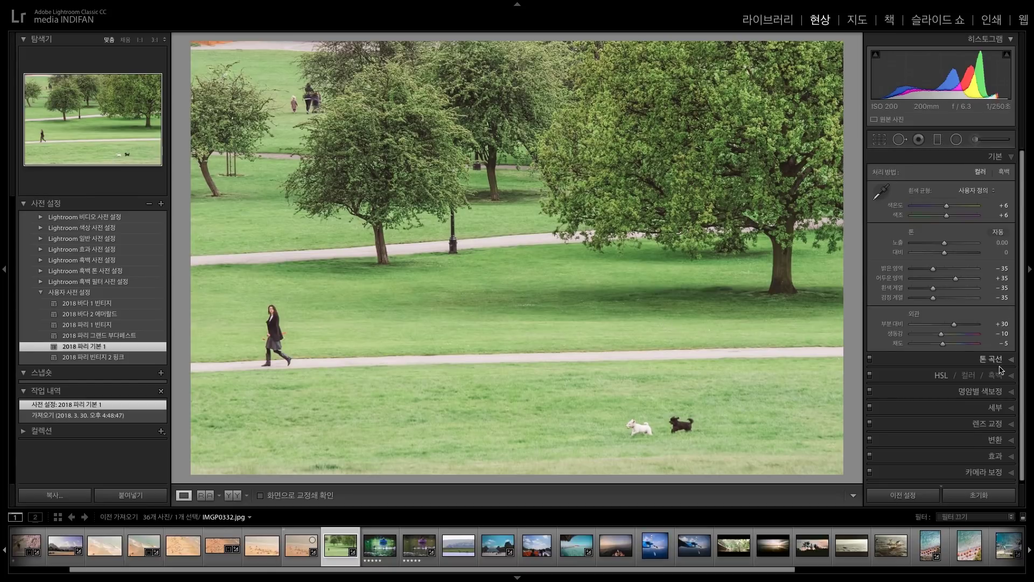
Set the park photo's HSL hue to -6 red, -30 orange, -47 yellow, -37 purple and -100 for green, aqua and blue.
click(1013, 378)
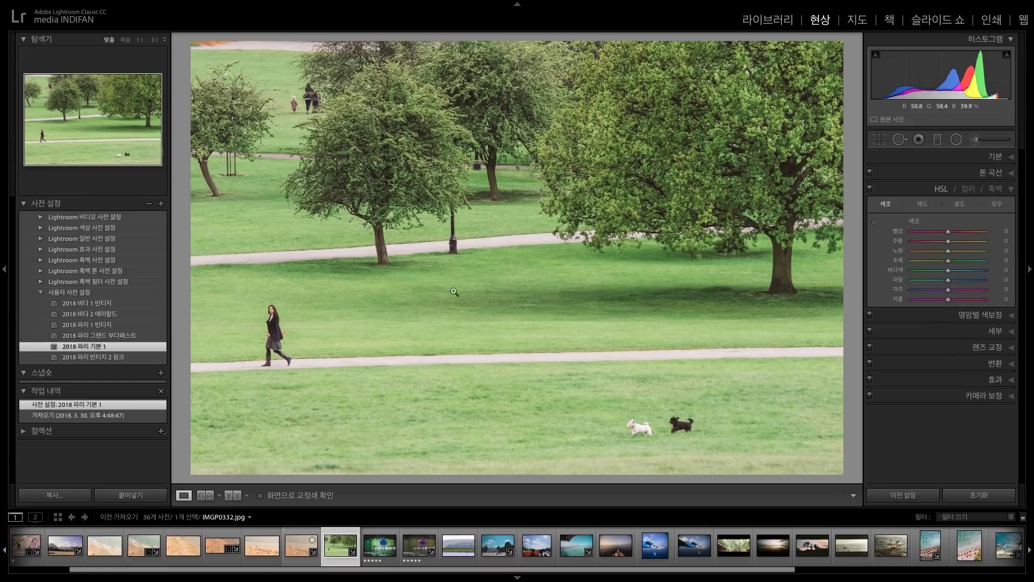
click(560, 199)
click(560, 199)
drag(949, 260, 897, 261)
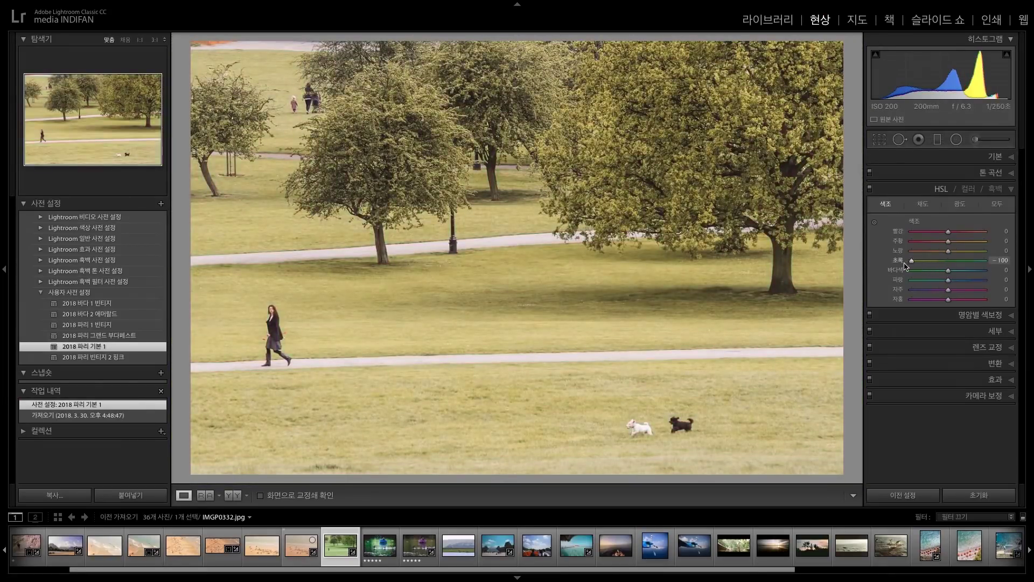
drag(938, 273, 911, 281)
mouse_move(948, 252)
mouse_down()
mouse_move(934, 258)
mouse_move(953, 235)
mouse_move(973, 235)
mouse_move(950, 236)
mouse_up()
drag(949, 294, 935, 292)
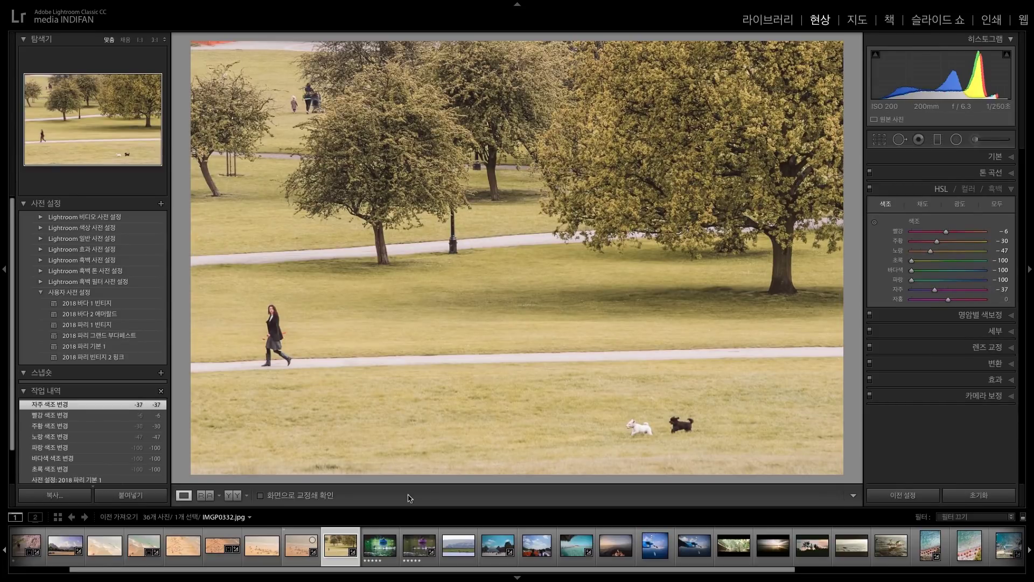
Compare the park photo before and after its edits and view the edited version in the library.
click(234, 495)
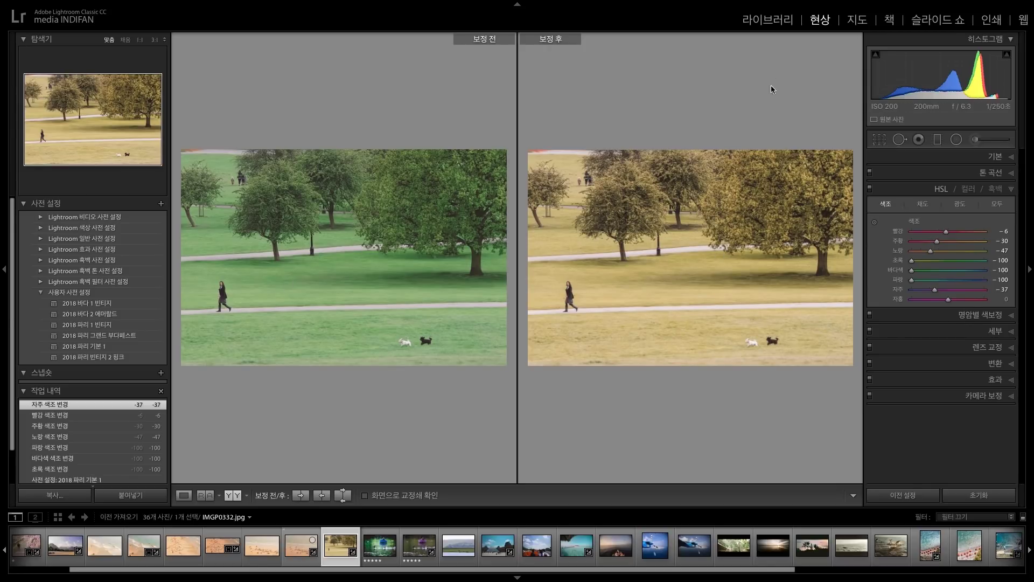
click(768, 21)
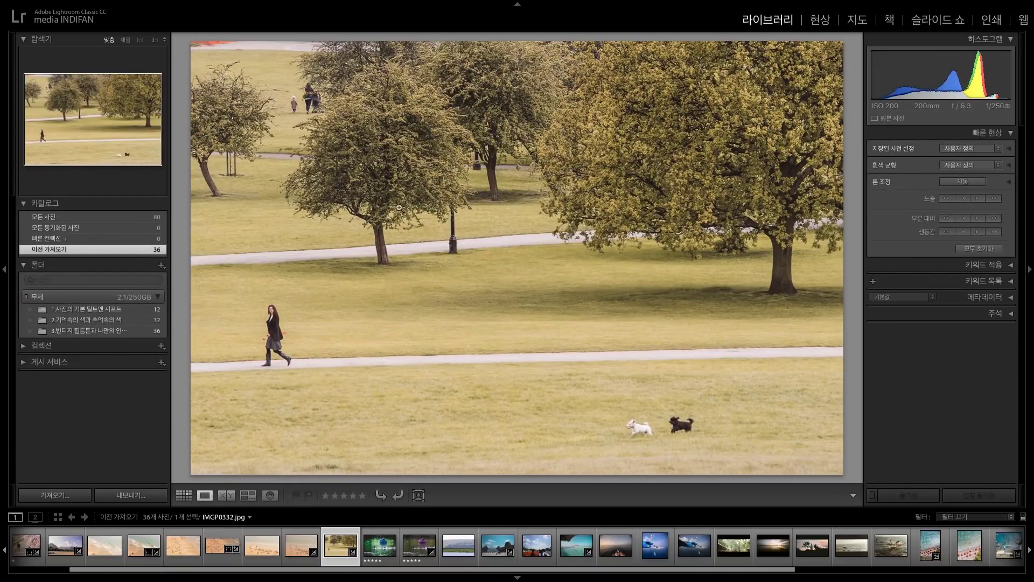
click(823, 24)
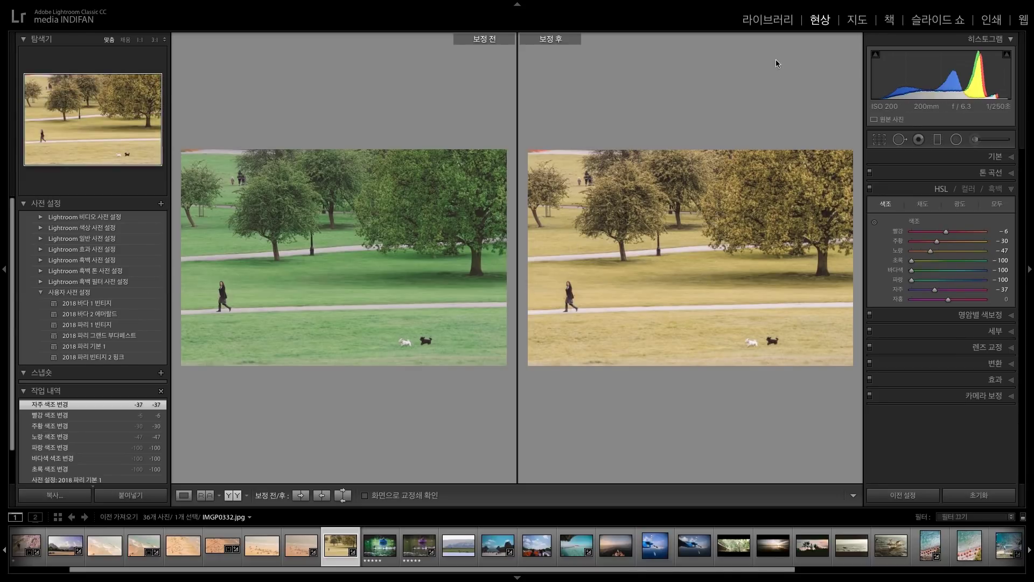
click(768, 20)
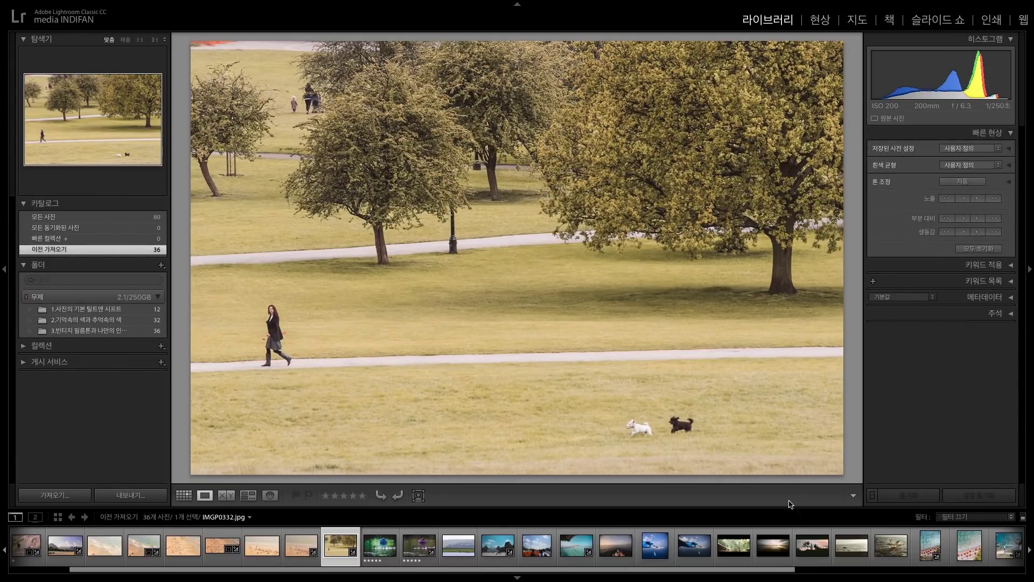
click(655, 545)
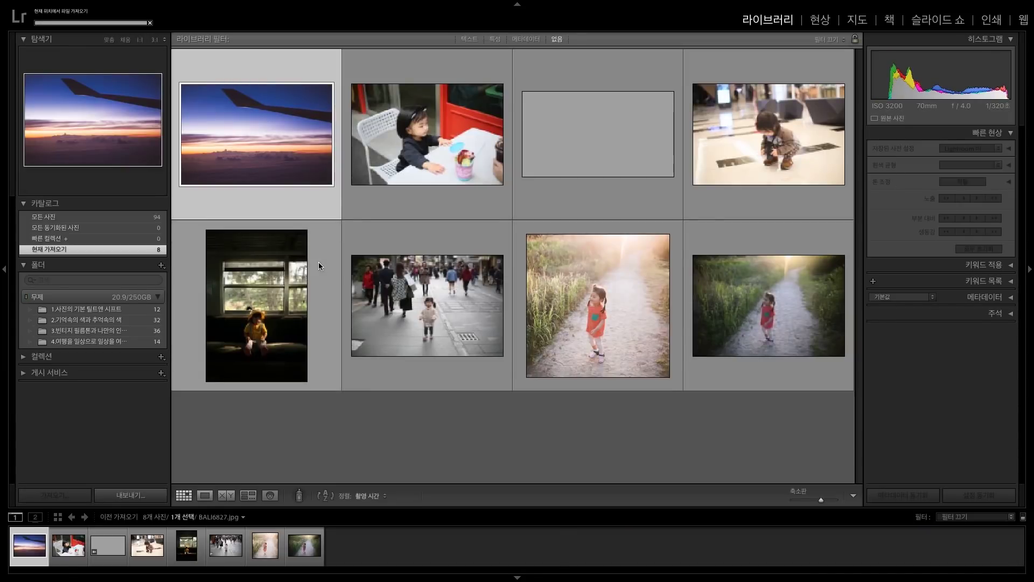
Open the bright edited photo of the girl on the path and compare it with the darker original.
click(597, 299)
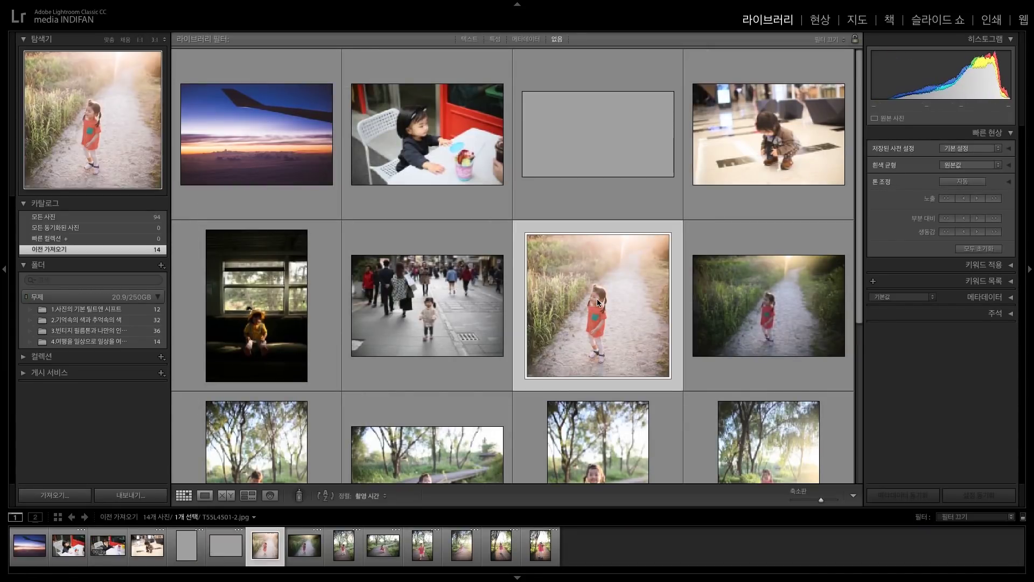
double_click(597, 298)
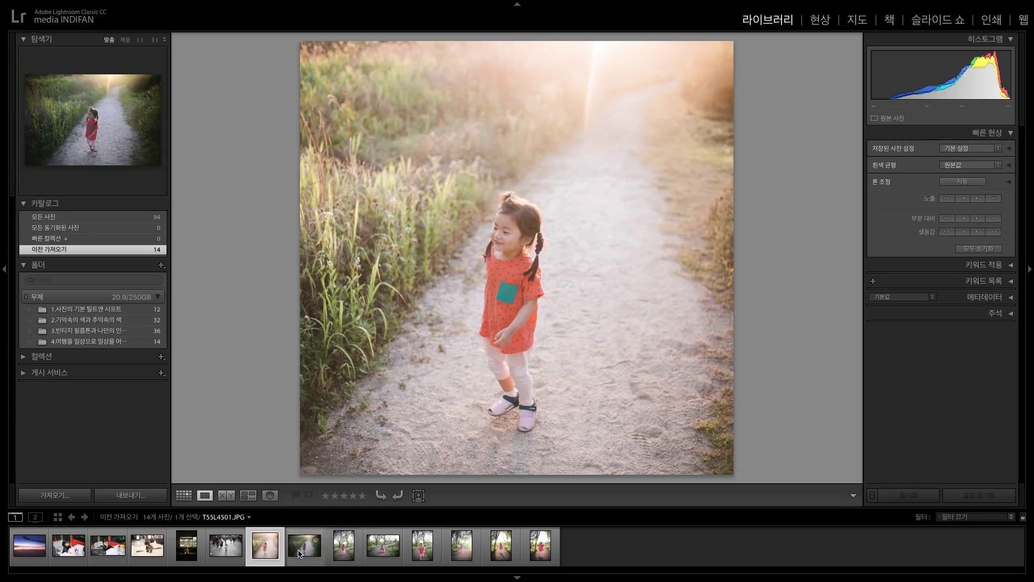
click(312, 540)
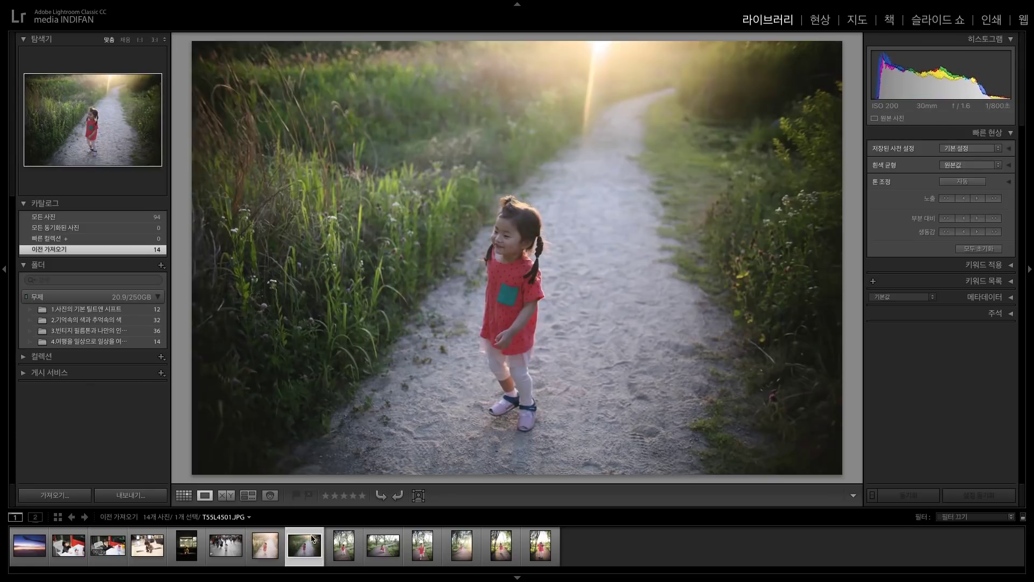
click(260, 552)
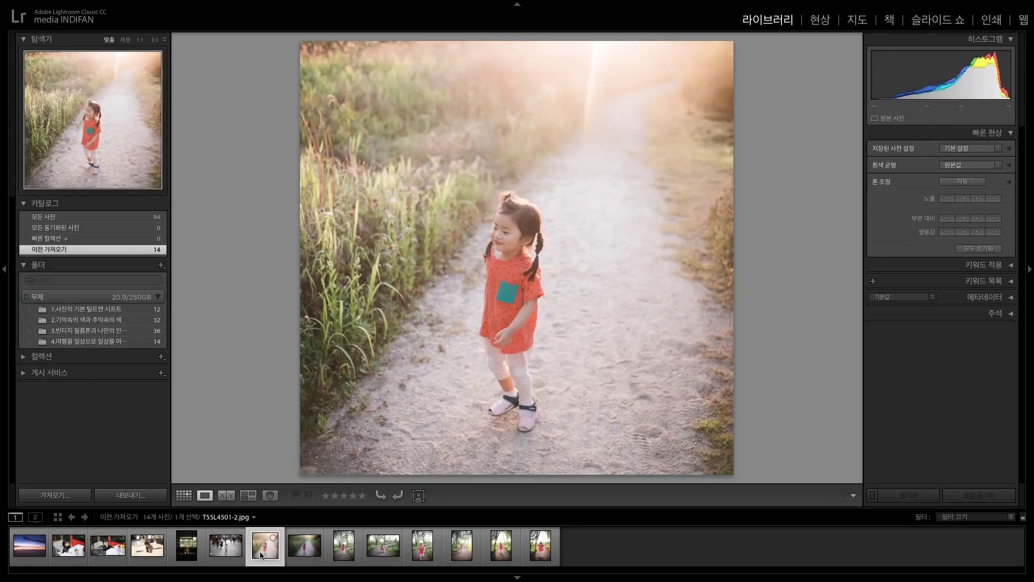
click(322, 551)
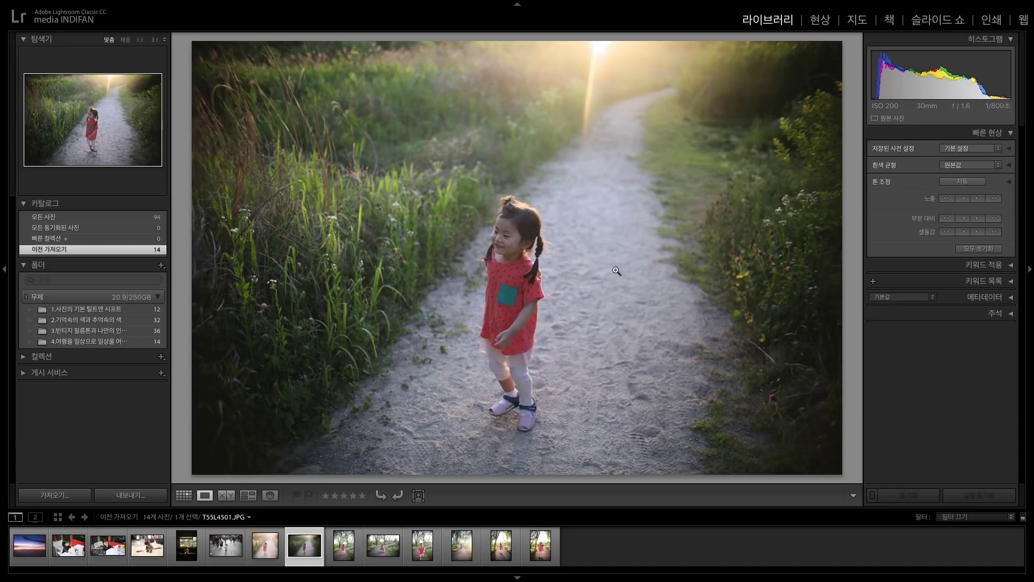
In the darker original path photo, set temperature to +23, tint to +20, vibrance to -15 and saturation to -5.
click(819, 22)
click(952, 210)
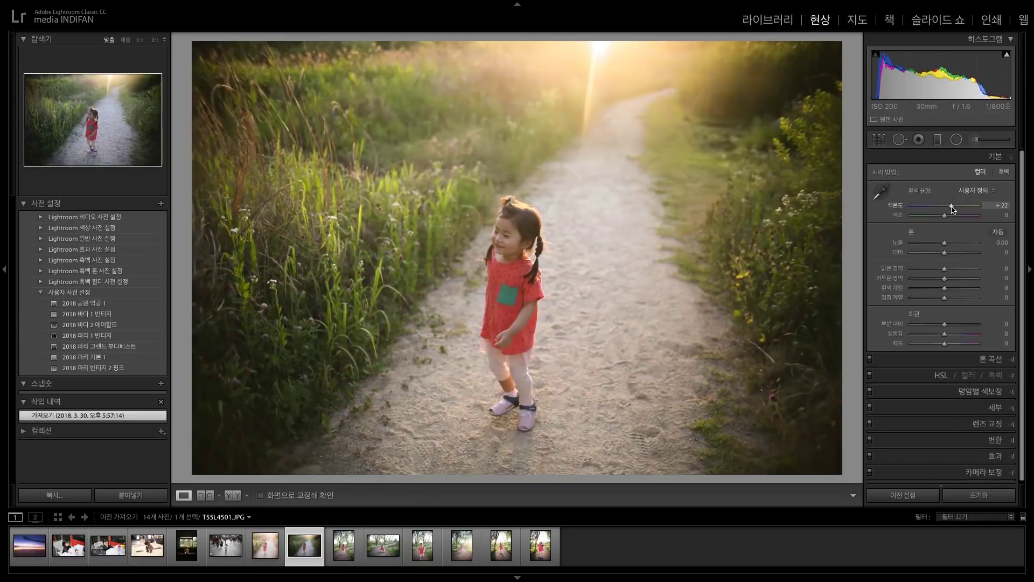
click(951, 215)
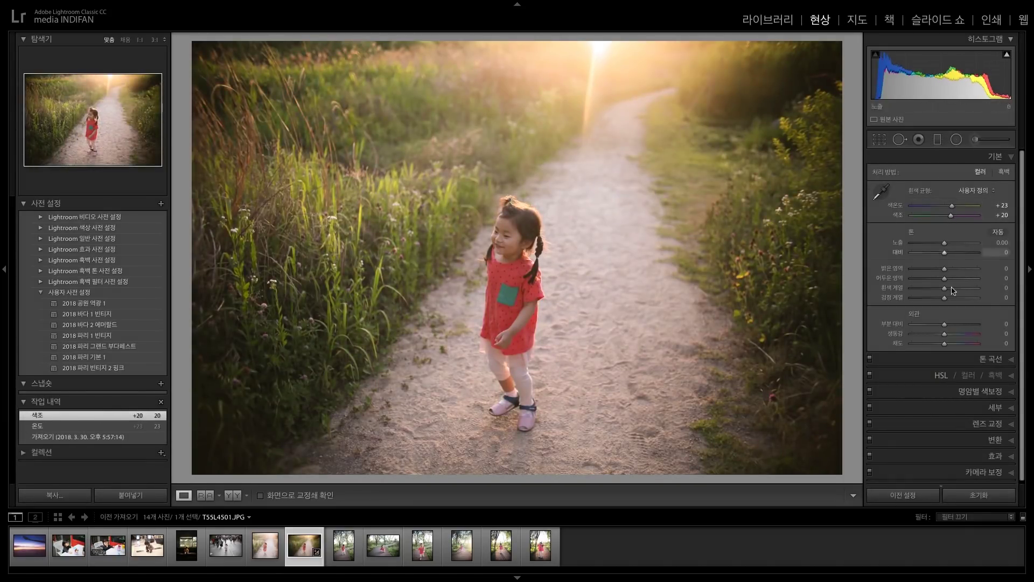
click(940, 334)
drag(940, 345, 942, 346)
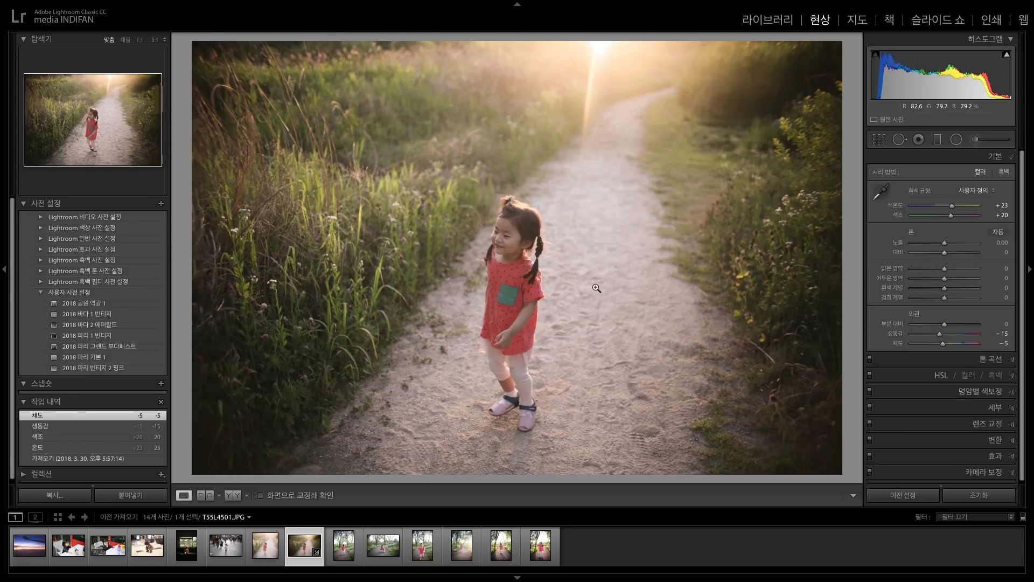
Compare the path photo before and after its edits, including a close-up of the girl's face.
click(237, 497)
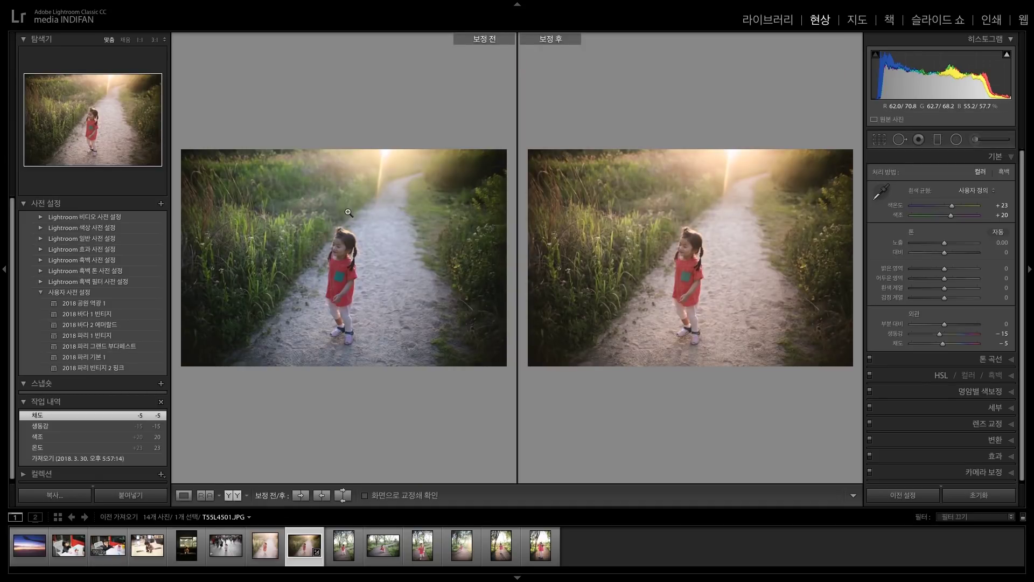
click(349, 257)
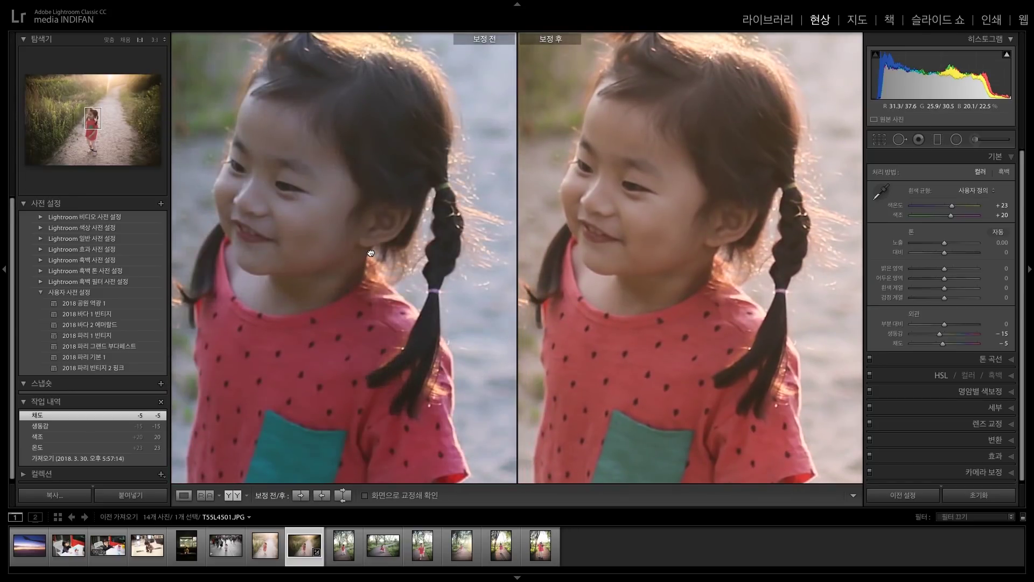
click(372, 250)
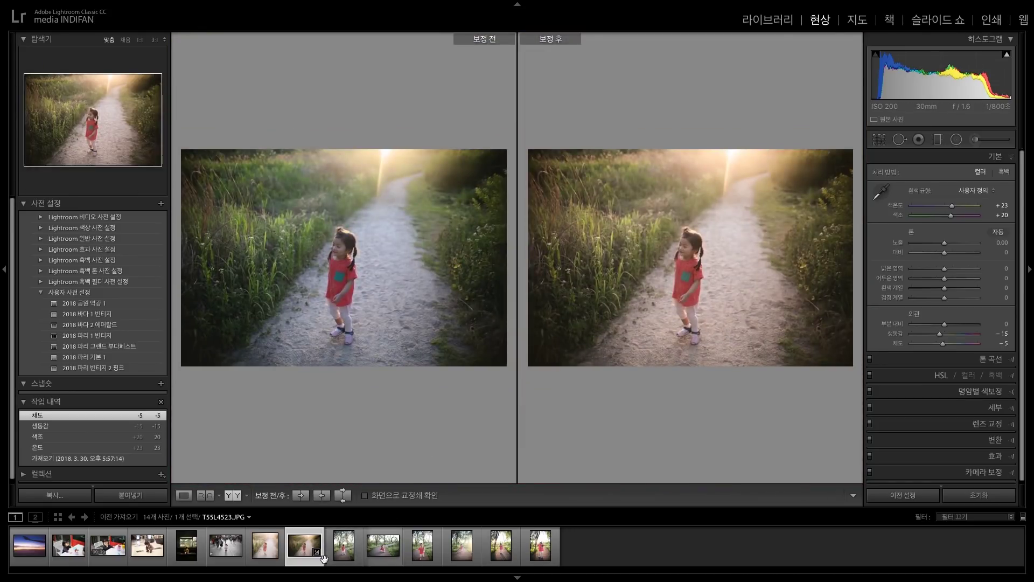
Synchronize the path photo's develop settings to the six photos after it and compare two boardwalk shots before and after.
shift+click(540, 545)
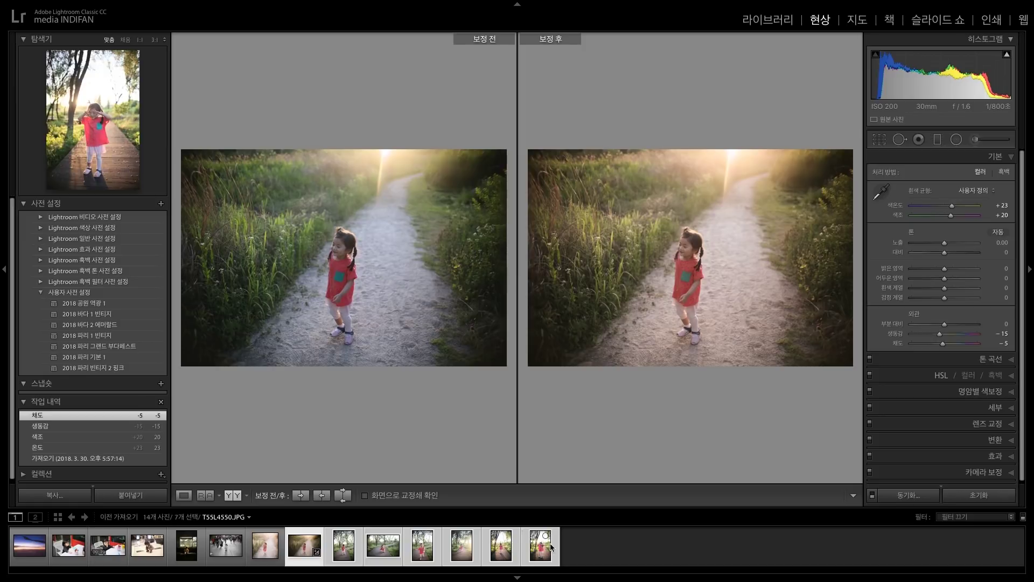
click(909, 496)
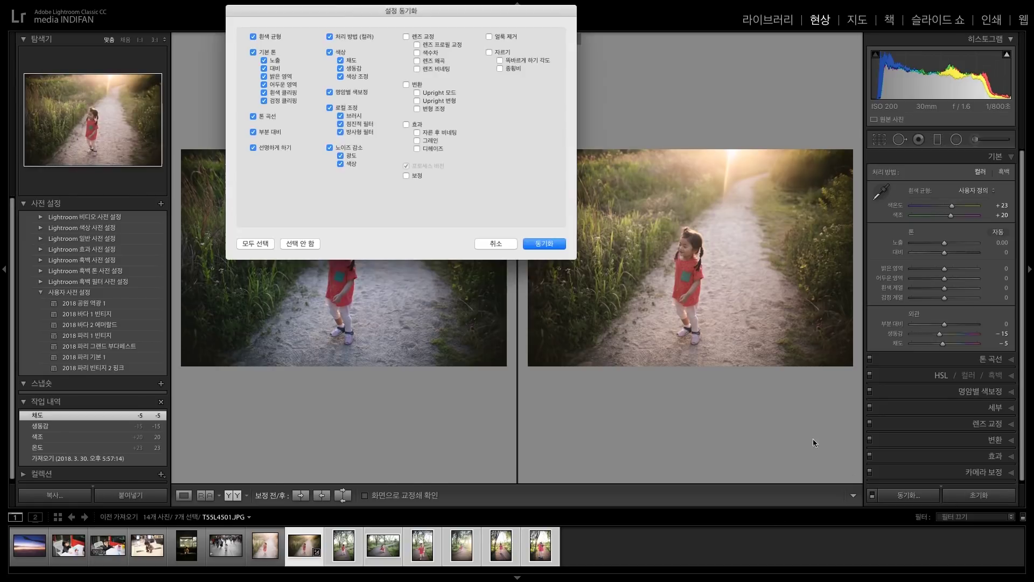
click(533, 243)
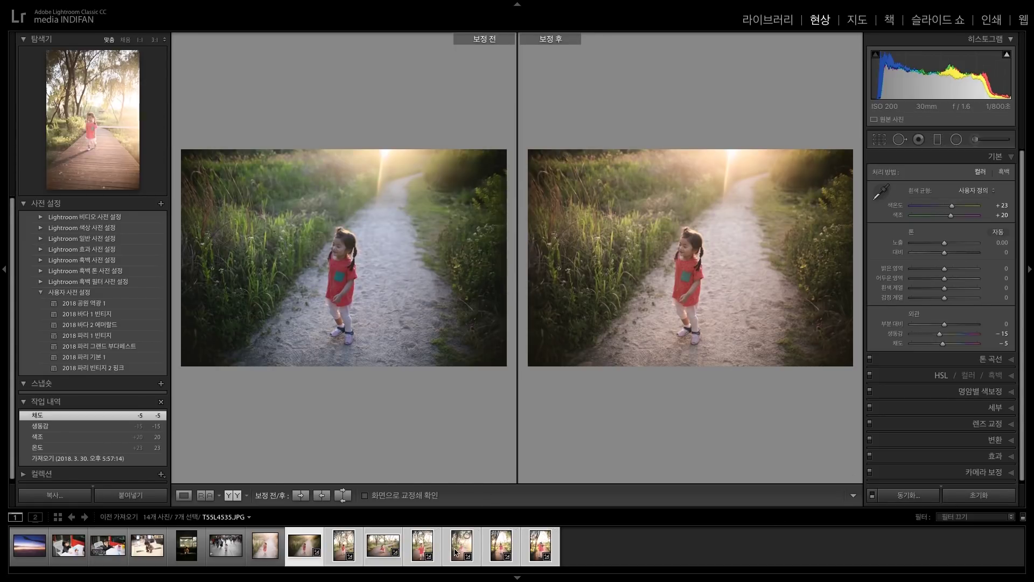
click(460, 550)
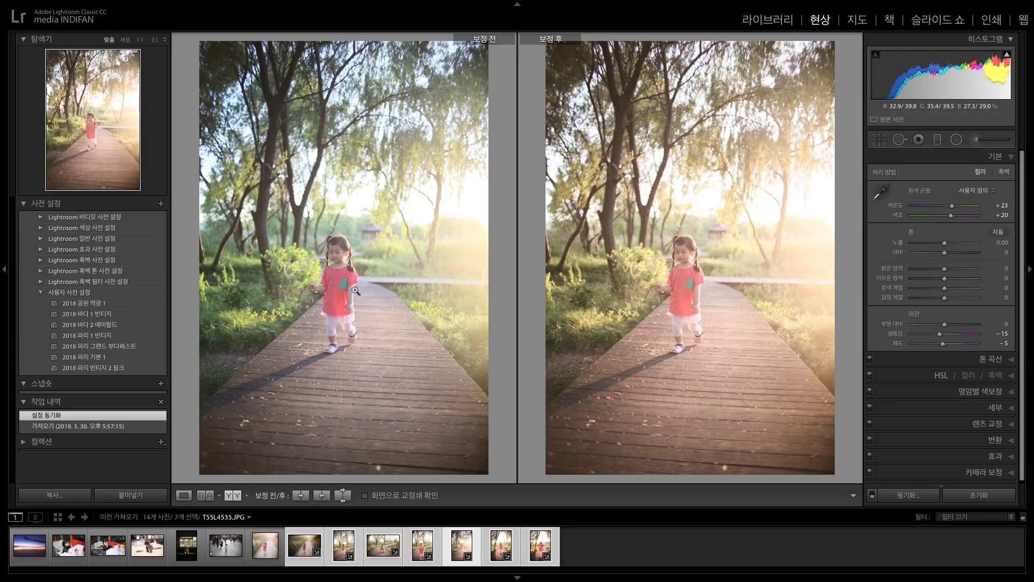
click(385, 545)
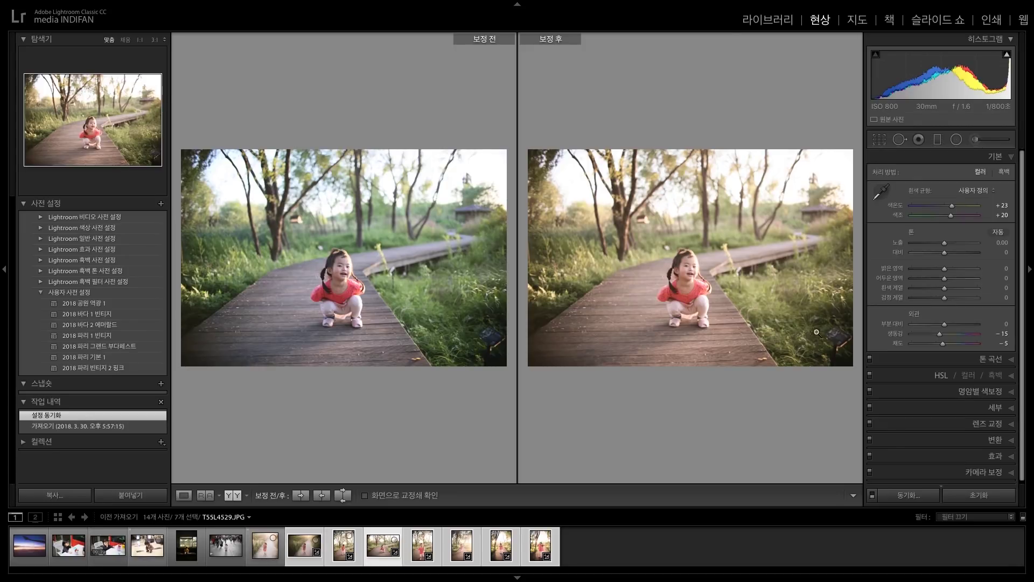
Apply the previous photo's settings to the café photo T29L6515.JPG.
click(68, 545)
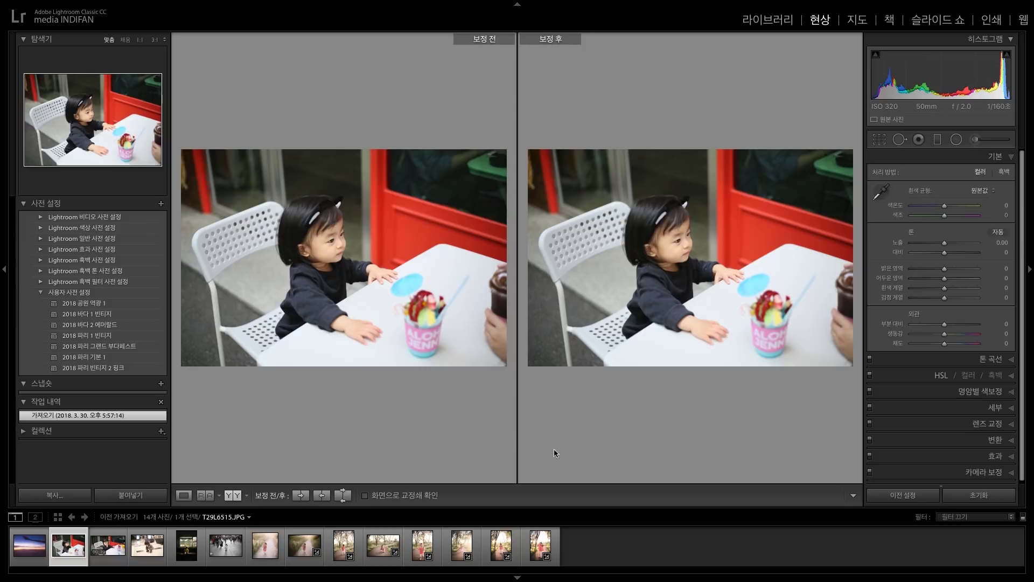
click(183, 495)
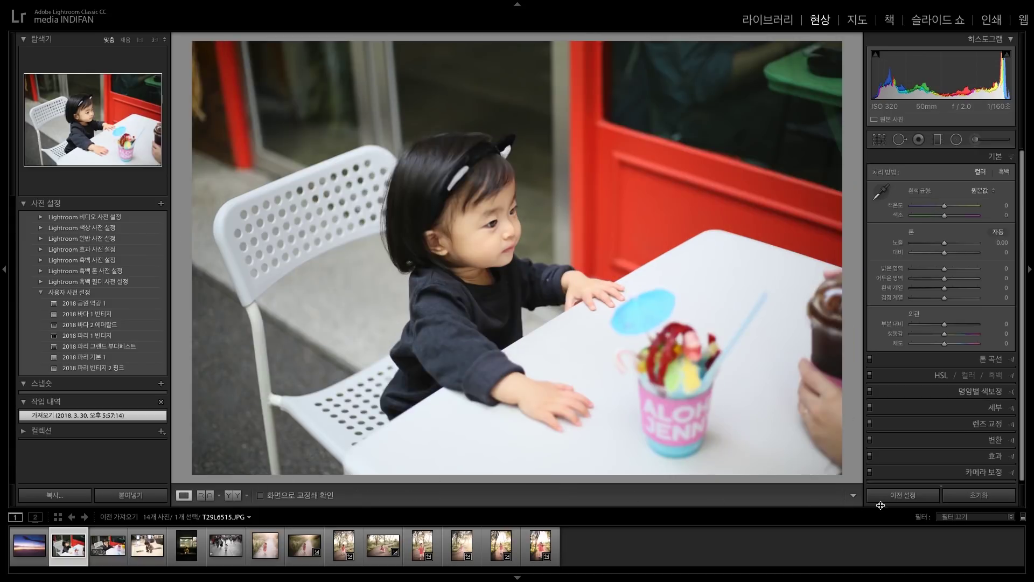
click(899, 497)
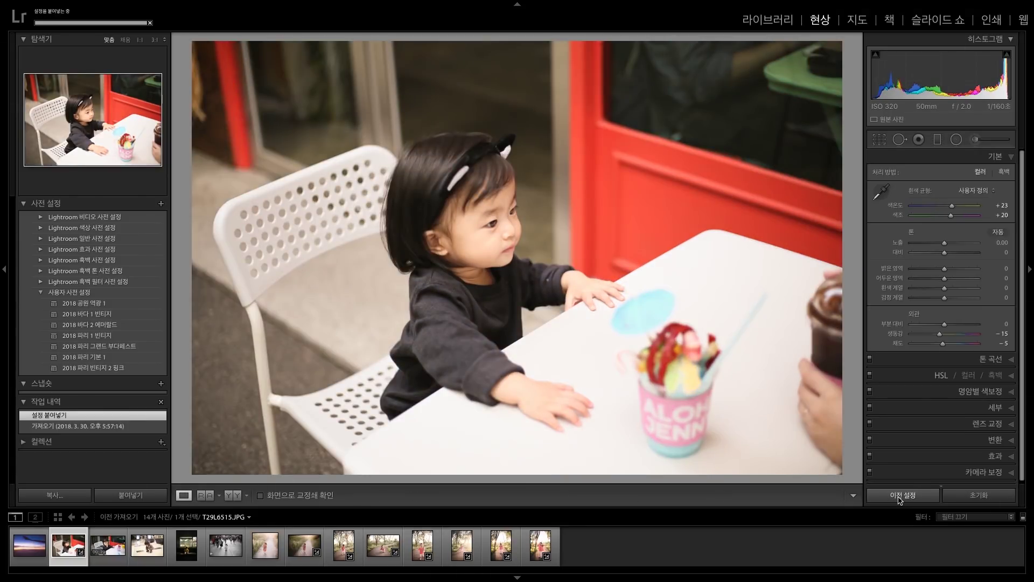
Compare the café photo's sleeve and face close up before and after, and view the new preset options without saving.
click(227, 495)
click(399, 292)
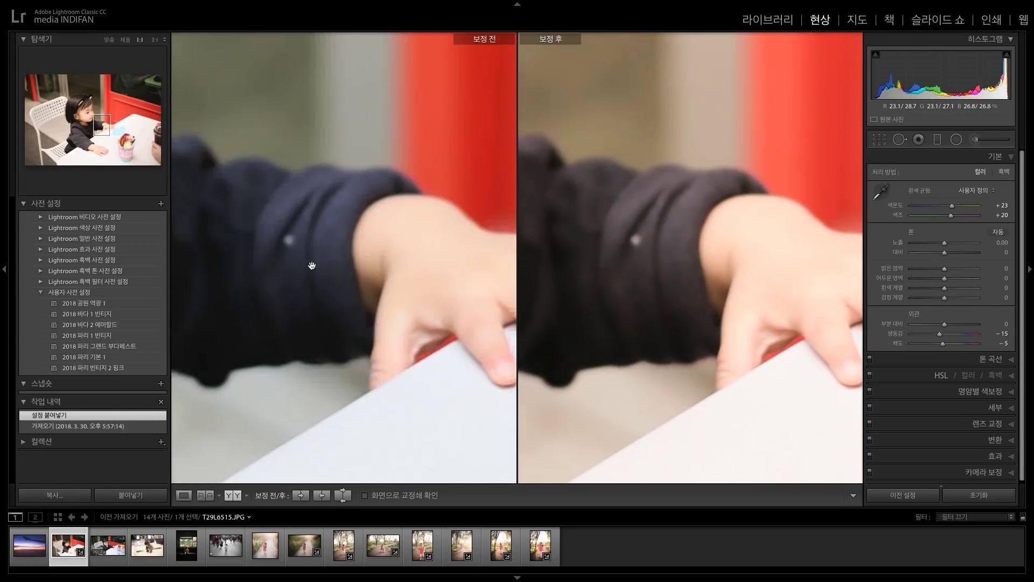
drag(311, 265, 726, 308)
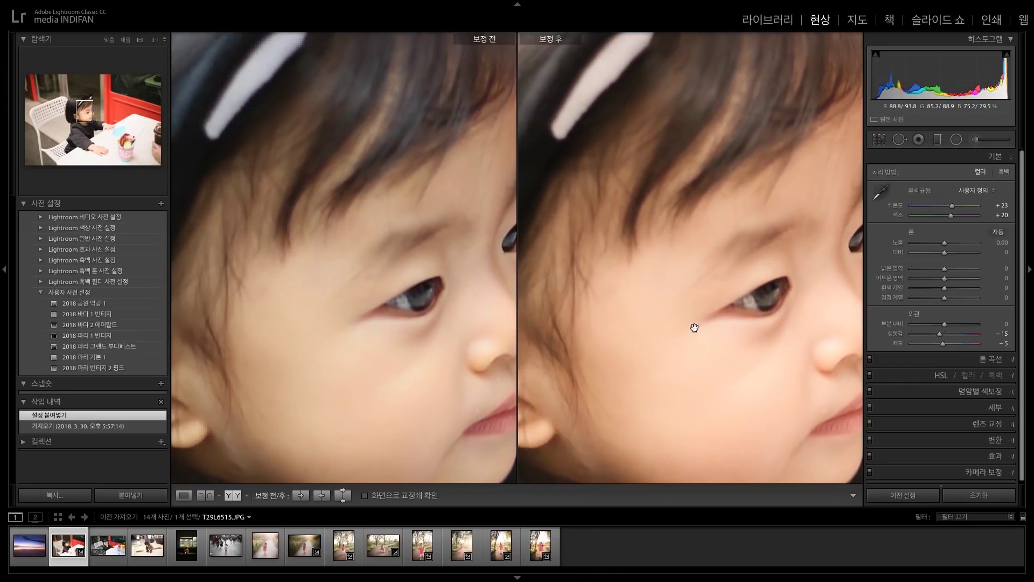
mouse_move(694, 327)
mouse_down()
mouse_move(674, 308)
mouse_move(698, 318)
mouse_up()
drag(659, 430, 670, 316)
click(731, 333)
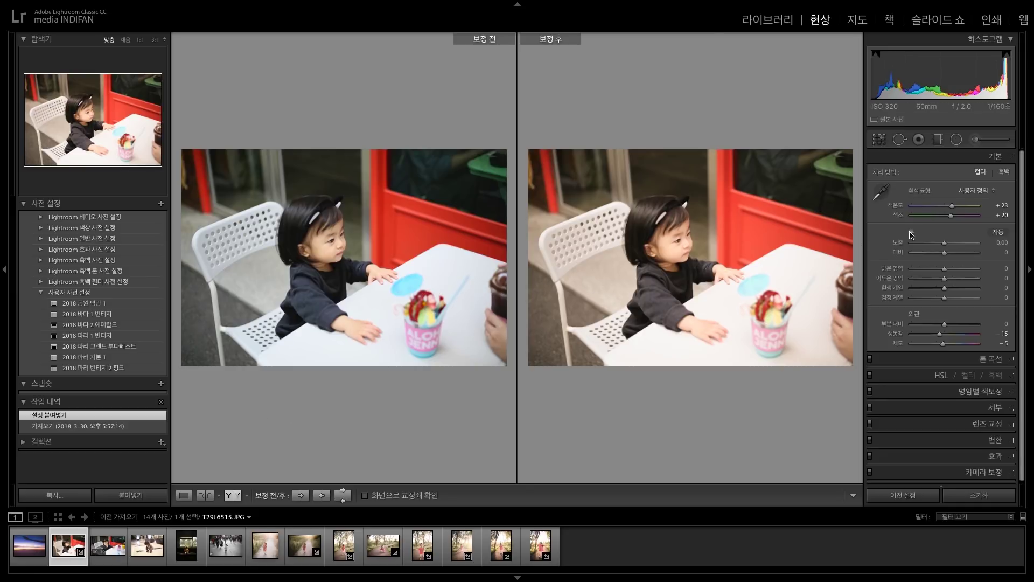
click(160, 203)
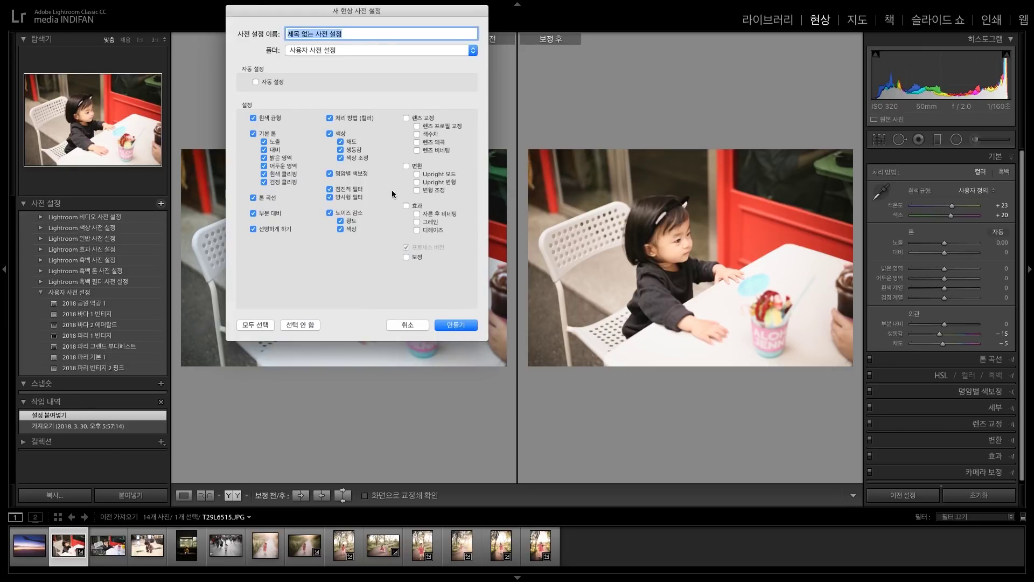
click(424, 329)
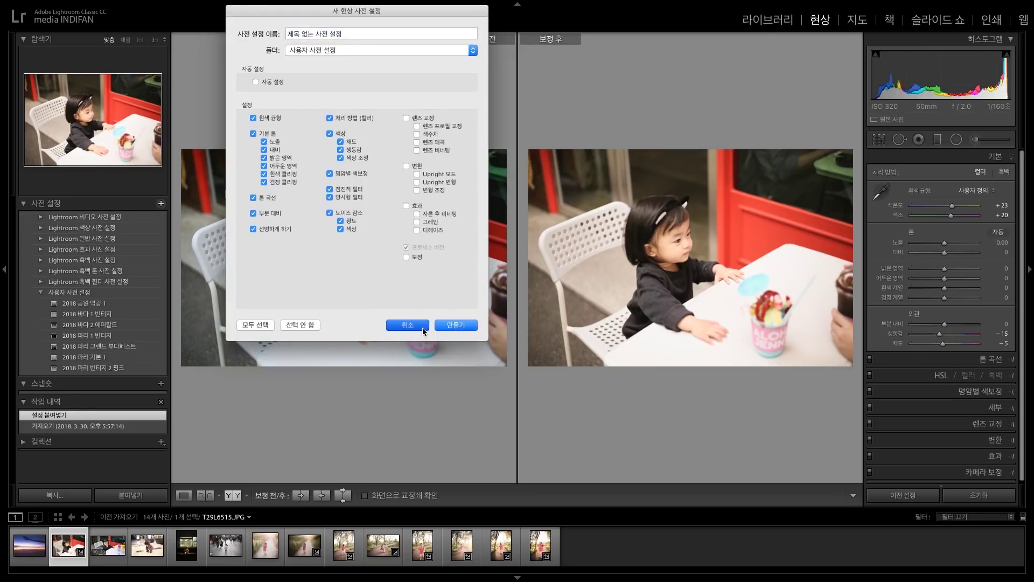
Play the unedited café video T29L6527.MOV in the library and try to open it for developing.
click(108, 545)
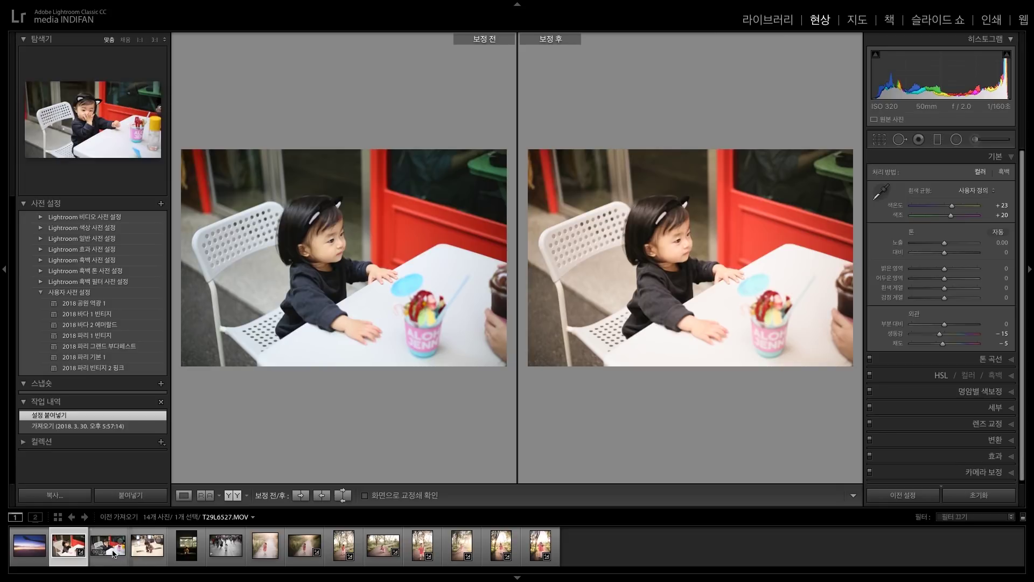
click(767, 21)
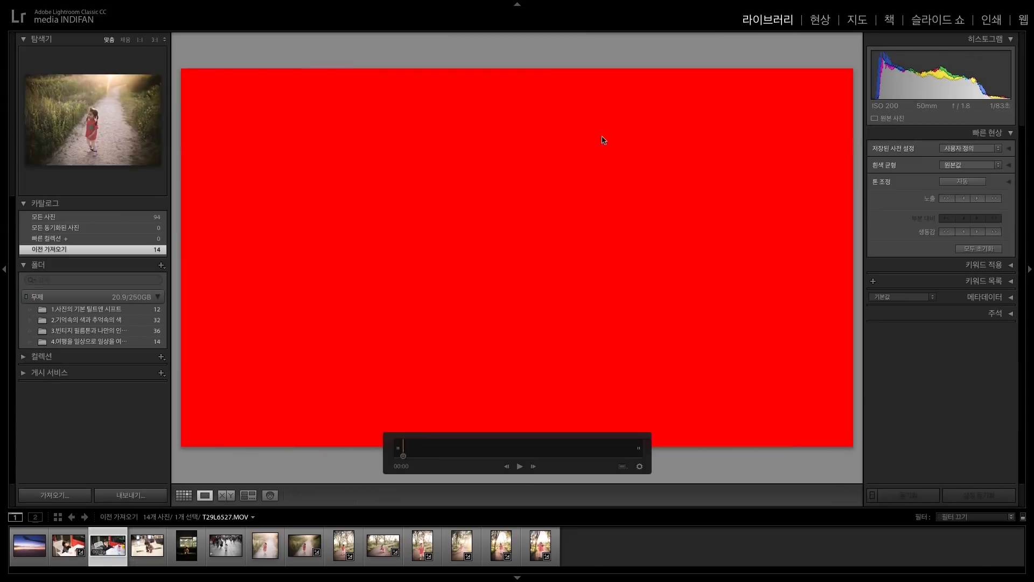
click(520, 471)
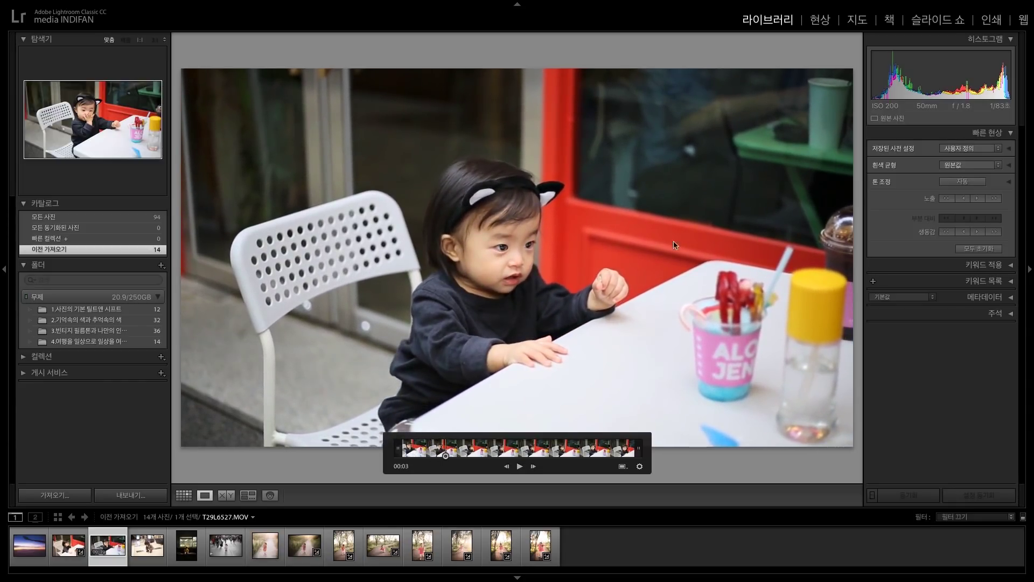
click(820, 20)
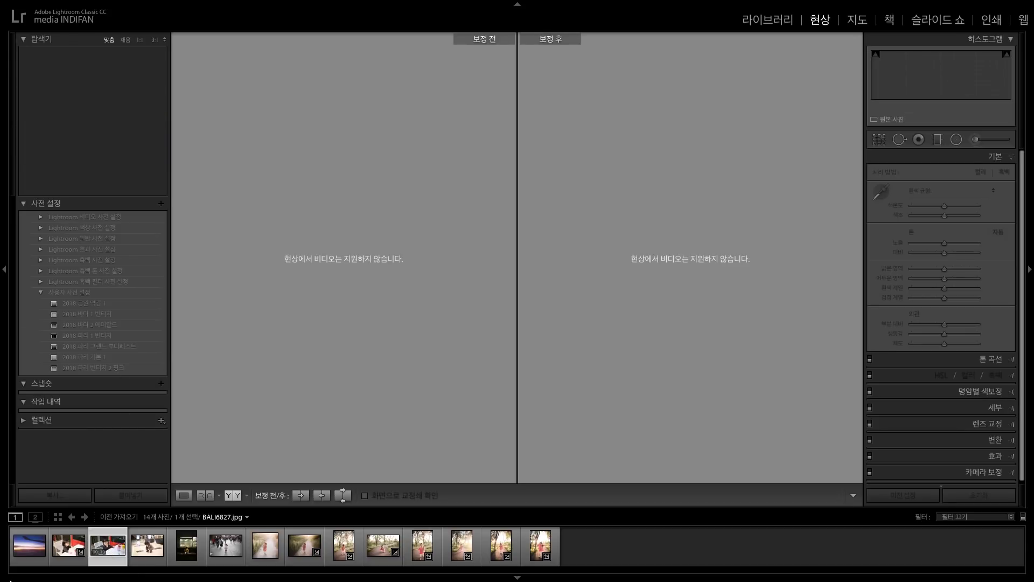
Synchronize the café photo's develop settings to the café video T29L6527.MOV.
click(68, 546)
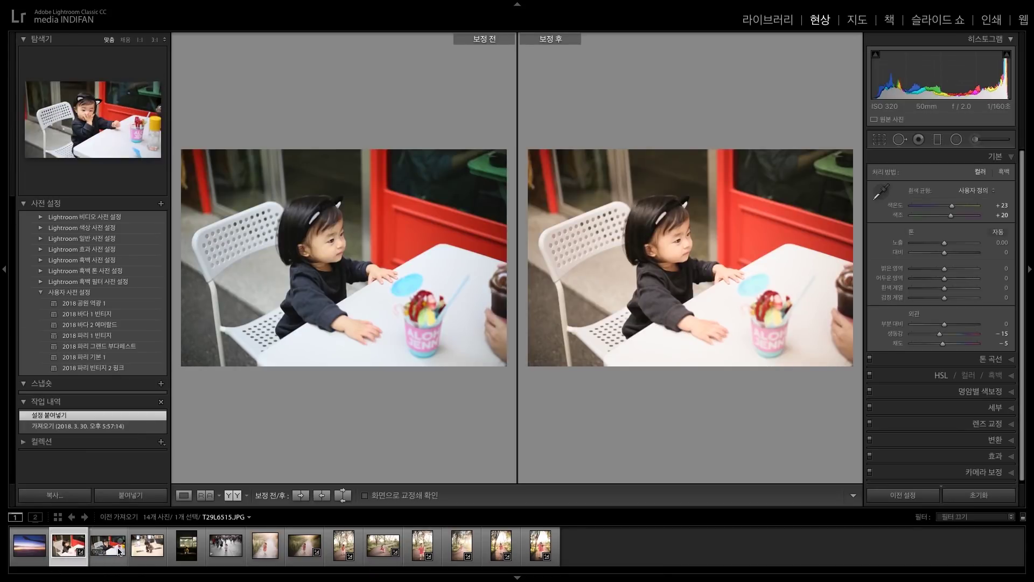
ctrl+click(118, 552)
click(908, 504)
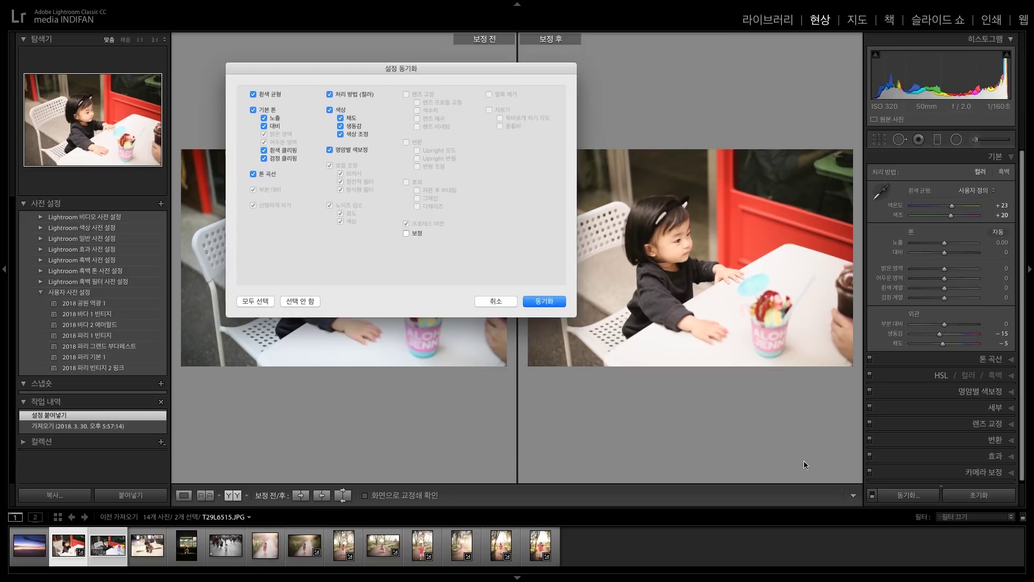
click(544, 299)
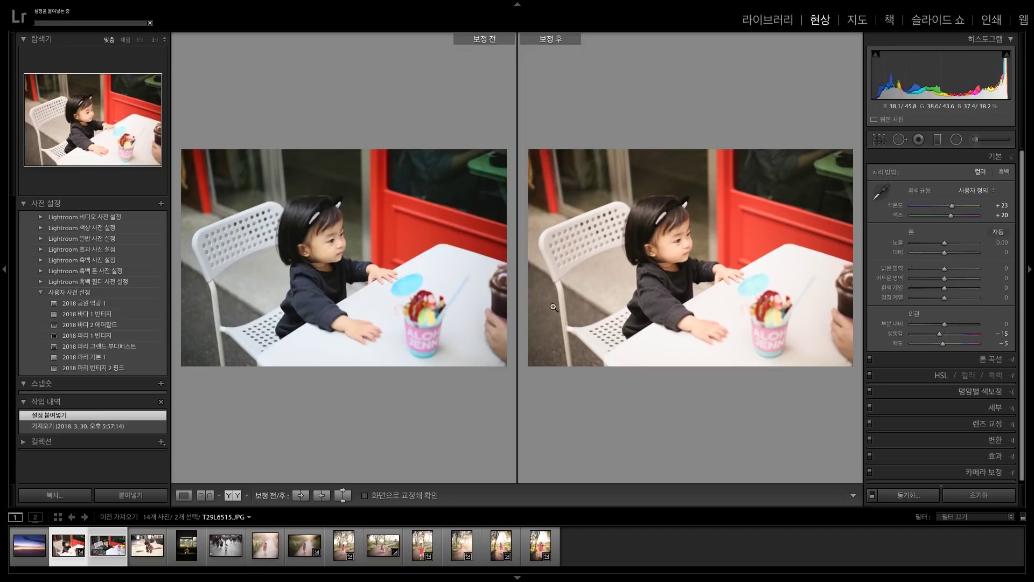
Play the color-corrected café video in the library and pause it after about three seconds.
click(770, 21)
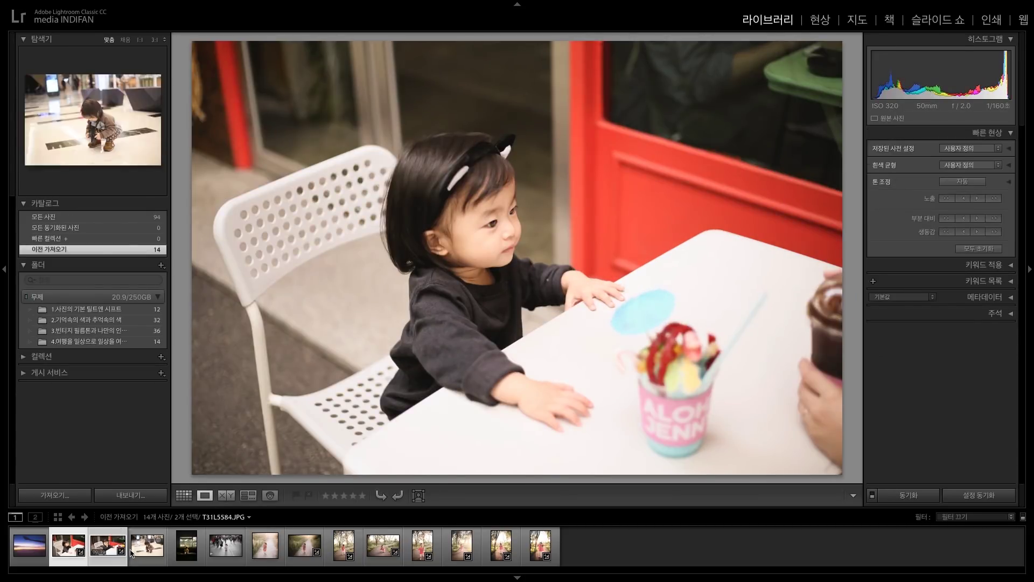
click(108, 551)
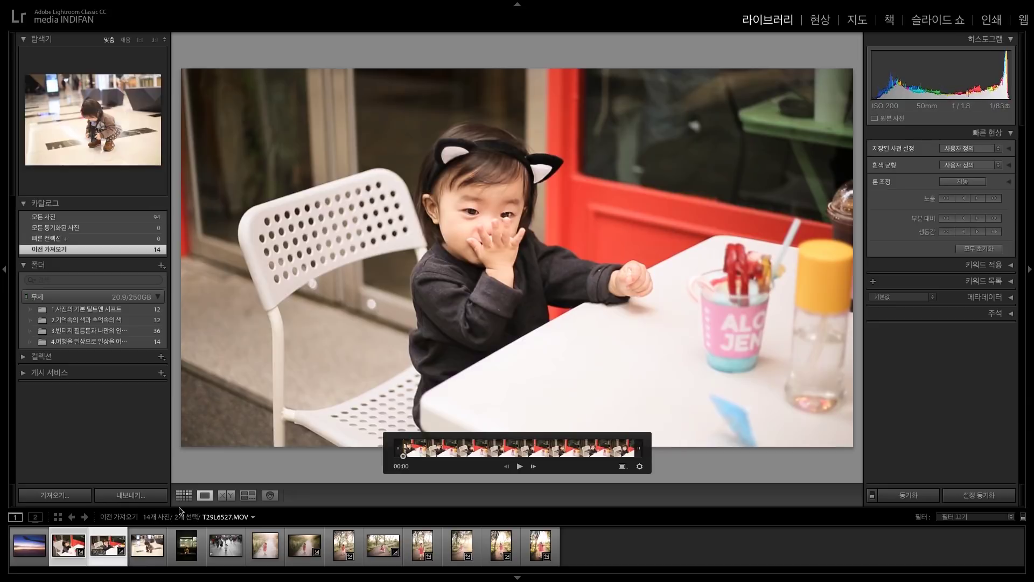
click(520, 467)
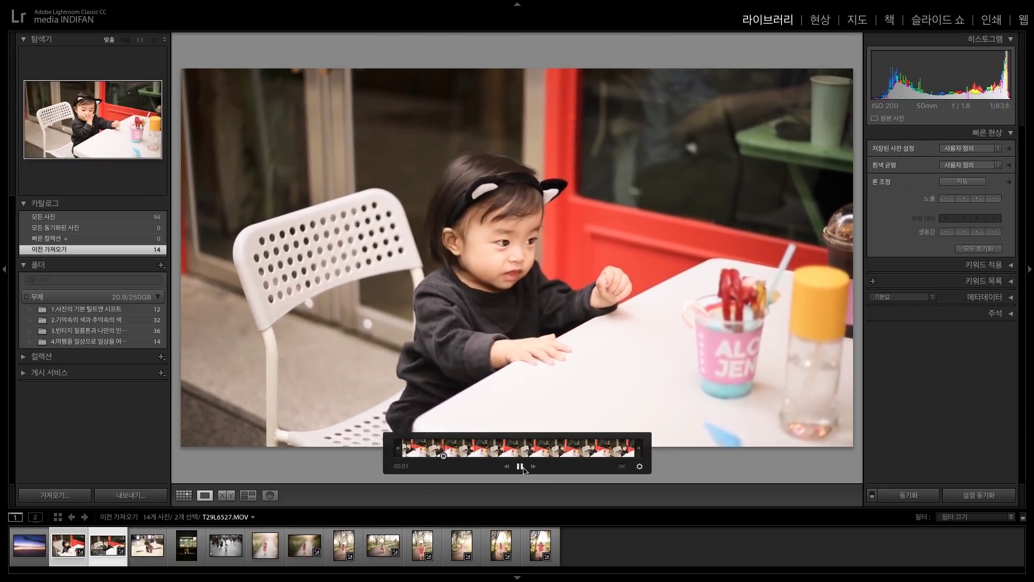
click(521, 468)
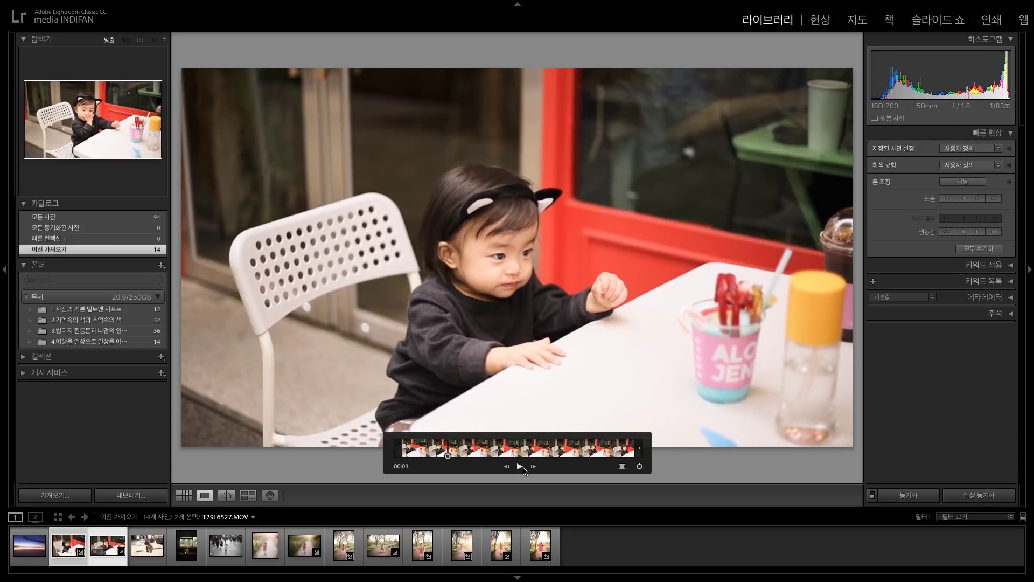
Apply the café photo's settings to the street crowd photo and to the dark photo of the child by the train window.
click(823, 23)
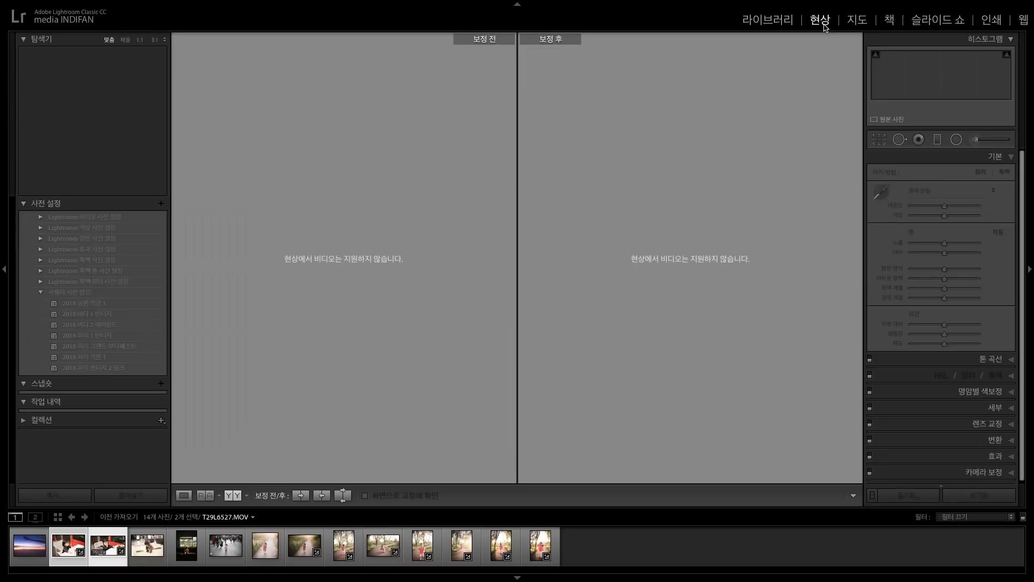
click(152, 559)
click(74, 549)
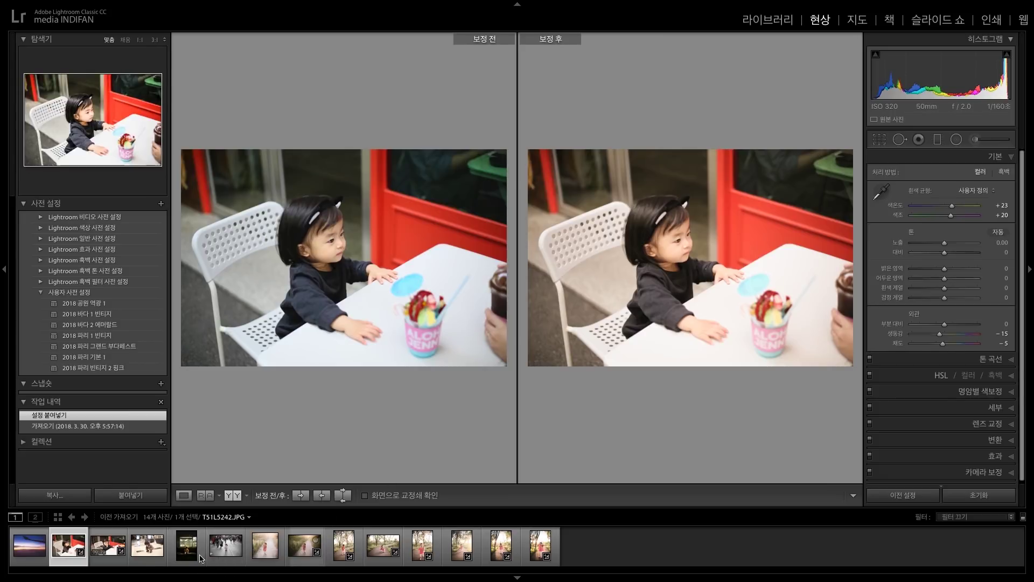
click(226, 548)
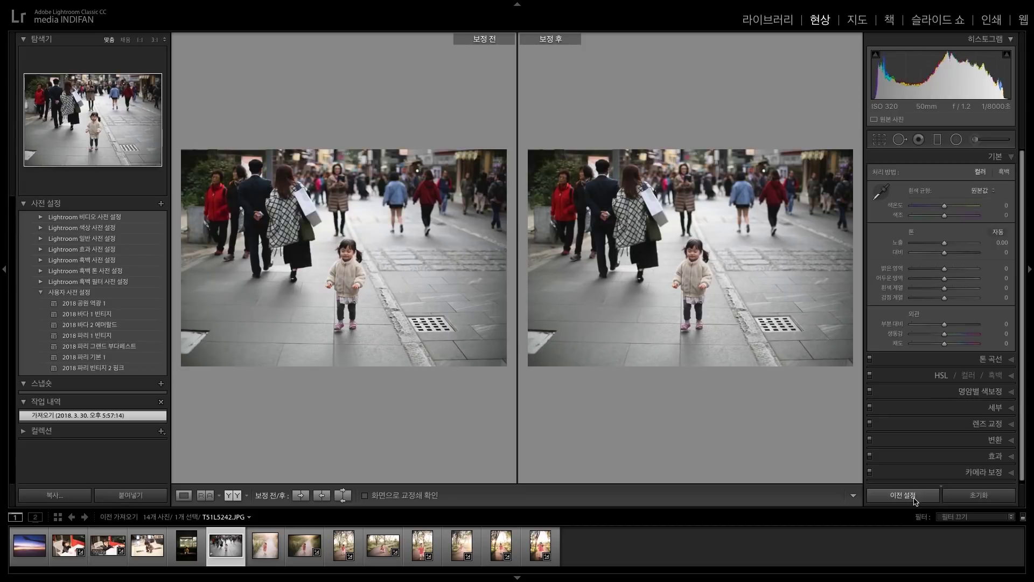
click(903, 495)
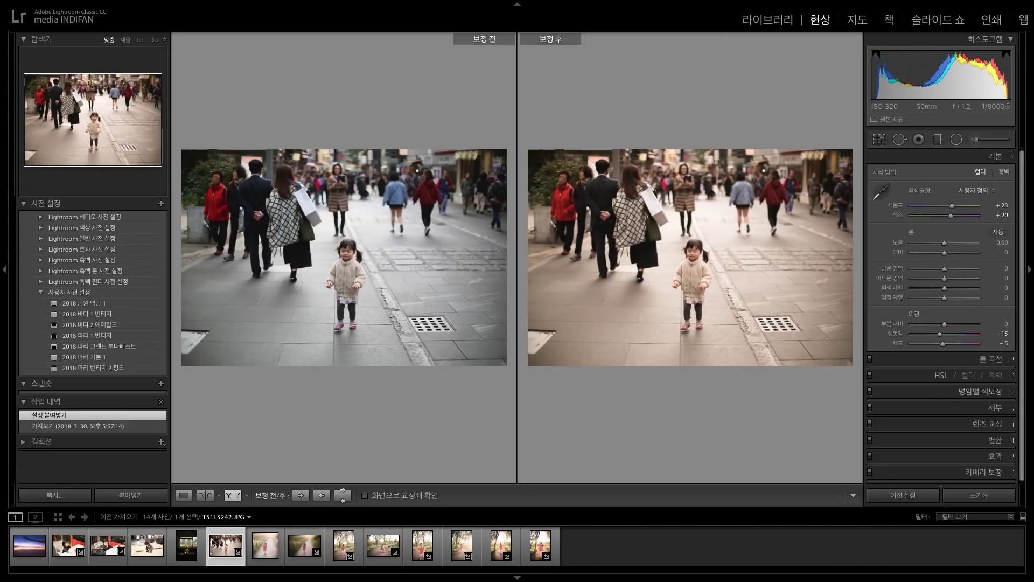
click(187, 546)
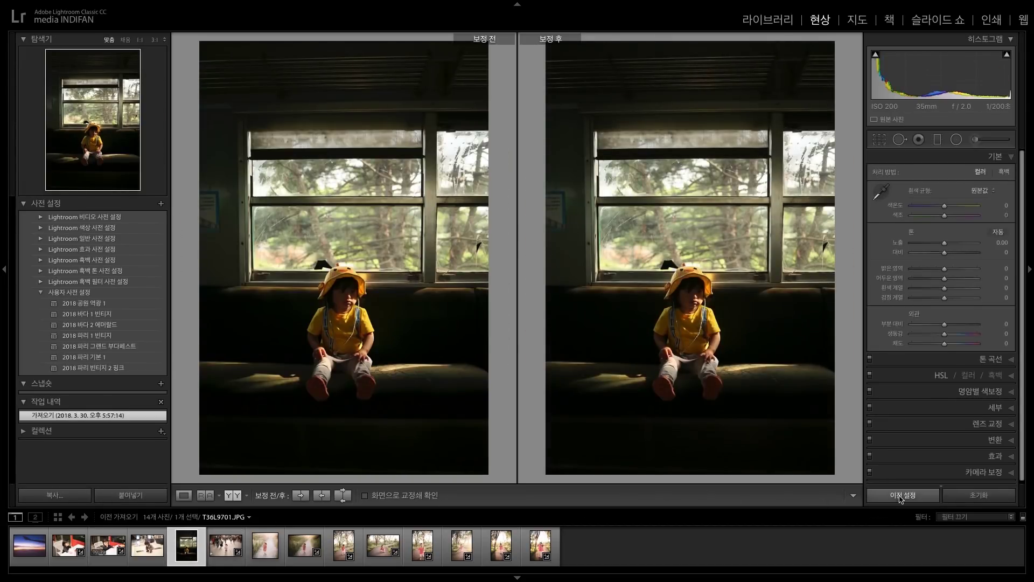
click(901, 496)
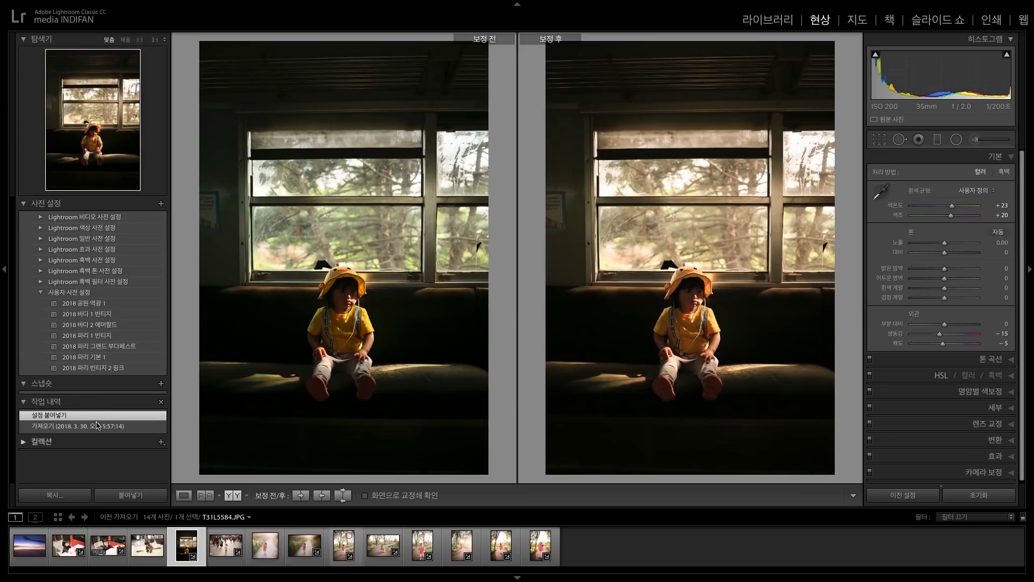
Open the airplane wing sunset photo BALI6827.jpg in the library.
click(34, 543)
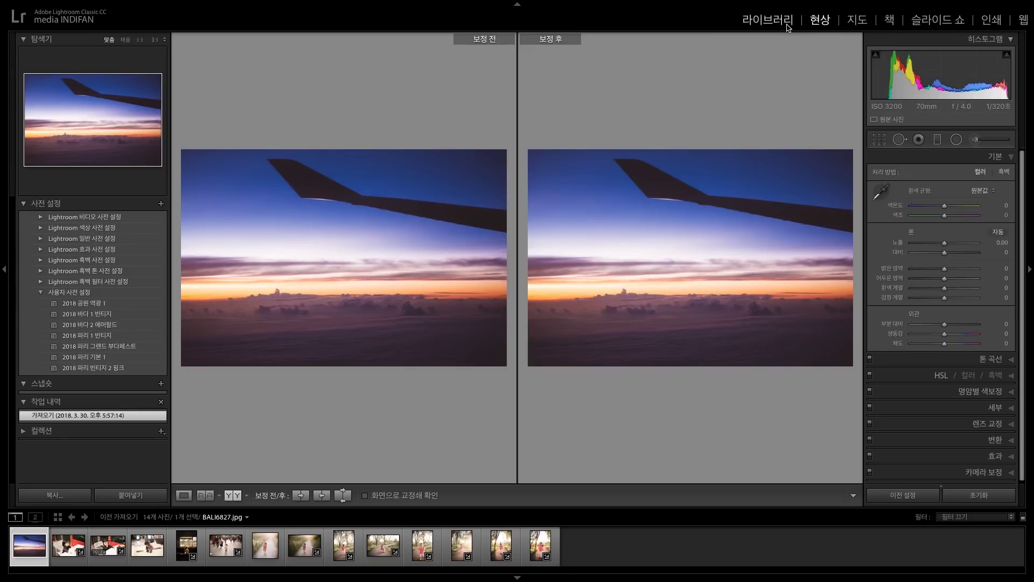
click(768, 20)
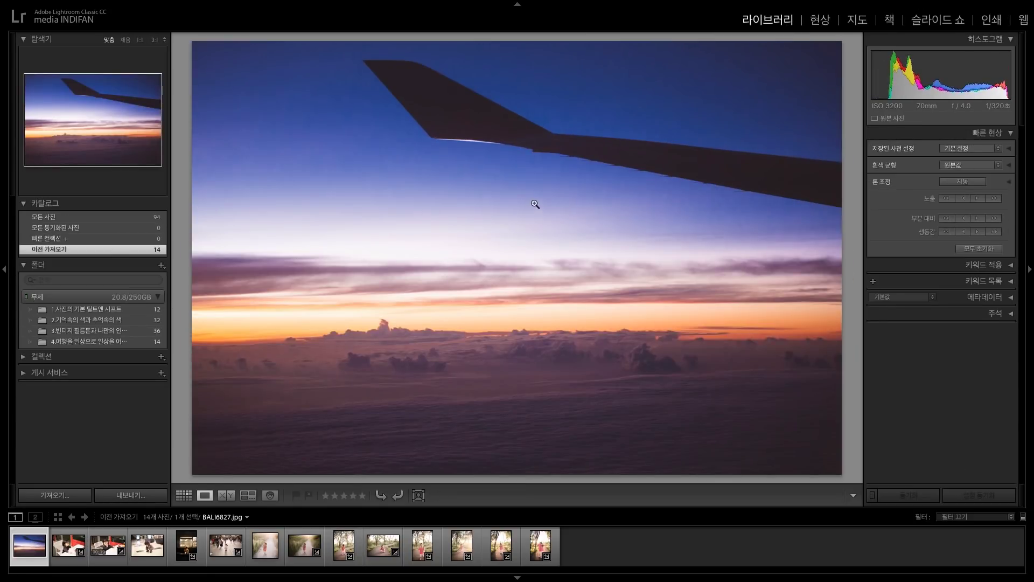
Apply the user preset 2018 파리 빈티지 2 핑크 to the wing photo in Develop and show only the edited image at full view.
click(819, 19)
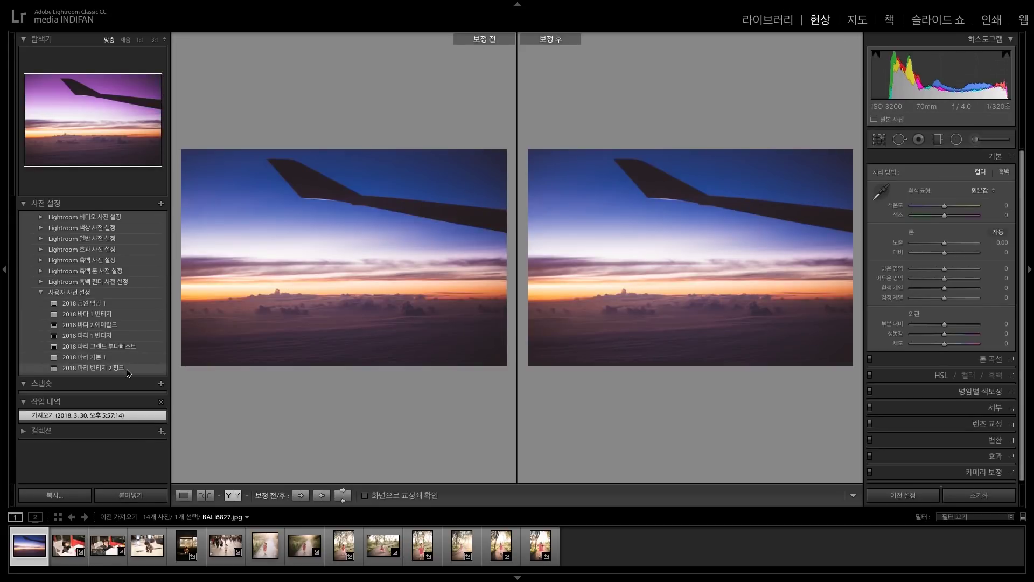
click(94, 368)
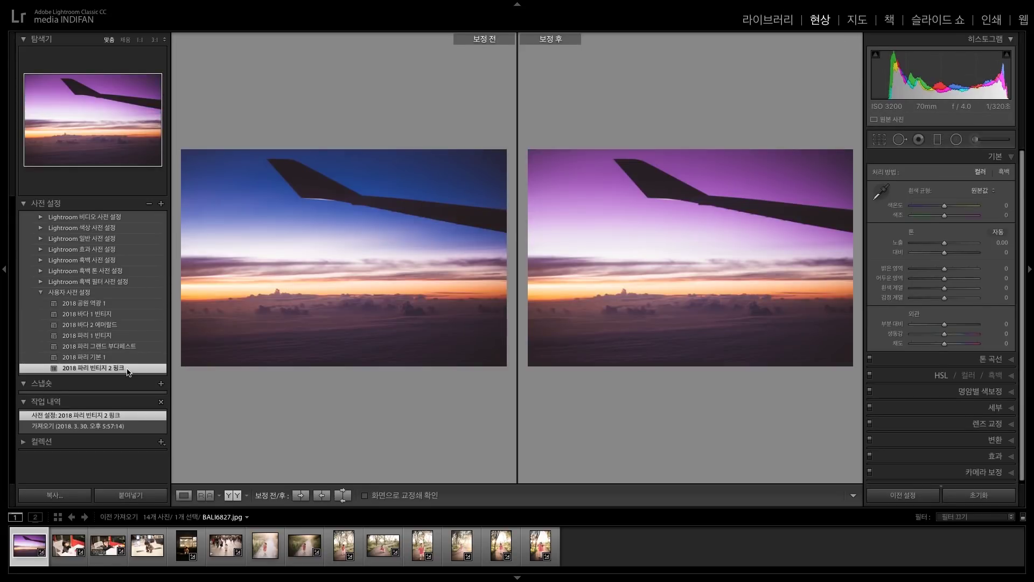
click(184, 496)
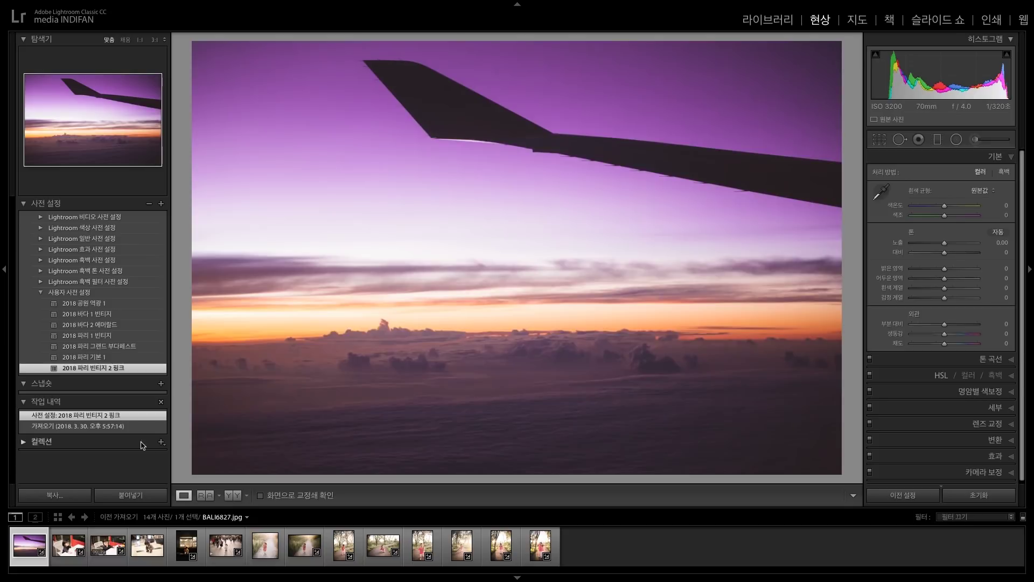
Try the user presets 2018 파리 기본 1, 2018 파리 그랜드 부다페스트, 2018 파리 1 빈티지 and 2018 바다 2 에머랄드 on the wing photo.
click(120, 356)
click(121, 348)
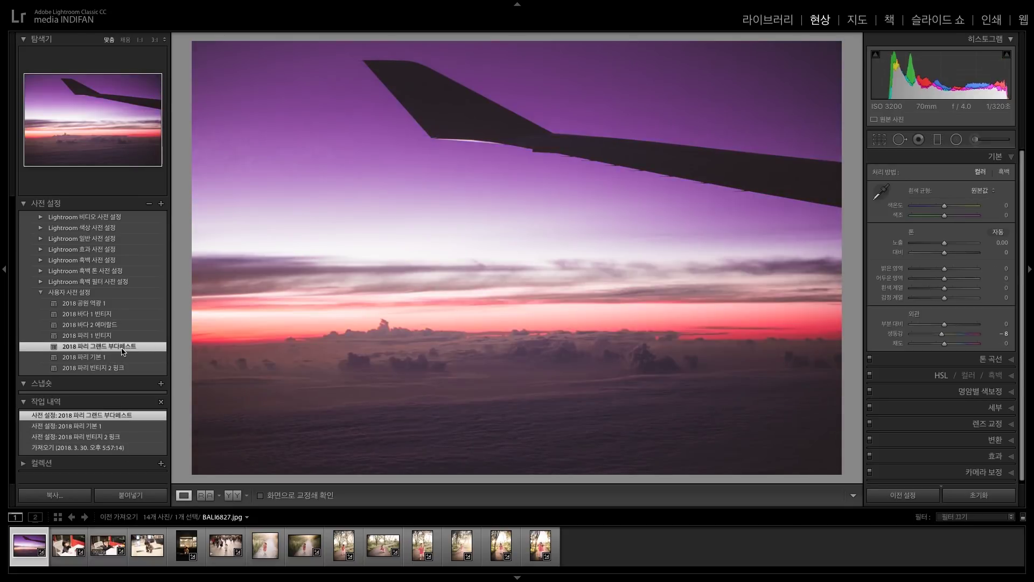
click(124, 336)
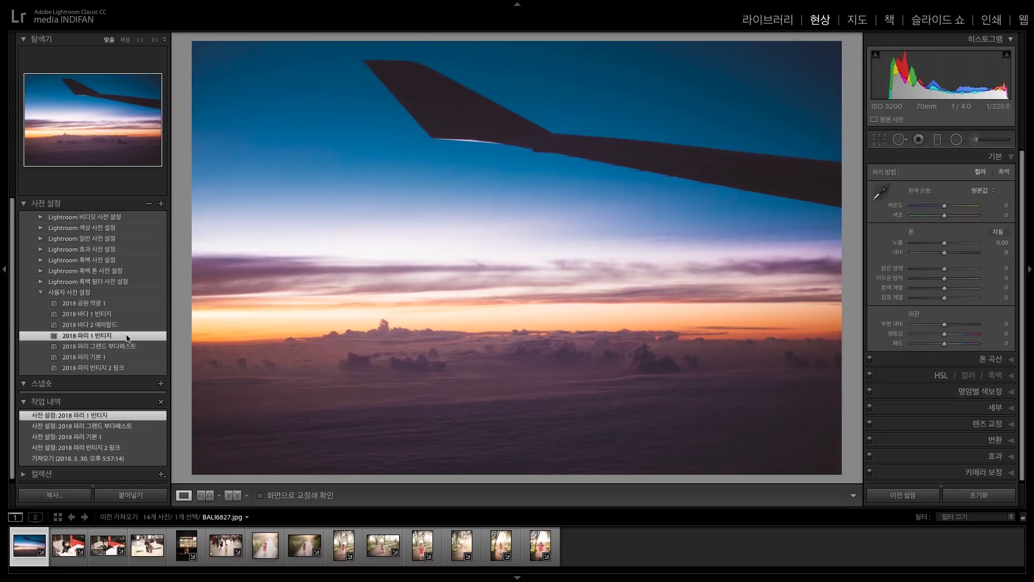
click(123, 325)
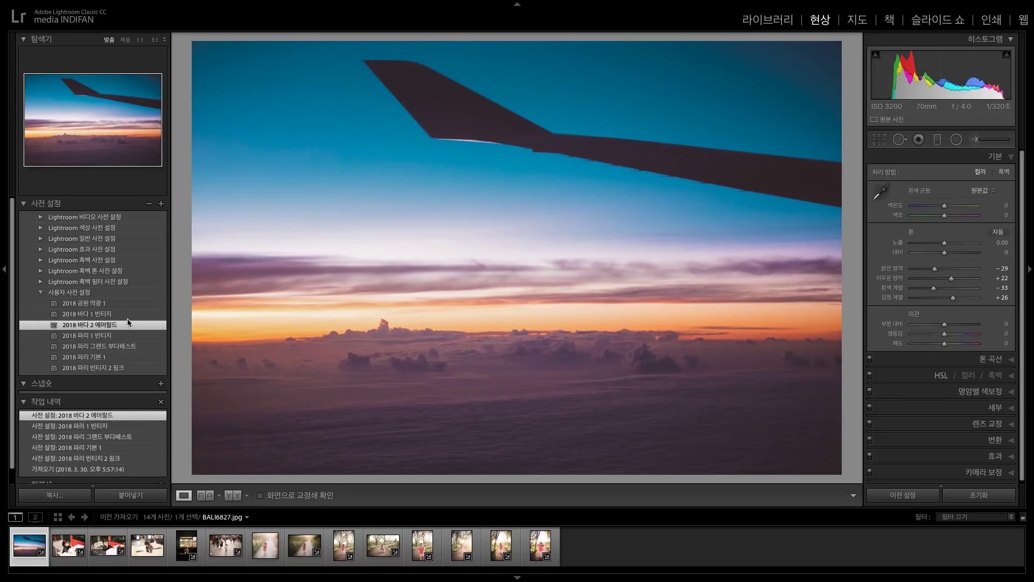
Compare the presets 2018 바다 1 빈티지 and 2018 공원 역광 1 on the wing photo, leaving 2018 바다 1 빈티지 applied.
click(128, 315)
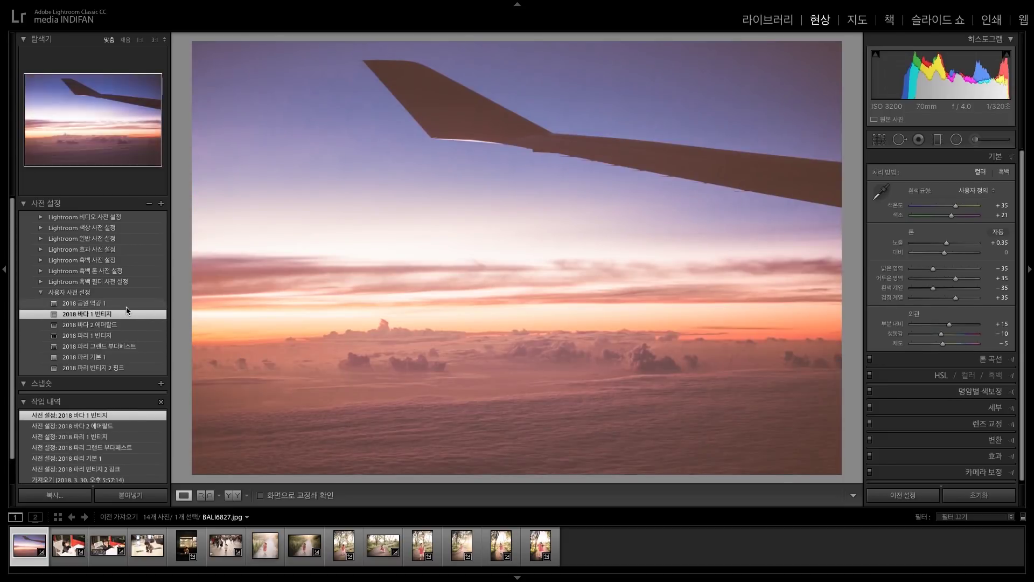
click(126, 305)
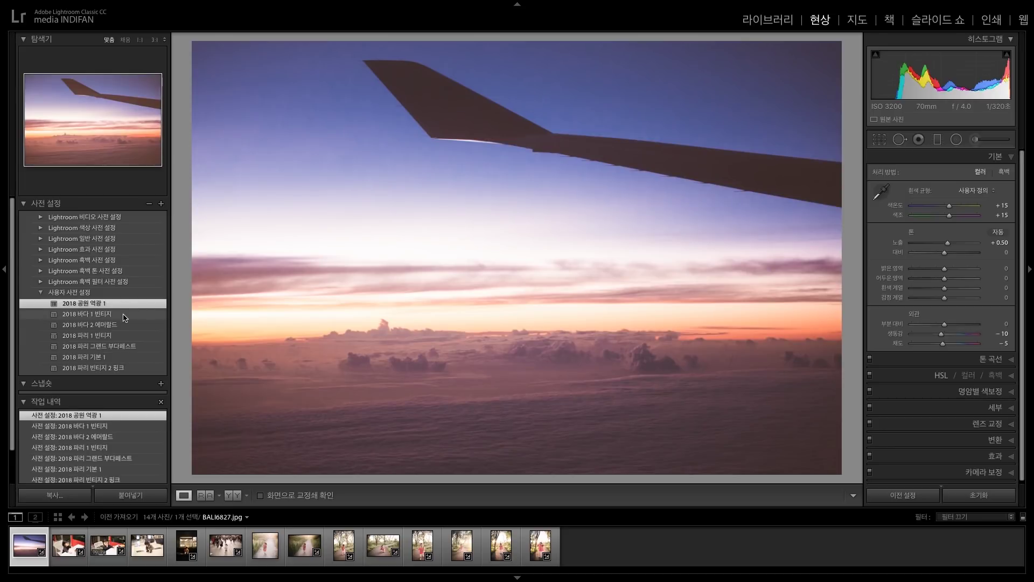
click(124, 315)
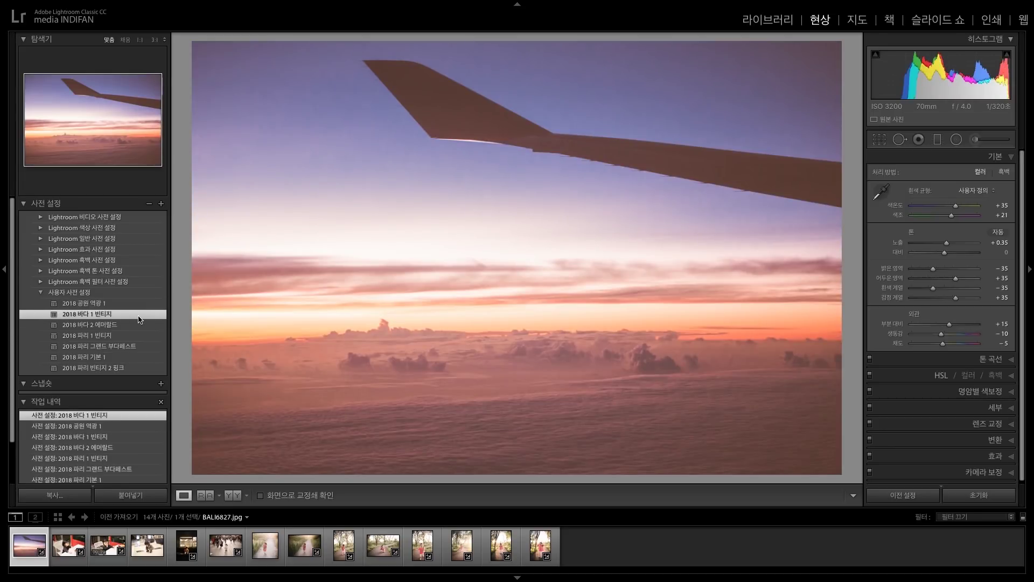